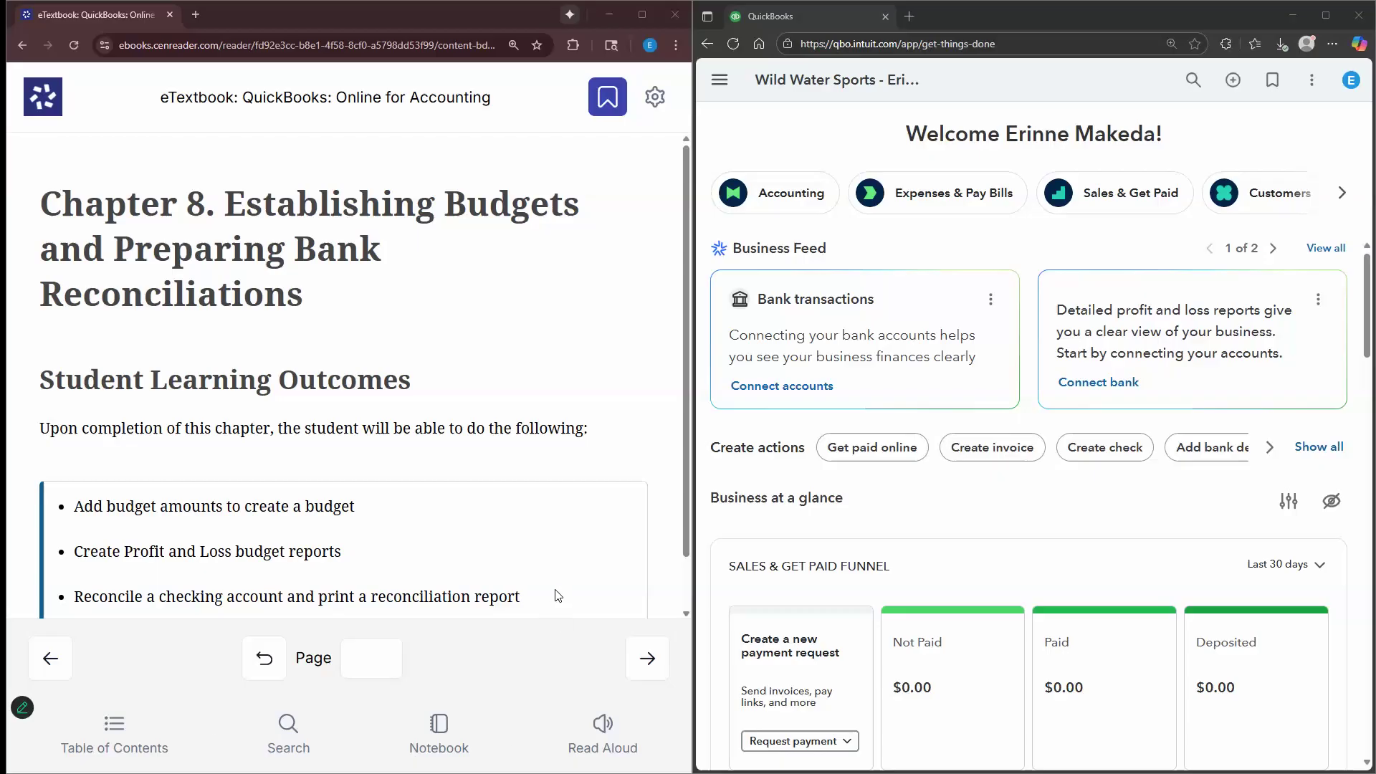
Read the Chapter 8 outcomes and overview in the eTextbook, up to the instructions for verifying the Wild Water Sports company
{"action": "scroll", "coordinate": [505, 596], "scroll_direction": "down", "scroll_amount": 1}
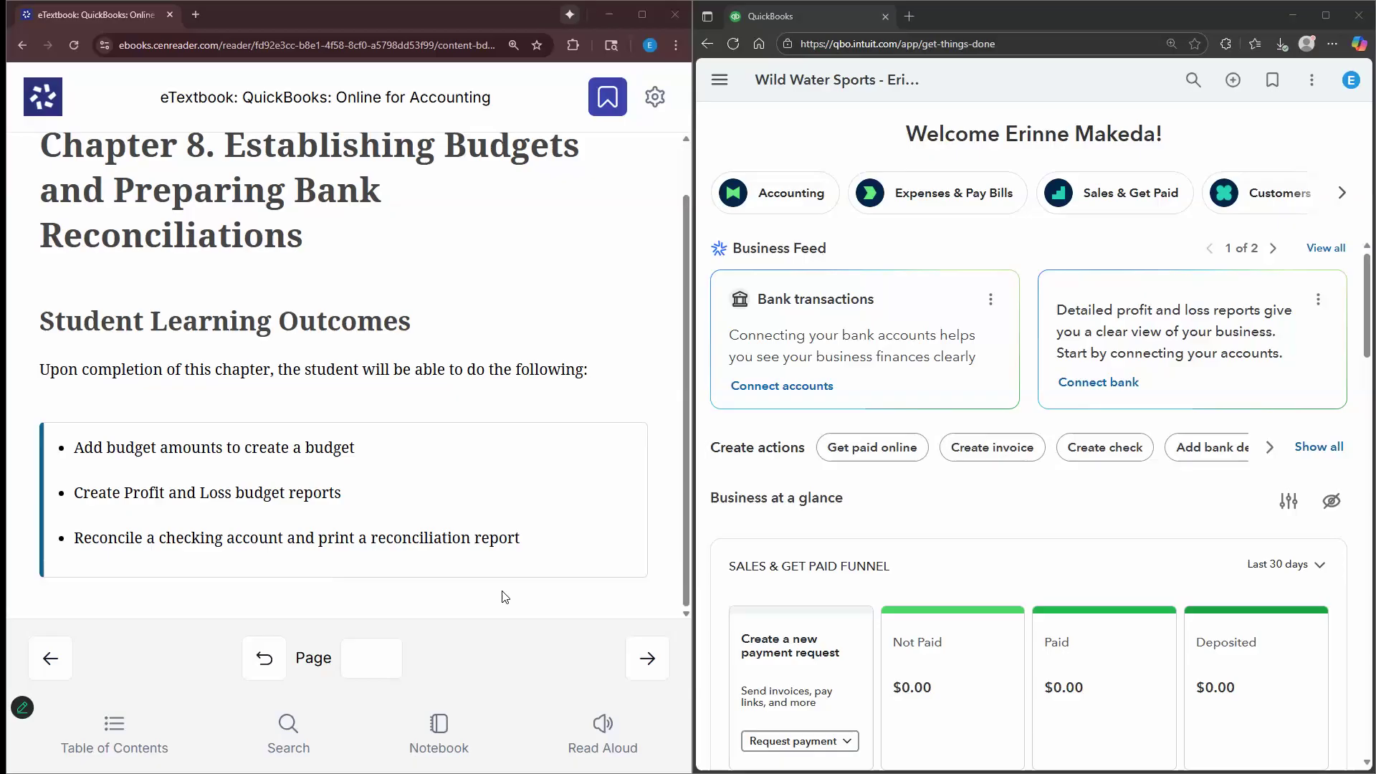
{"action": "left_click", "coordinate": [647, 658]}
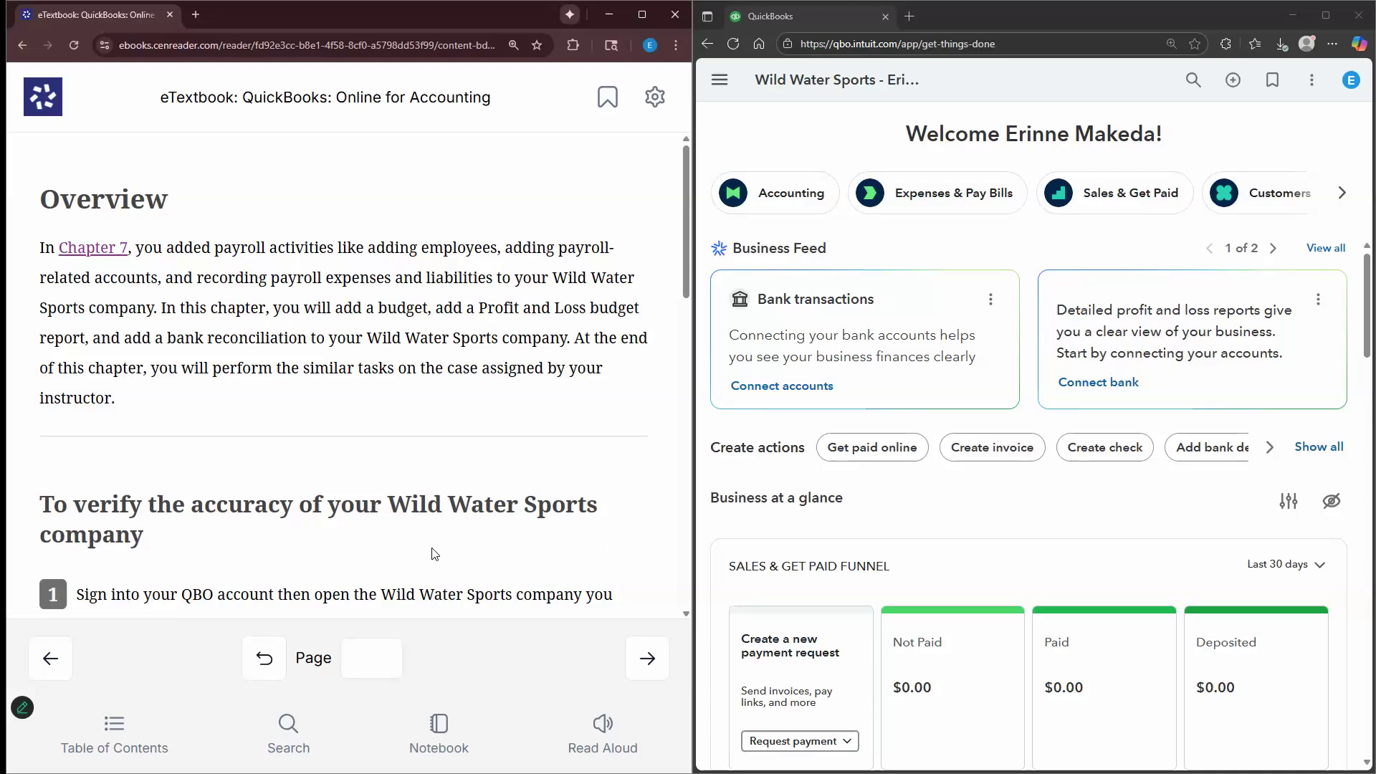
{"action": "scroll", "coordinate": [434, 556], "scroll_direction": "down", "scroll_amount": 4}
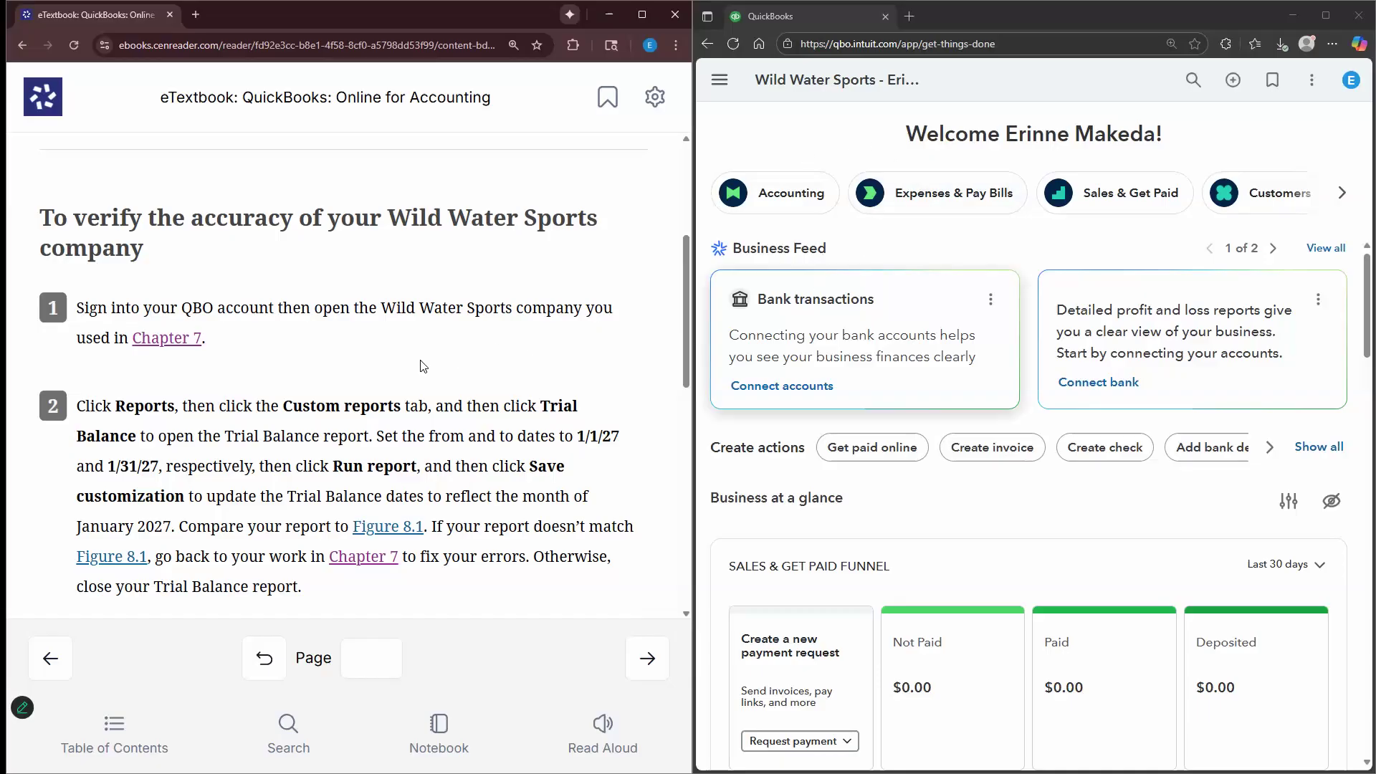
{"action": "scroll", "coordinate": [366, 373], "scroll_direction": "down", "scroll_amount": 2}
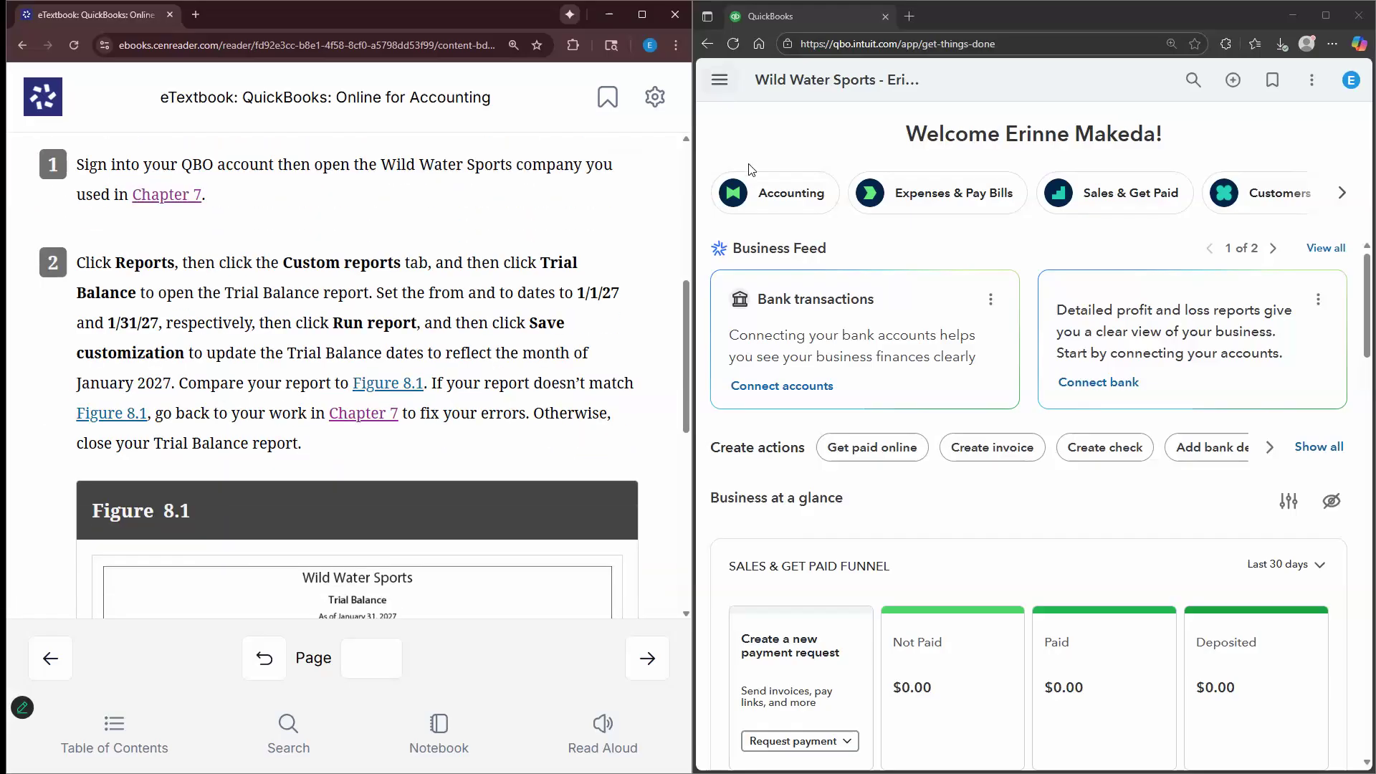
Switch to QuickBooks, open the custom Trial Balance report for 01/01/2027 to 01/31/2027 and look over its rows
{"action": "left_click", "coordinate": [719, 79]}
{"action": "left_click", "coordinate": [761, 282]}
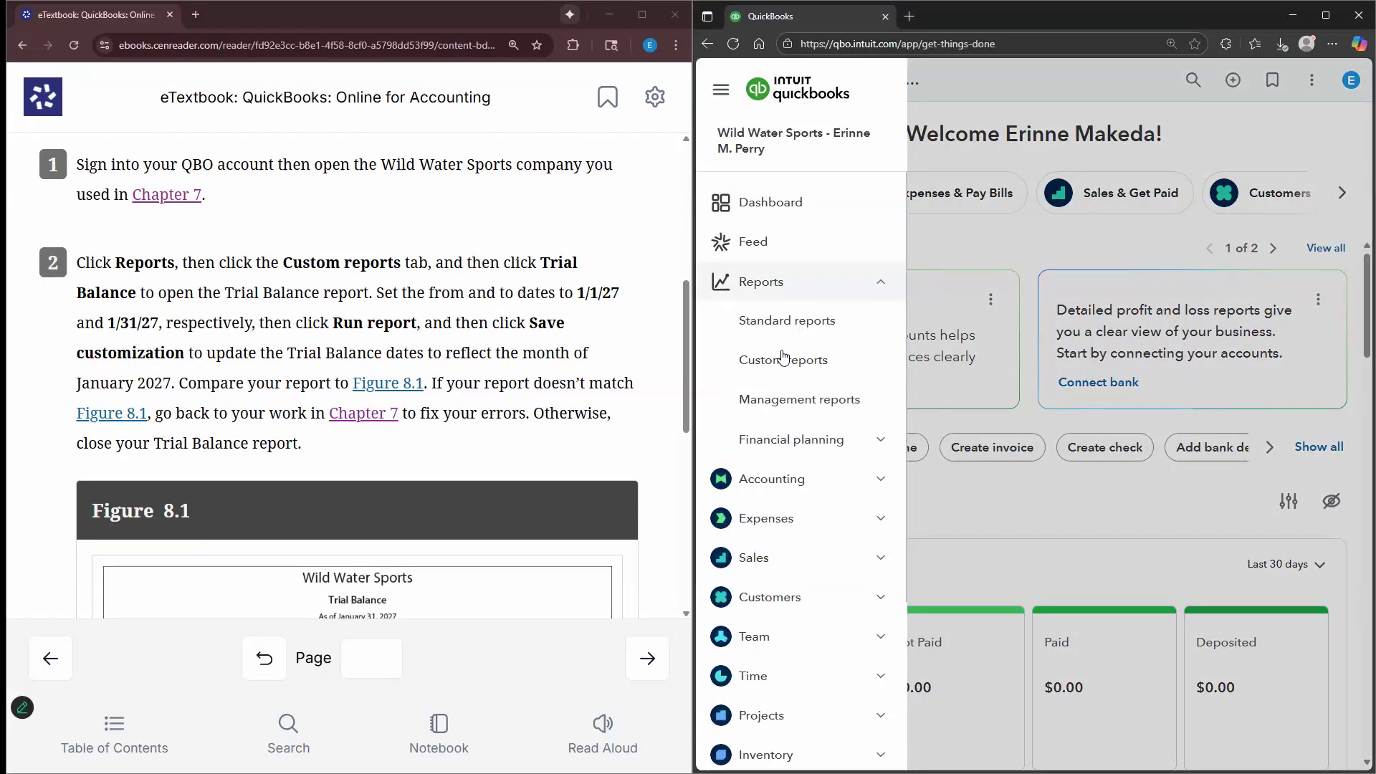
{"action": "left_click", "coordinate": [783, 358]}
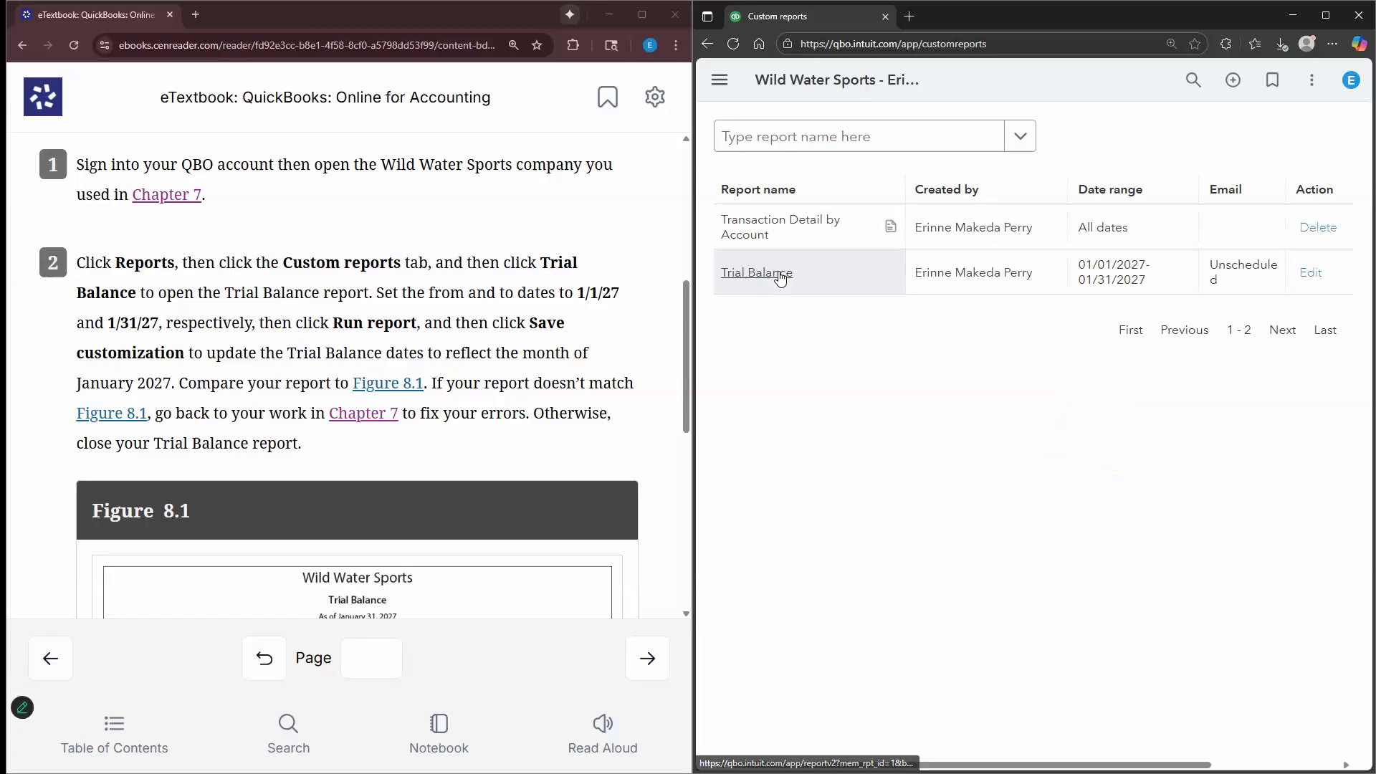
{"action": "left_click", "coordinate": [779, 273]}
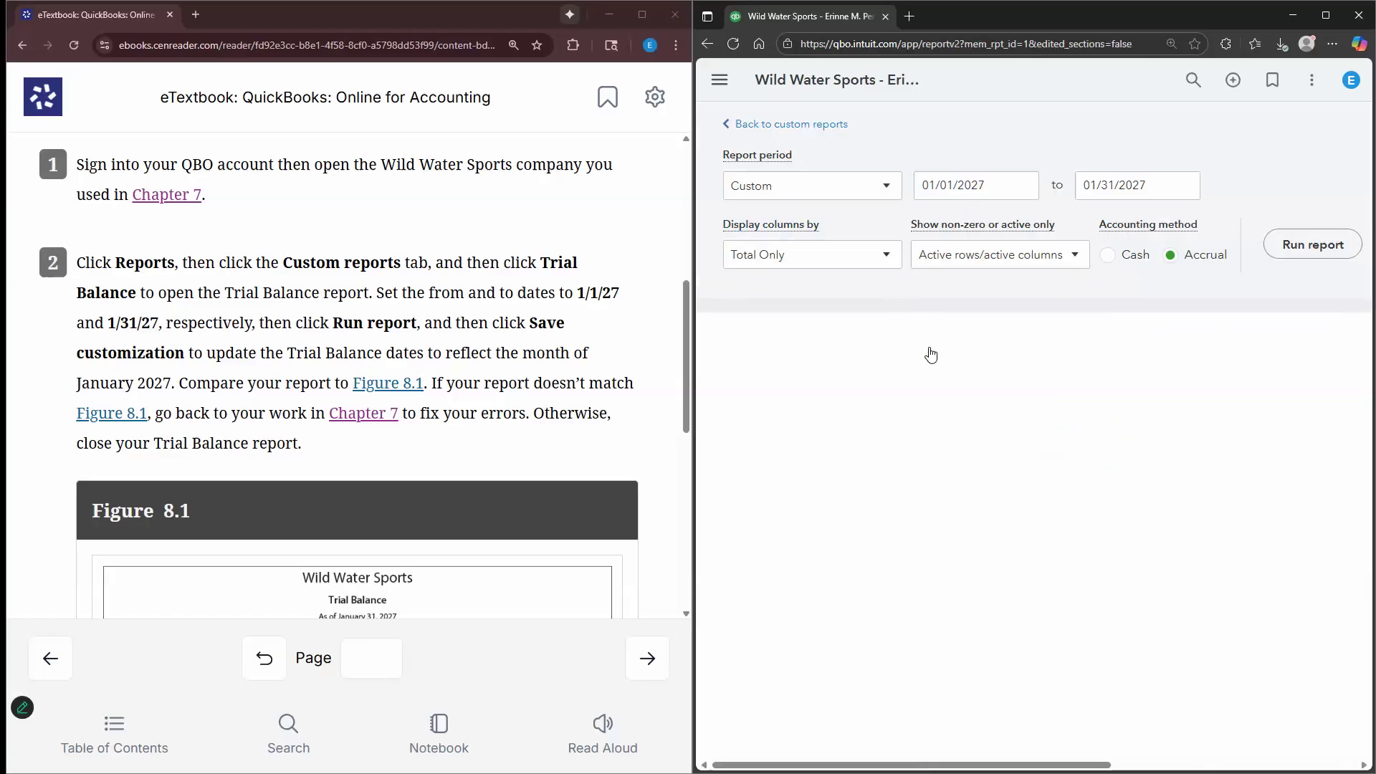
{"action": "scroll", "coordinate": [955, 487], "scroll_direction": "right", "scroll_amount": 1}
{"action": "scroll", "coordinate": [977, 387], "scroll_direction": "up", "scroll_amount": 3}
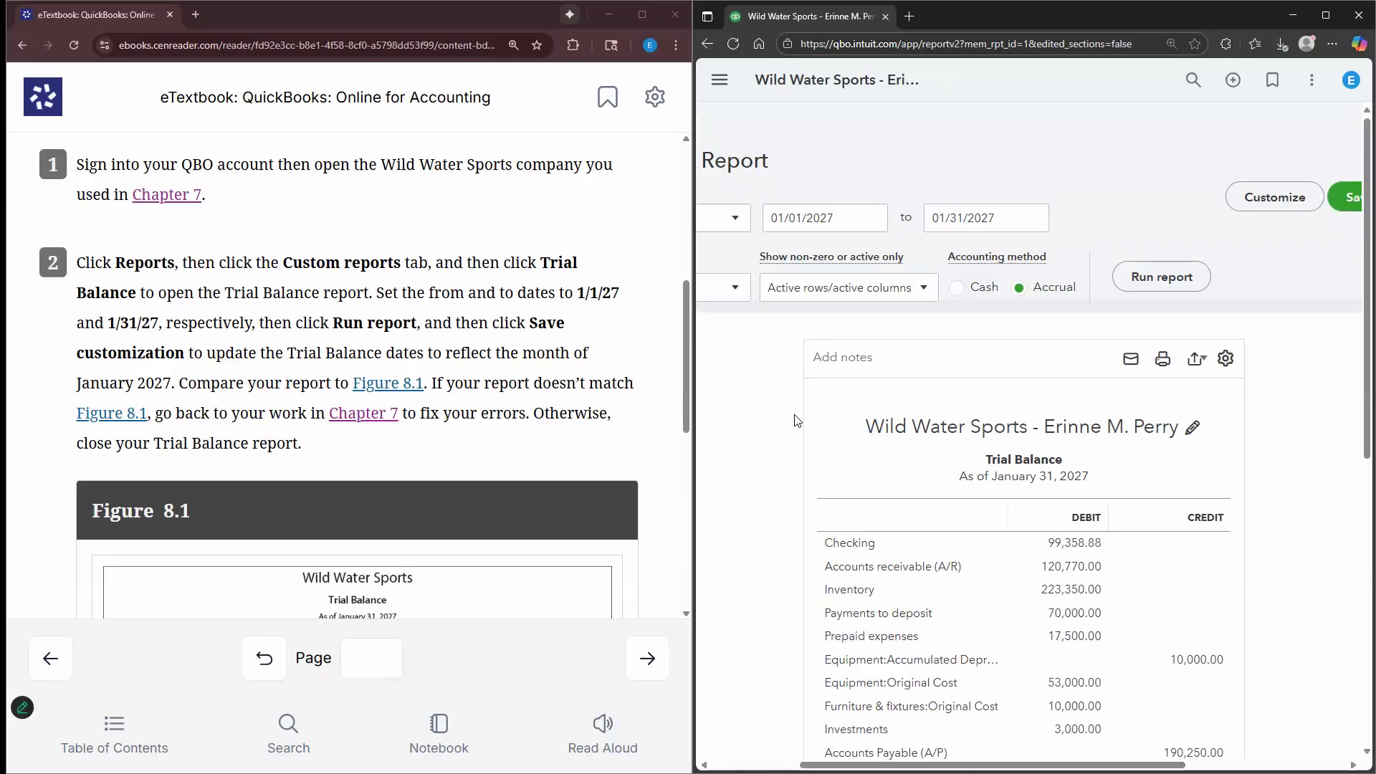
{"action": "scroll", "coordinate": [796, 421], "scroll_direction": "down", "scroll_amount": 1}
{"action": "scroll", "coordinate": [555, 401], "scroll_direction": "down", "scroll_amount": 2}
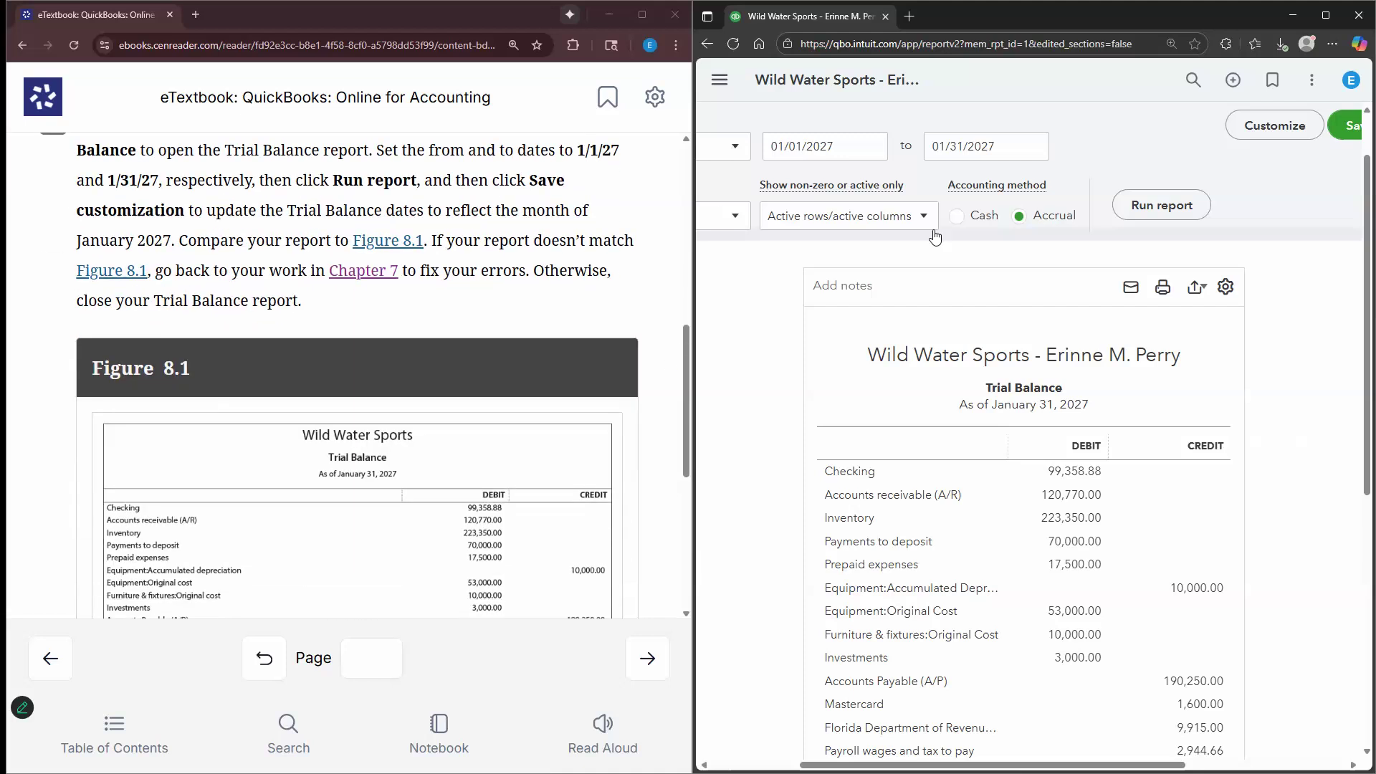
{"action": "scroll", "coordinate": [829, 744], "scroll_direction": "up", "scroll_amount": 1}
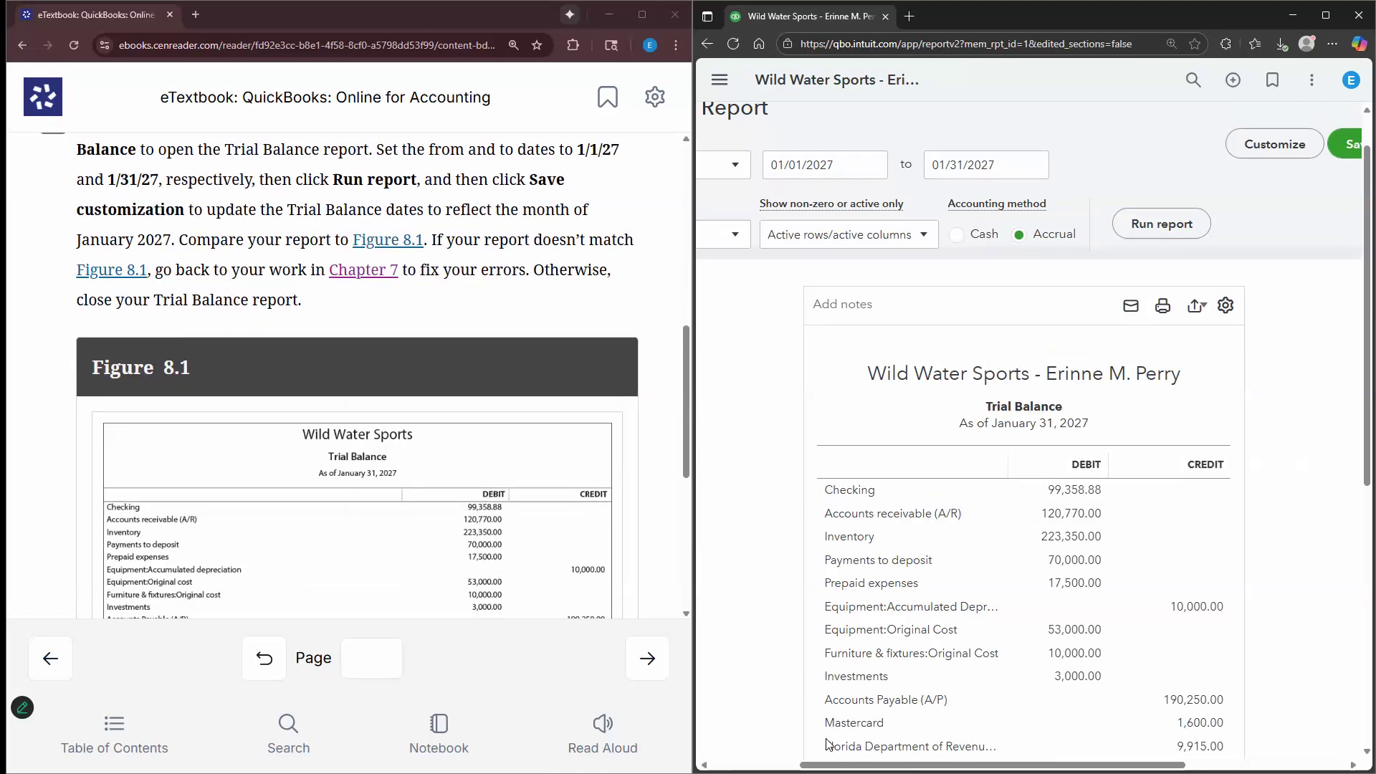
{"action": "scroll", "coordinate": [829, 744], "scroll_direction": "up", "scroll_amount": 1}
{"action": "scroll", "coordinate": [765, 452], "scroll_direction": "left", "scroll_amount": 2}
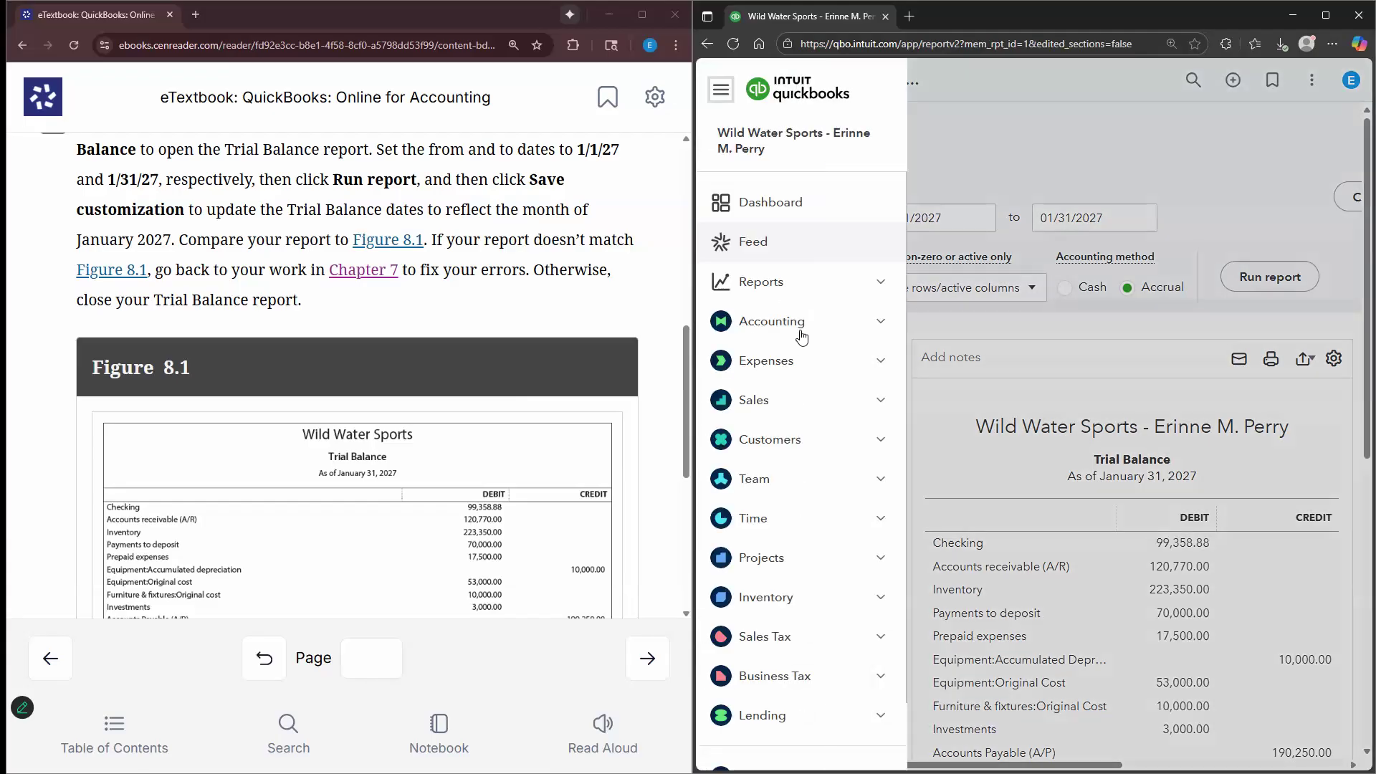
Reopen the Trial Balance from the custom reports and save its customization under the name Trial Balance
{"action": "left_click", "coordinate": [793, 282]}
{"action": "left_click", "coordinate": [822, 360]}
{"action": "left_click", "coordinate": [780, 277]}
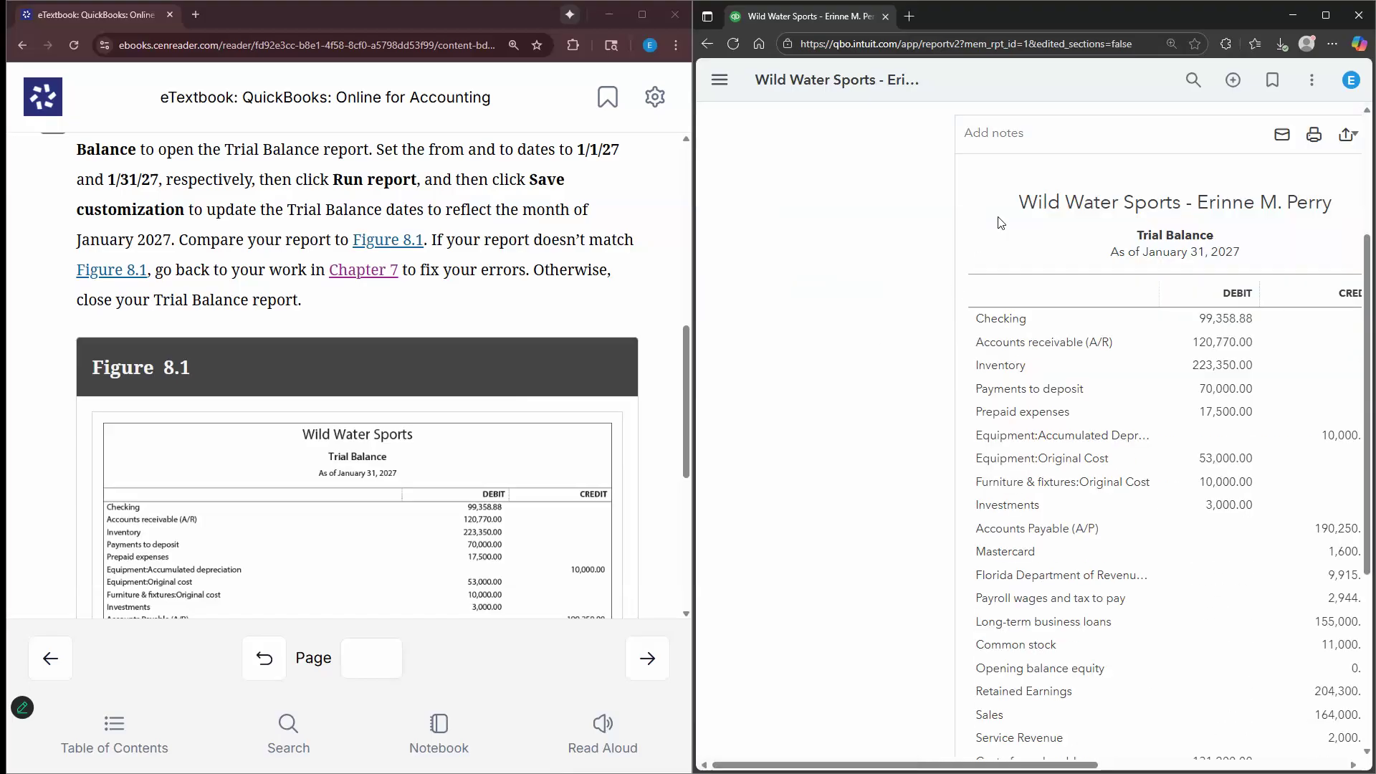
{"action": "left_click_drag", "start_coordinate": [1015, 764], "coordinate": [1215, 203]}
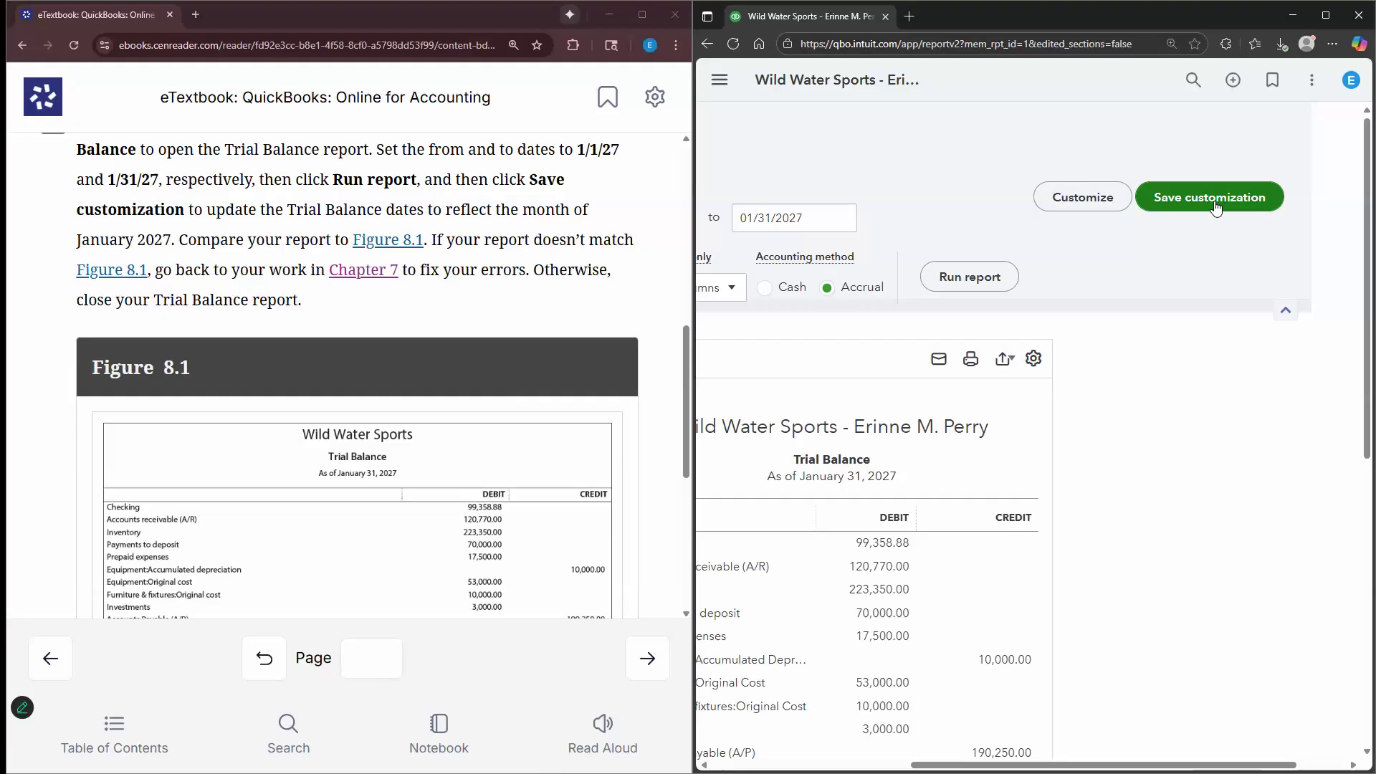
{"action": "left_click", "coordinate": [1215, 206]}
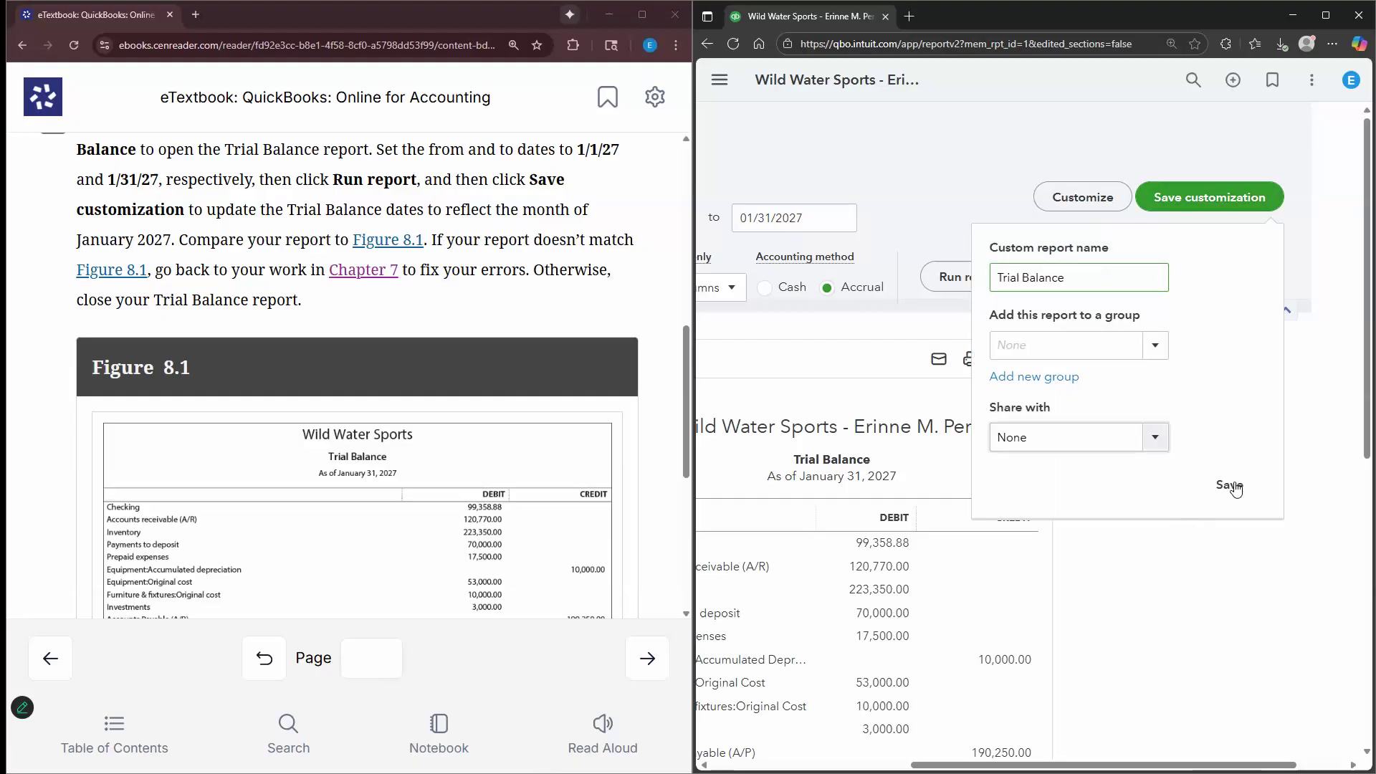
{"action": "left_click_drag", "start_coordinate": [1147, 764], "coordinate": [1037, 765]}
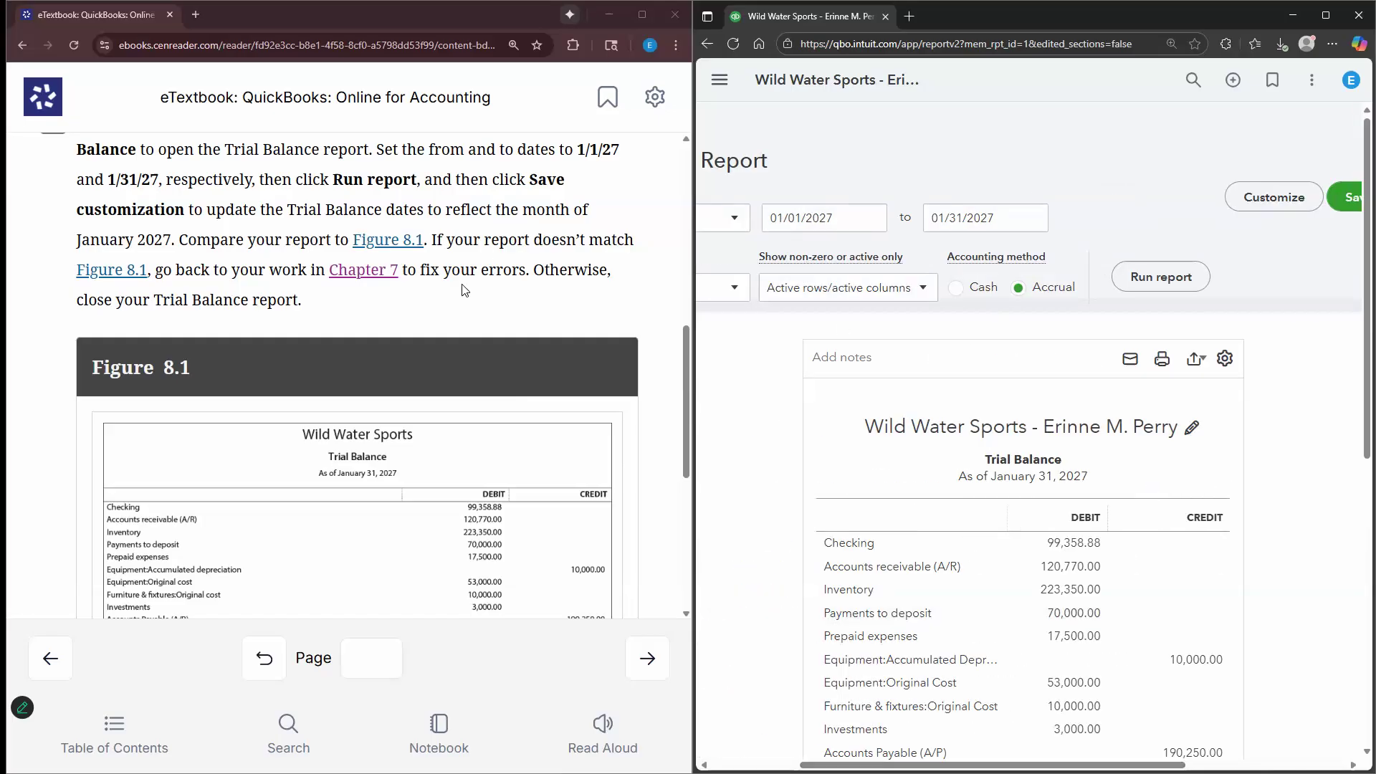
Bring Figure 8.1 in the eTextbook and the totals of the QuickBooks Trial Balance into view for comparison
{"action": "scroll", "coordinate": [470, 359], "scroll_direction": "down", "scroll_amount": 2}
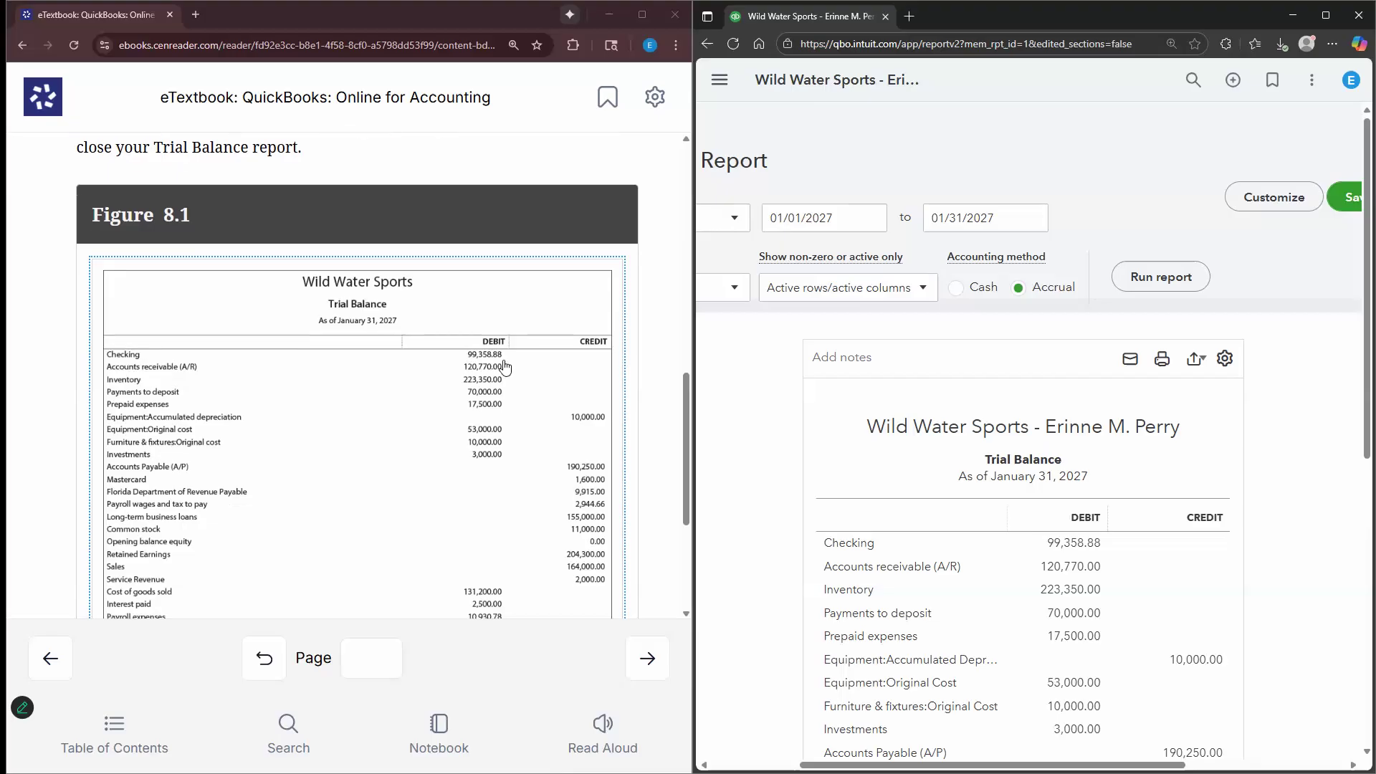
{"action": "scroll", "coordinate": [506, 366], "scroll_direction": "down", "scroll_amount": 1}
{"action": "scroll", "coordinate": [1337, 409], "scroll_direction": "down", "scroll_amount": 1}
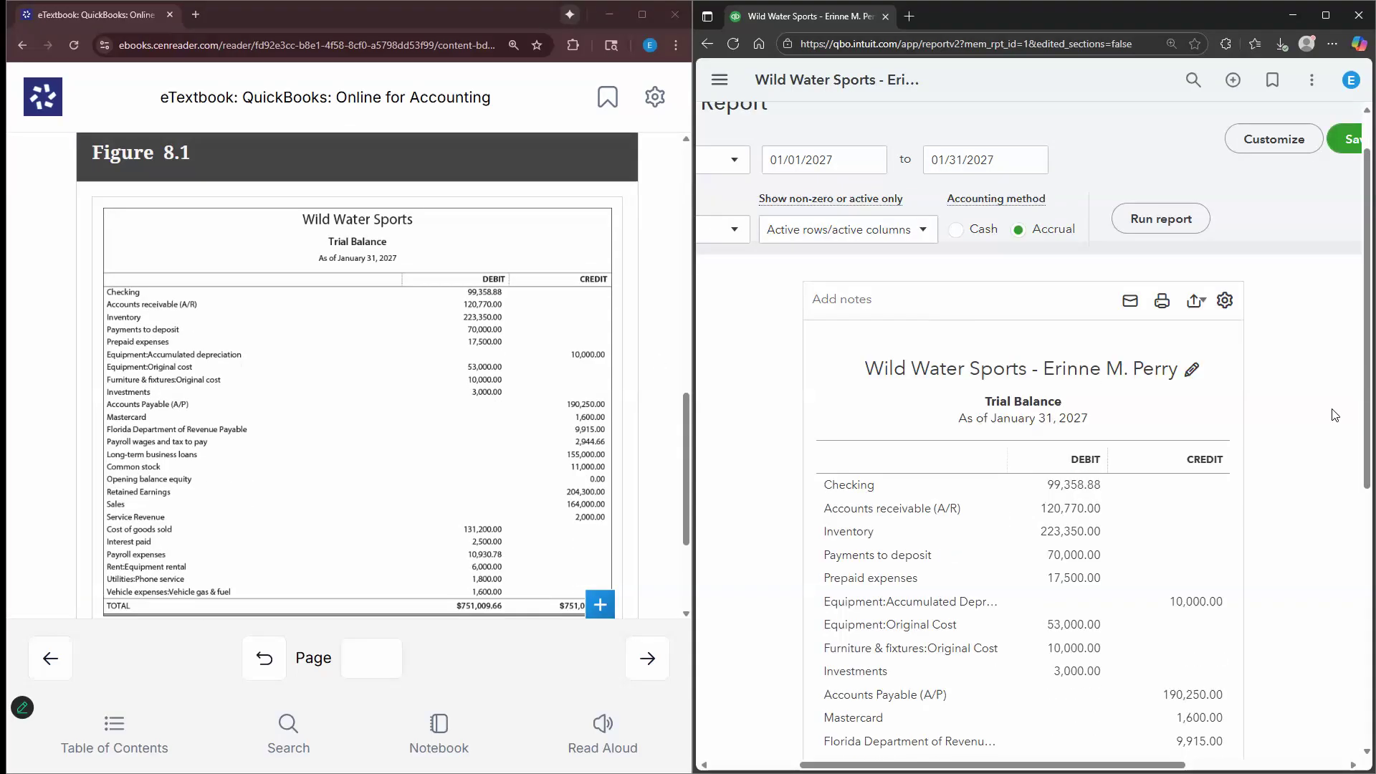
{"action": "scroll", "coordinate": [1335, 415], "scroll_direction": "down", "scroll_amount": 3}
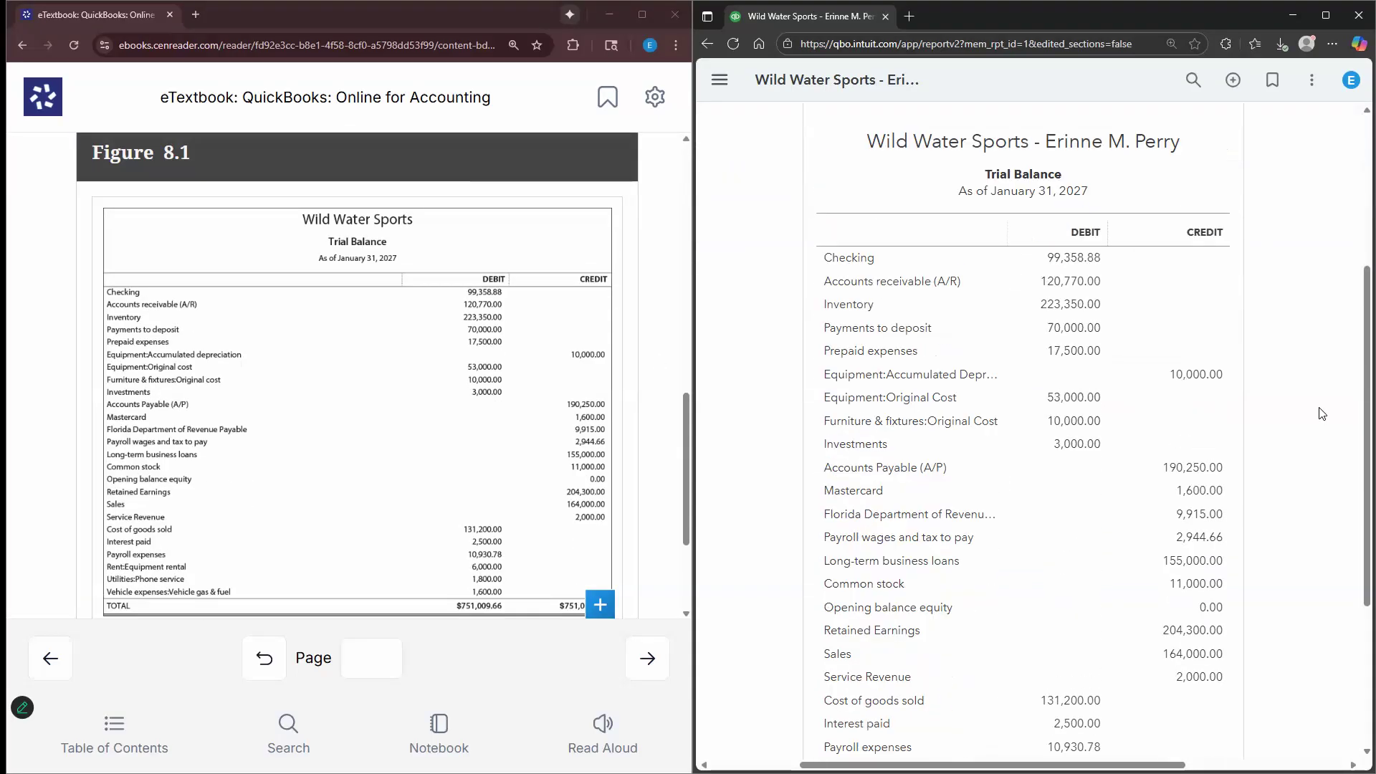
{"action": "scroll", "coordinate": [1322, 413], "scroll_direction": "down", "scroll_amount": 3}
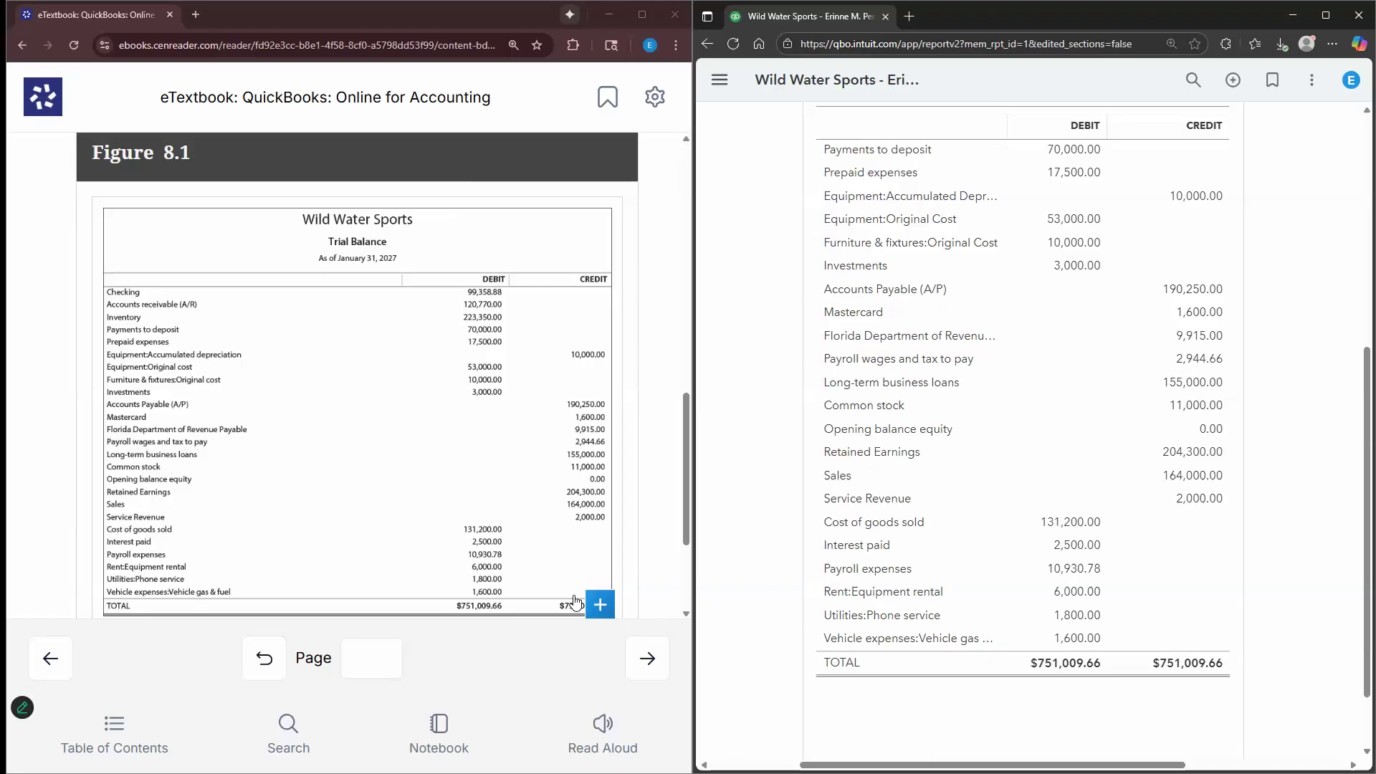
Enlarge Figure 8.1 in the eTextbook and zoom it so the account rows and totals are readable
{"action": "left_click", "coordinate": [601, 607]}
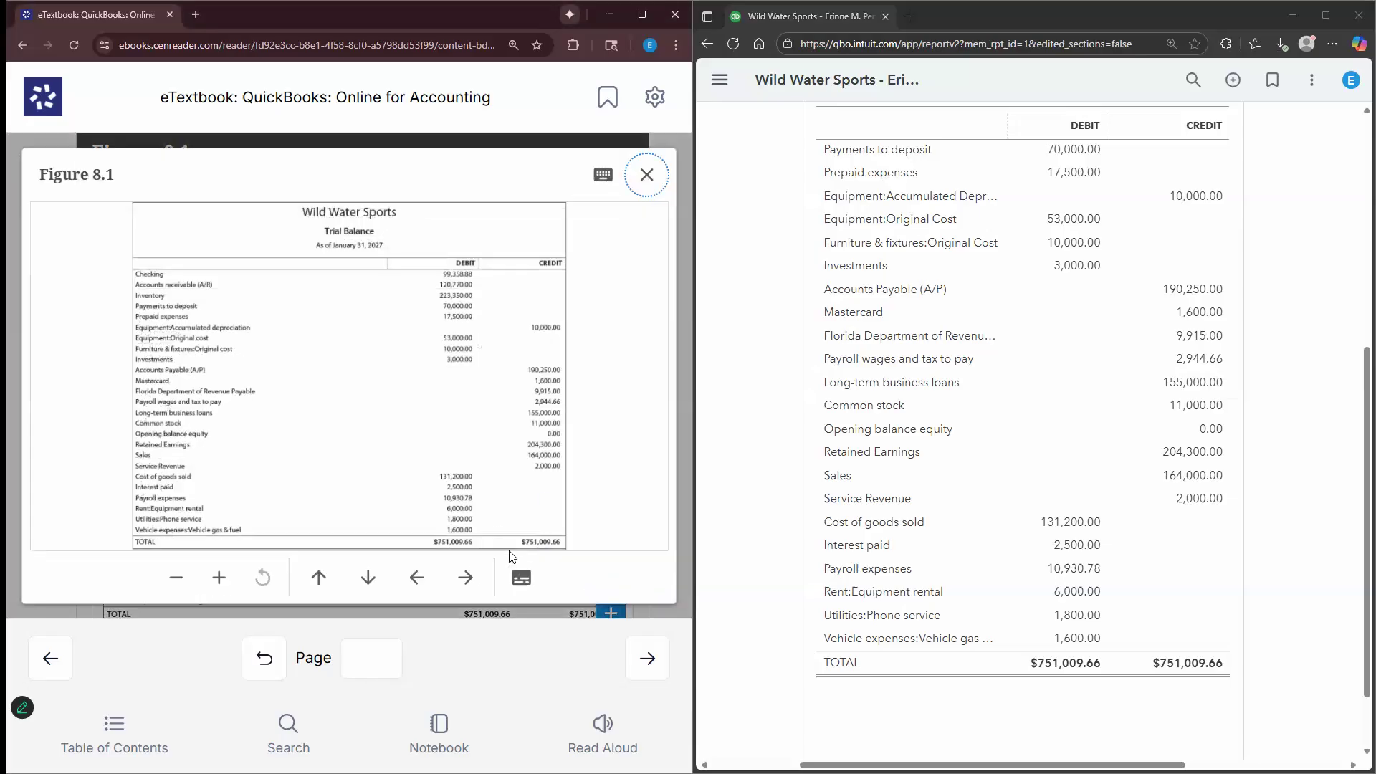
{"action": "double_click", "coordinate": [219, 577]}
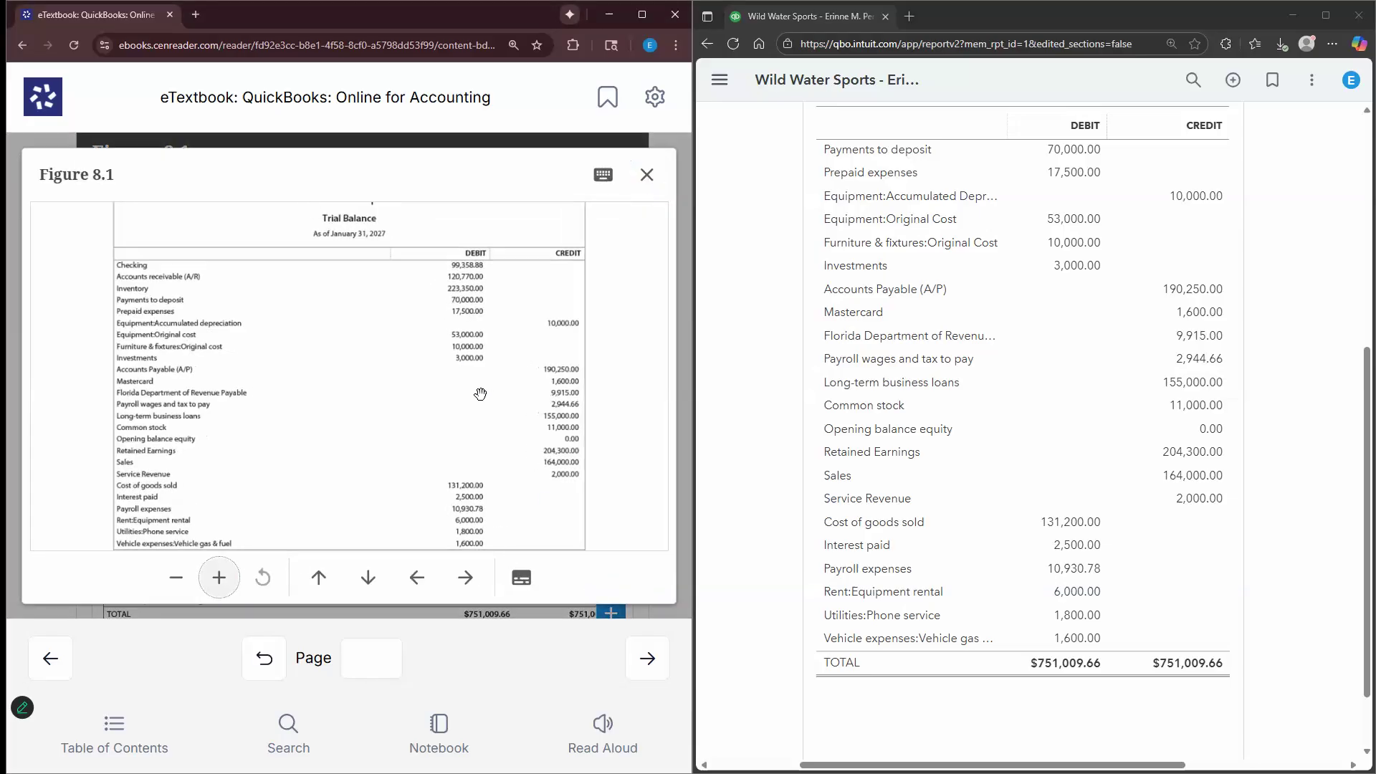
{"action": "scroll", "coordinate": [531, 480], "scroll_direction": "down", "scroll_amount": 4}
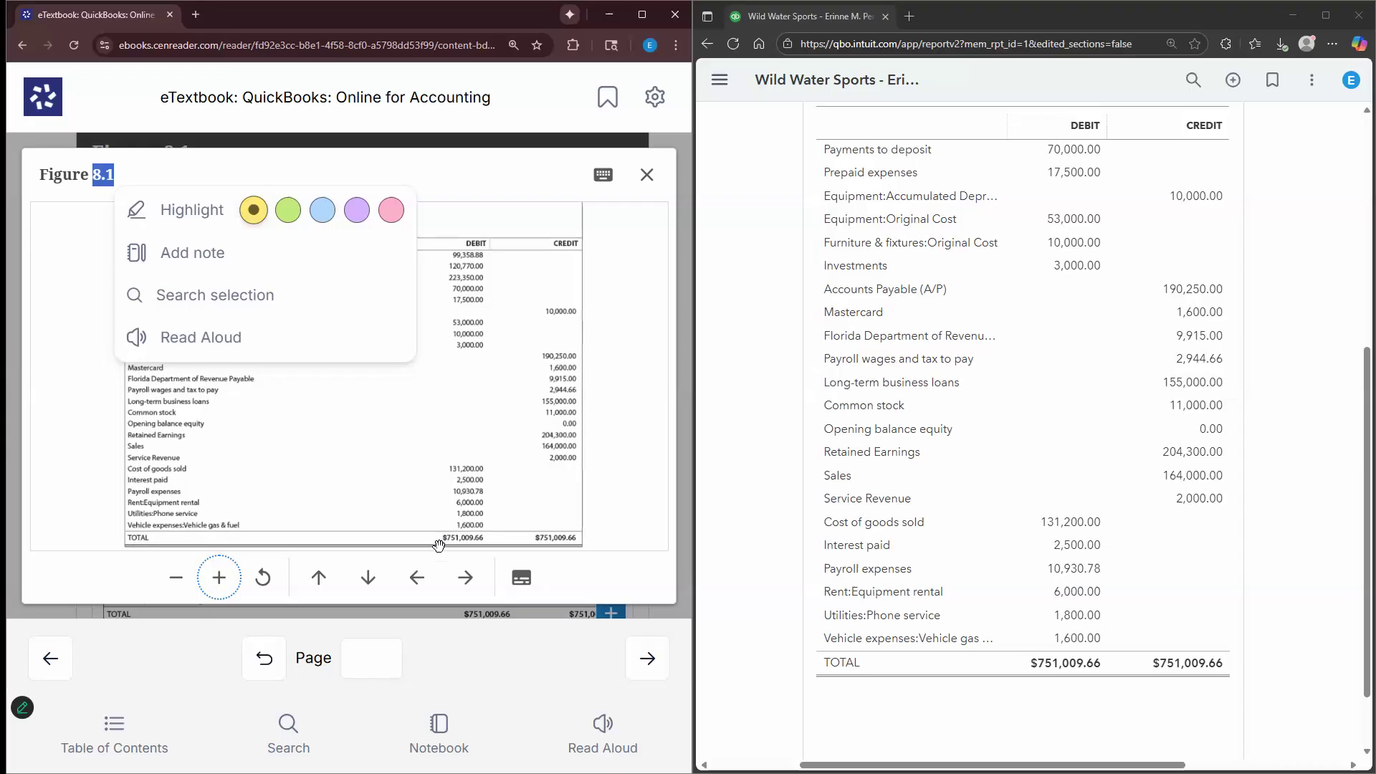
{"action": "scroll", "coordinate": [535, 402], "scroll_direction": "up", "scroll_amount": 3}
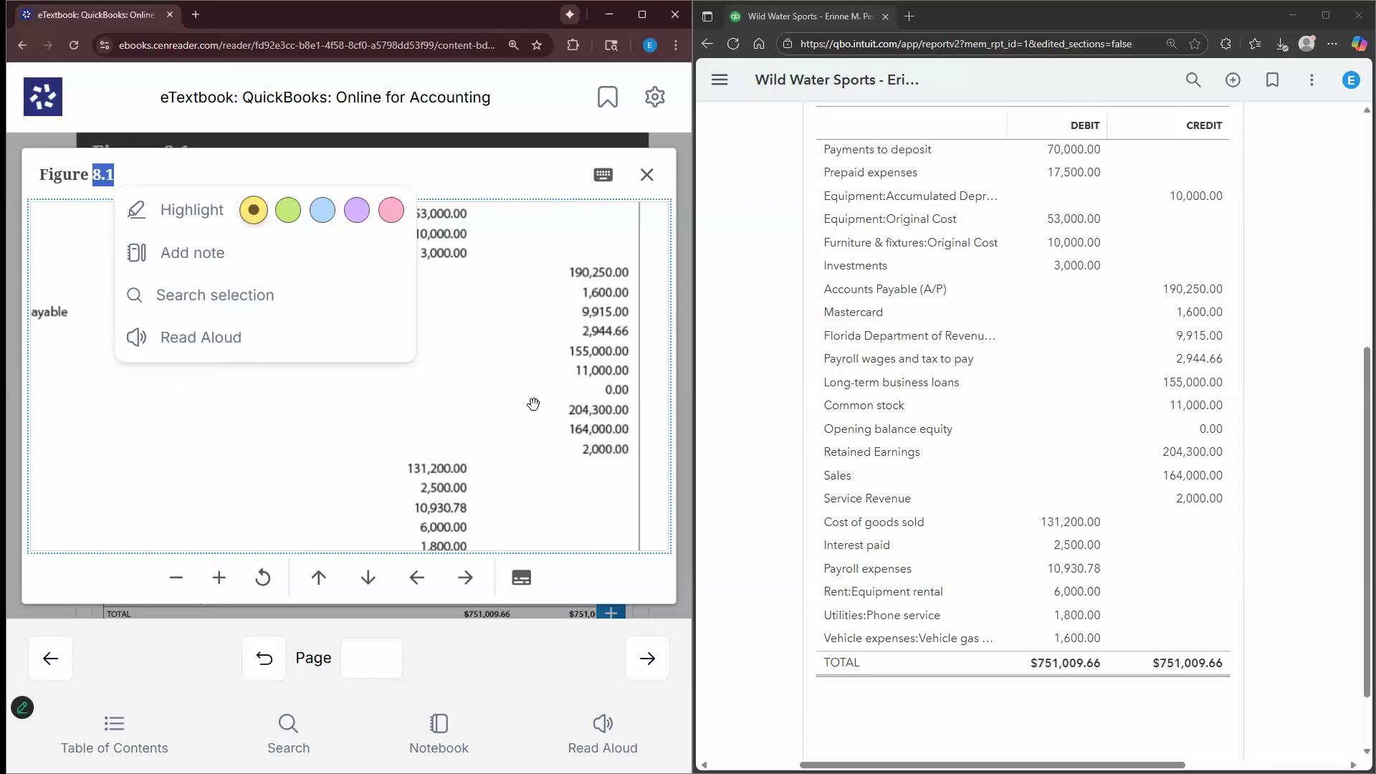
{"action": "scroll", "coordinate": [530, 464], "scroll_direction": "down", "scroll_amount": 4}
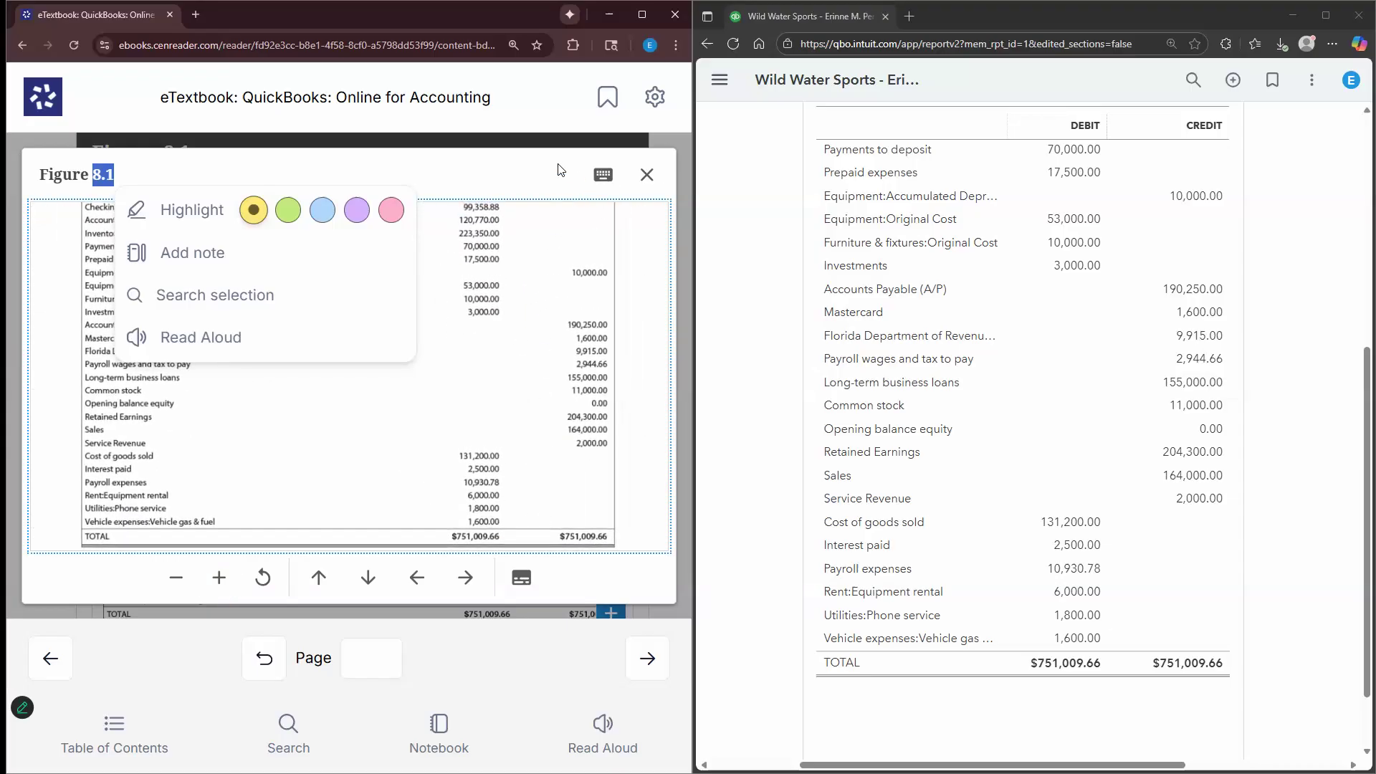
{"action": "left_click", "coordinate": [531, 504]}
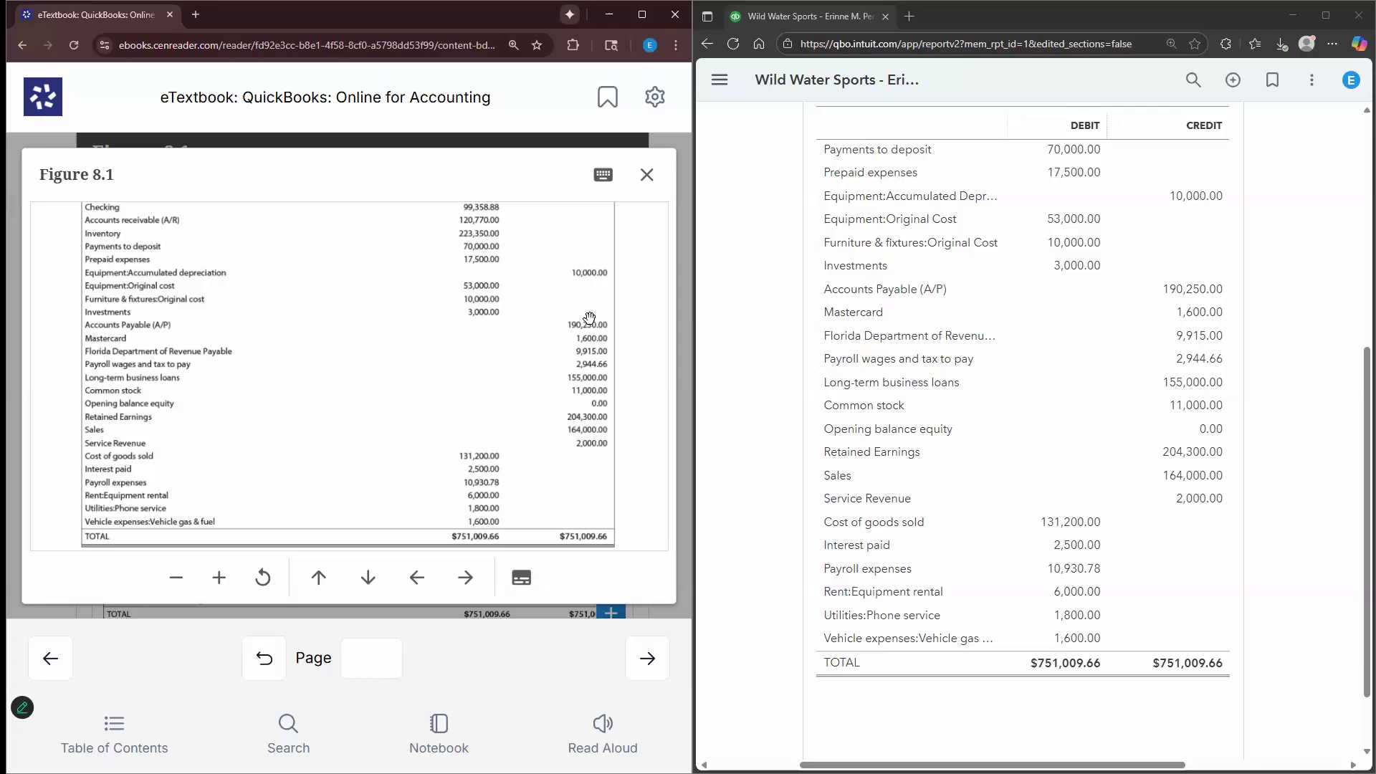
{"action": "scroll", "coordinate": [570, 301], "scroll_direction": "up", "scroll_amount": 1}
{"action": "scroll", "coordinate": [570, 302], "scroll_direction": "down", "scroll_amount": 2}
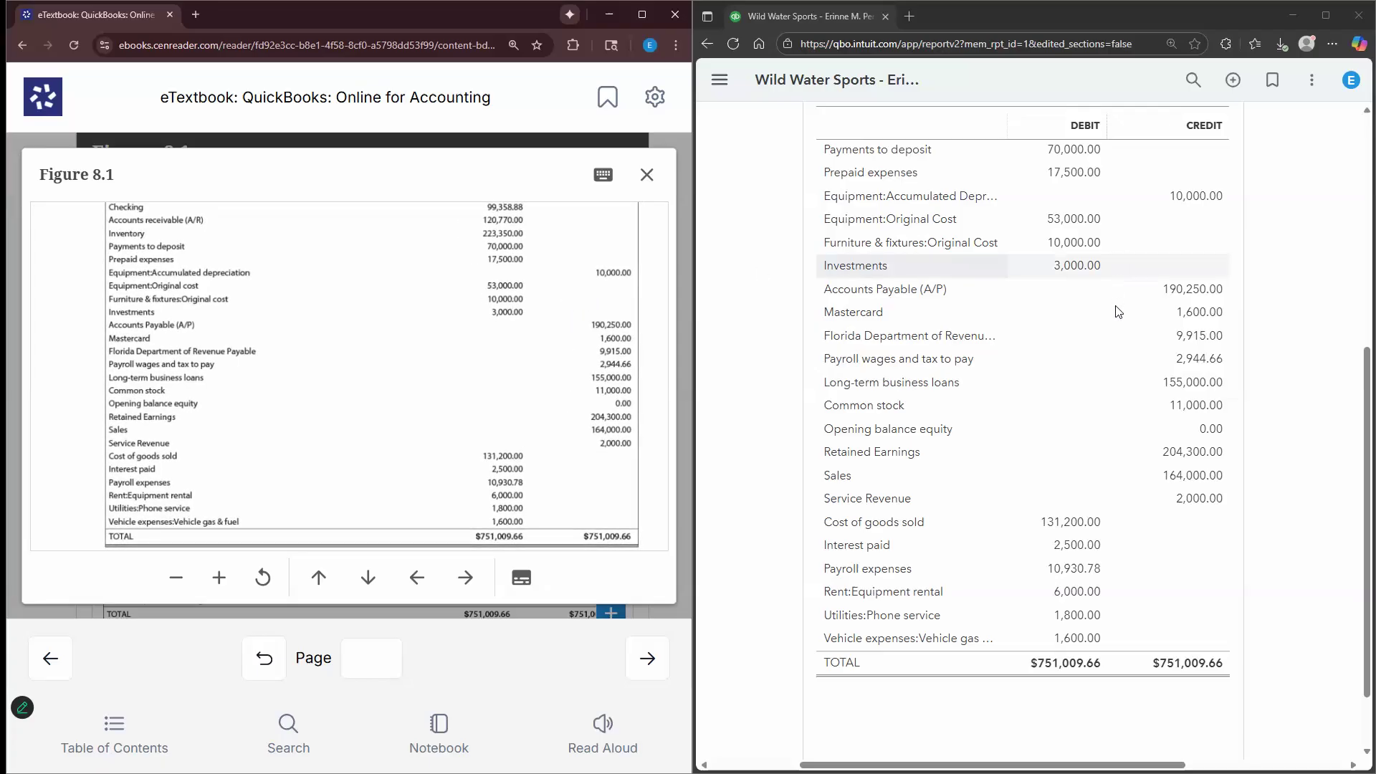
Check the debit and credit balances of every account in the QuickBooks Trial Balance against the enlarged Figure 8.1
{"action": "scroll", "coordinate": [1100, 336], "scroll_direction": "up", "scroll_amount": 3}
{"action": "scroll", "coordinate": [1100, 337], "scroll_direction": "up", "scroll_amount": 1}
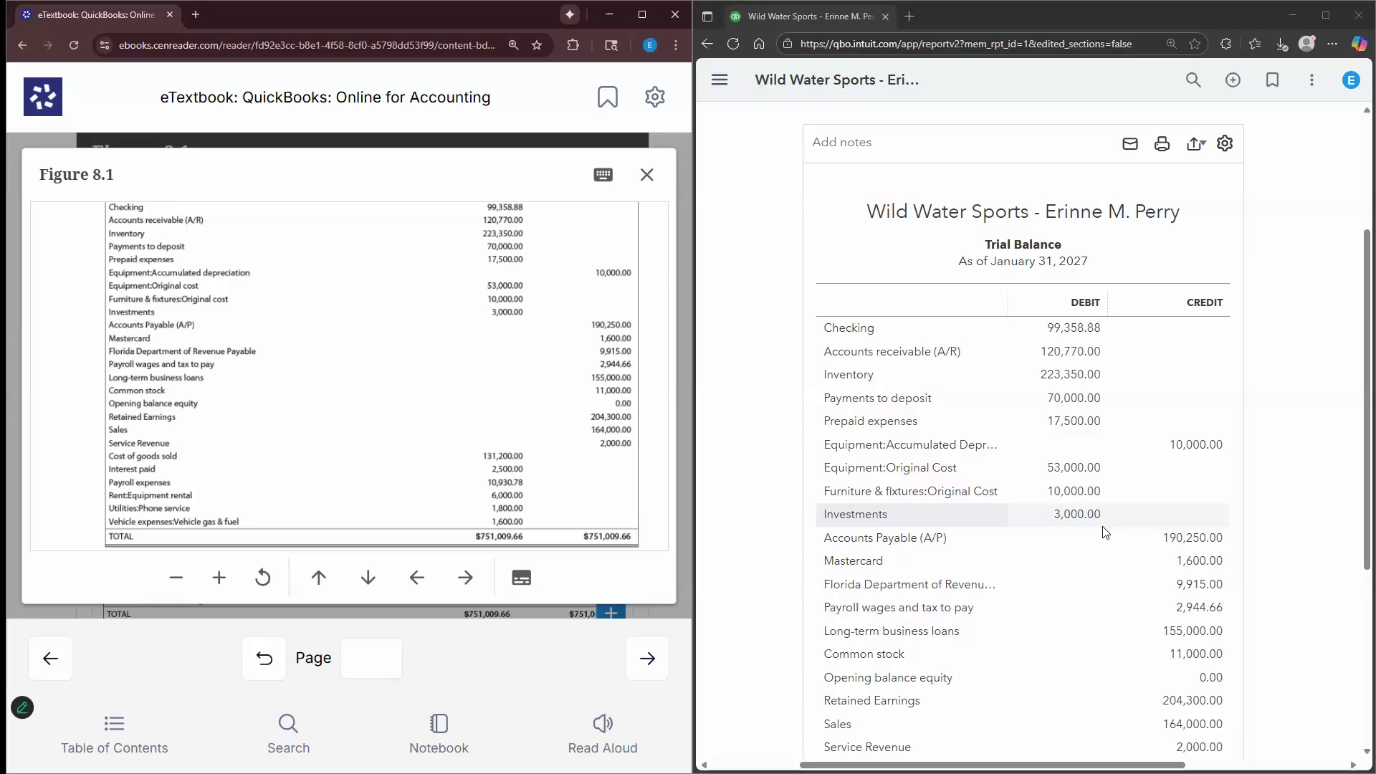
{"action": "scroll", "coordinate": [1113, 537], "scroll_direction": "down", "scroll_amount": 1}
{"action": "scroll", "coordinate": [1111, 541], "scroll_direction": "down", "scroll_amount": 3}
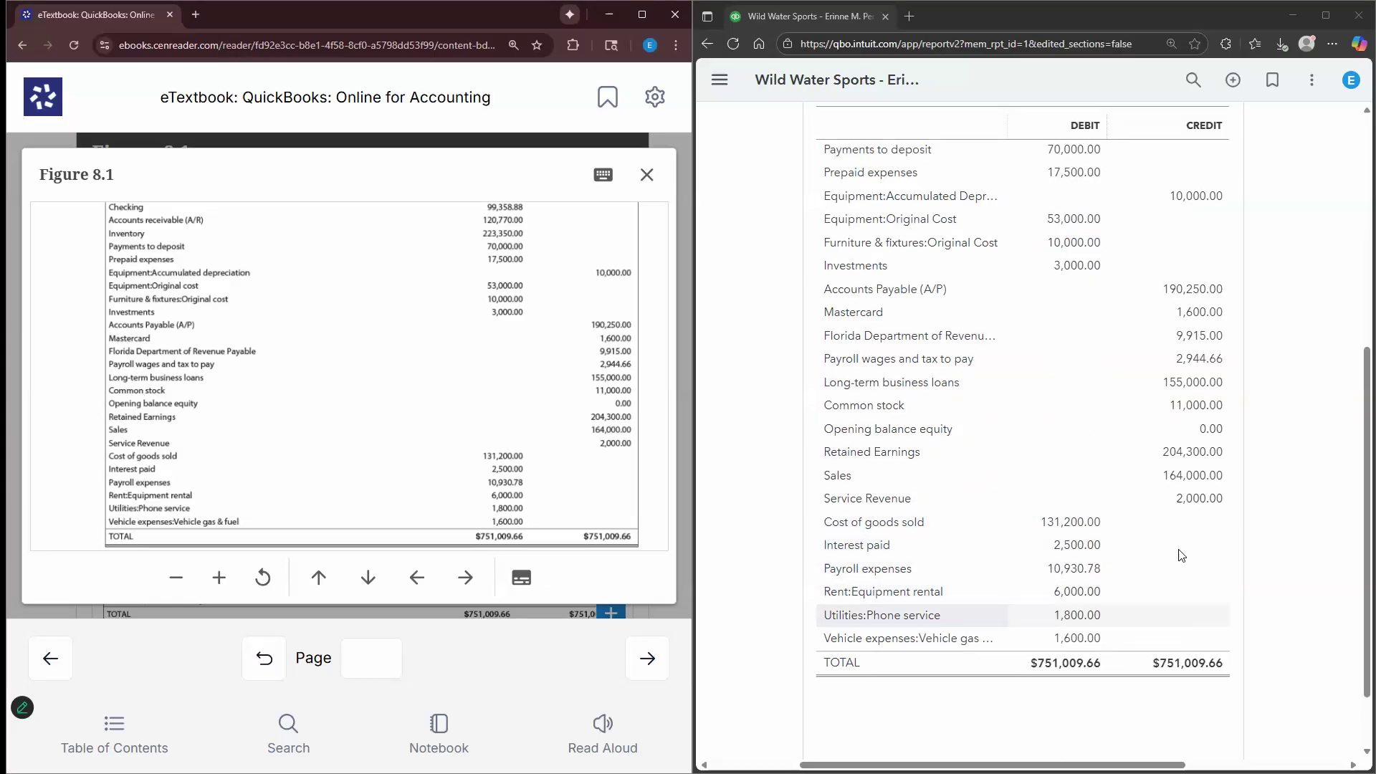
{"action": "scroll", "coordinate": [1233, 609], "scroll_direction": "up", "scroll_amount": 2}
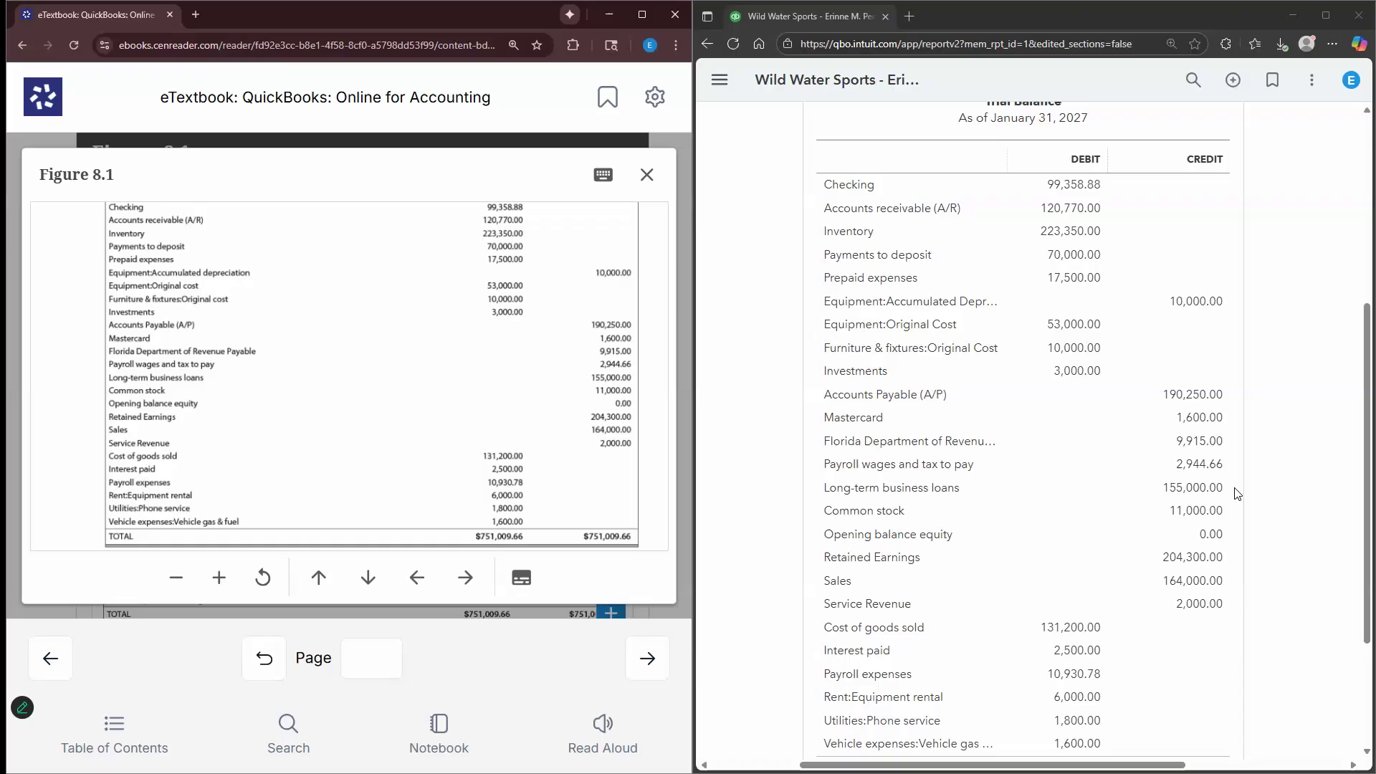
Close the enlarged figure and advance the eTextbook to the Budget Creation section, down to the Budgeting step with Figure 8.2
{"action": "left_click", "coordinate": [652, 185]}
{"action": "left_click", "coordinate": [646, 175]}
{"action": "scroll", "coordinate": [590, 595], "scroll_direction": "down", "scroll_amount": 3}
{"action": "left_click", "coordinate": [645, 657]}
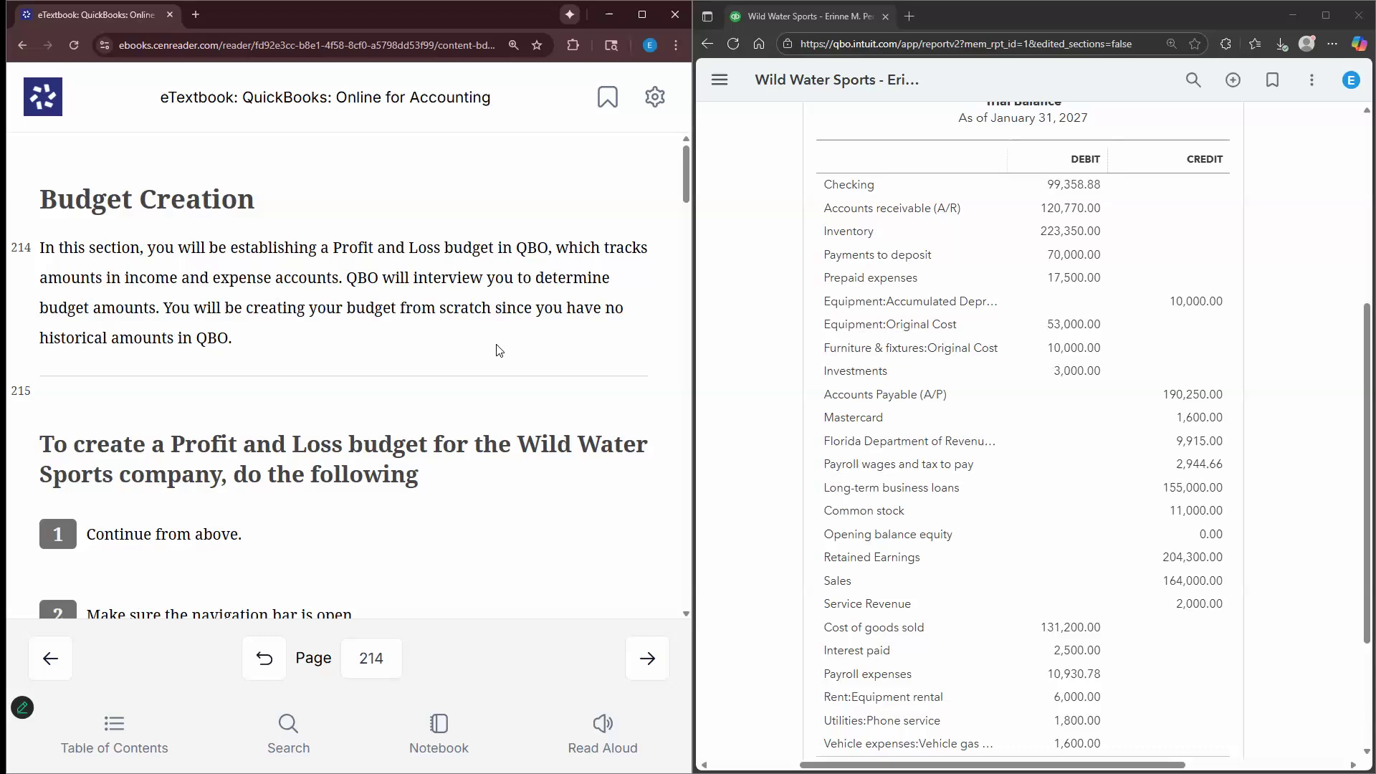
{"action": "scroll", "coordinate": [506, 344], "scroll_direction": "down", "scroll_amount": 3}
{"action": "scroll", "coordinate": [514, 329], "scroll_direction": "down", "scroll_amount": 2}
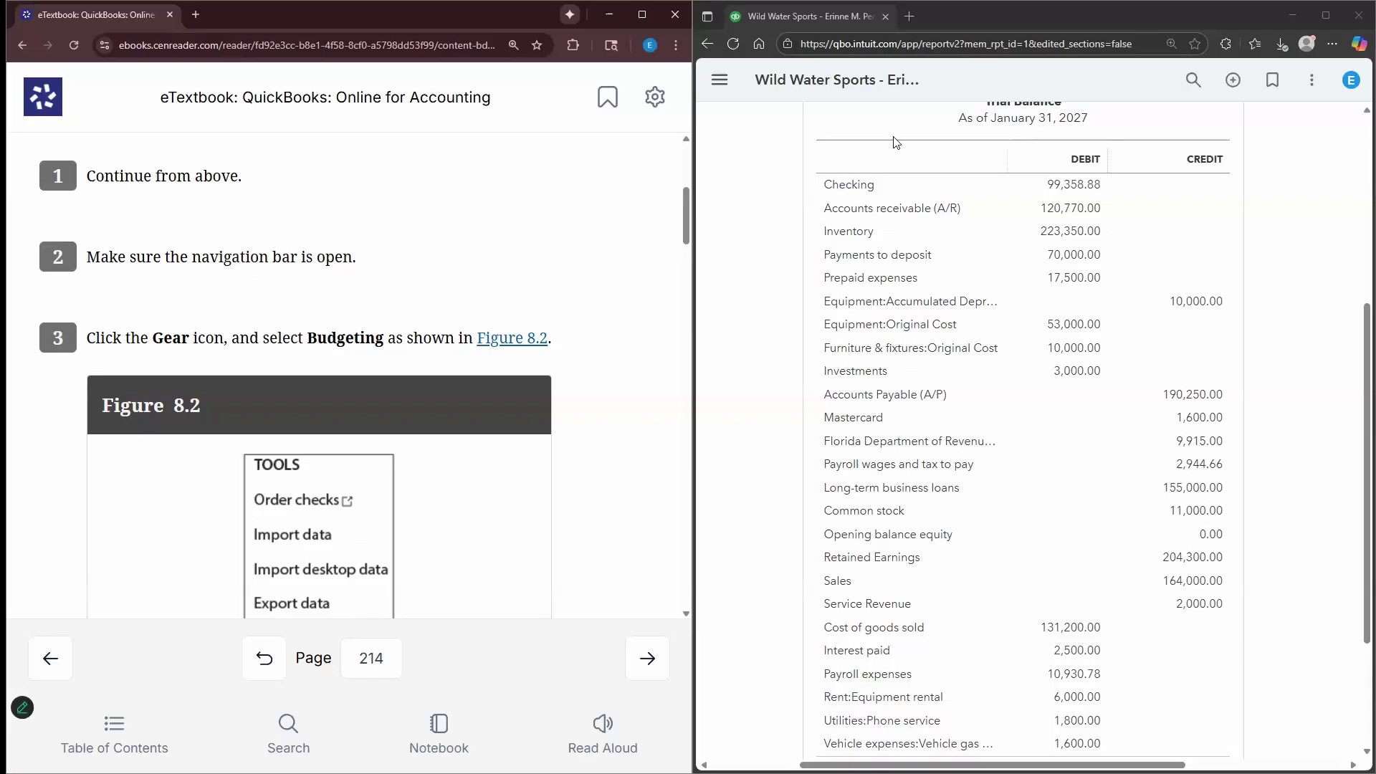
{"action": "scroll", "coordinate": [512, 202], "scroll_direction": "down", "scroll_amount": 2}
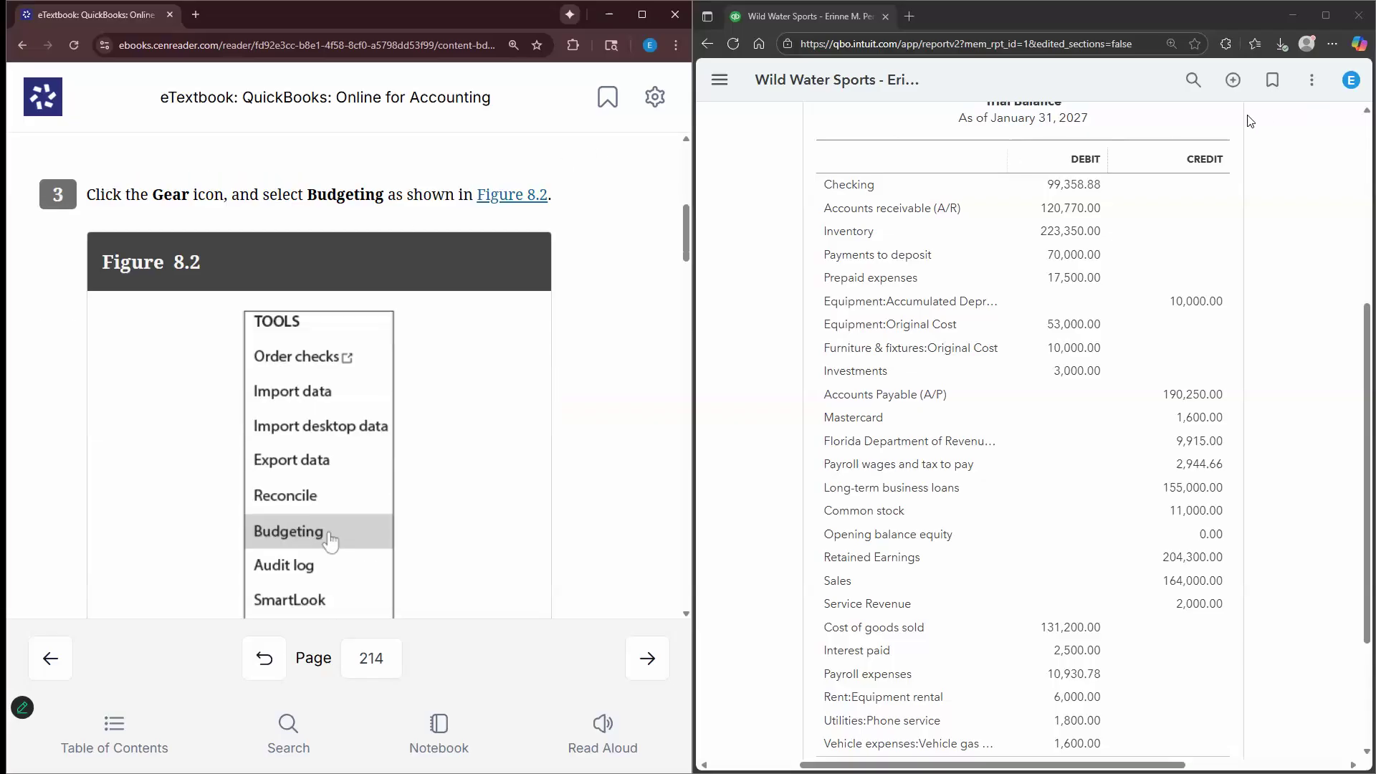
{"action": "left_click", "coordinate": [1311, 82]}
{"action": "left_click", "coordinate": [1240, 85]}
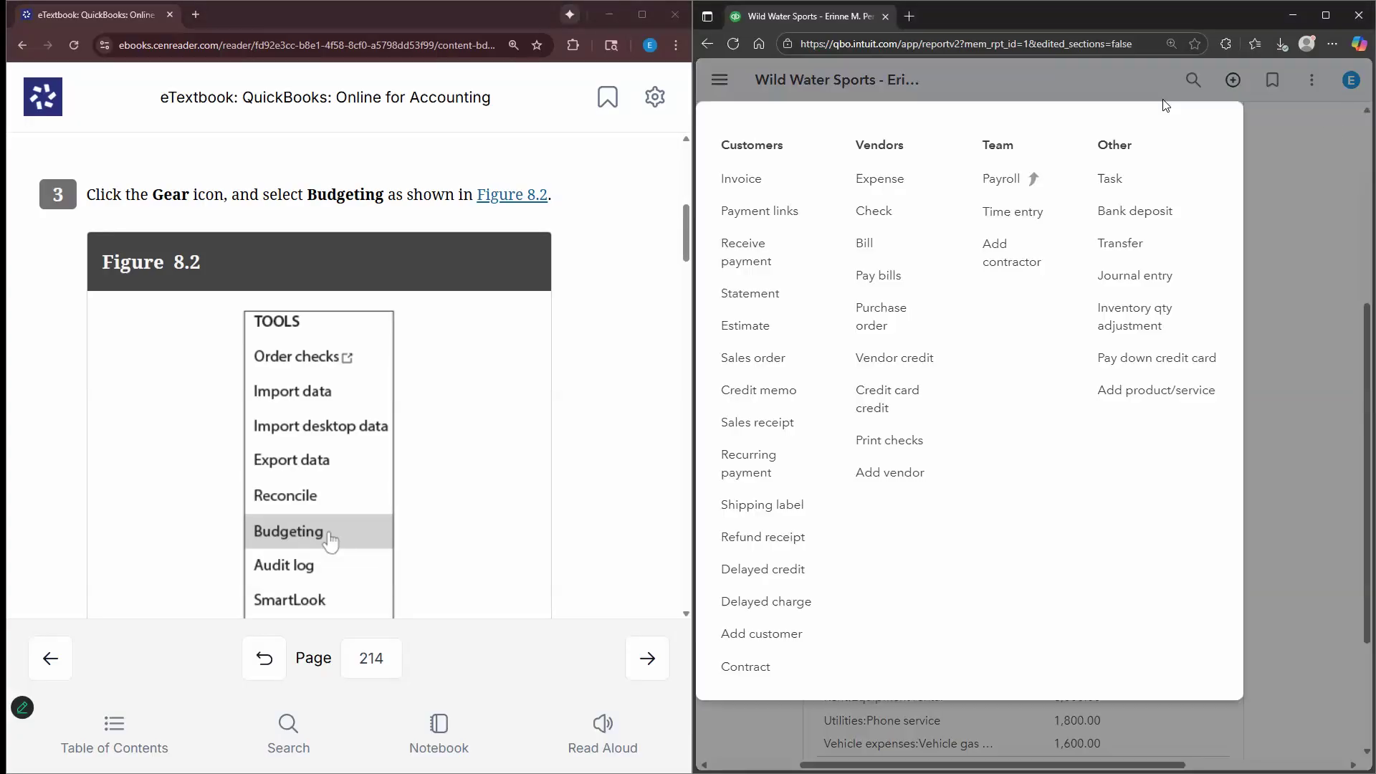
{"action": "left_click", "coordinate": [724, 96]}
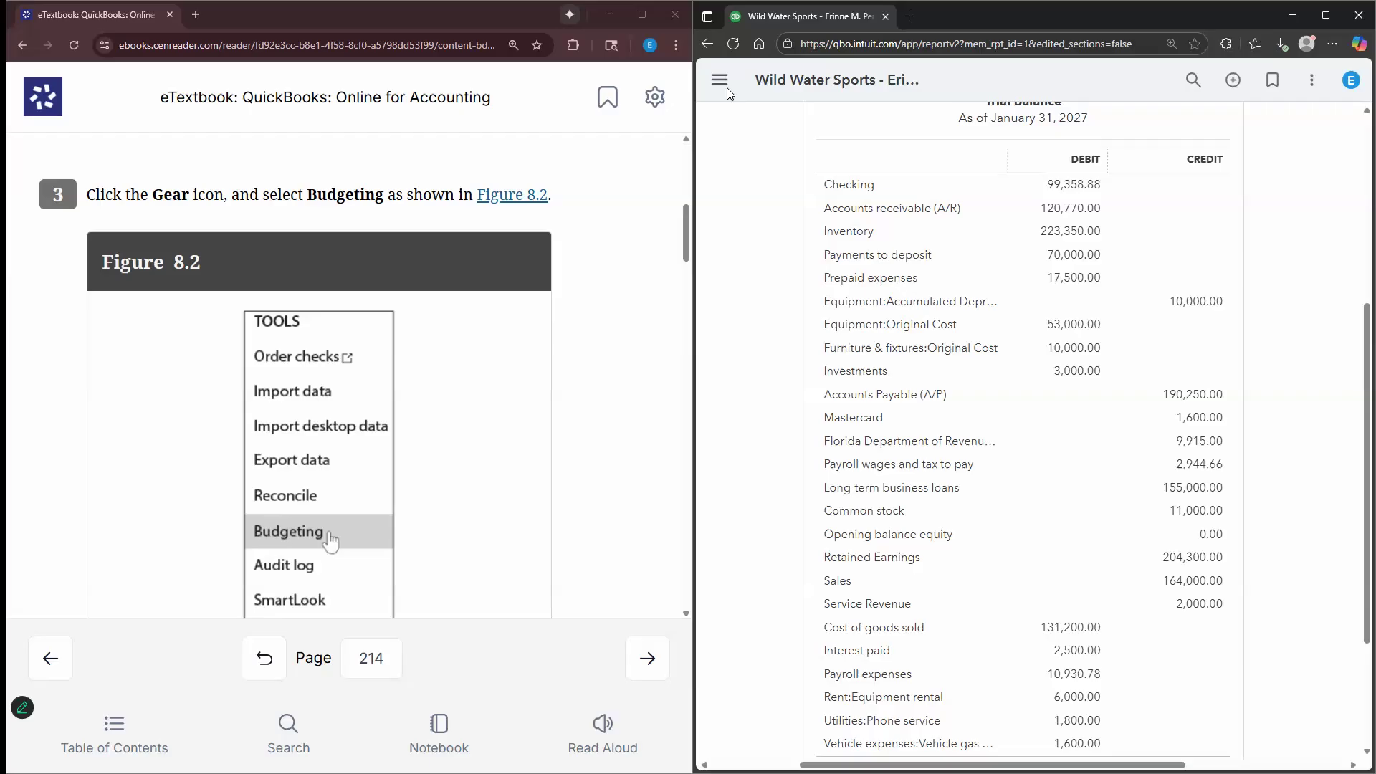
Leave the Trial Balance report and open the company's QuickBooks dashboard
{"action": "left_click", "coordinate": [720, 82]}
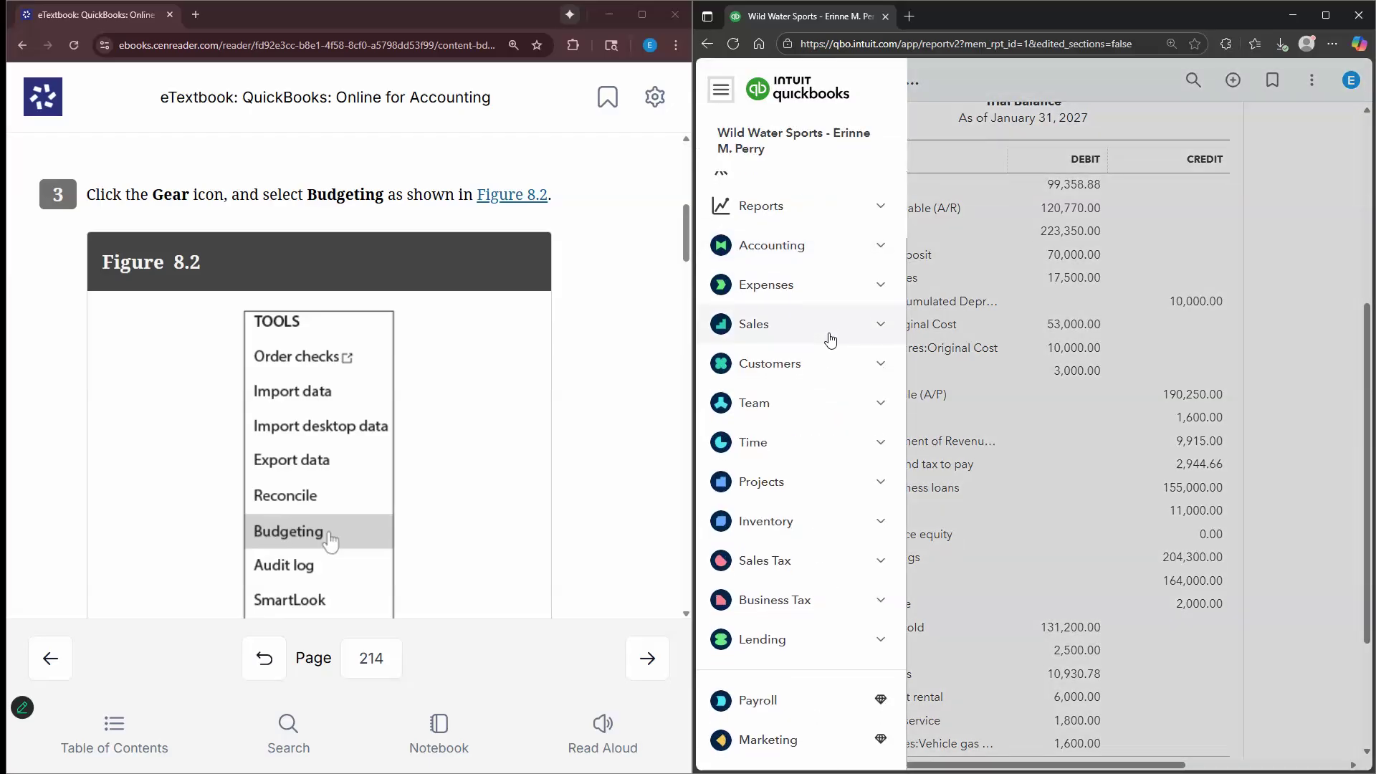
{"action": "scroll", "coordinate": [818, 230], "scroll_direction": "up", "scroll_amount": 1}
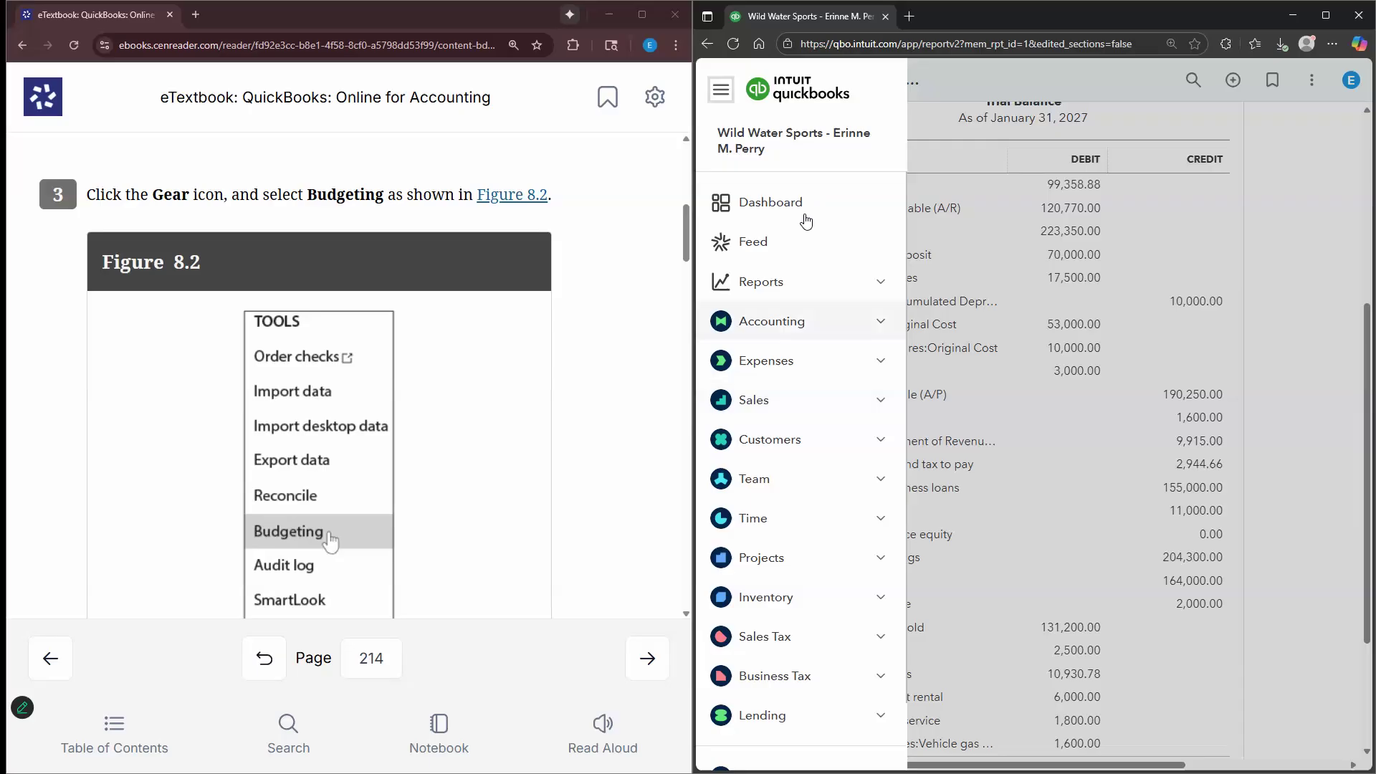
{"action": "left_click", "coordinate": [806, 218]}
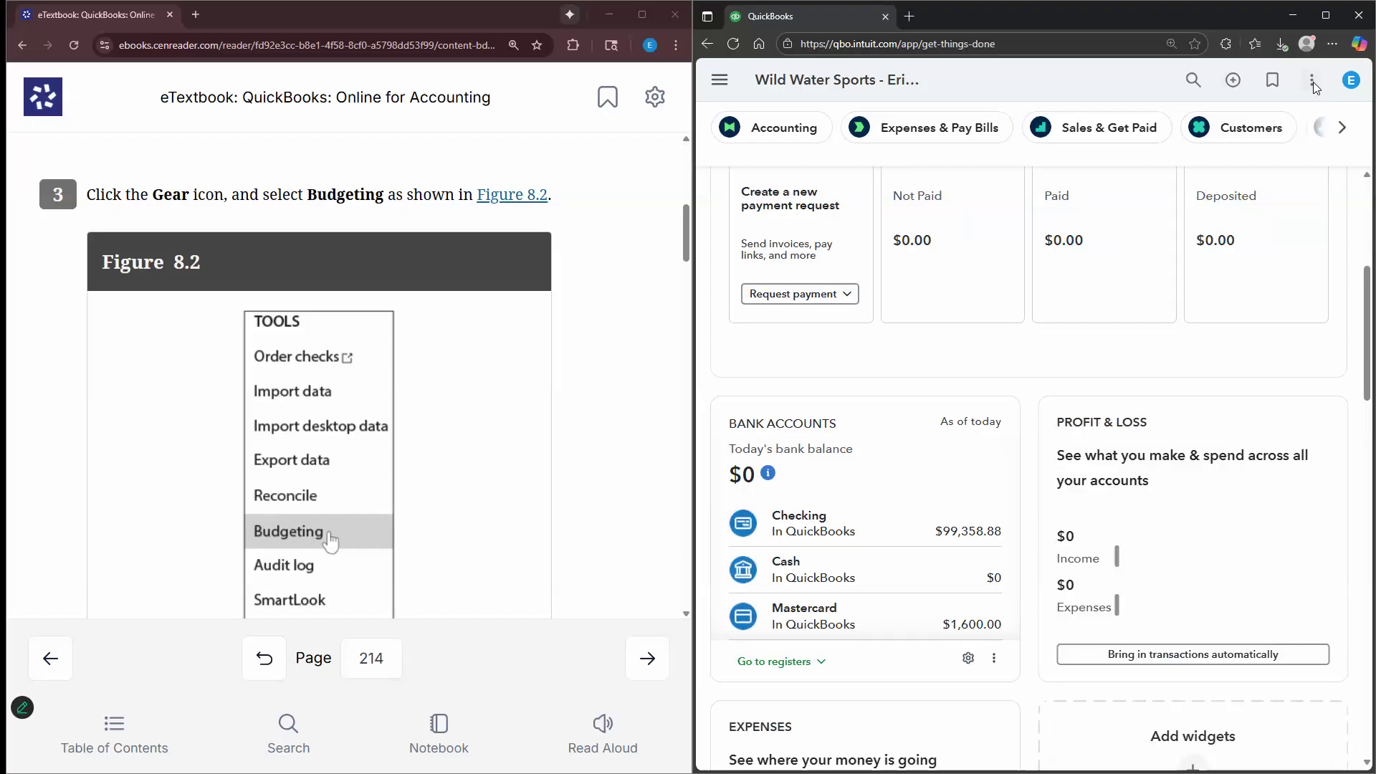
Widen the QuickBooks window beside the eTextbook enough to show its full search field
{"action": "left_click", "coordinate": [1313, 83]}
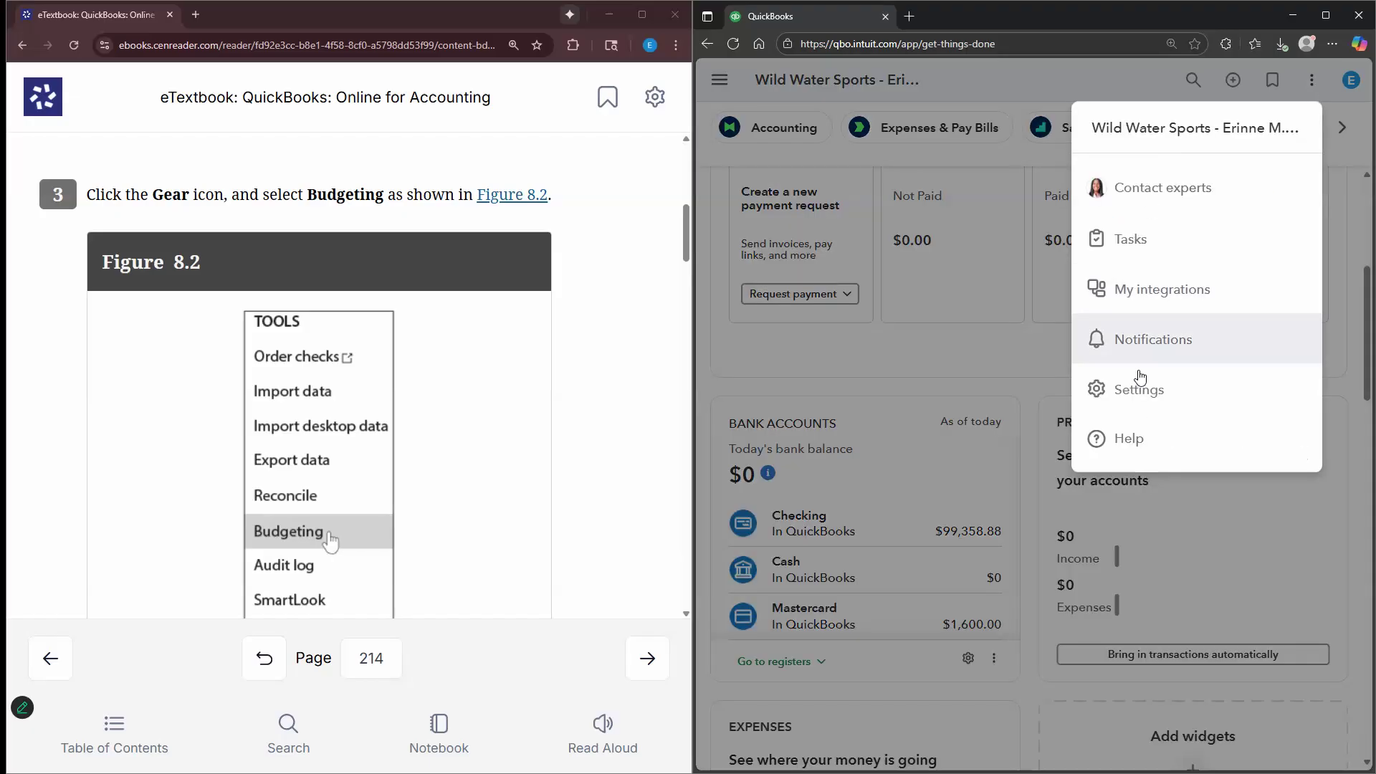
{"action": "left_click", "coordinate": [1310, 87]}
{"action": "left_click_drag", "start_coordinate": [692, 349], "coordinate": [452, 383]}
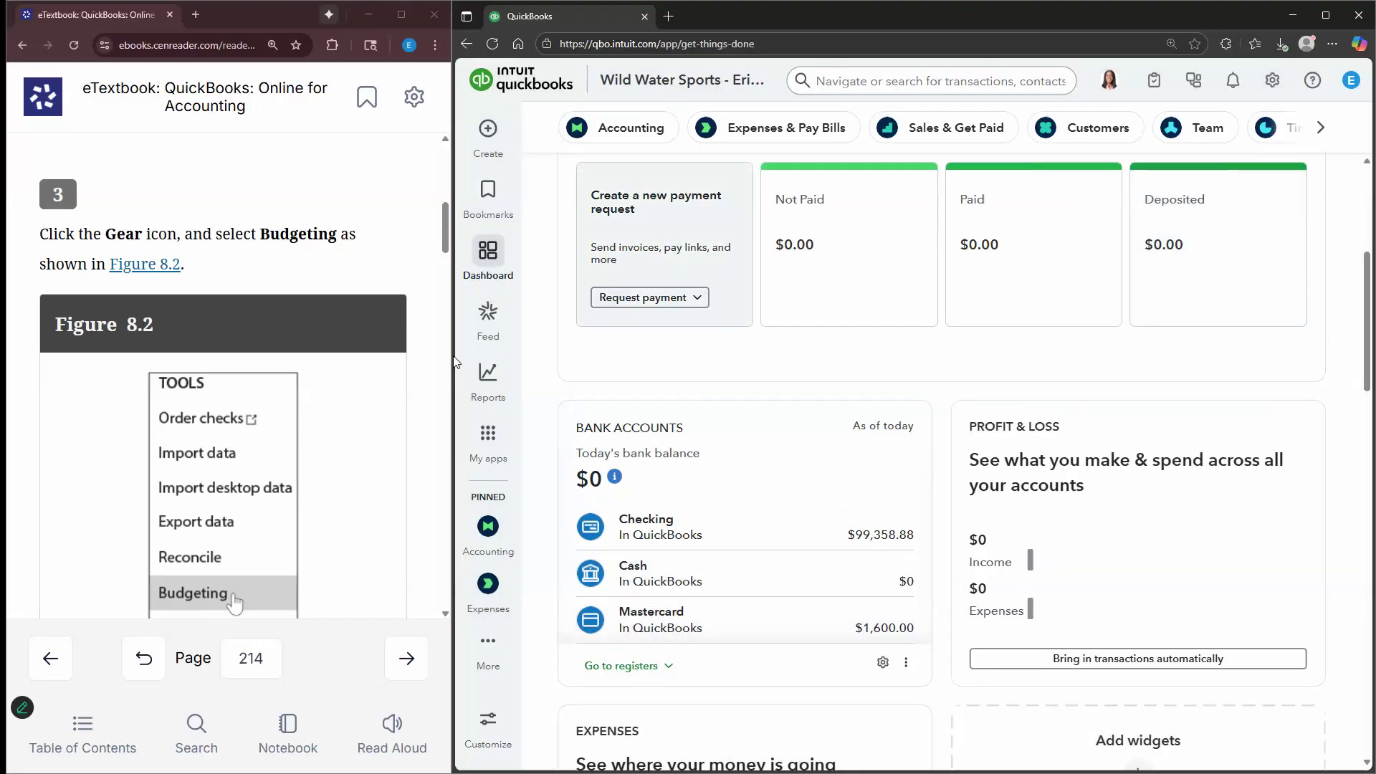
{"action": "left_click_drag", "start_coordinate": [453, 360], "coordinate": [600, 360]}
Locate the Budgeting tool in the QuickBooks settings and search QuickBooks for "budg" as an alternative route
{"action": "left_click", "coordinate": [1311, 80]}
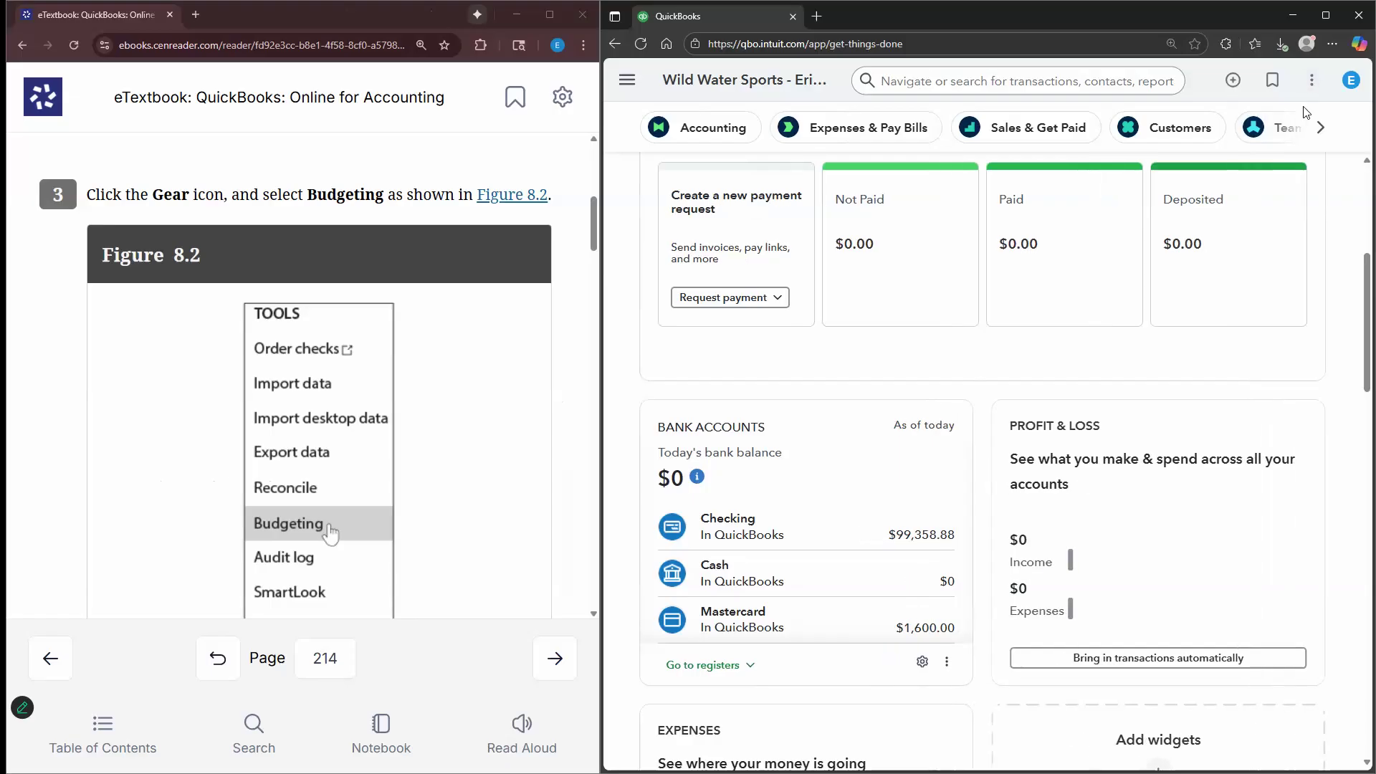
{"action": "left_click", "coordinate": [1162, 388]}
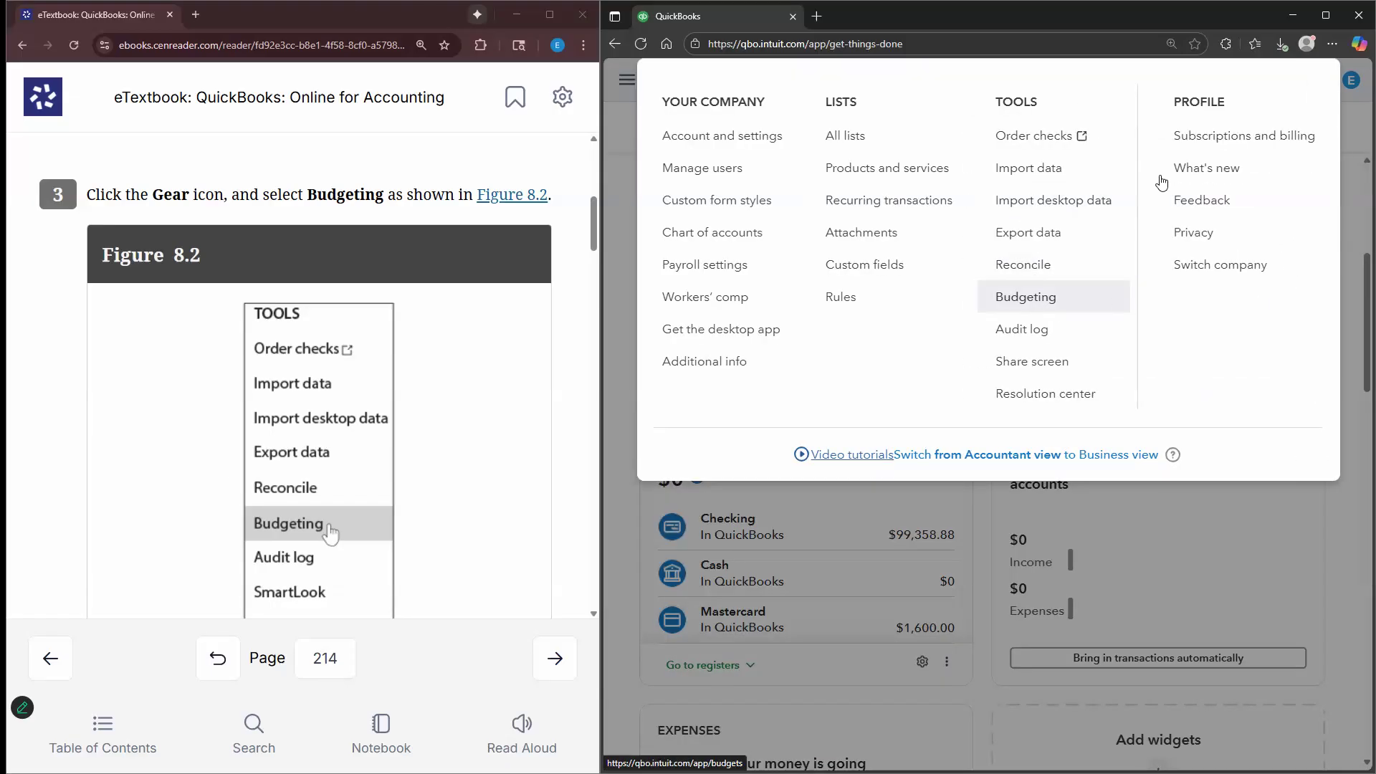
{"action": "left_click", "coordinate": [927, 79]}
{"action": "type", "text": "b"}
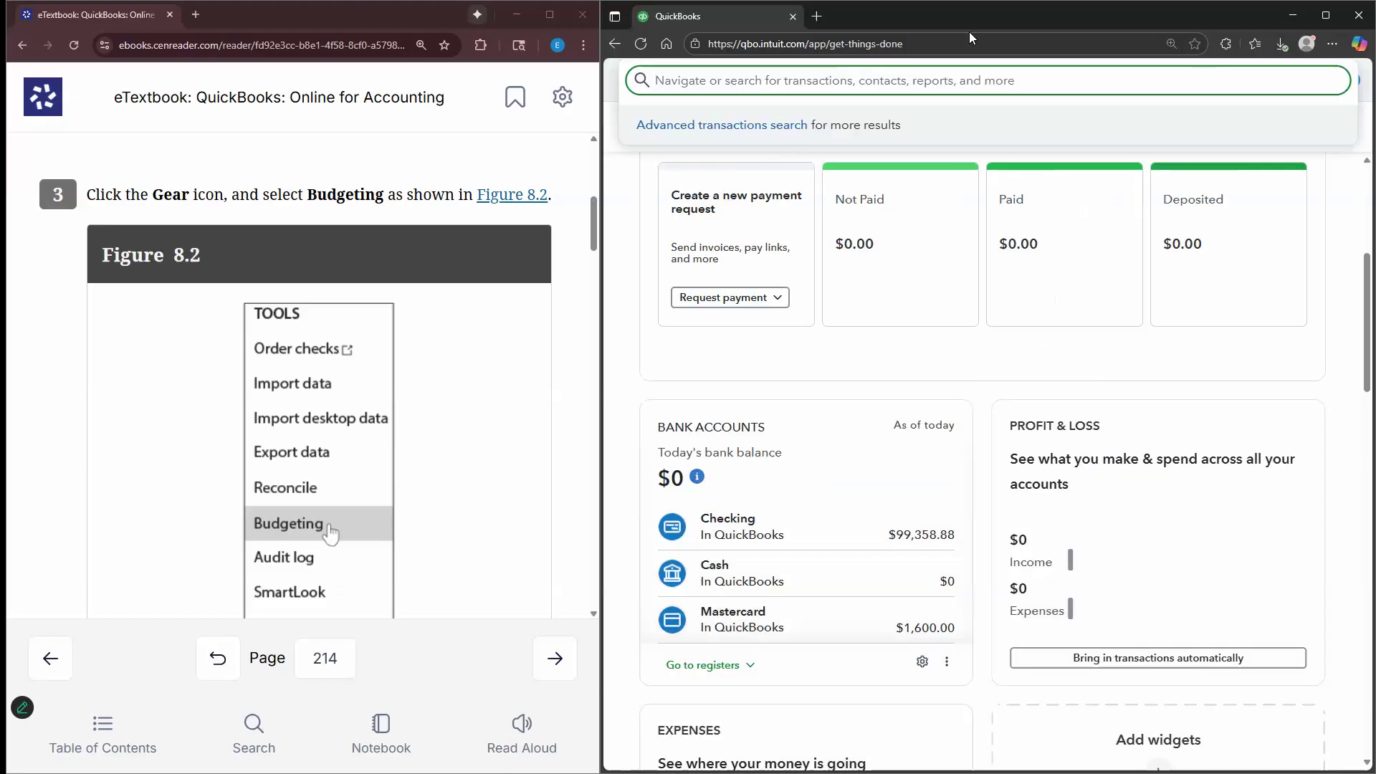
{"action": "type", "text": "udg"}
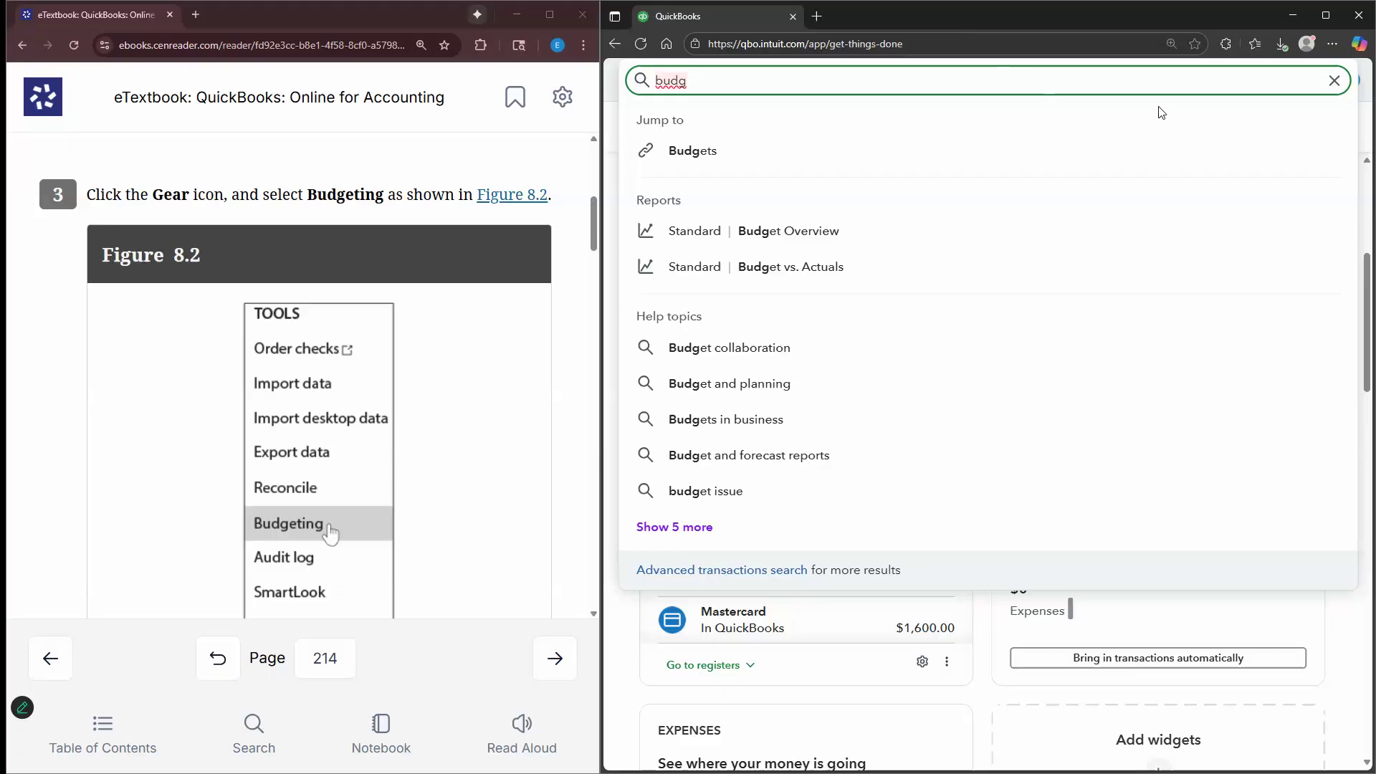
{"action": "left_click", "coordinate": [1333, 82]}
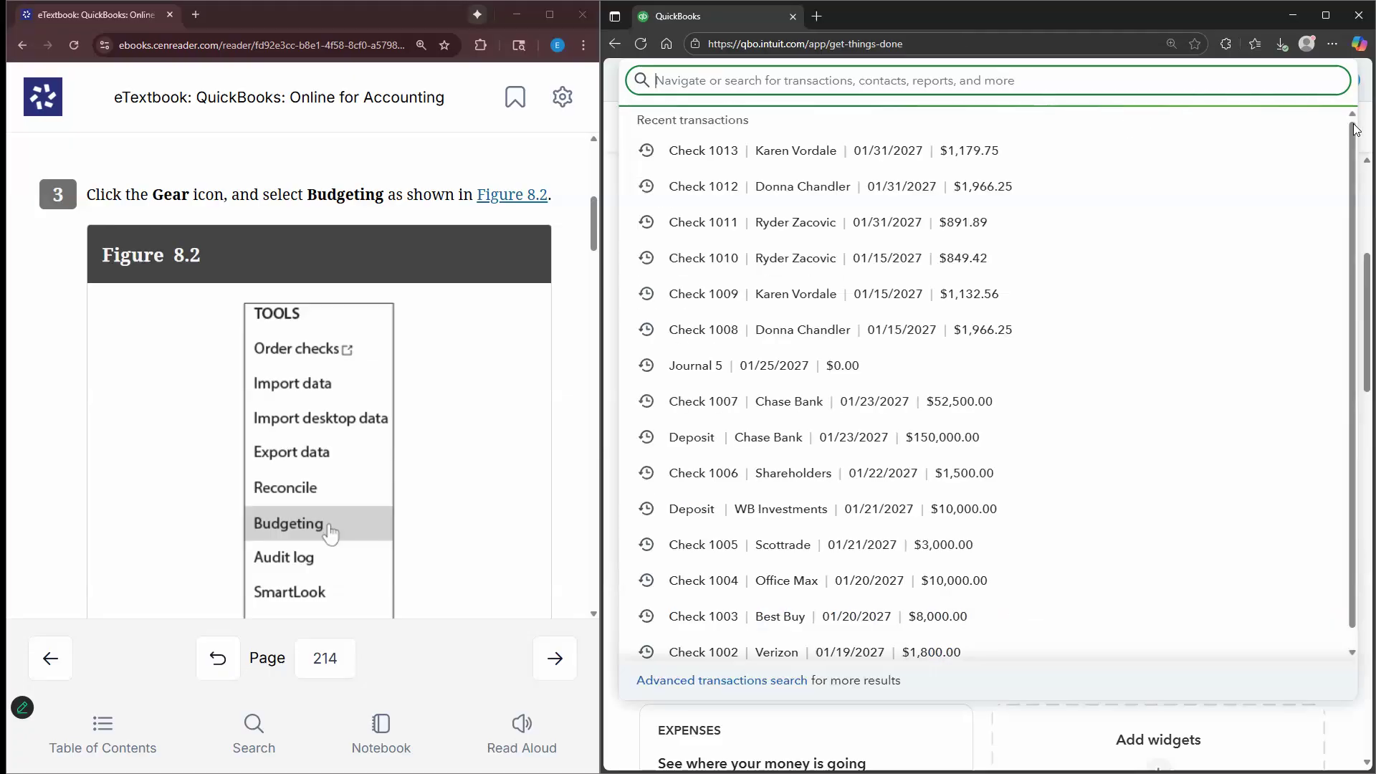
Open the Budgeting tool from the QuickBooks settings and advance the eTextbook to the budget setup steps 4 to 6
{"action": "left_click", "coordinate": [1316, 86]}
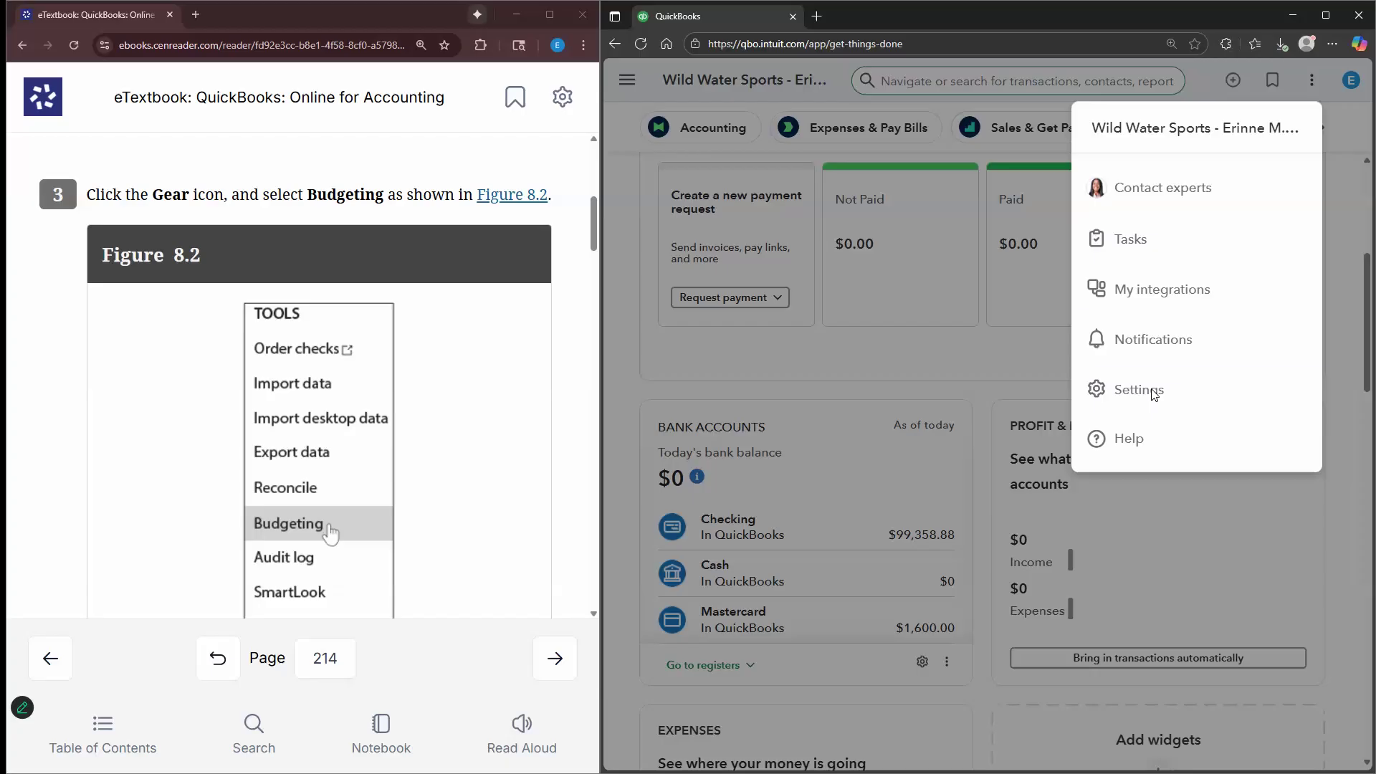
{"action": "left_click", "coordinate": [1139, 390]}
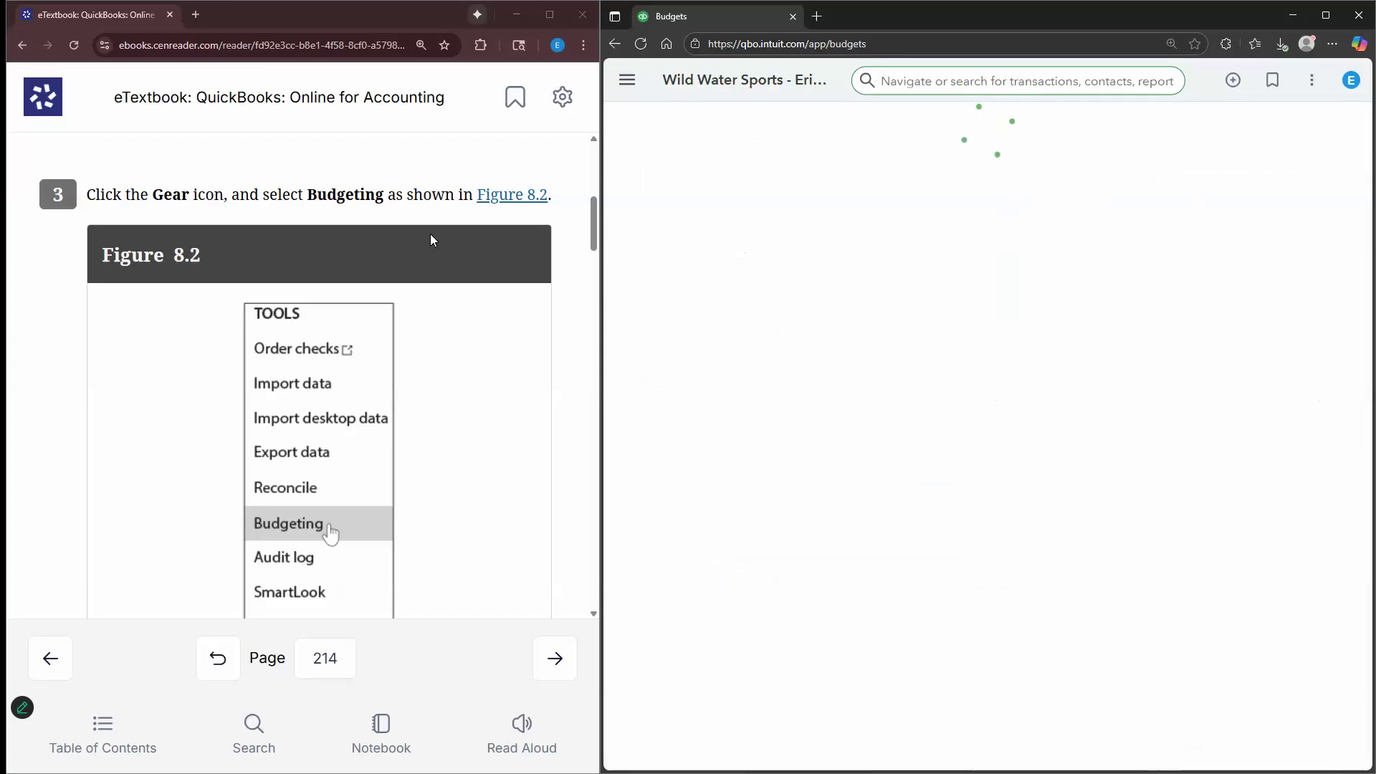
{"action": "scroll", "coordinate": [430, 239], "scroll_direction": "down", "scroll_amount": 6}
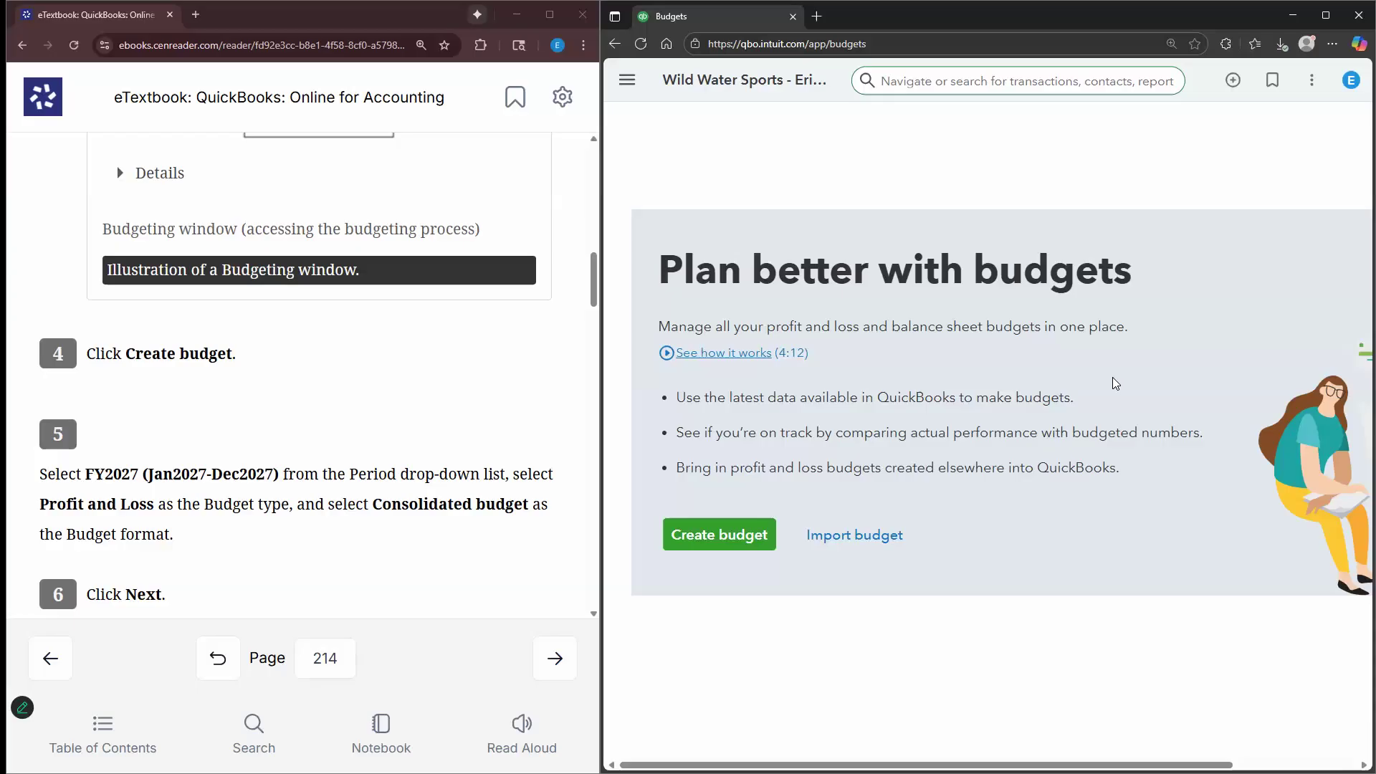
Examine the explanations of the Consolidated and Subdivided formats in the budget import setup and cancel the import
{"action": "left_click", "coordinate": [888, 542]}
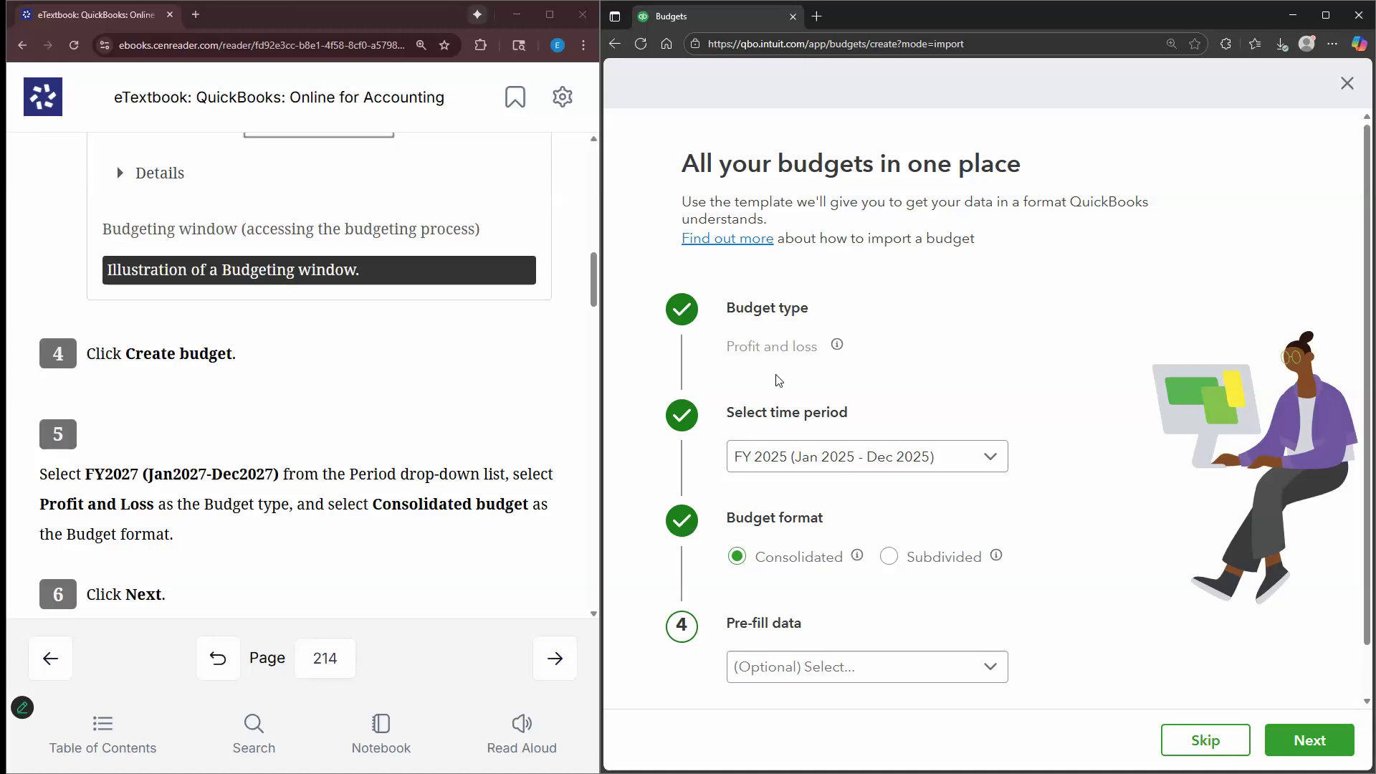
{"action": "mouse_move", "coordinate": [829, 356]}
{"action": "scroll", "coordinate": [813, 495], "scroll_direction": "down", "scroll_amount": 1}
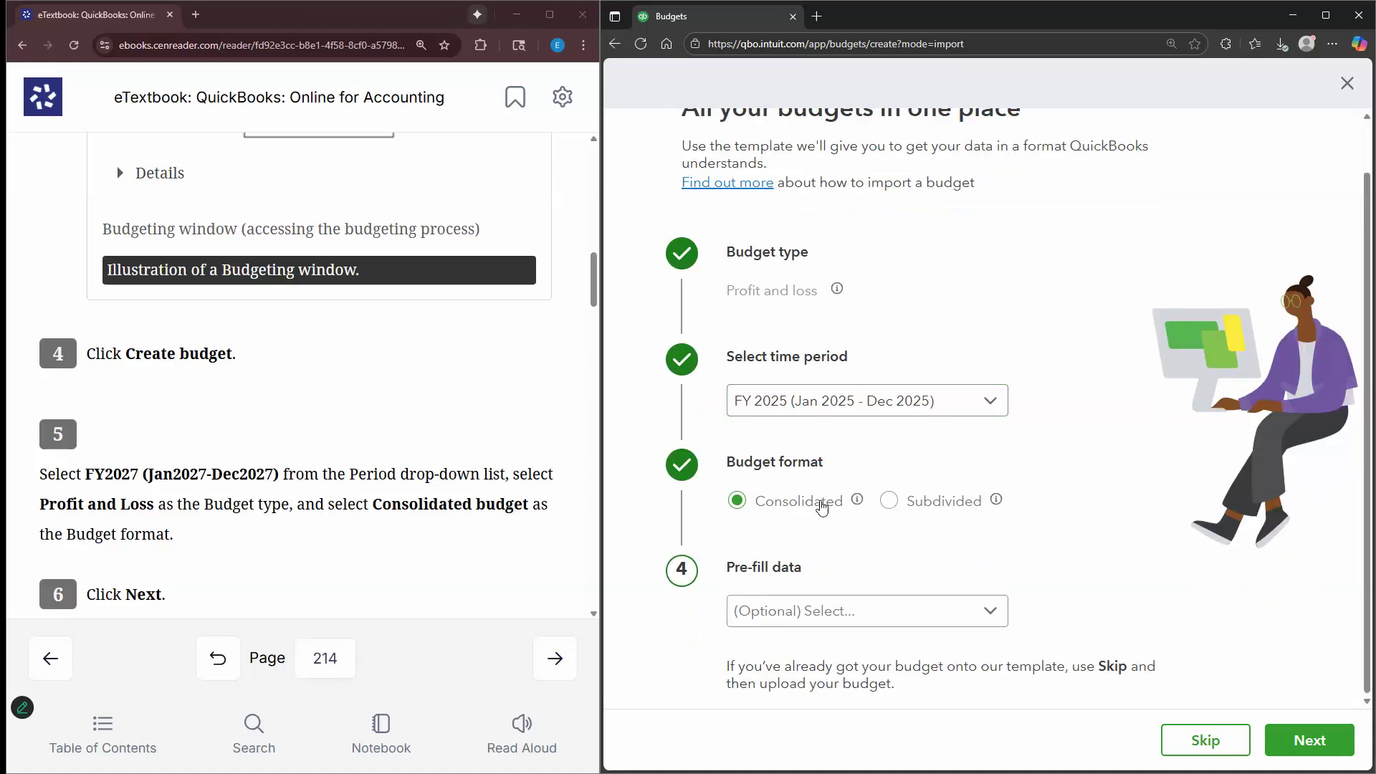
{"action": "mouse_move", "coordinate": [860, 508]}
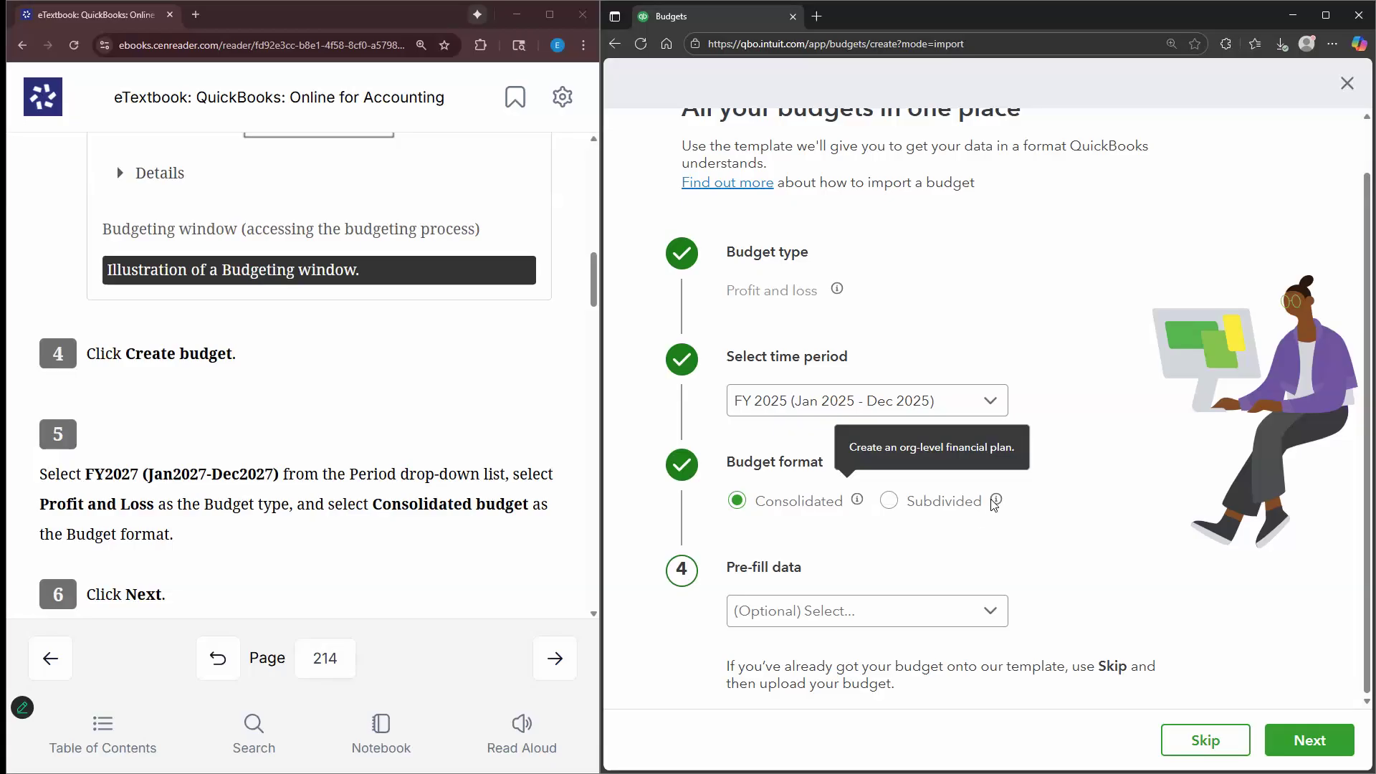
{"action": "mouse_move", "coordinate": [994, 506]}
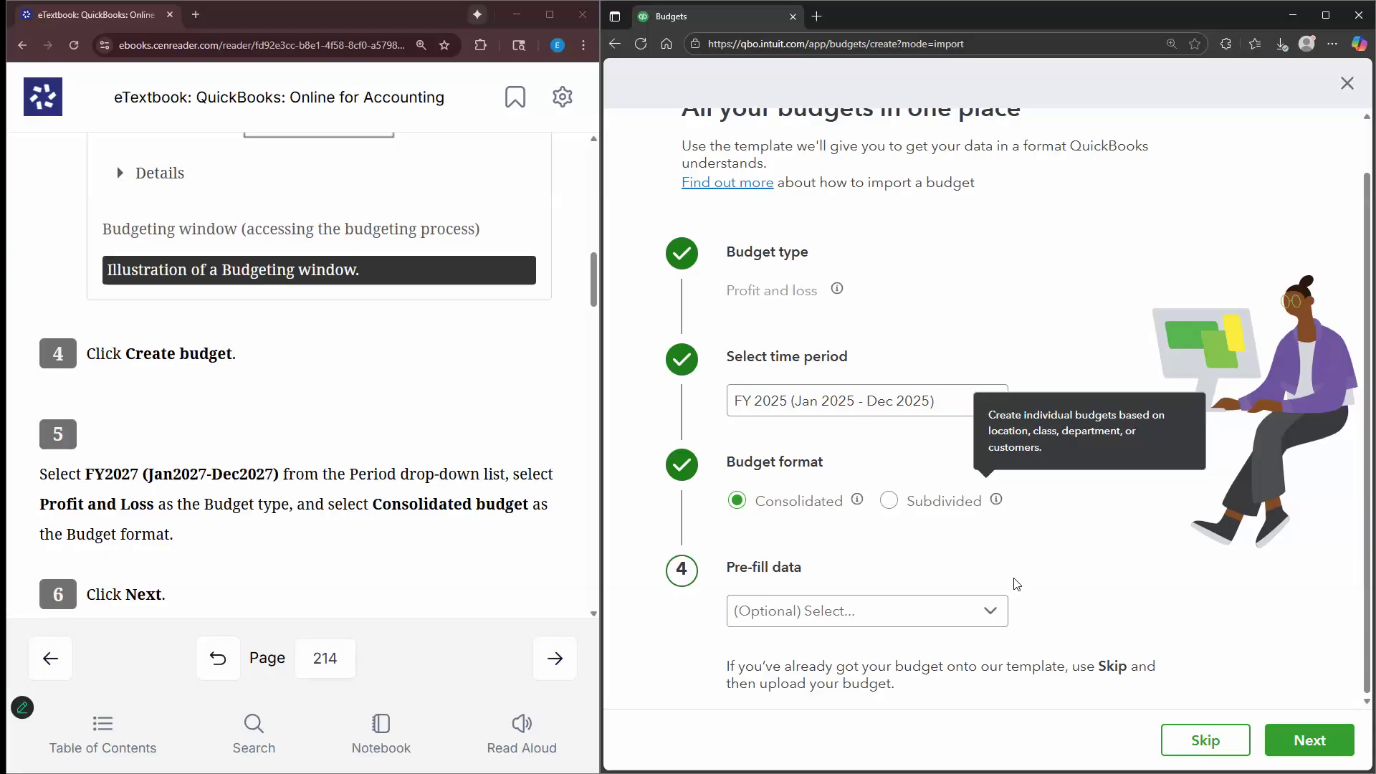
{"action": "scroll", "coordinate": [1102, 201], "scroll_direction": "up", "scroll_amount": 1}
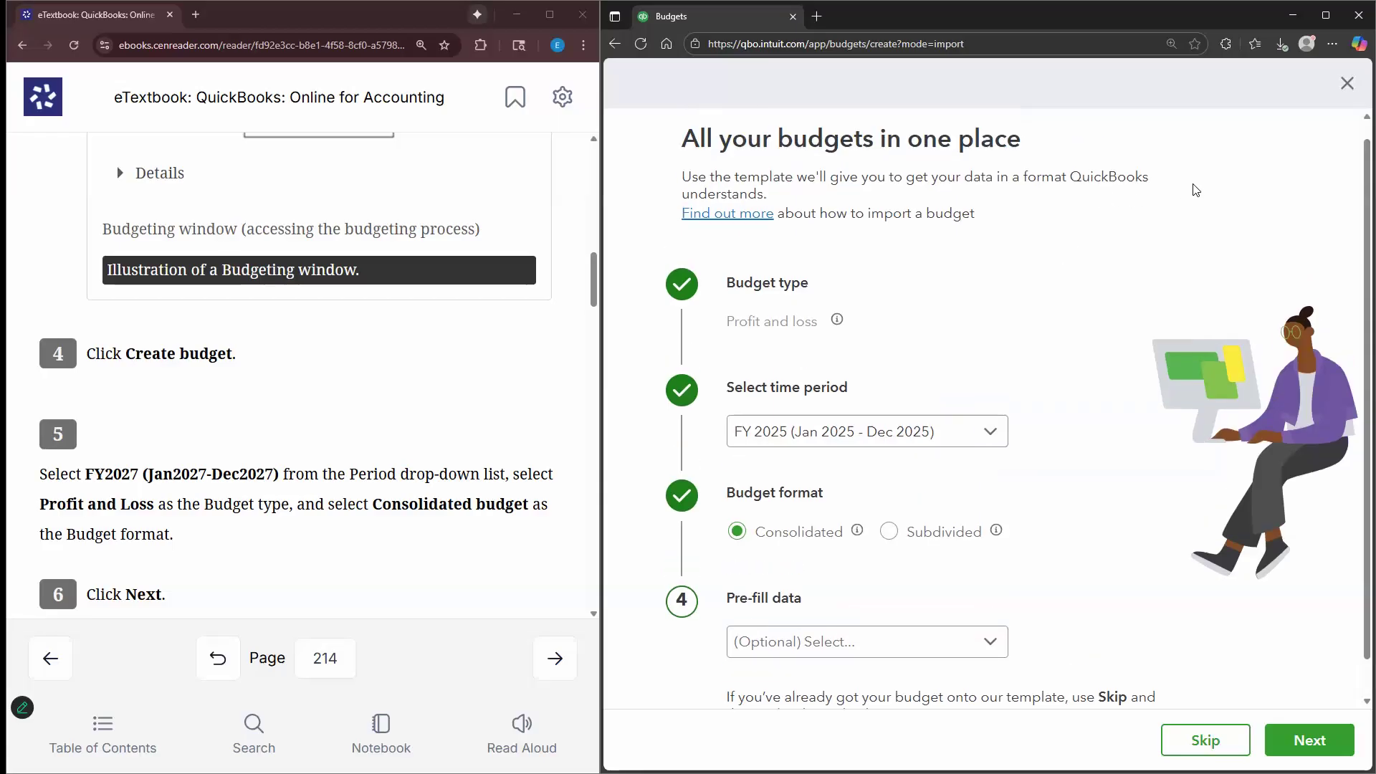
{"action": "scroll", "coordinate": [1320, 125], "scroll_direction": "up", "scroll_amount": 1}
{"action": "left_click", "coordinate": [1348, 83]}
{"action": "left_click", "coordinate": [1039, 499]}
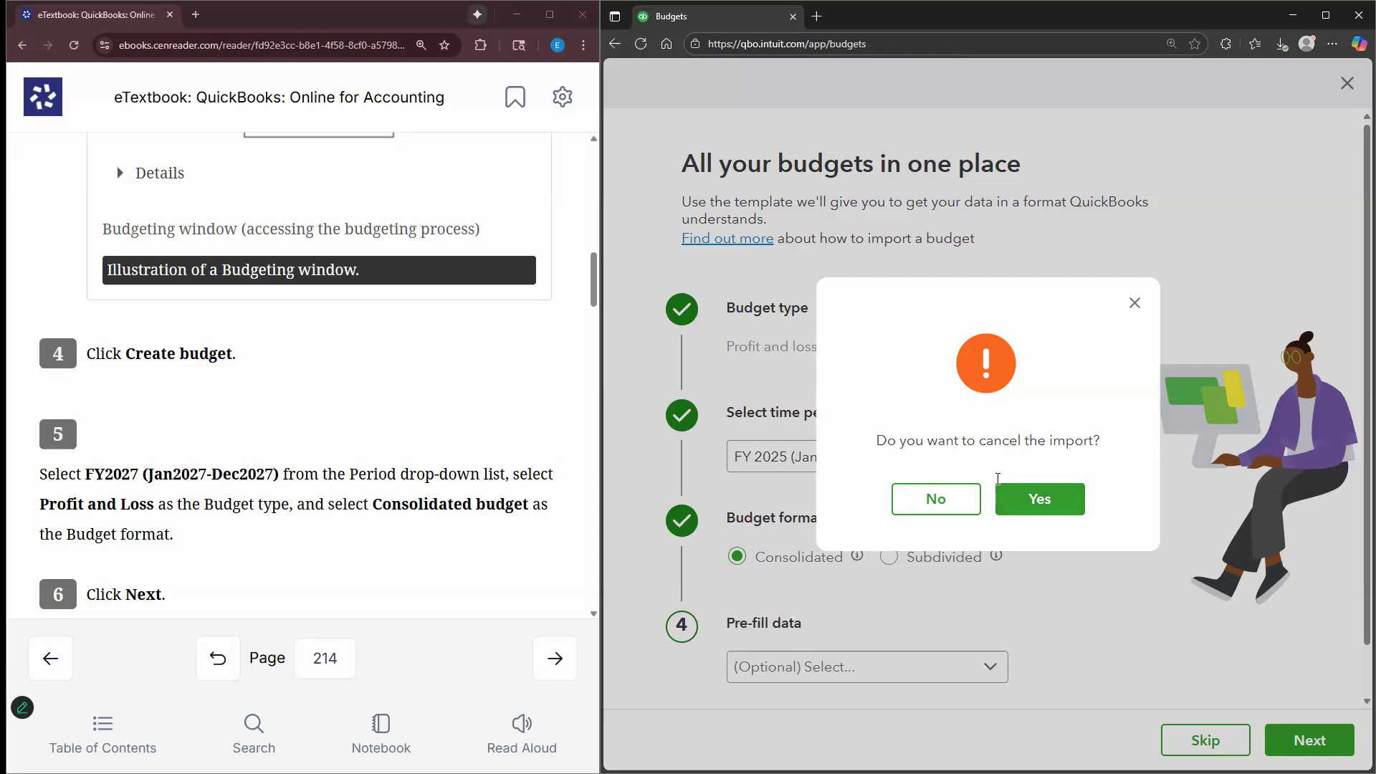
Start a new Profit and loss budget for FY 2027 (Jan 2027 - Dec 2027) in Consolidated format and proceed to its entry grid
{"action": "left_click", "coordinate": [742, 534]}
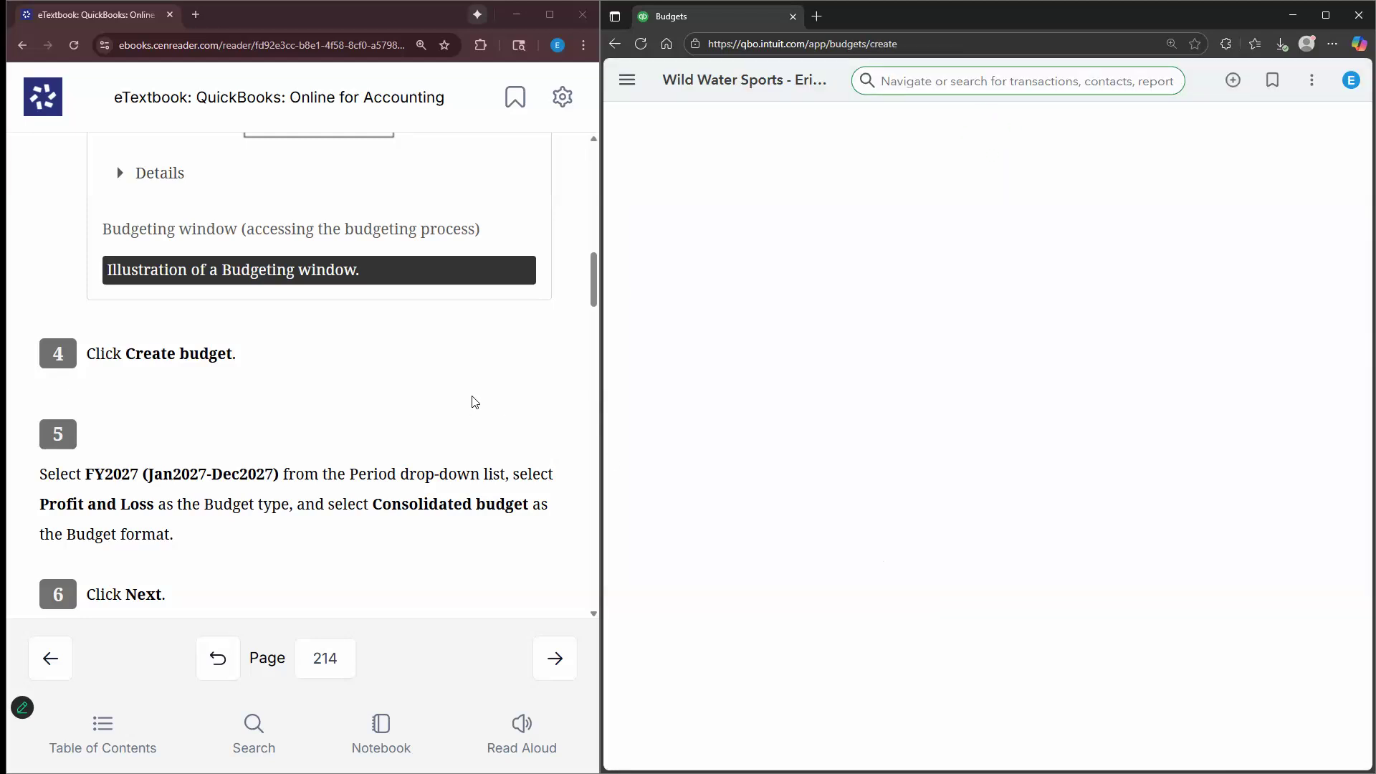
{"action": "scroll", "coordinate": [95, 402], "scroll_direction": "down", "scroll_amount": 1}
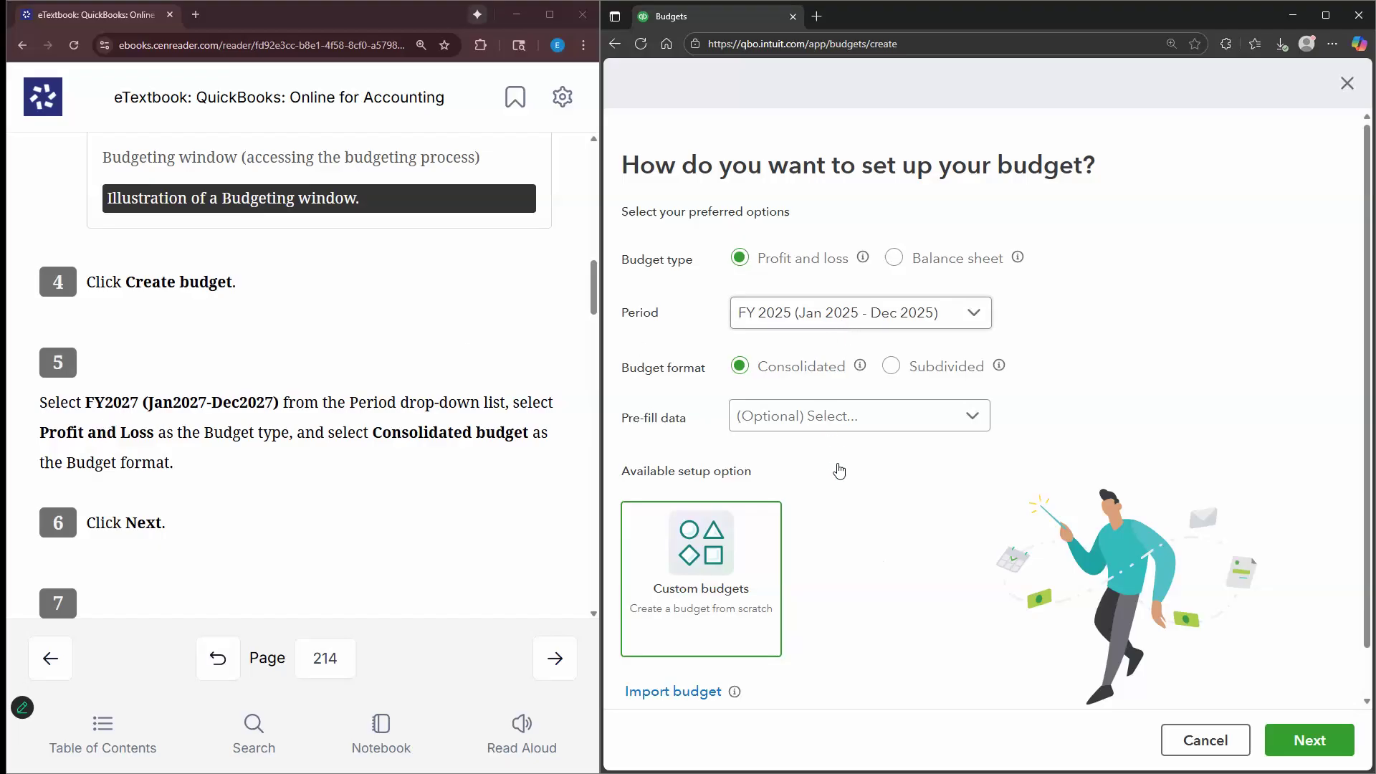
{"action": "left_click", "coordinate": [860, 313]}
{"action": "left_click", "coordinate": [882, 493]}
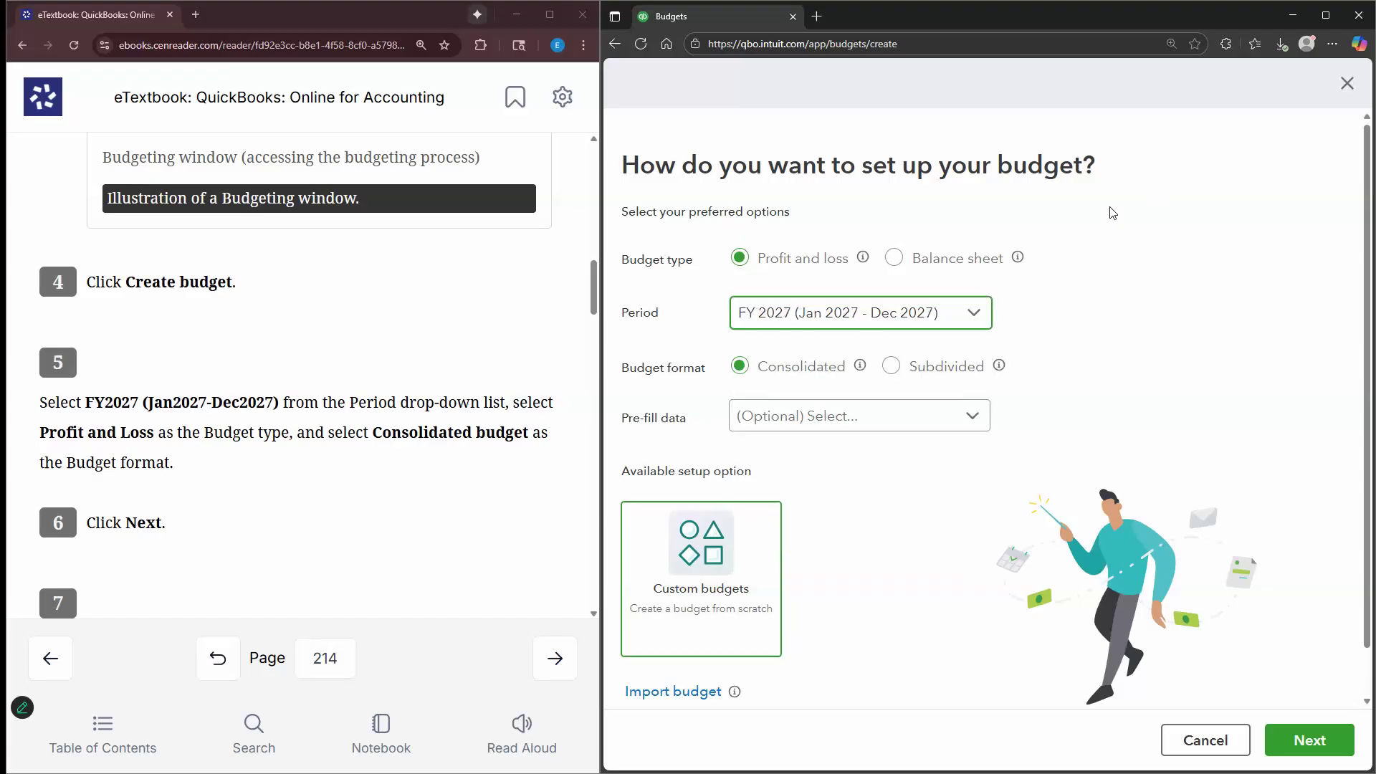
{"action": "left_click", "coordinate": [721, 274]}
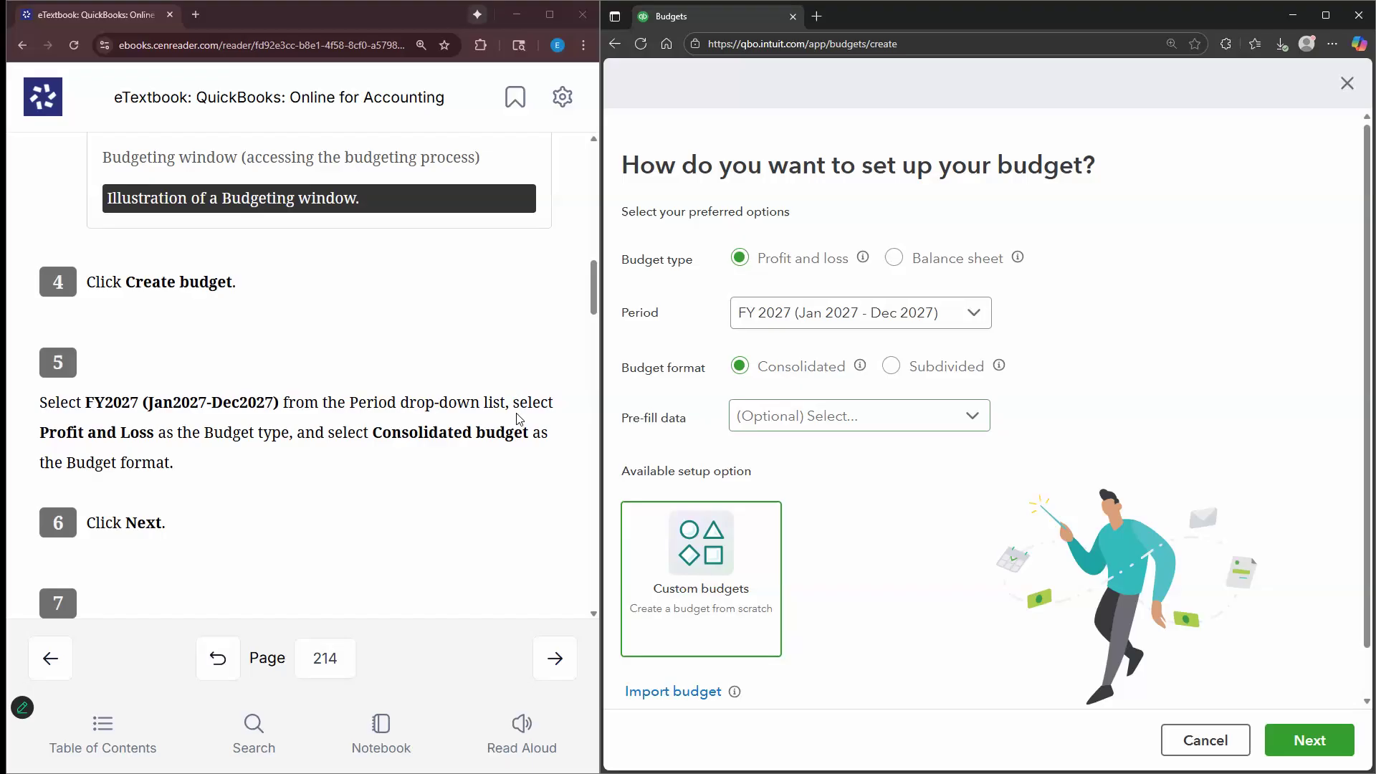
{"action": "scroll", "coordinate": [520, 419], "scroll_direction": "down", "scroll_amount": 4}
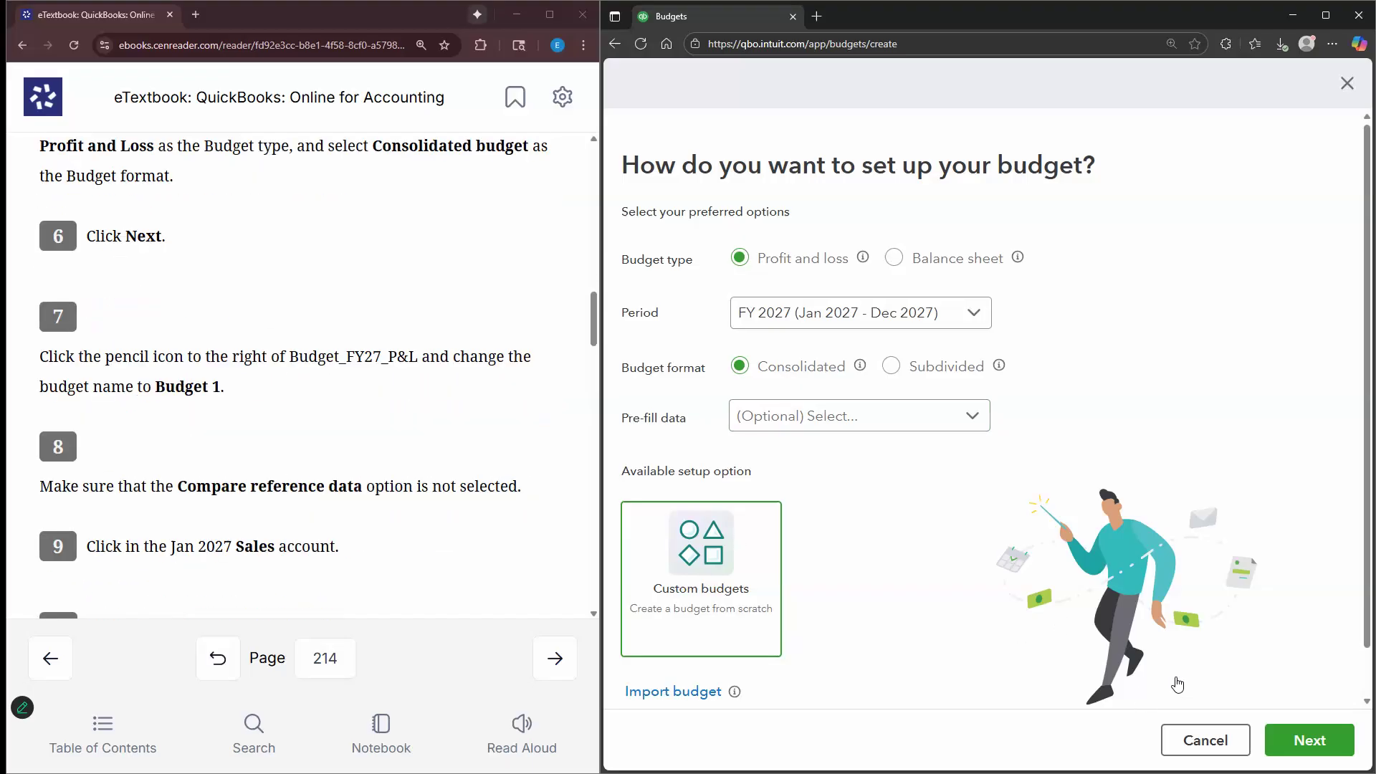
{"action": "scroll", "coordinate": [1310, 734], "scroll_direction": "down", "scroll_amount": 1}
{"action": "left_click", "coordinate": [1310, 734]}
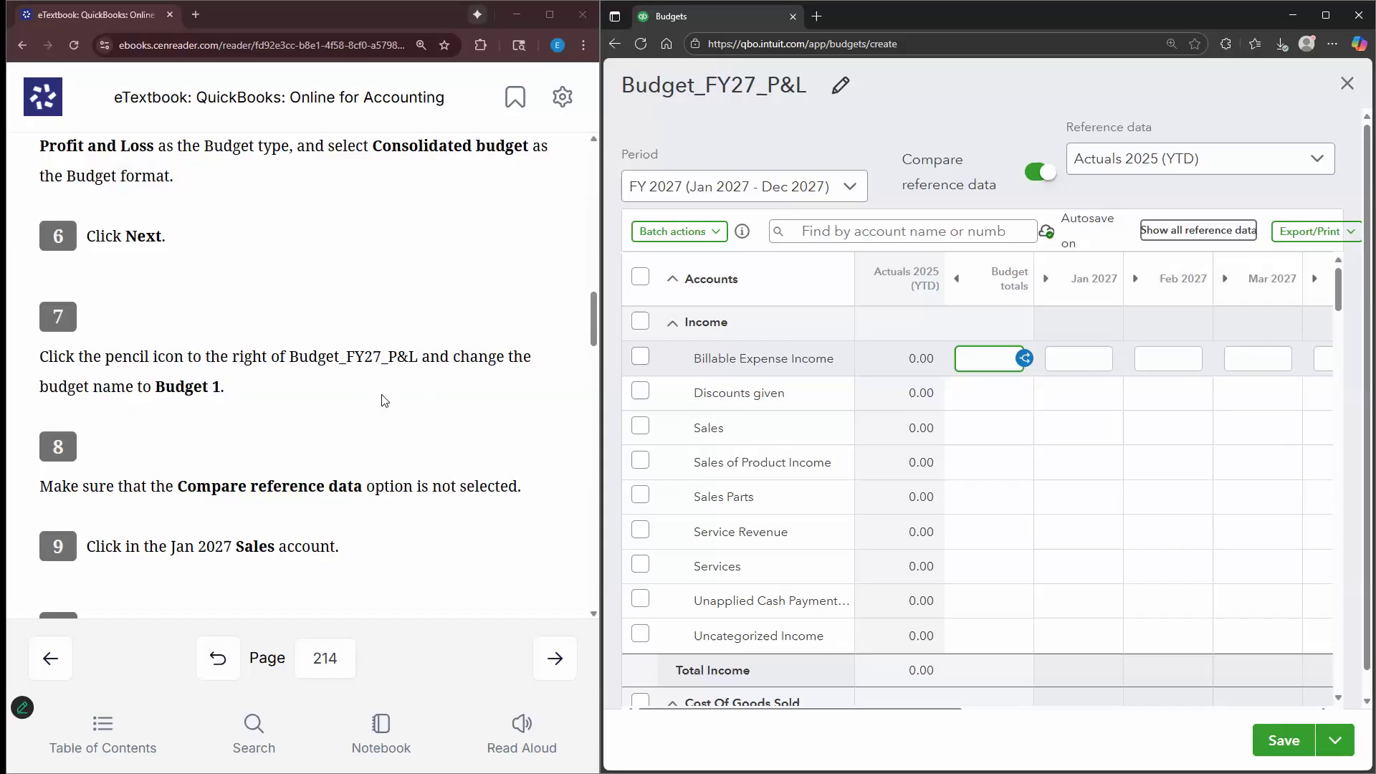
Rename the new budget as Budget 1
{"action": "scroll", "coordinate": [384, 401], "scroll_direction": "down", "scroll_amount": 5}
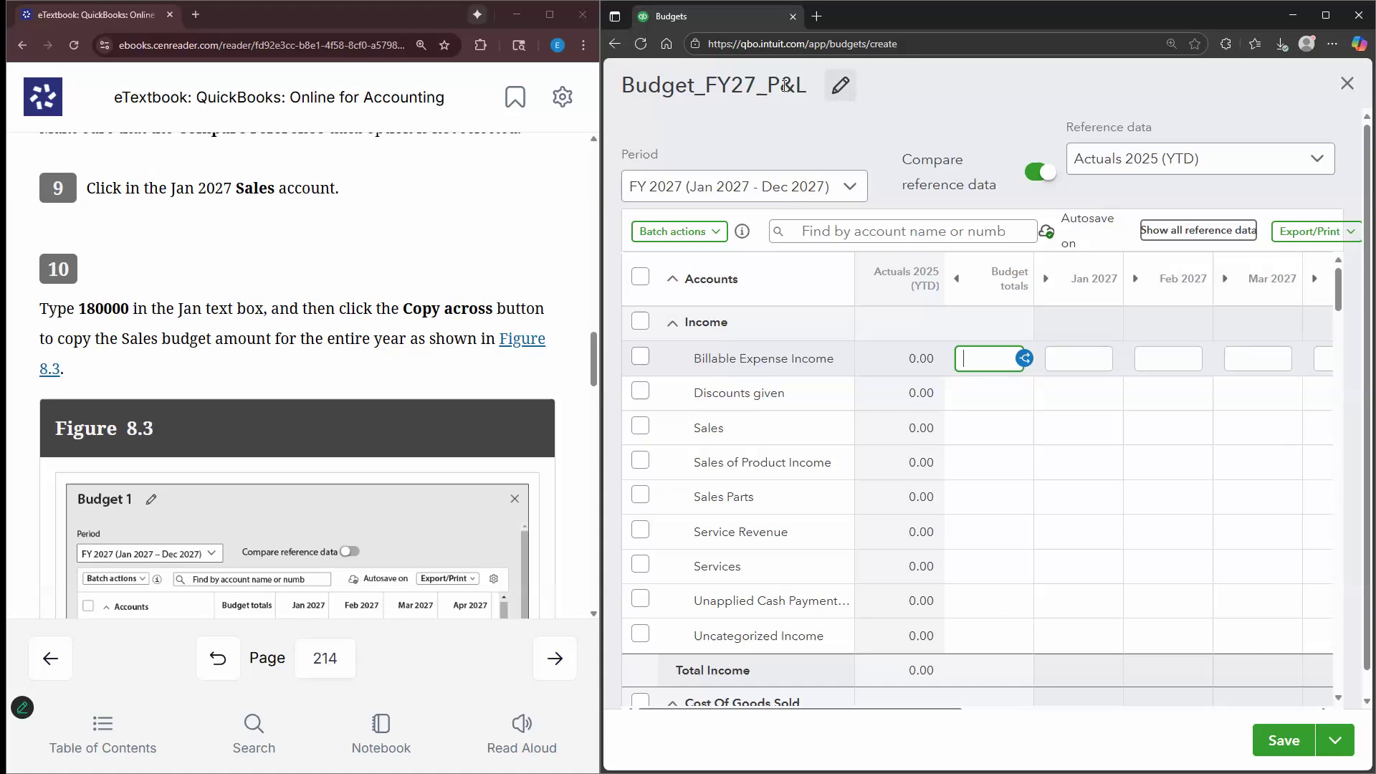
{"action": "left_click", "coordinate": [694, 86]}
{"action": "key", "text": "shift+Left"}
{"action": "key", "text": "shift+Left"}
{"action": "key", "text": "shift+Left"}
{"action": "key", "text": "shift+Left"}
{"action": "key", "text": "shift+Left"}
{"action": "key", "text": "shift+Left"}
{"action": "key", "text": "shift+Left"}
{"action": "key", "text": "shift+Left"}
{"action": "key", "text": "shift+Left"}
{"action": "key", "text": "BackSpace"}
{"action": "type", "text": "1"}
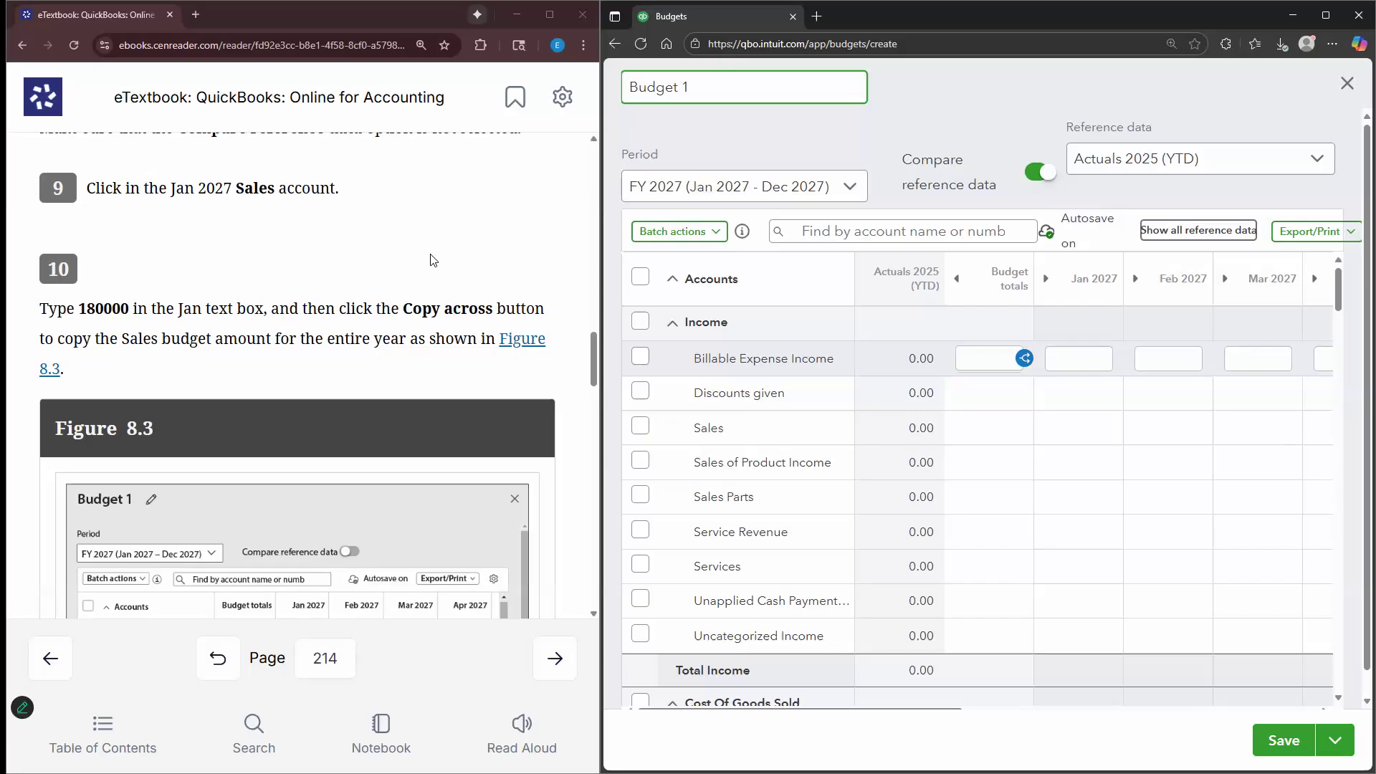
{"action": "scroll", "coordinate": [466, 286], "scroll_direction": "up", "scroll_amount": 4}
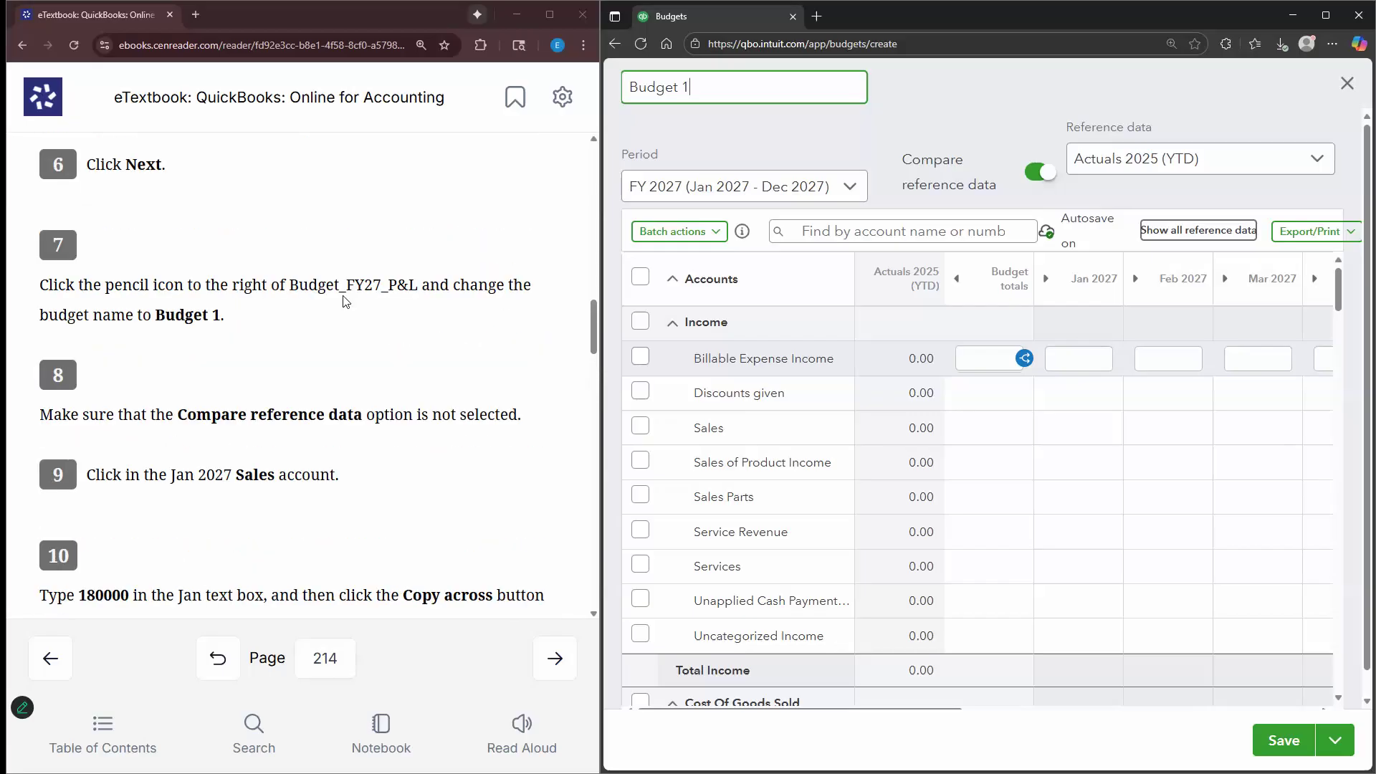
{"action": "left_click", "coordinate": [301, 291]}
Turn off Compare reference data for the budget and bring eTextbook steps 8 to 10 into view
{"action": "scroll", "coordinate": [301, 290], "scroll_direction": "down", "scroll_amount": 2}
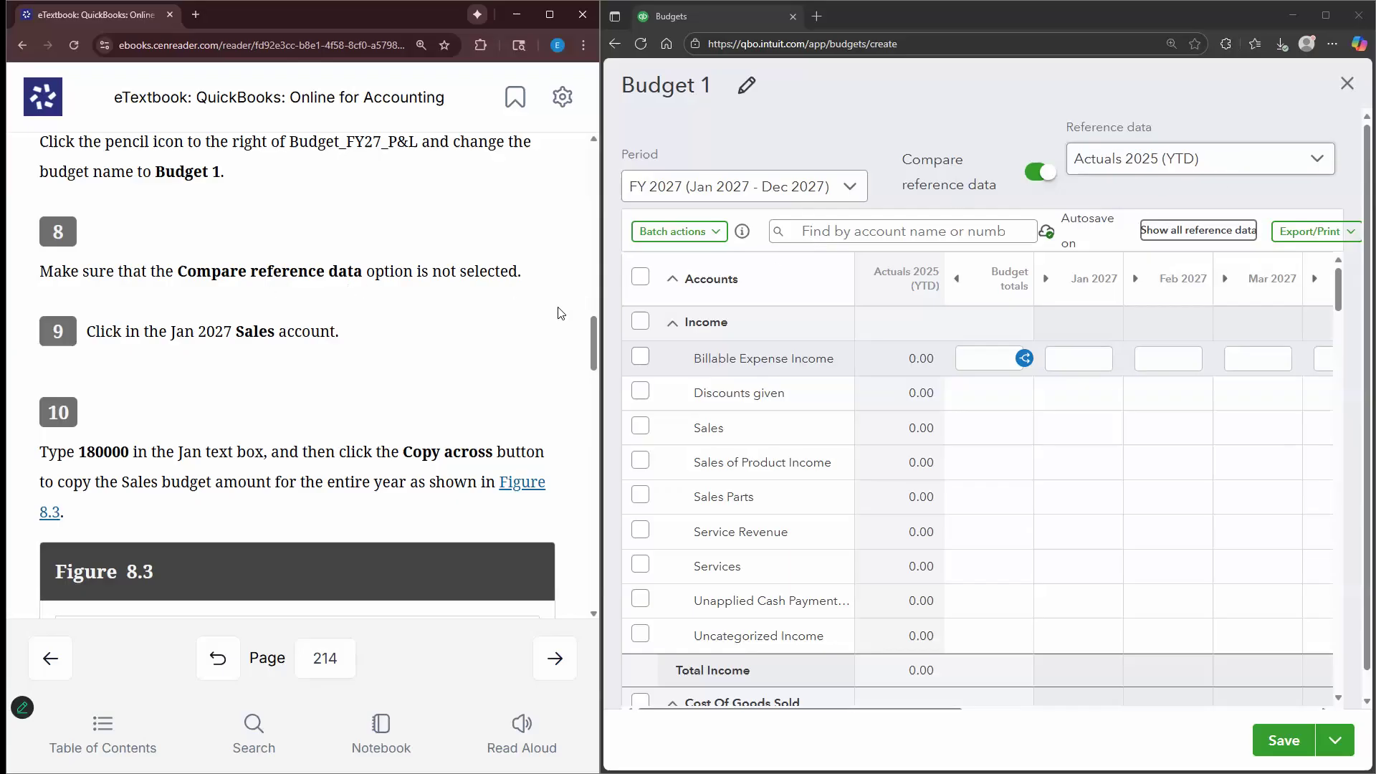
{"action": "scroll", "coordinate": [509, 332], "scroll_direction": "down", "scroll_amount": 2}
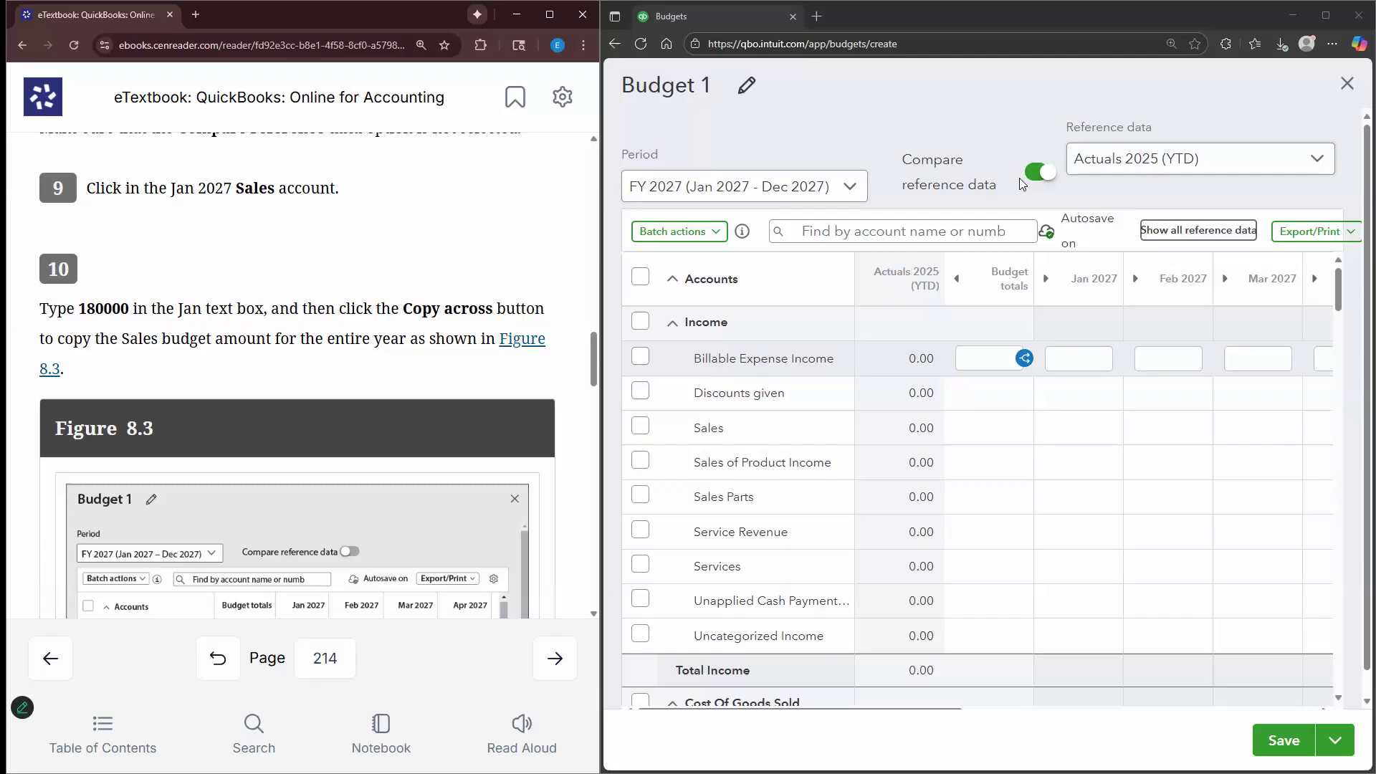
{"action": "left_click", "coordinate": [1036, 172]}
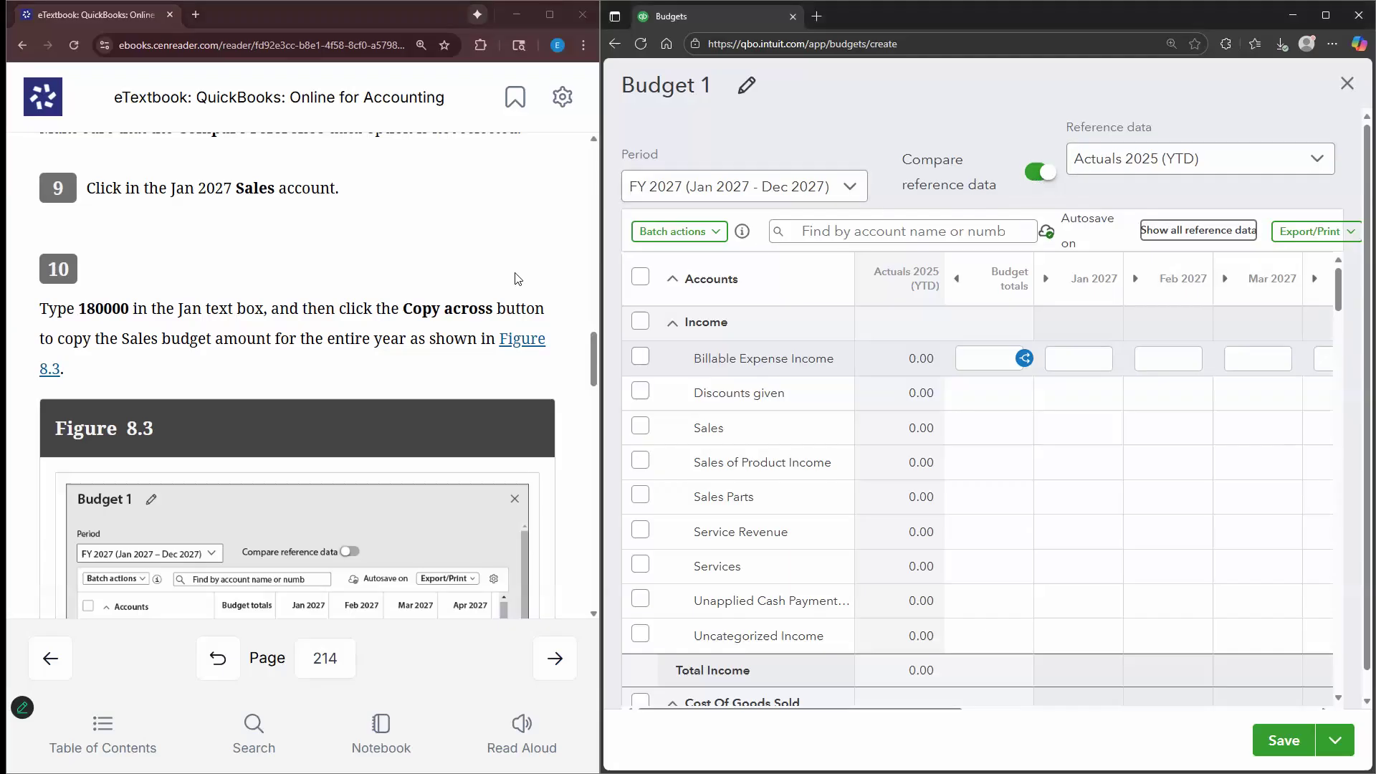
{"action": "scroll", "coordinate": [359, 325], "scroll_direction": "up", "scroll_amount": 2}
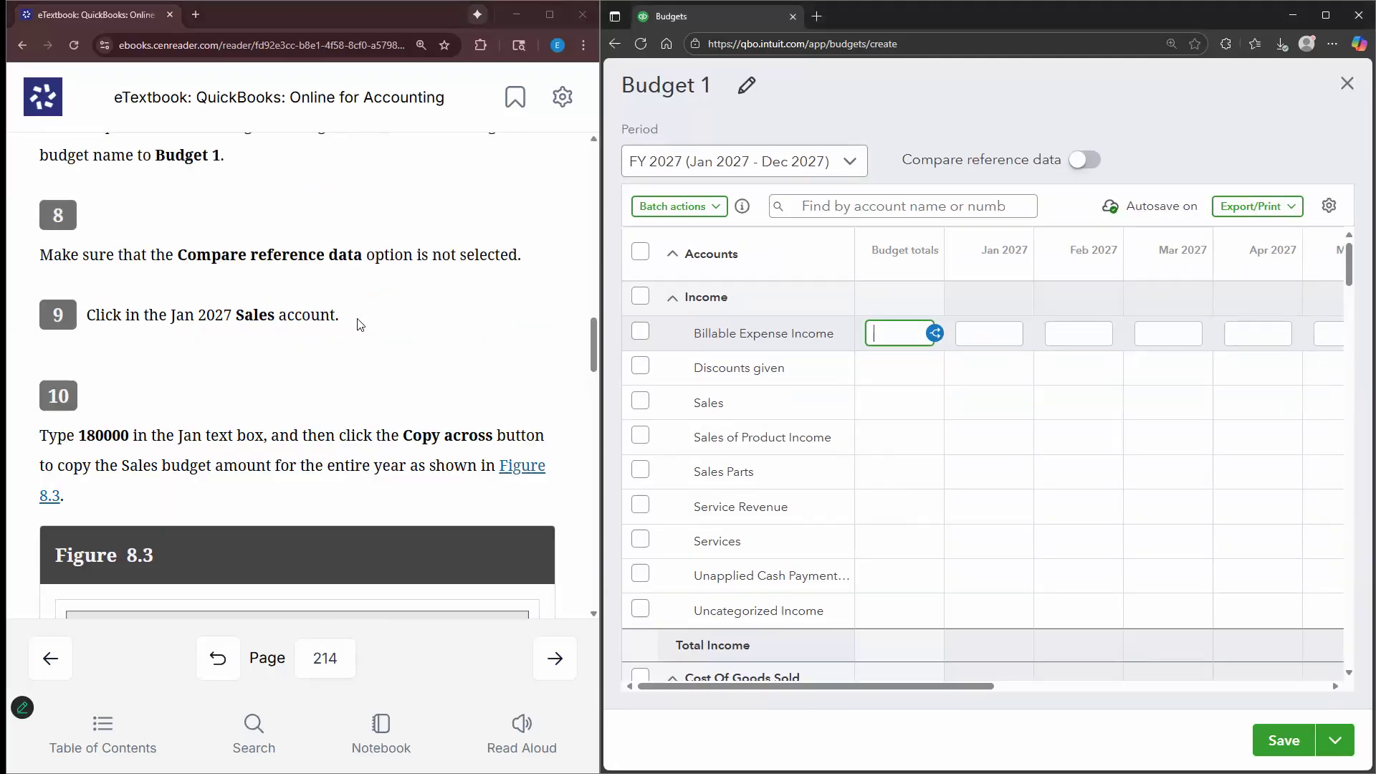
{"action": "left_click", "coordinate": [163, 342]}
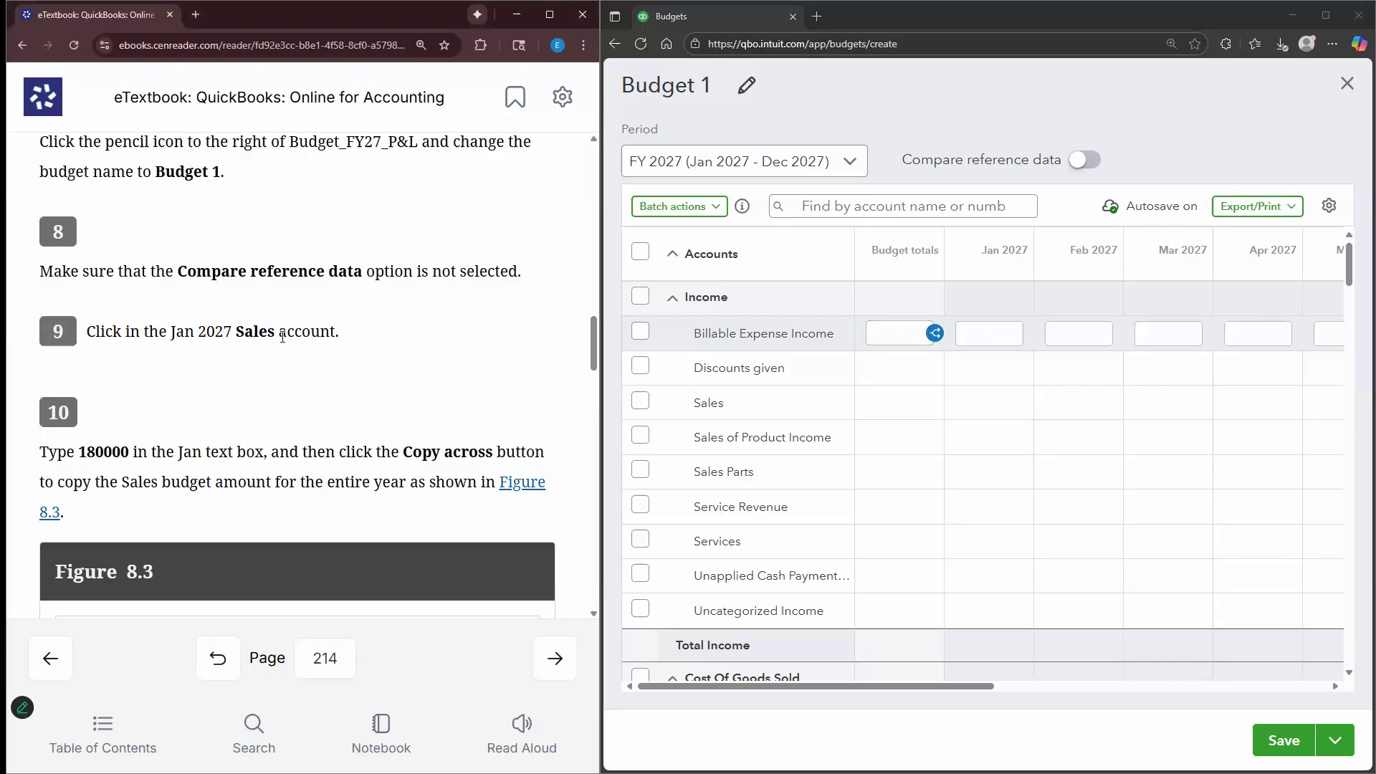
Enter 180000 as the Jan 2027 Sales budget, copy it across the year and compare the grid with Figure 8.3
{"action": "left_click", "coordinate": [985, 406]}
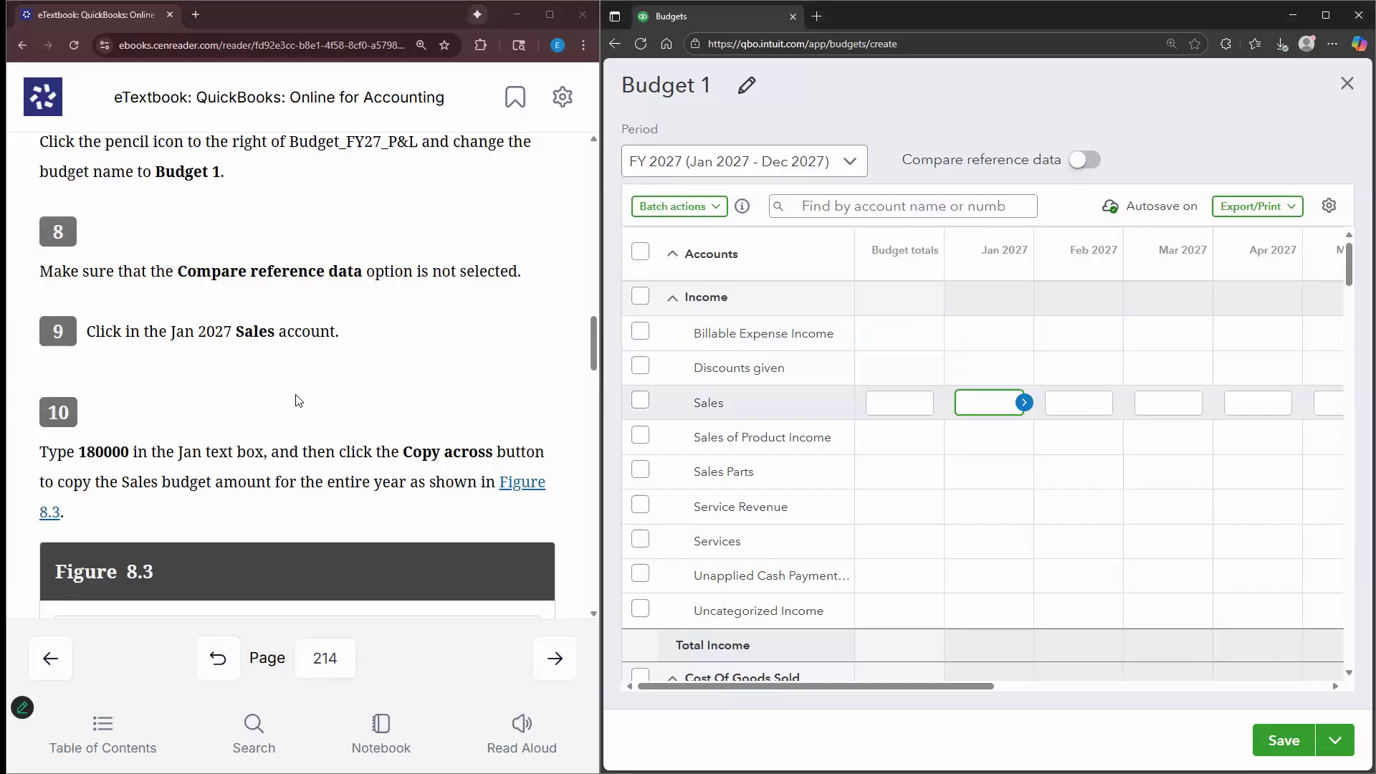
{"action": "scroll", "coordinate": [299, 400], "scroll_direction": "down", "scroll_amount": 3}
{"action": "type", "text": "180000"}
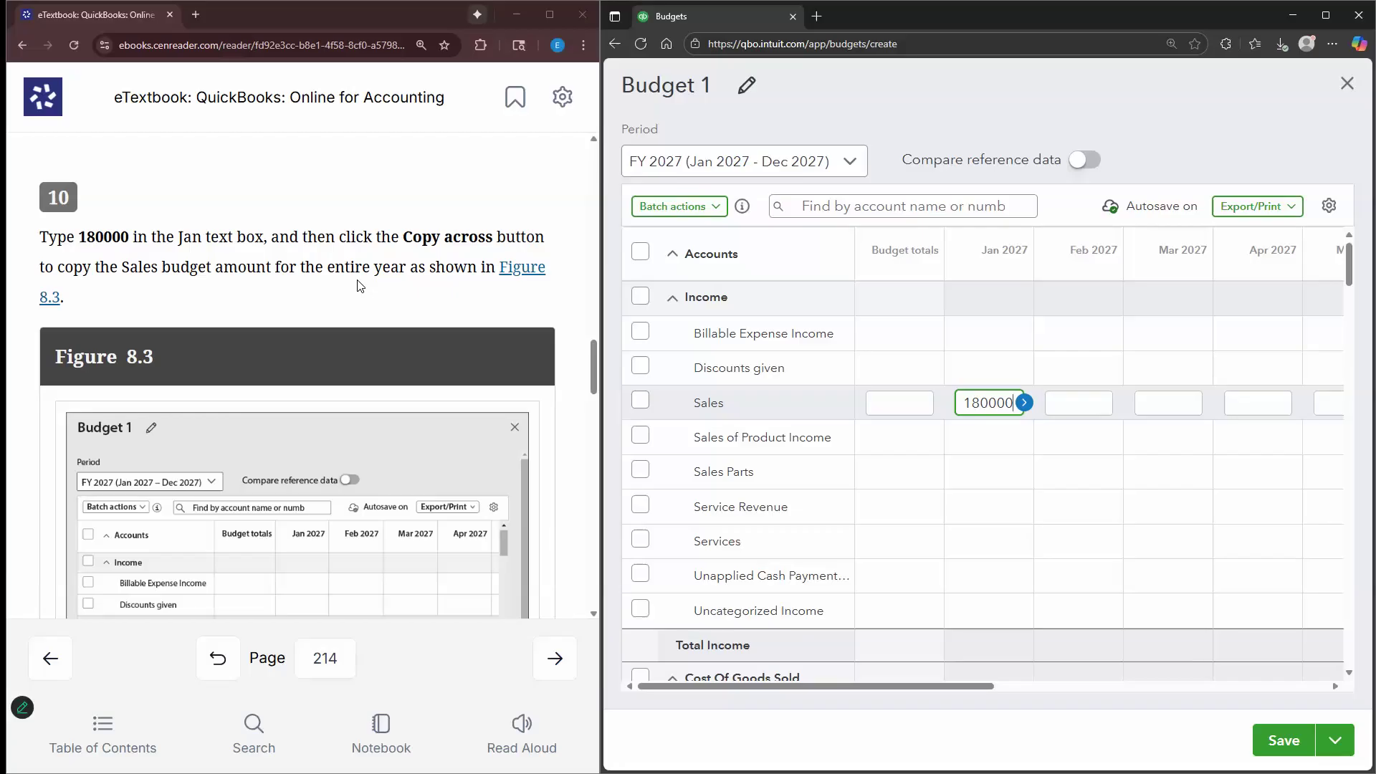
{"action": "left_click", "coordinate": [446, 287]}
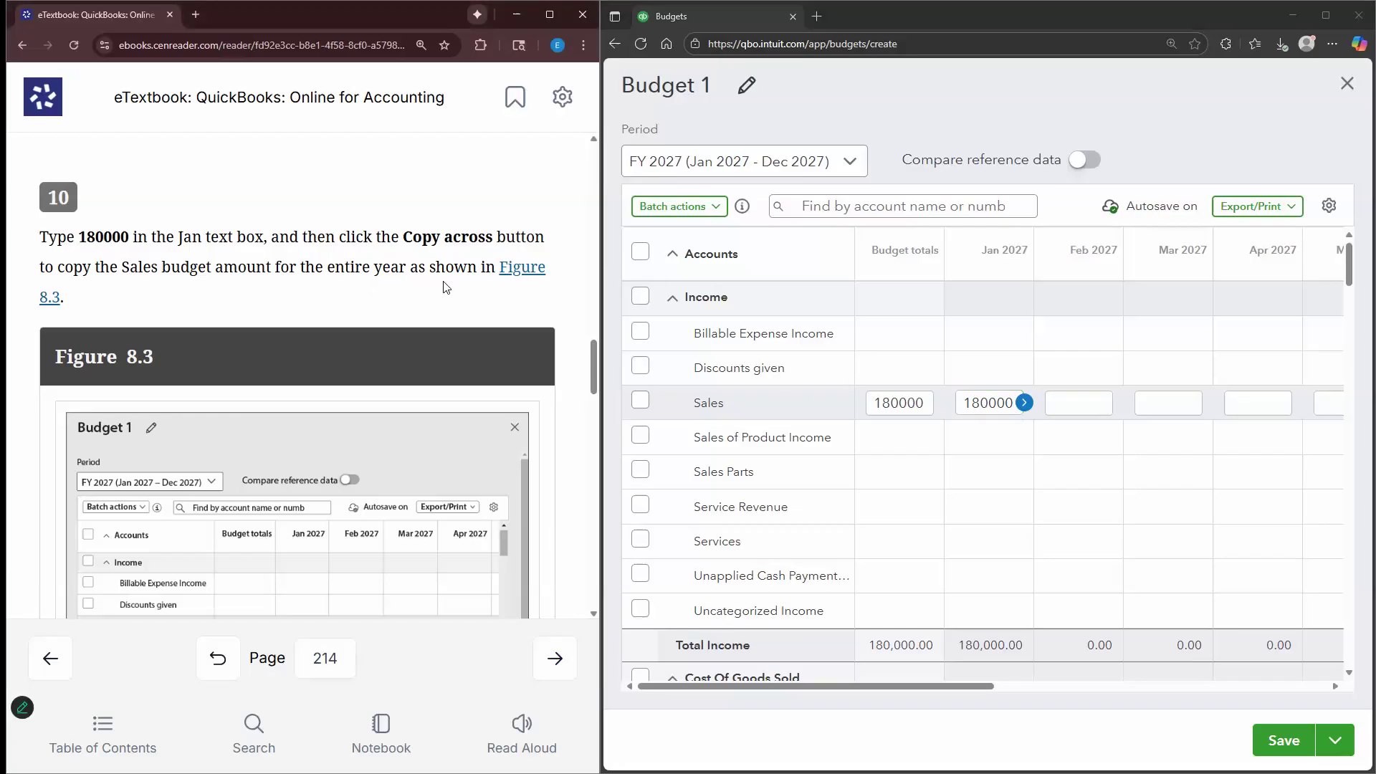
{"action": "scroll", "coordinate": [446, 373], "scroll_direction": "down", "scroll_amount": 1}
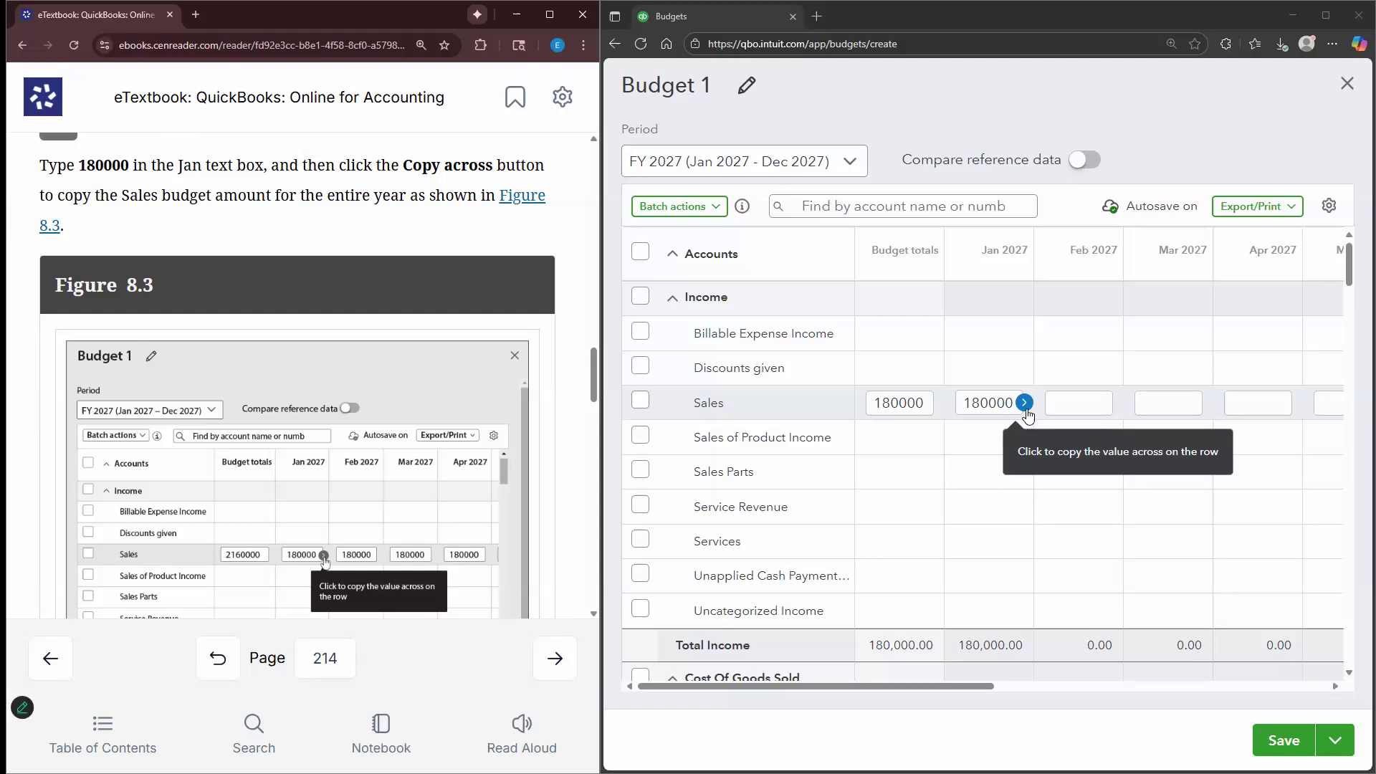
{"action": "left_click", "coordinate": [1026, 406]}
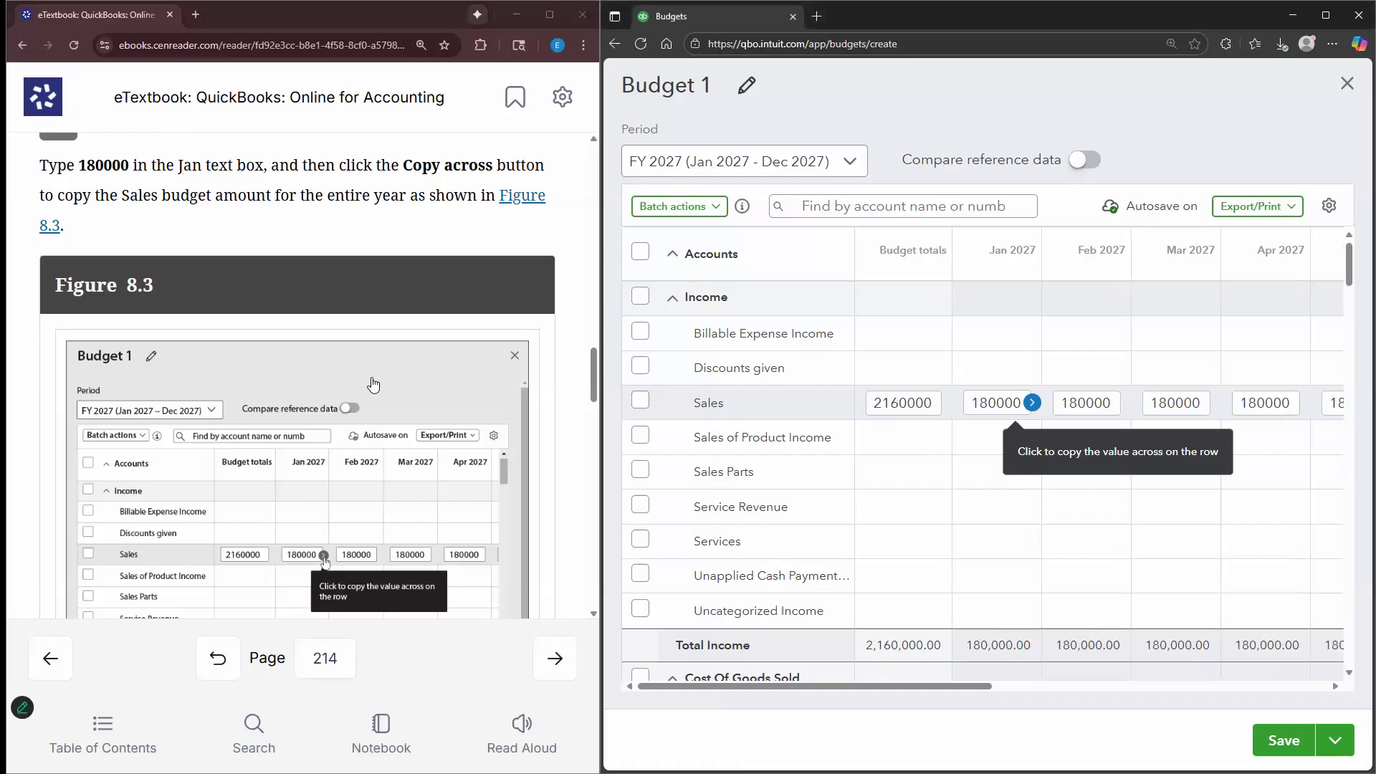
{"action": "left_click", "coordinate": [387, 390]}
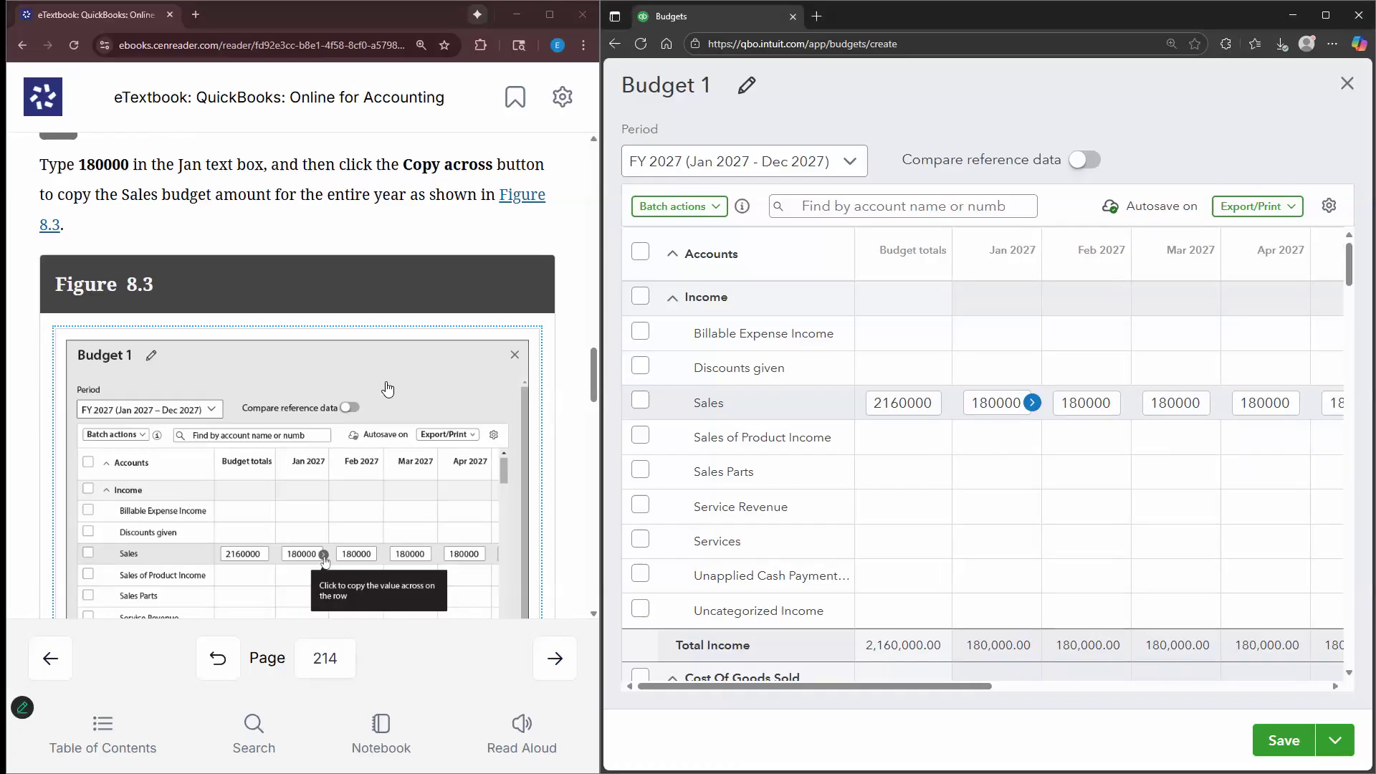
{"action": "scroll", "coordinate": [387, 389], "scroll_direction": "down", "scroll_amount": 3}
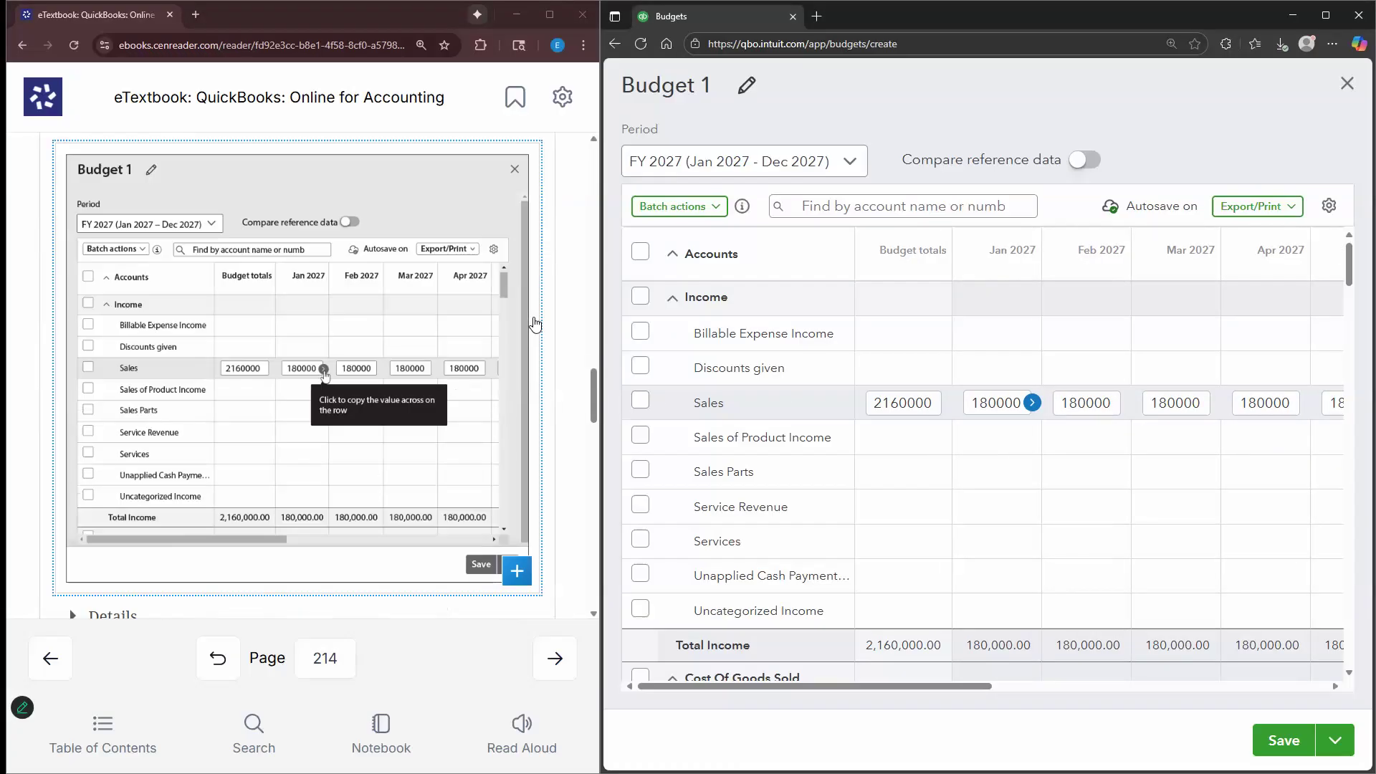
Enter 5000 as the Jan 2027 Service Revenue budget and copy it across the entire year
{"action": "scroll", "coordinate": [208, 380], "scroll_direction": "down", "scroll_amount": 8}
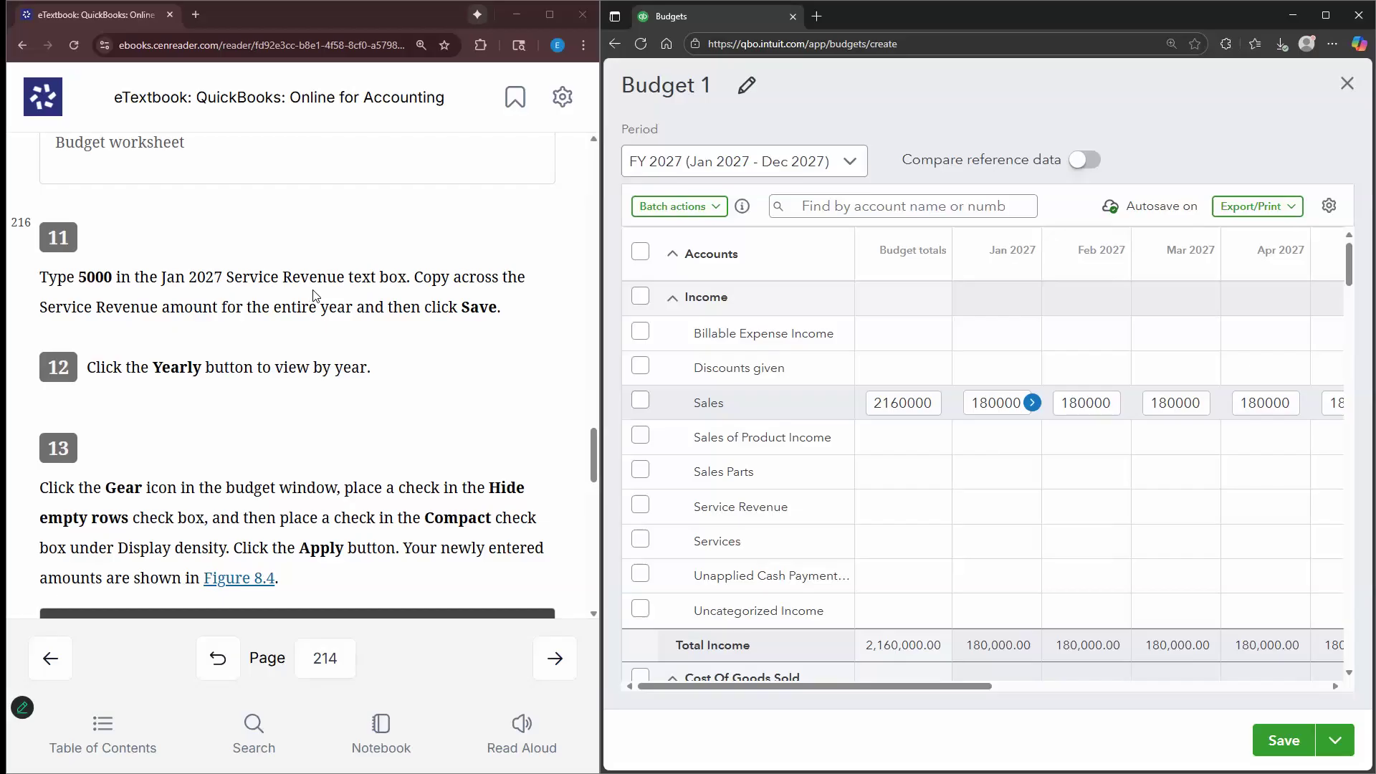
{"action": "left_click", "coordinate": [985, 491]}
{"action": "type", "text": "5000"}
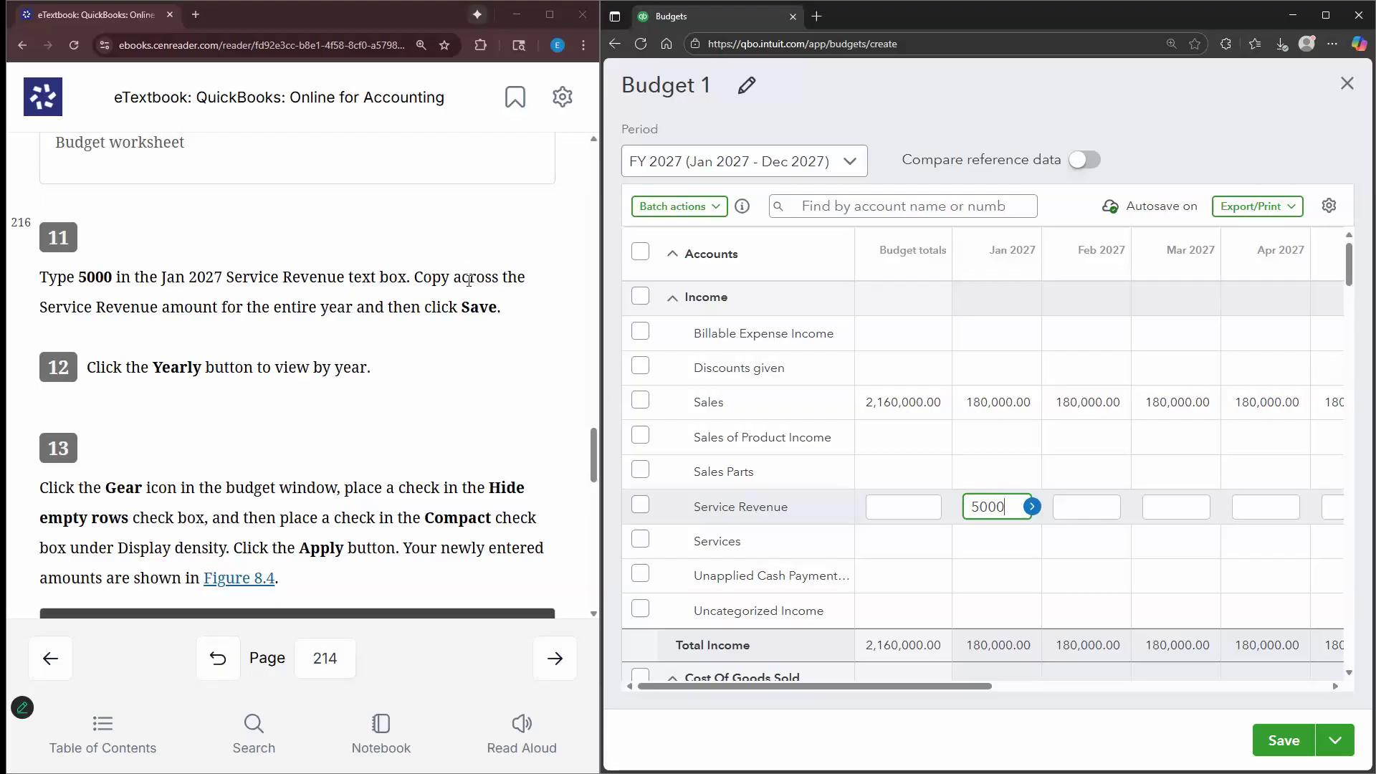
{"action": "left_click", "coordinate": [1032, 507]}
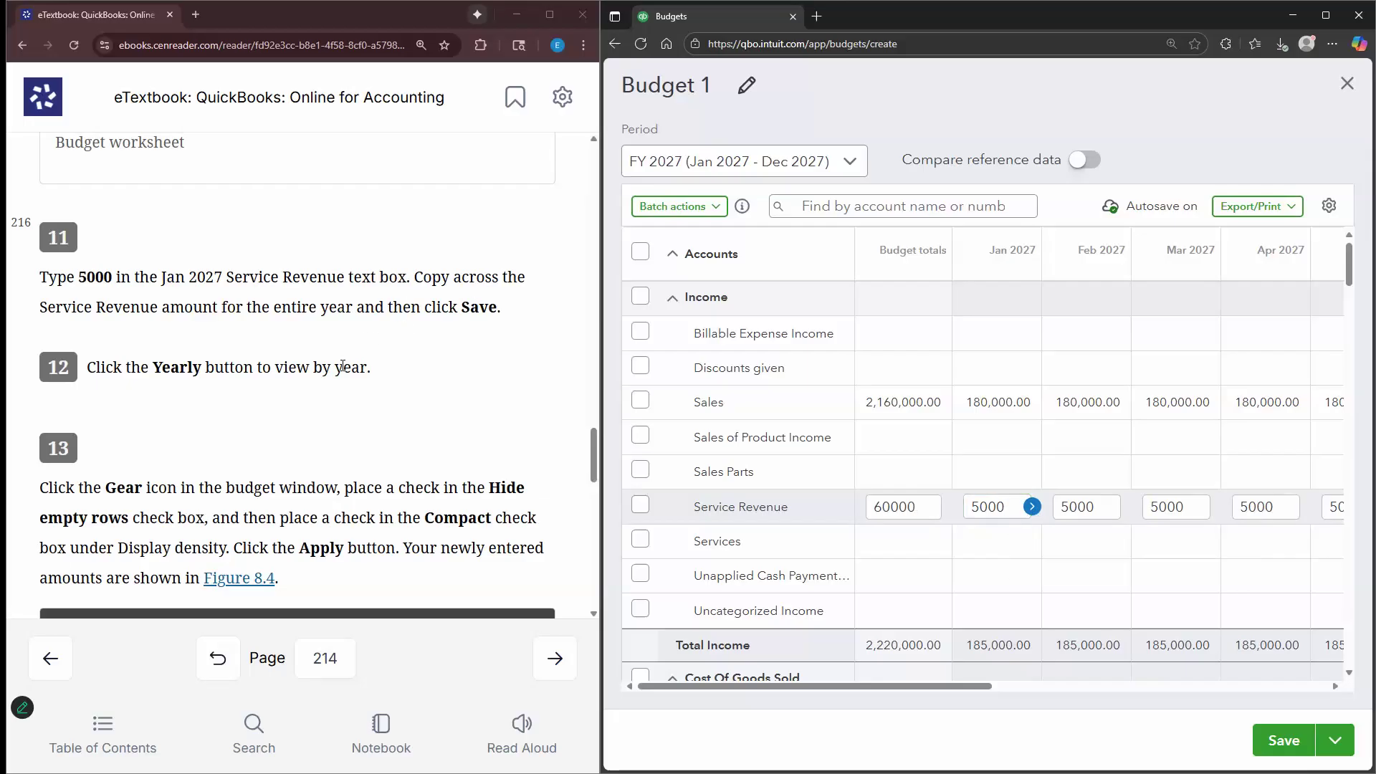
Look for the Yearly view option in the budget's display settings, period area and month columns
{"action": "scroll", "coordinate": [342, 366], "scroll_direction": "down", "scroll_amount": 1}
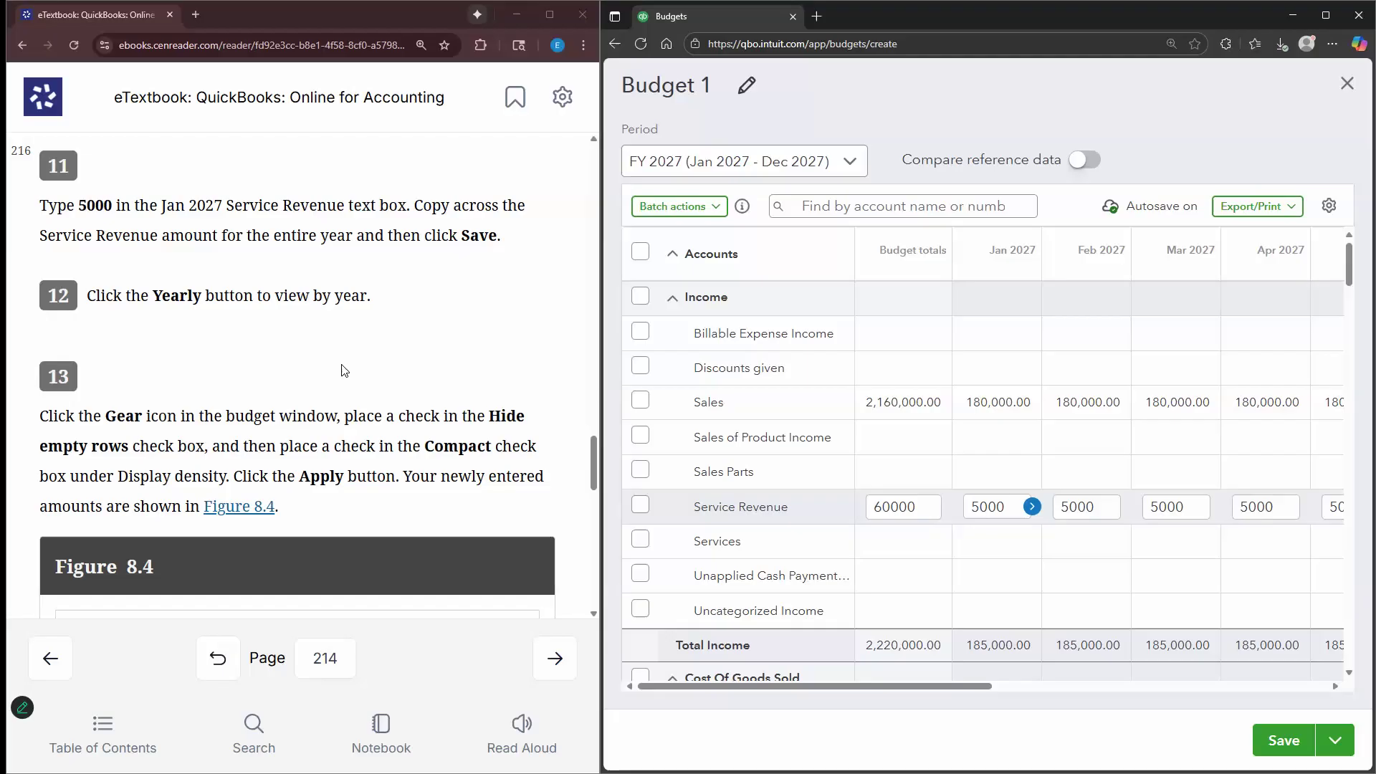
{"action": "left_click", "coordinate": [1330, 208]}
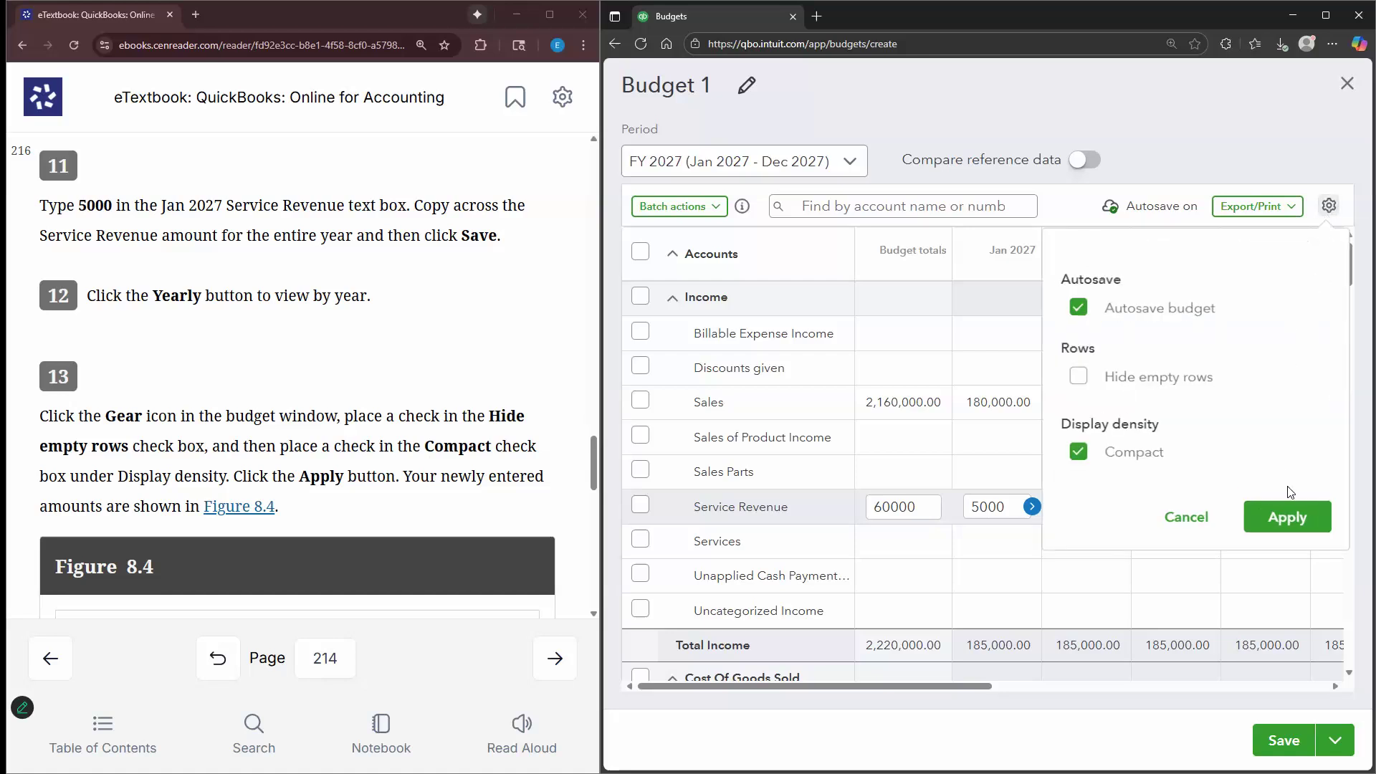
{"action": "left_click", "coordinate": [765, 171]}
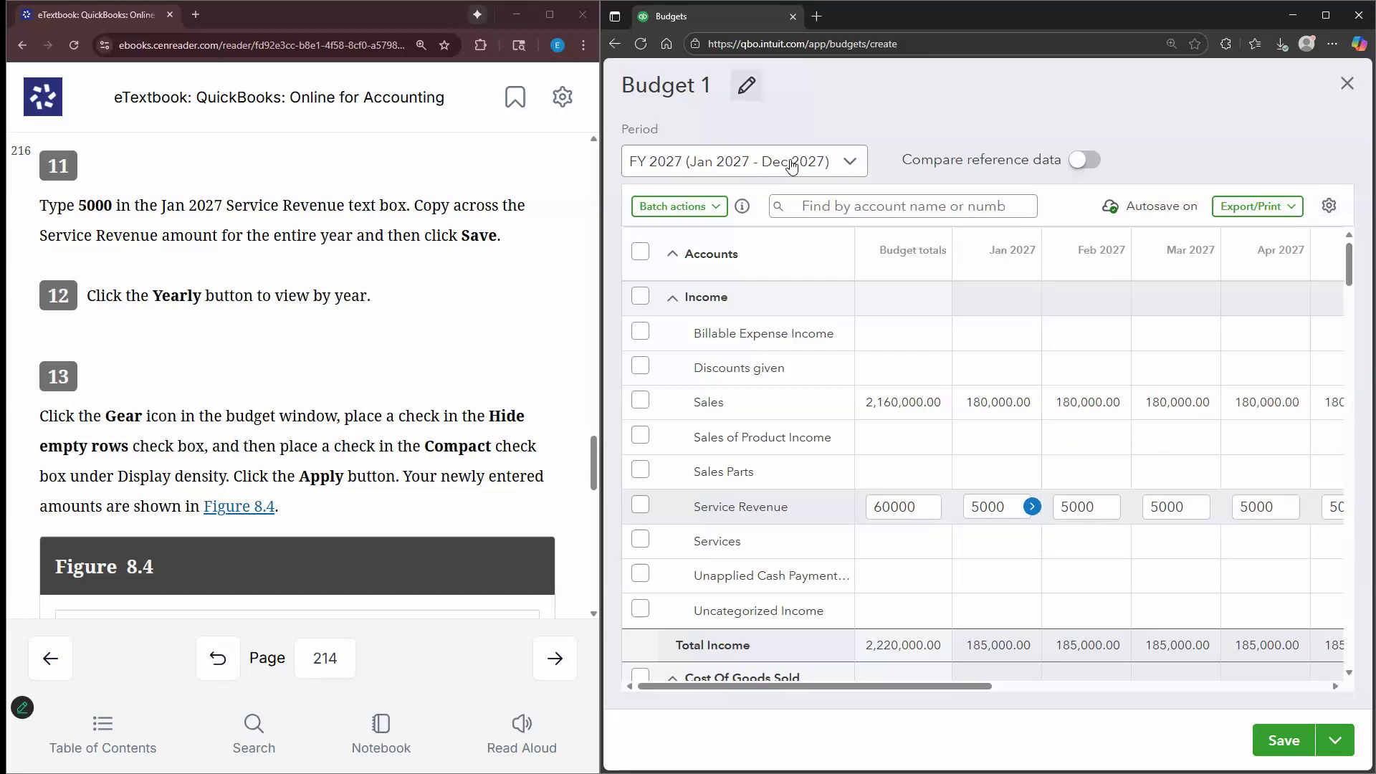
{"action": "left_click", "coordinate": [719, 209]}
{"action": "left_click", "coordinate": [1098, 113]}
{"action": "scroll", "coordinate": [592, 442], "scroll_direction": "down", "scroll_amount": 2}
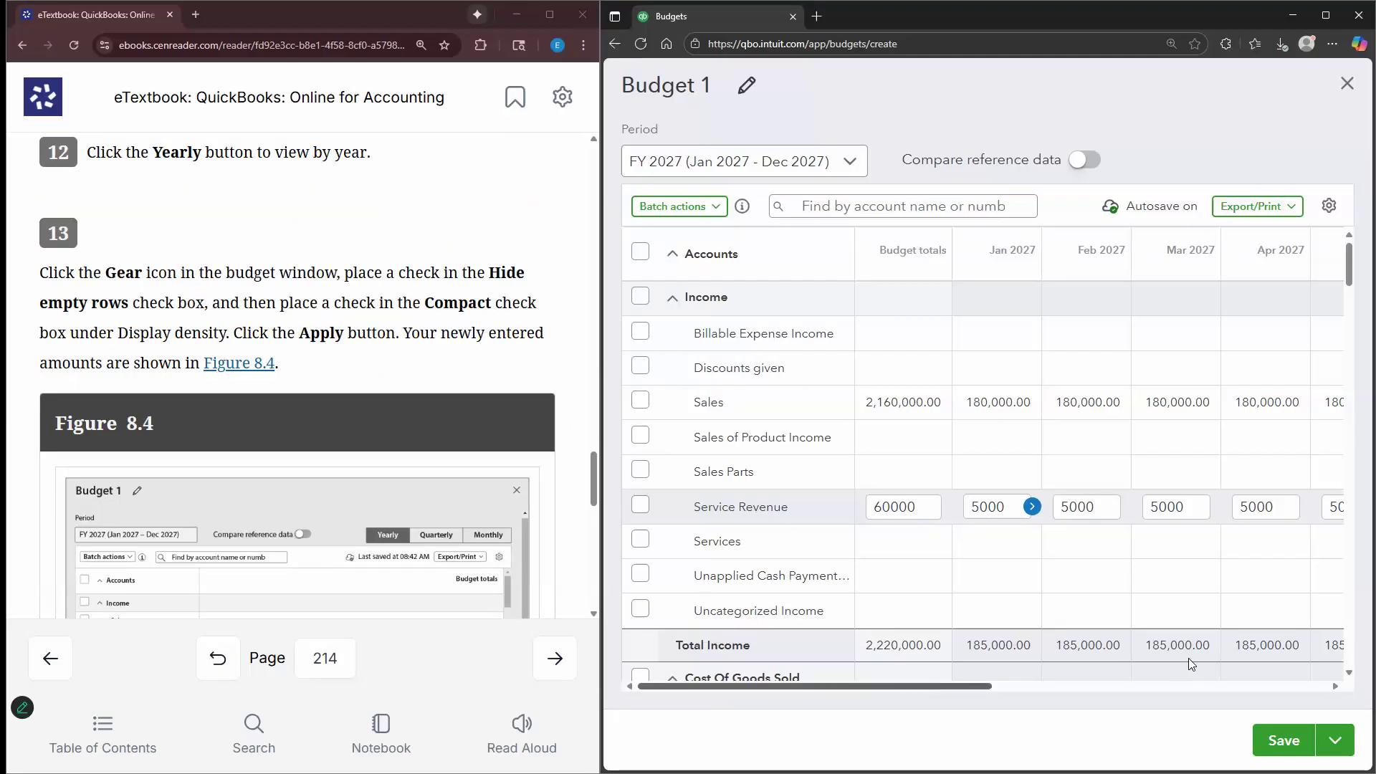
{"action": "scroll", "coordinate": [1188, 658], "scroll_direction": "right", "scroll_amount": 10}
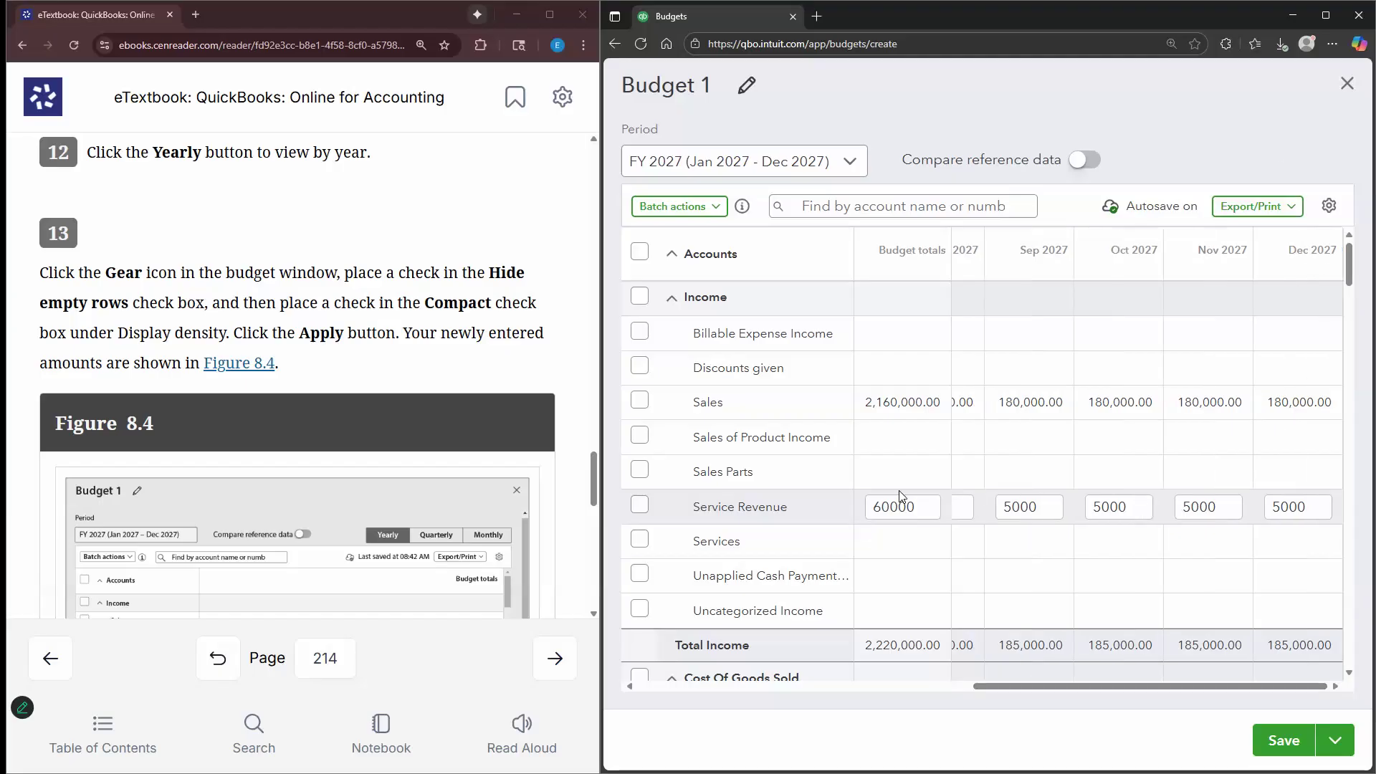
Widen the budget window to show the budget in Yearly view, and enlarge the eTextbook's Figure 8.4 for comparison
{"action": "left_click_drag", "start_coordinate": [605, 501], "coordinate": [448, 406]}
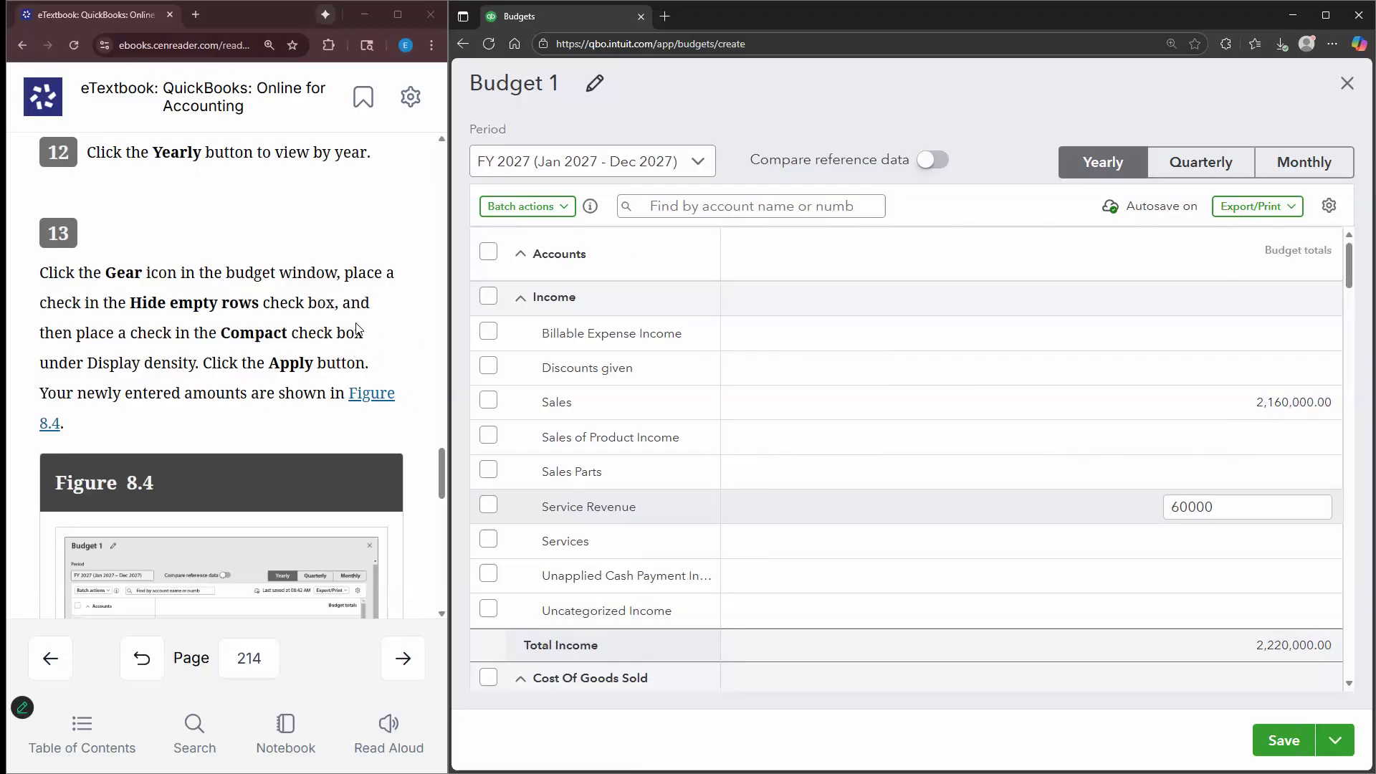
{"action": "scroll", "coordinate": [357, 328], "scroll_direction": "down", "scroll_amount": 3}
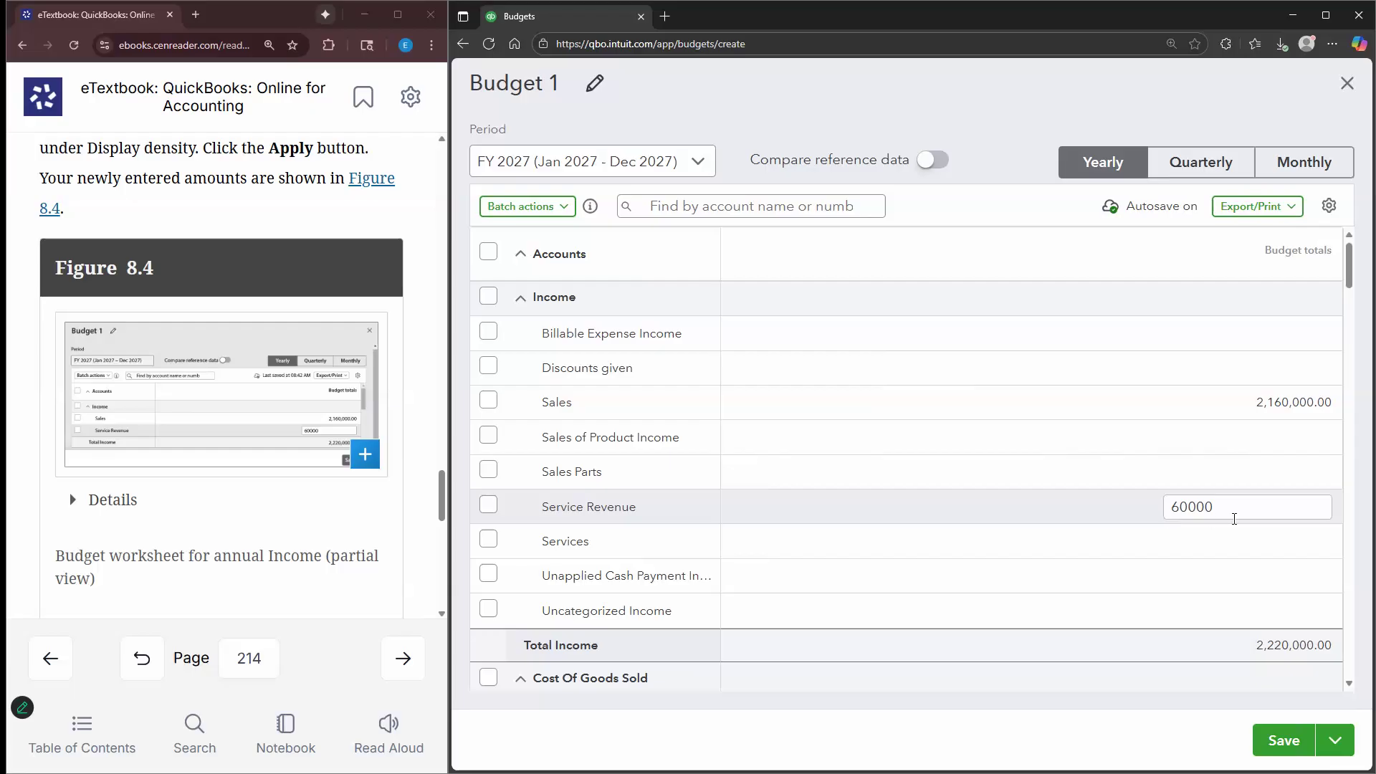
{"action": "left_click", "coordinate": [394, 461]}
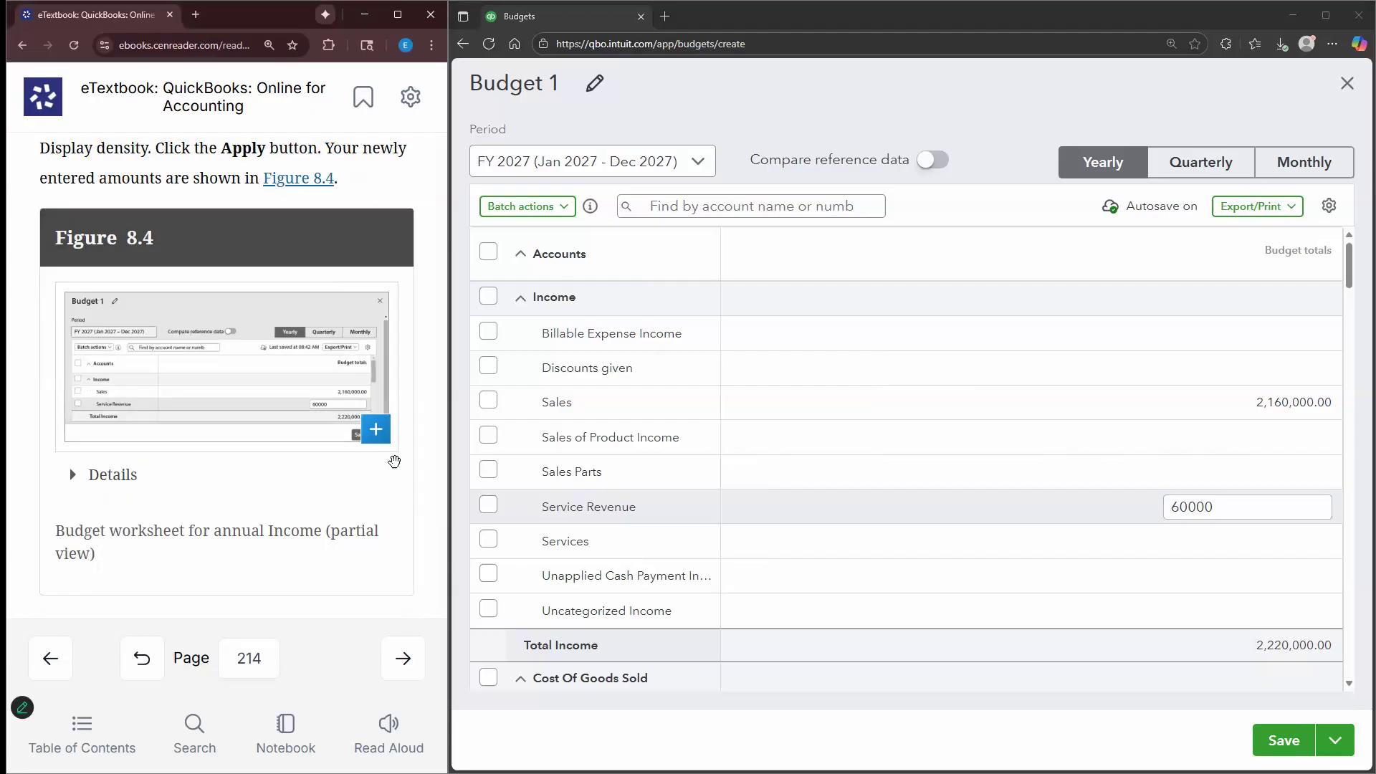
{"action": "left_click", "coordinate": [394, 461]}
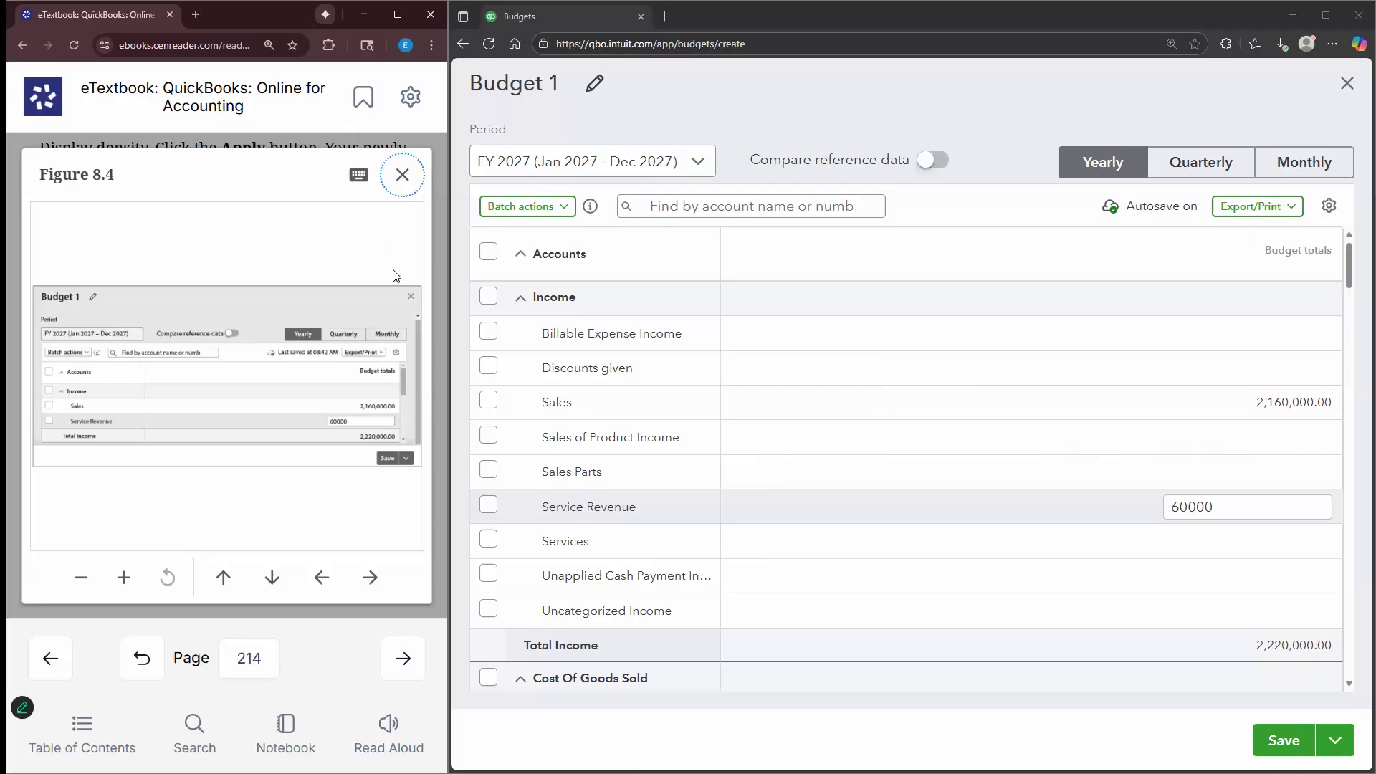
{"action": "key", "text": "Escape"}
{"action": "scroll", "coordinate": [342, 409], "scroll_direction": "down", "scroll_amount": 3}
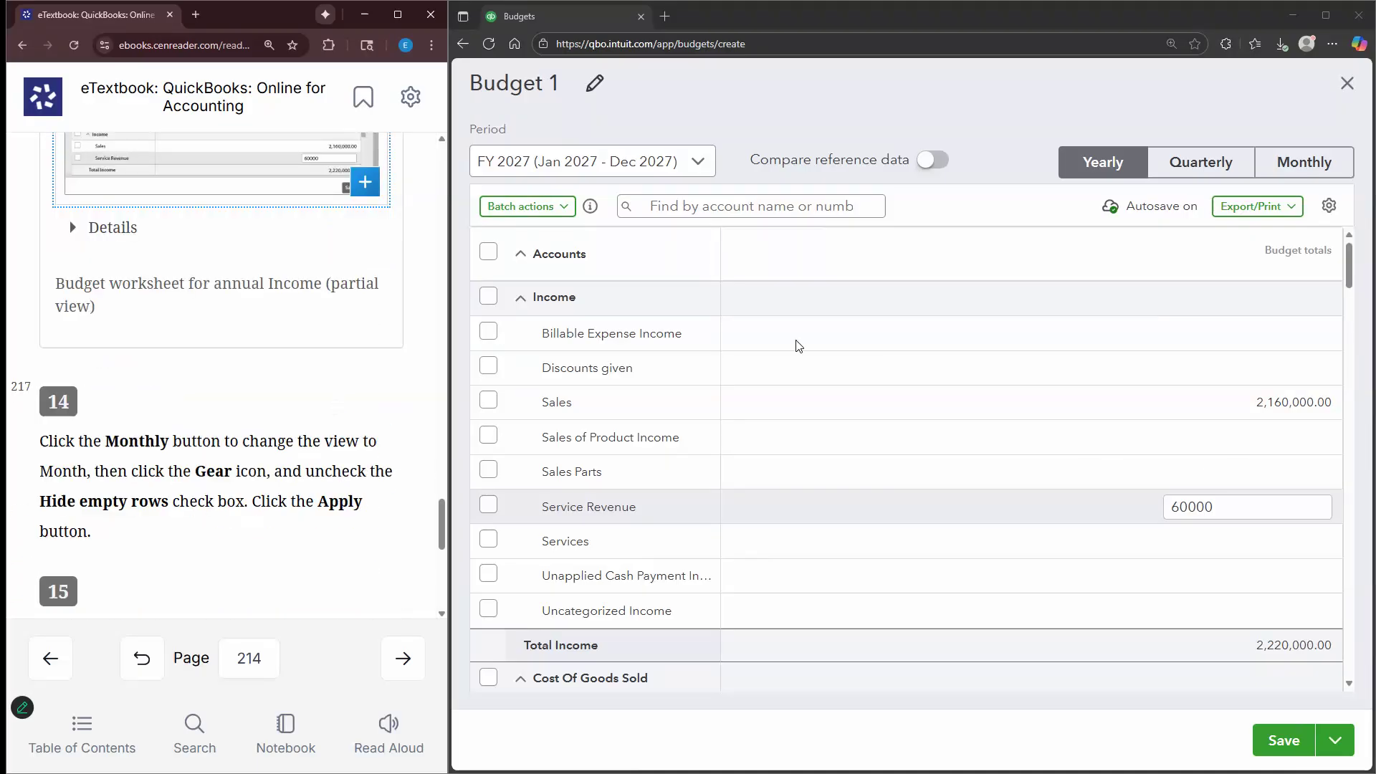
Switch the budget to Monthly view and hide its empty rows
{"action": "left_click", "coordinate": [1312, 171]}
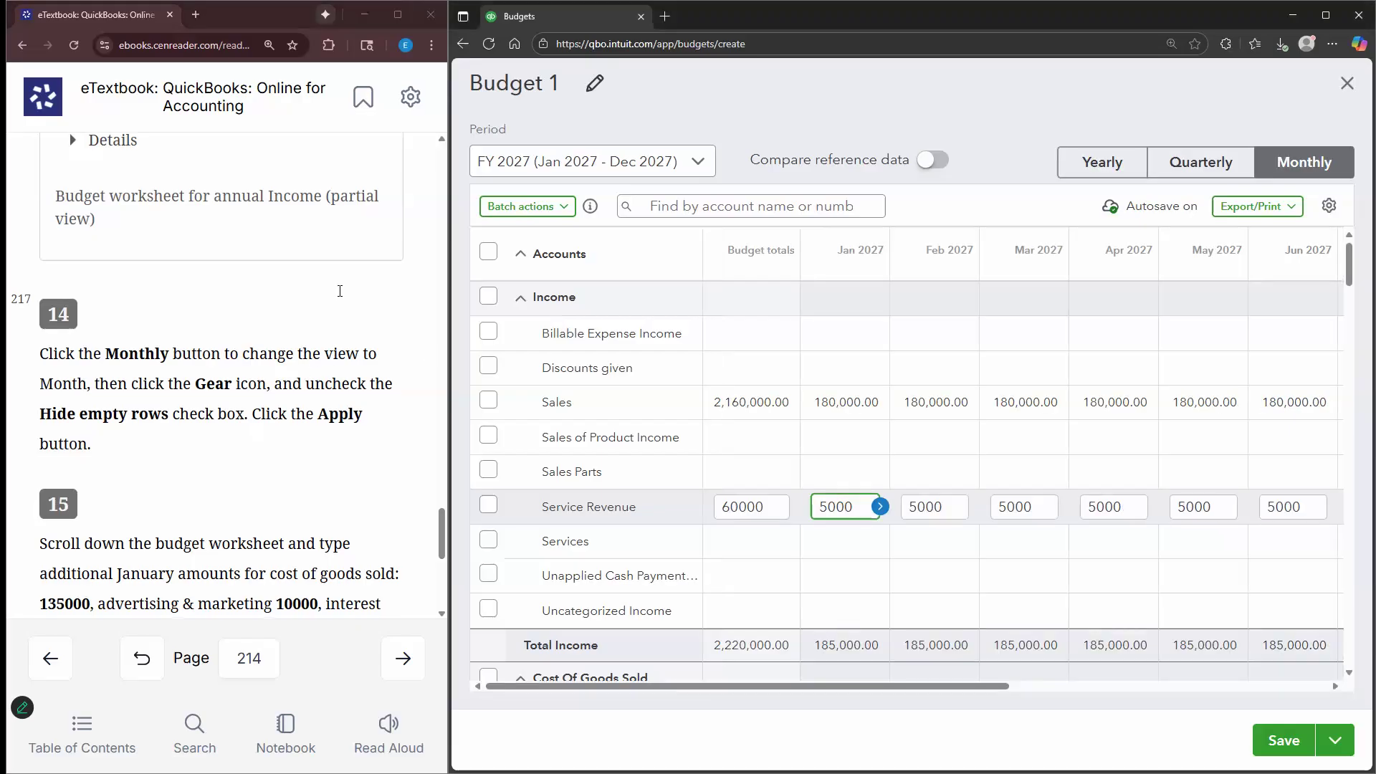
{"action": "scroll", "coordinate": [340, 290], "scroll_direction": "down", "scroll_amount": 1}
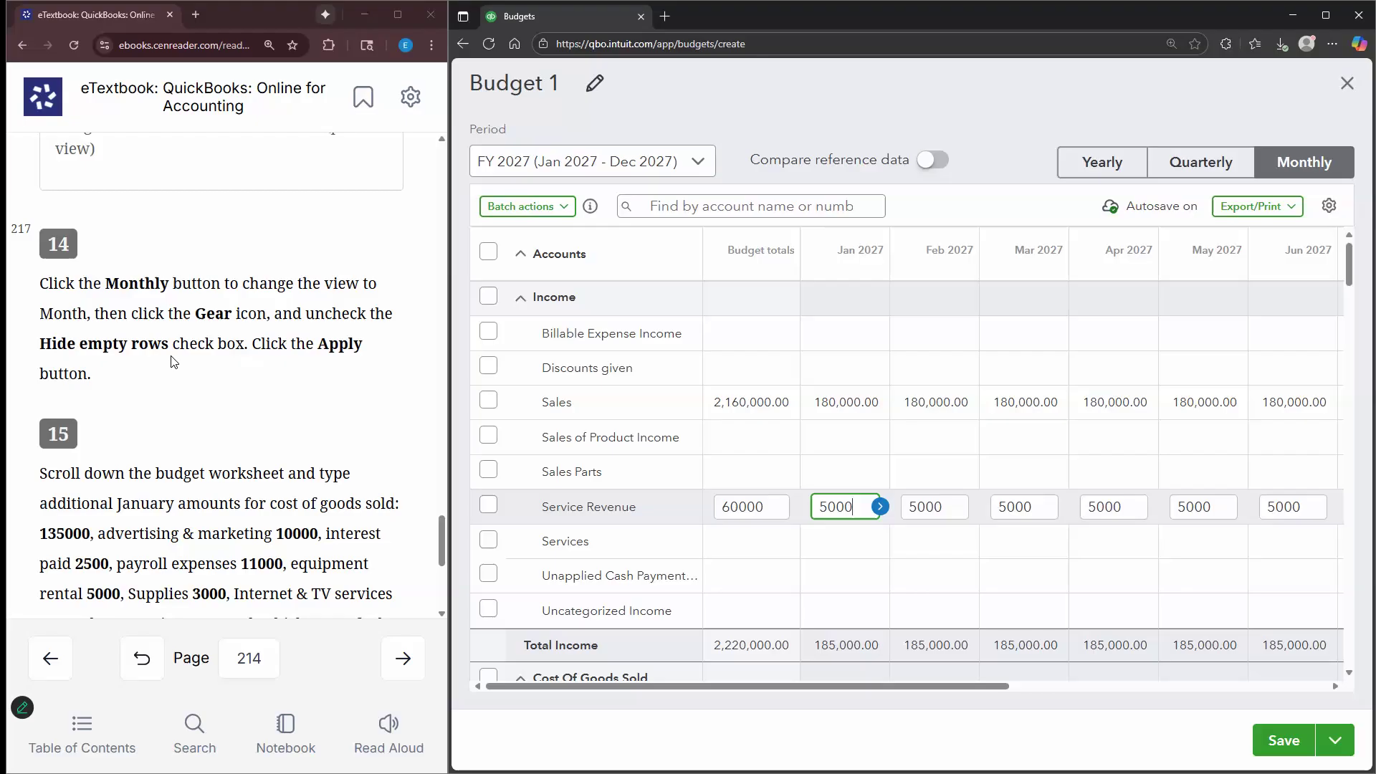
{"action": "left_click", "coordinate": [1329, 207]}
{"action": "left_click", "coordinate": [1076, 375]}
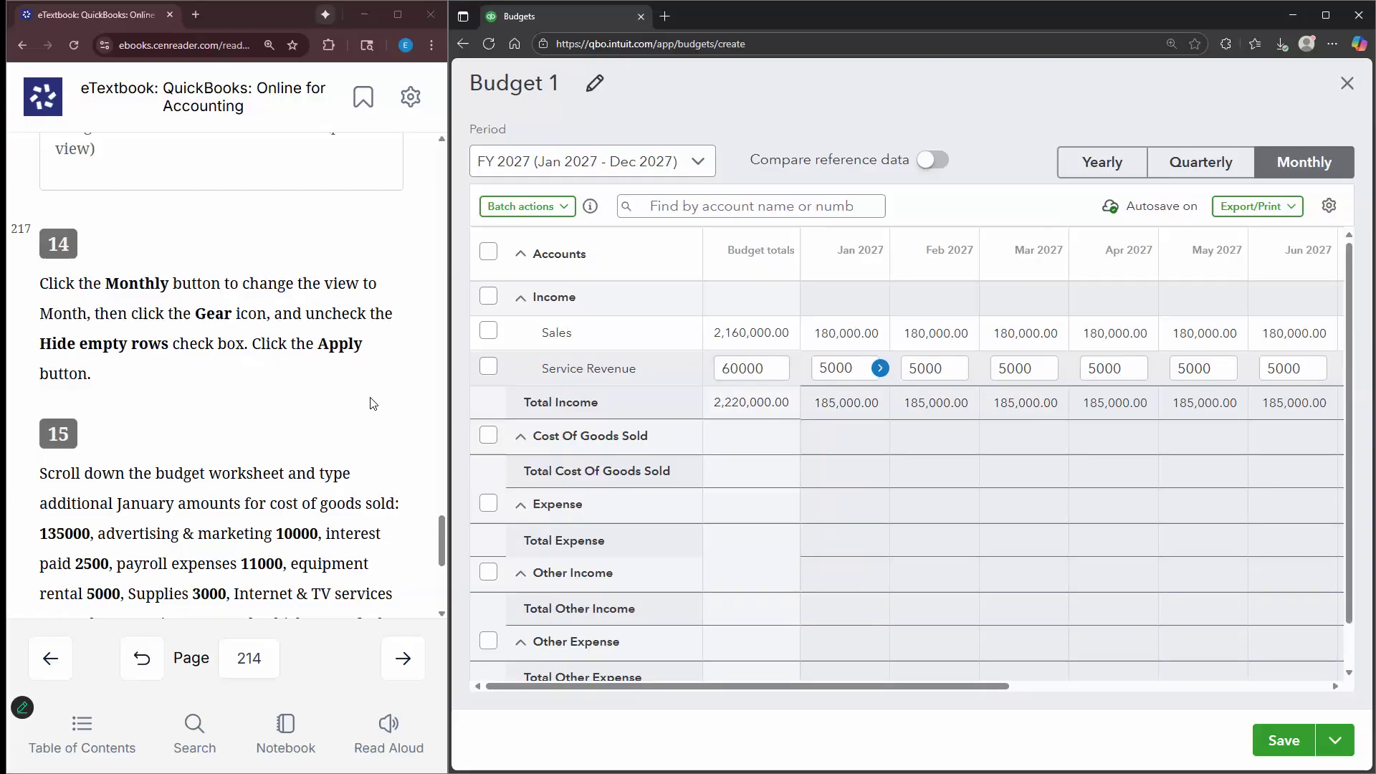
{"action": "scroll", "coordinate": [373, 403], "scroll_direction": "down", "scroll_amount": 2}
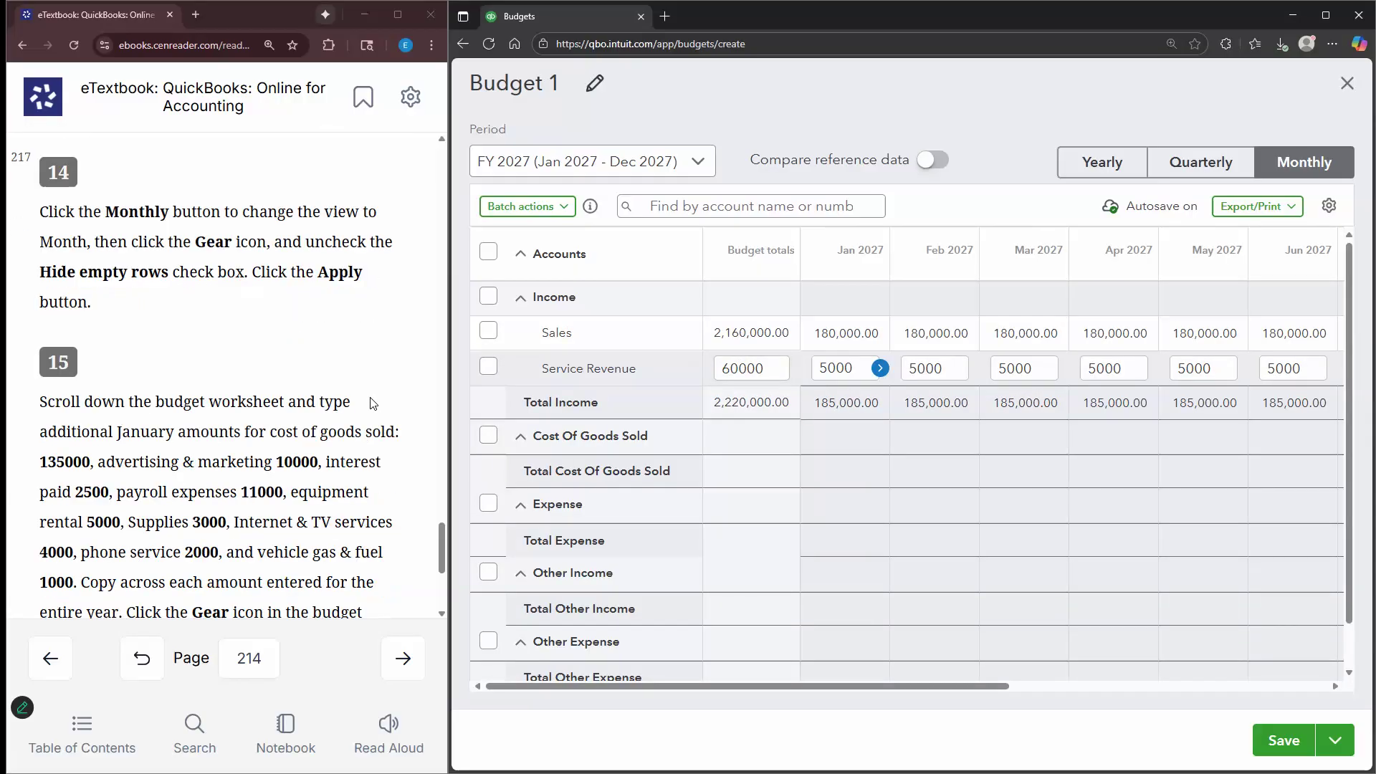
Toggle the budget's Hide empty rows setting again, leaving it on, and bring eTextbook step 15 into view
{"action": "left_click", "coordinate": [1329, 205]}
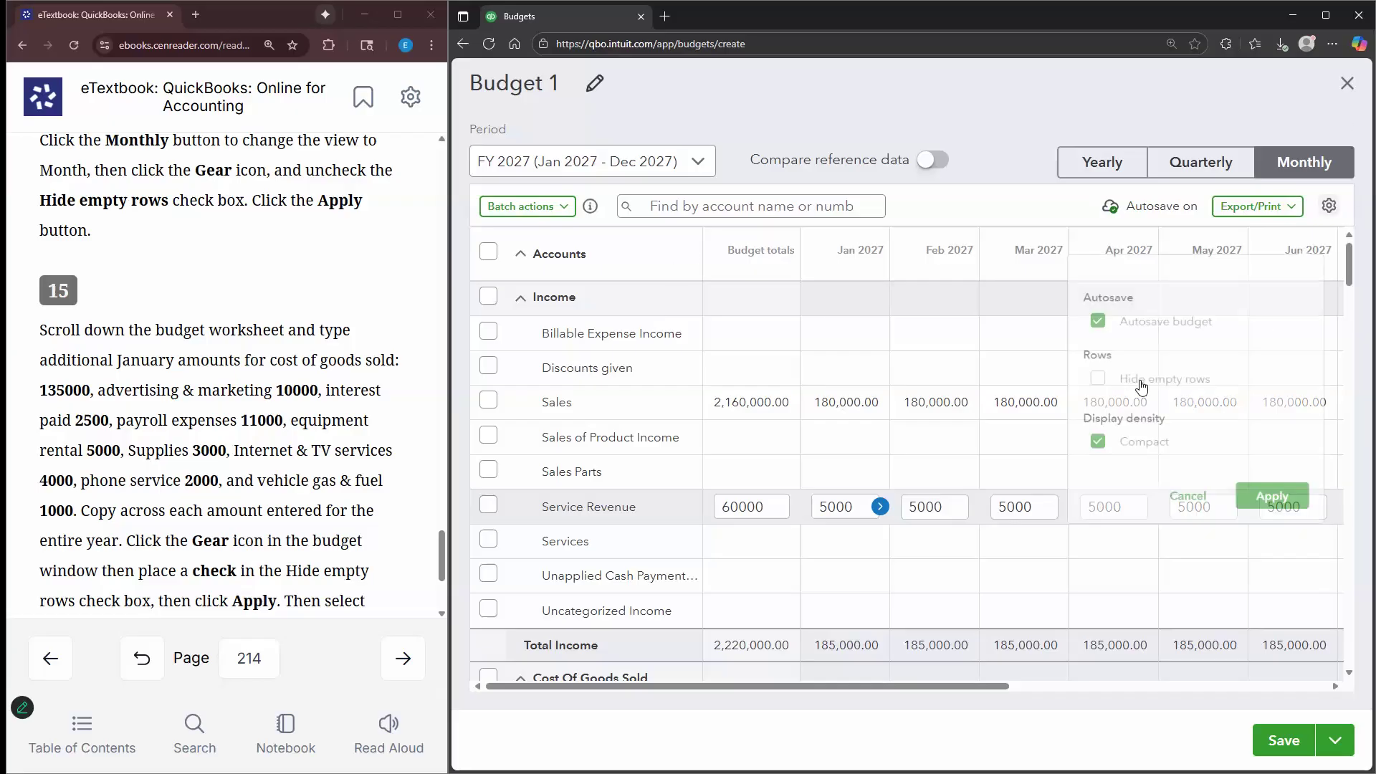
{"action": "left_click", "coordinate": [1137, 380]}
{"action": "left_click", "coordinate": [1284, 534]}
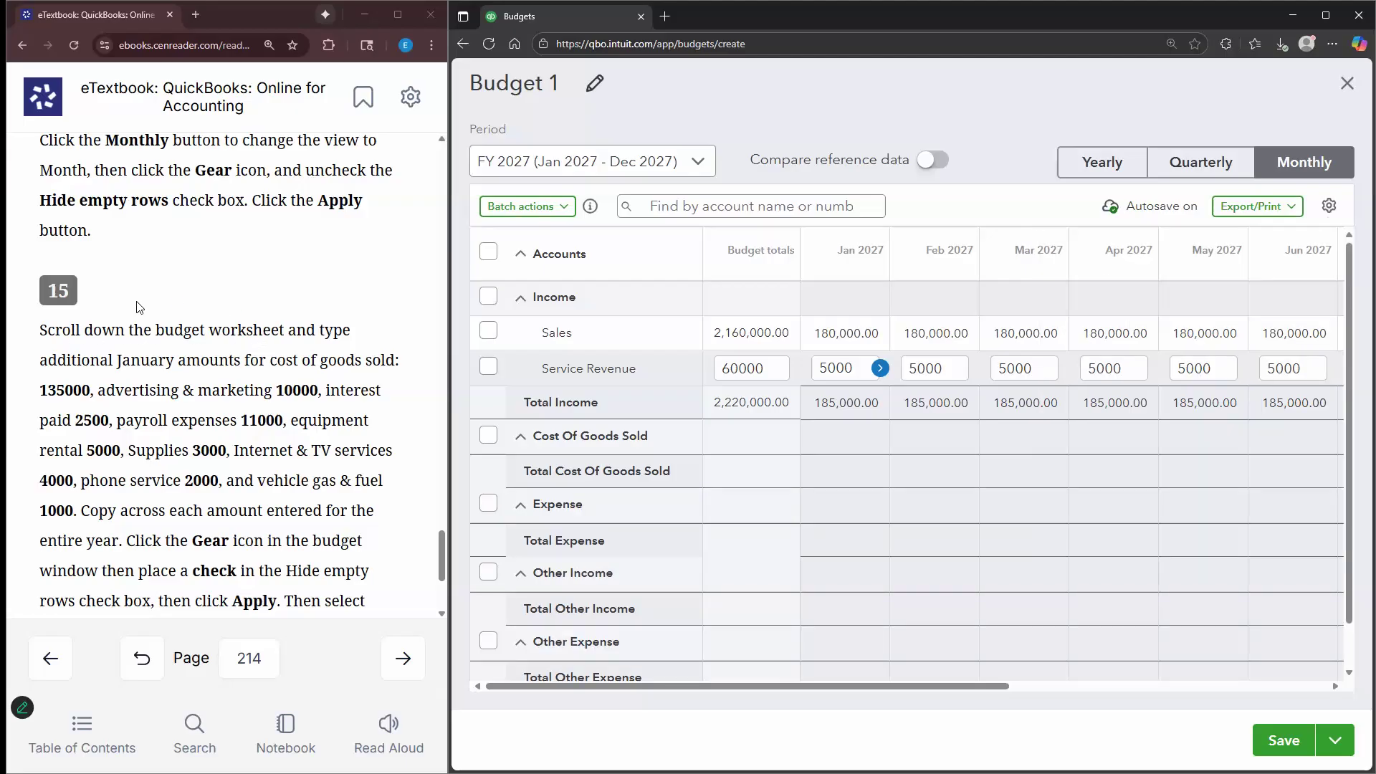
{"action": "scroll", "coordinate": [309, 307], "scroll_direction": "down", "scroll_amount": 1}
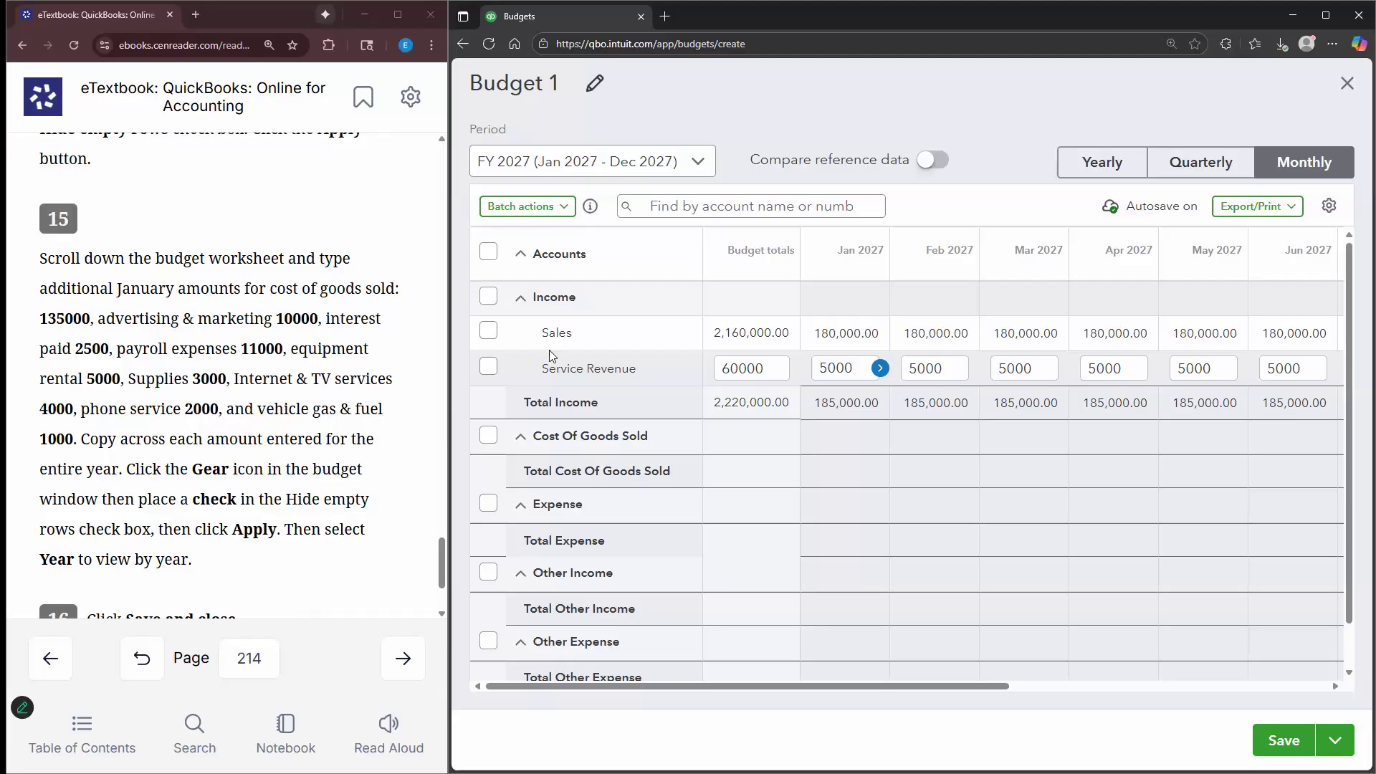
Try to reveal the accounts under Cost Of Goods Sold by collapsing and expanding the section and switching between budget views
{"action": "left_click", "coordinate": [841, 437]}
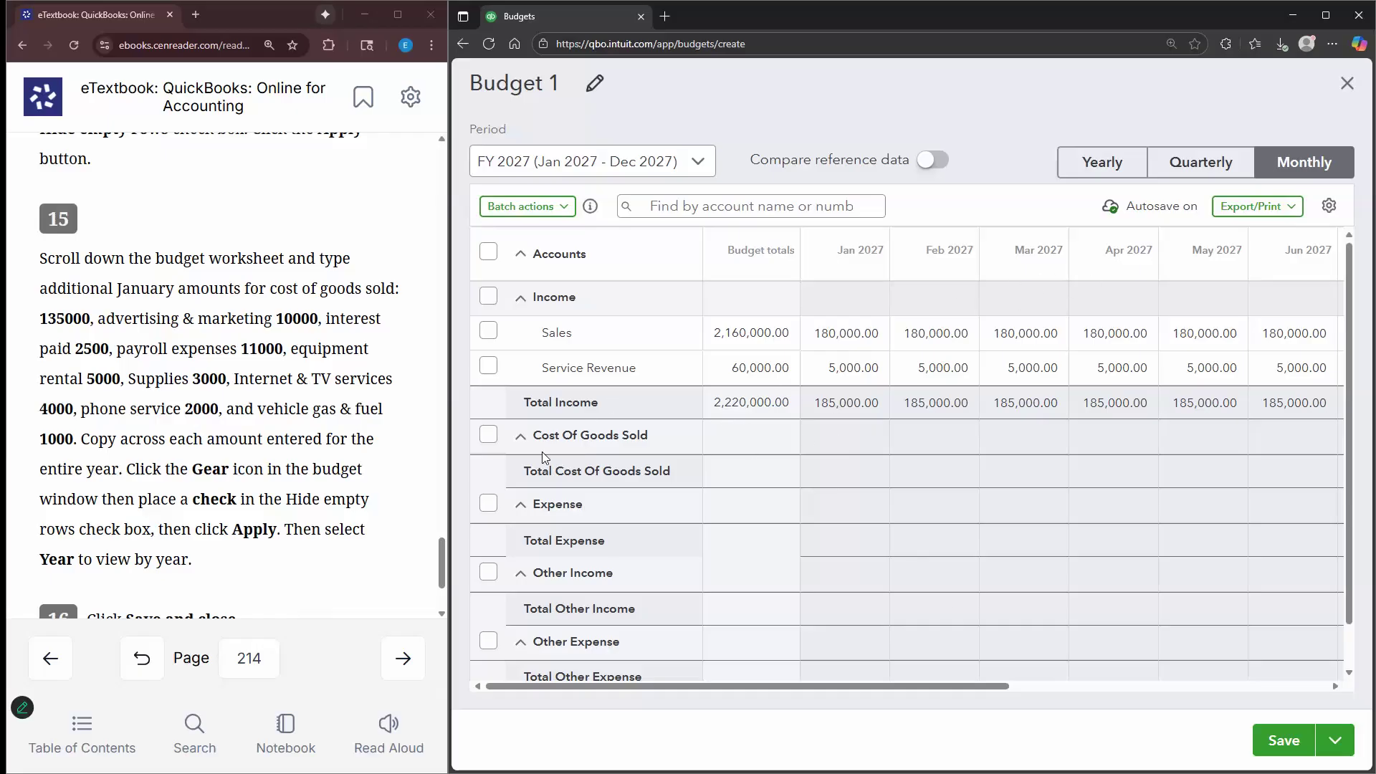
{"action": "left_click", "coordinate": [521, 435]}
{"action": "left_click", "coordinate": [520, 435]}
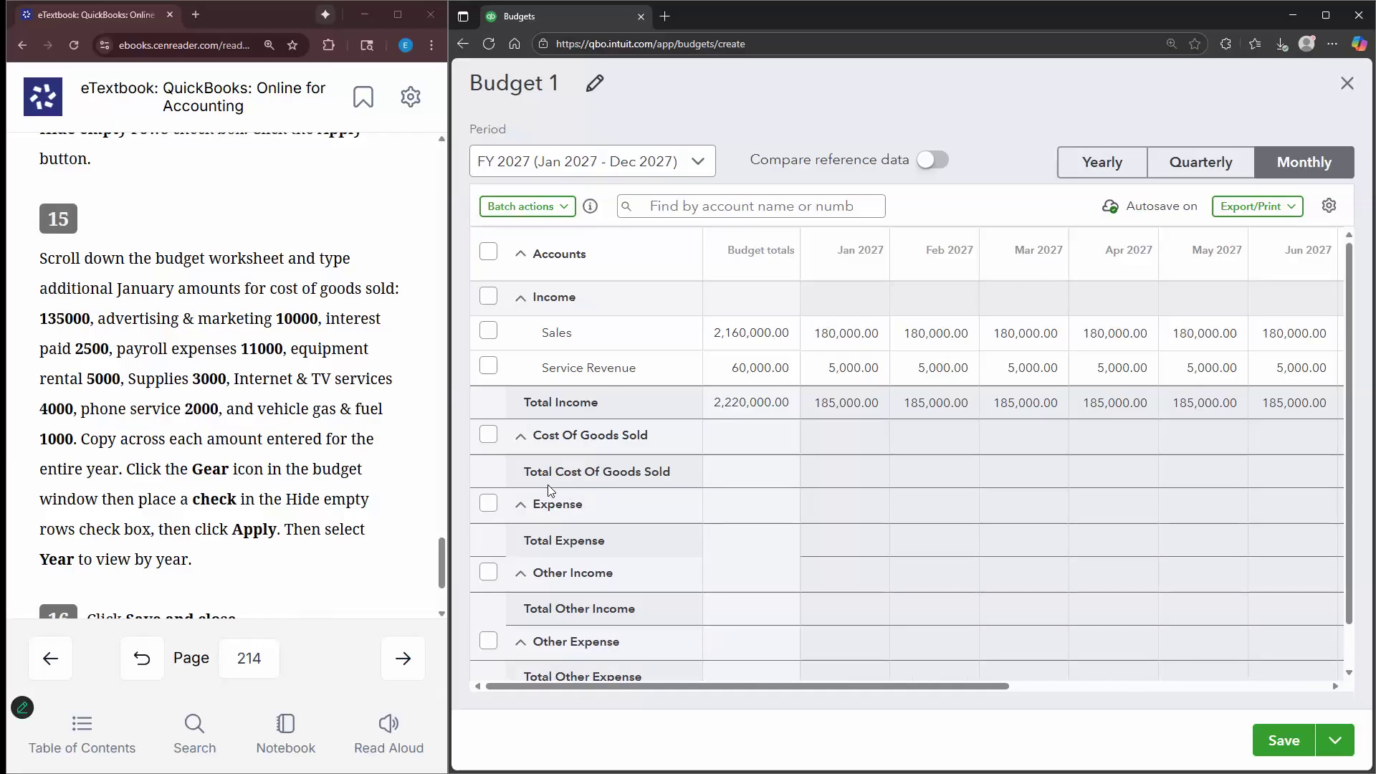
{"action": "left_click", "coordinate": [521, 436]}
{"action": "left_click", "coordinate": [1133, 175]}
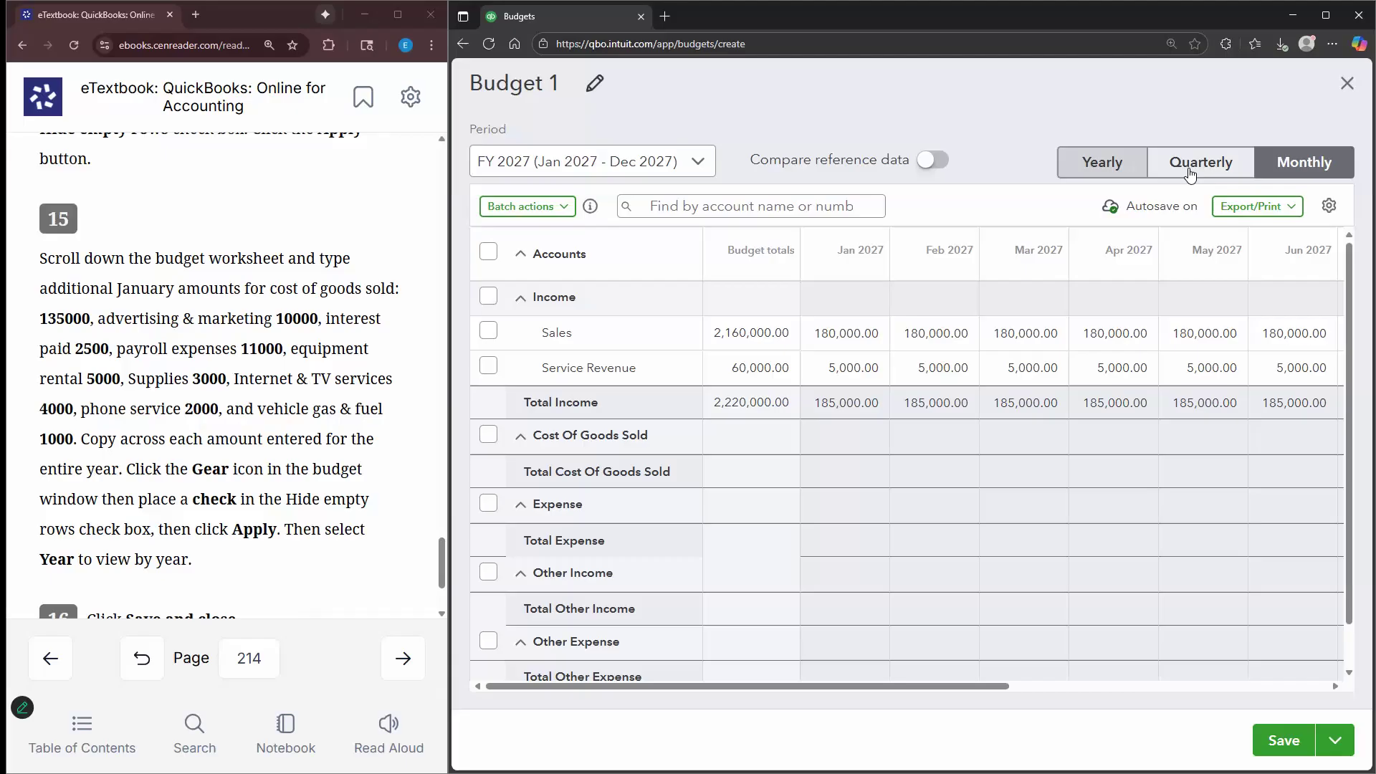
{"action": "left_click", "coordinate": [1190, 172]}
{"action": "left_click", "coordinate": [1303, 162]}
Turn off hiding of empty rows in the budget and enter 135000 as the January amount for Cost of goods sold
{"action": "left_click", "coordinate": [1329, 206]}
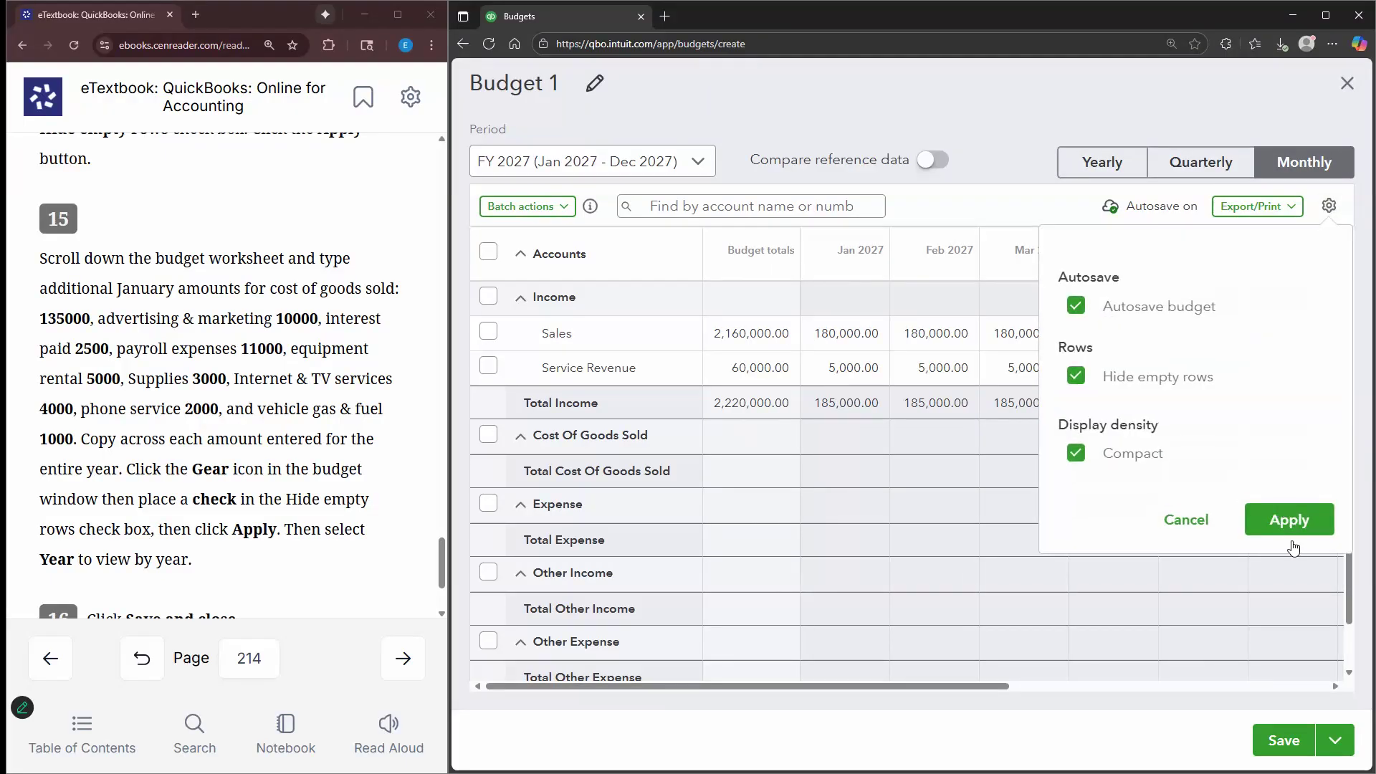
{"action": "left_click", "coordinate": [1287, 518]}
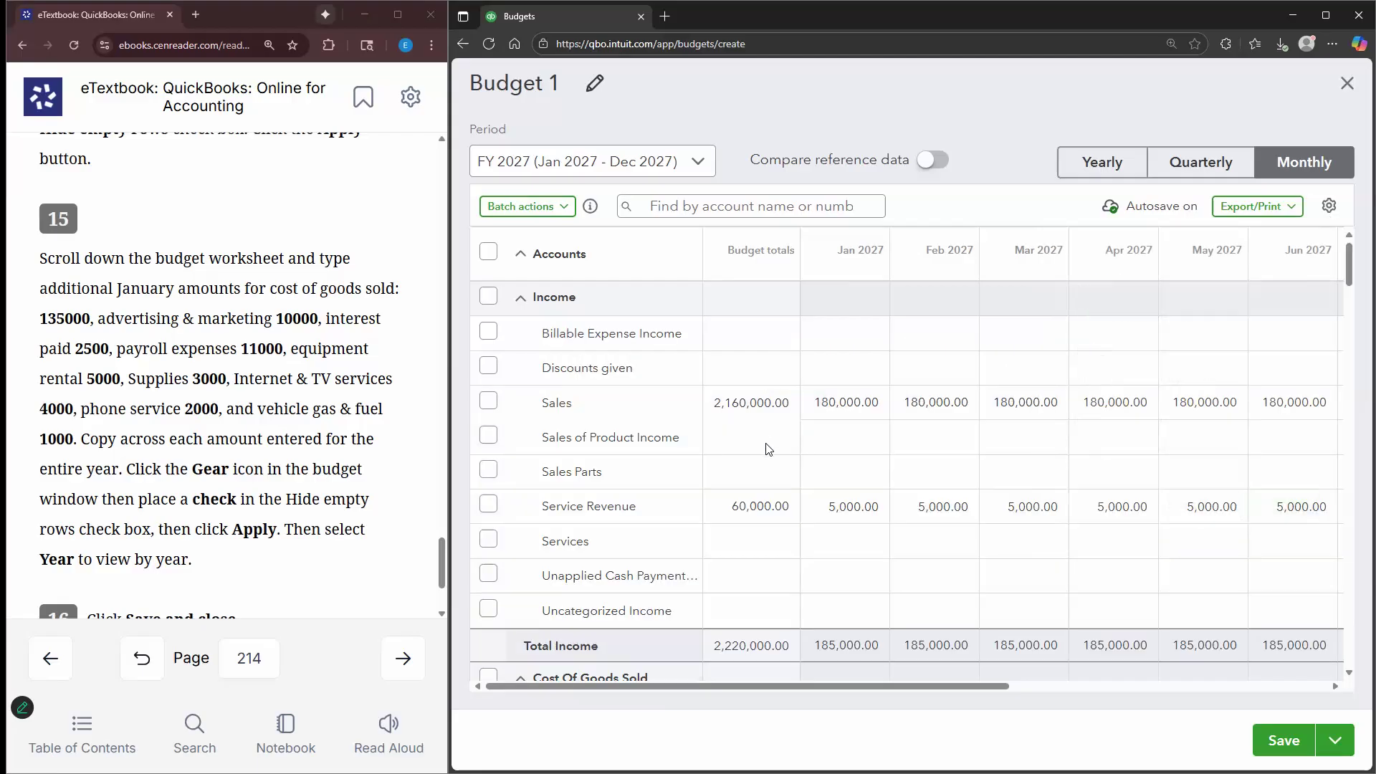
{"action": "scroll", "coordinate": [824, 509], "scroll_direction": "down", "scroll_amount": 3}
{"action": "left_click", "coordinate": [849, 499]}
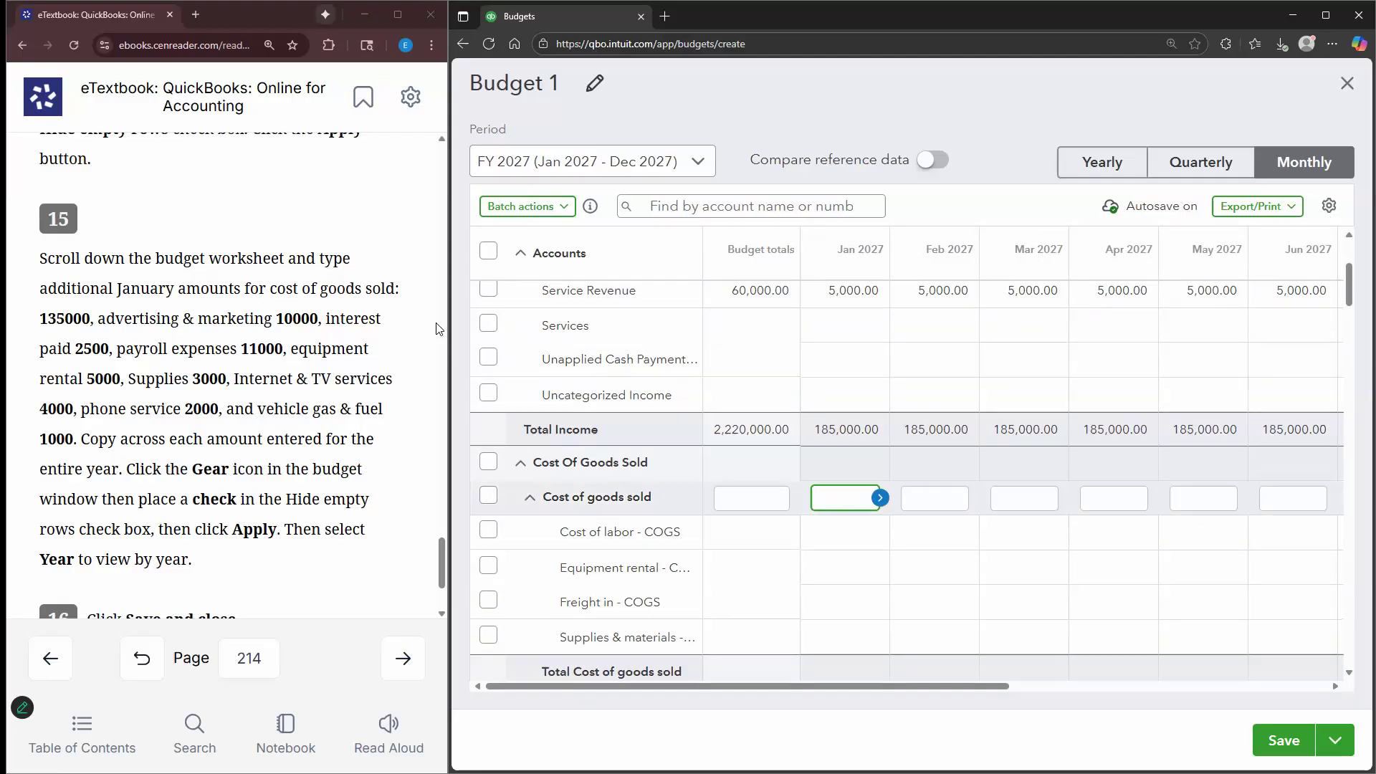
{"action": "scroll", "coordinate": [413, 351], "scroll_direction": "up", "scroll_amount": 2}
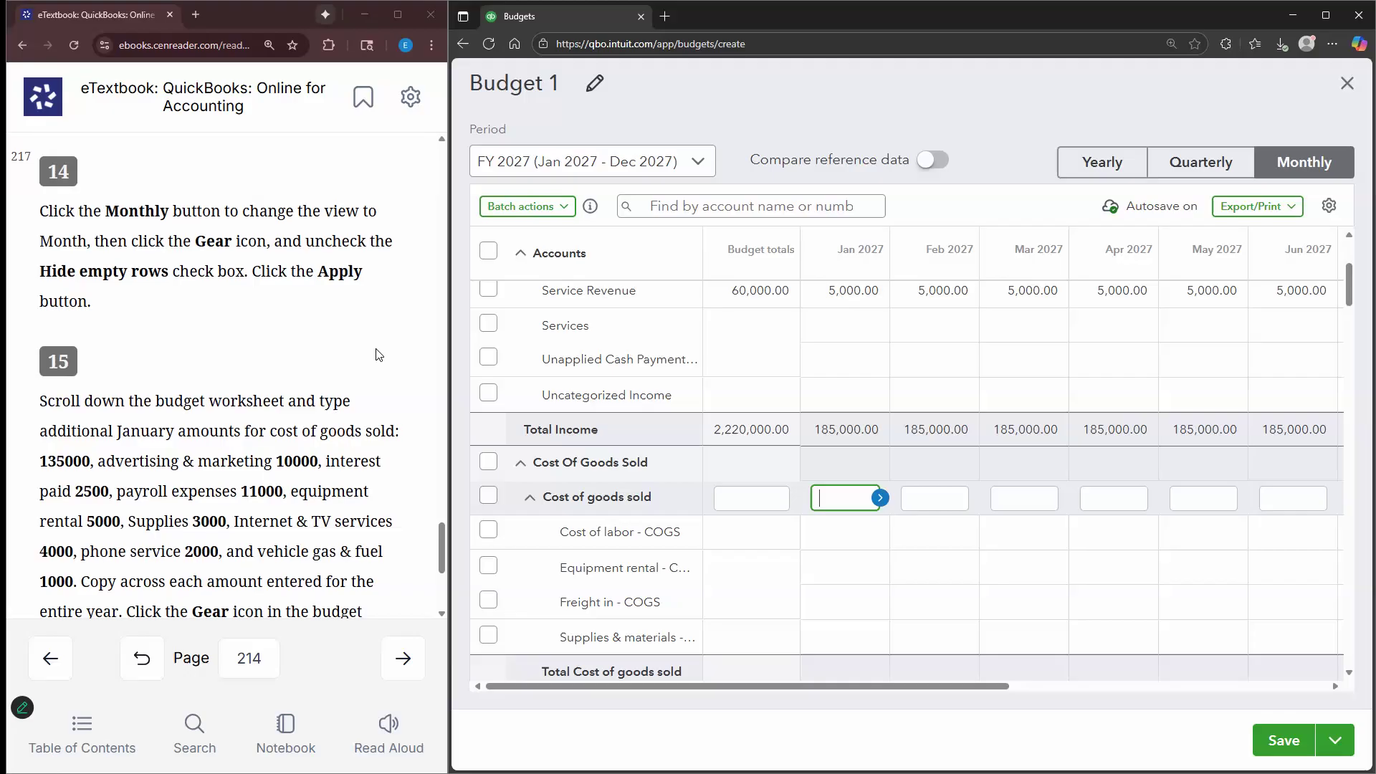
{"action": "scroll", "coordinate": [379, 354], "scroll_direction": "down", "scroll_amount": 2}
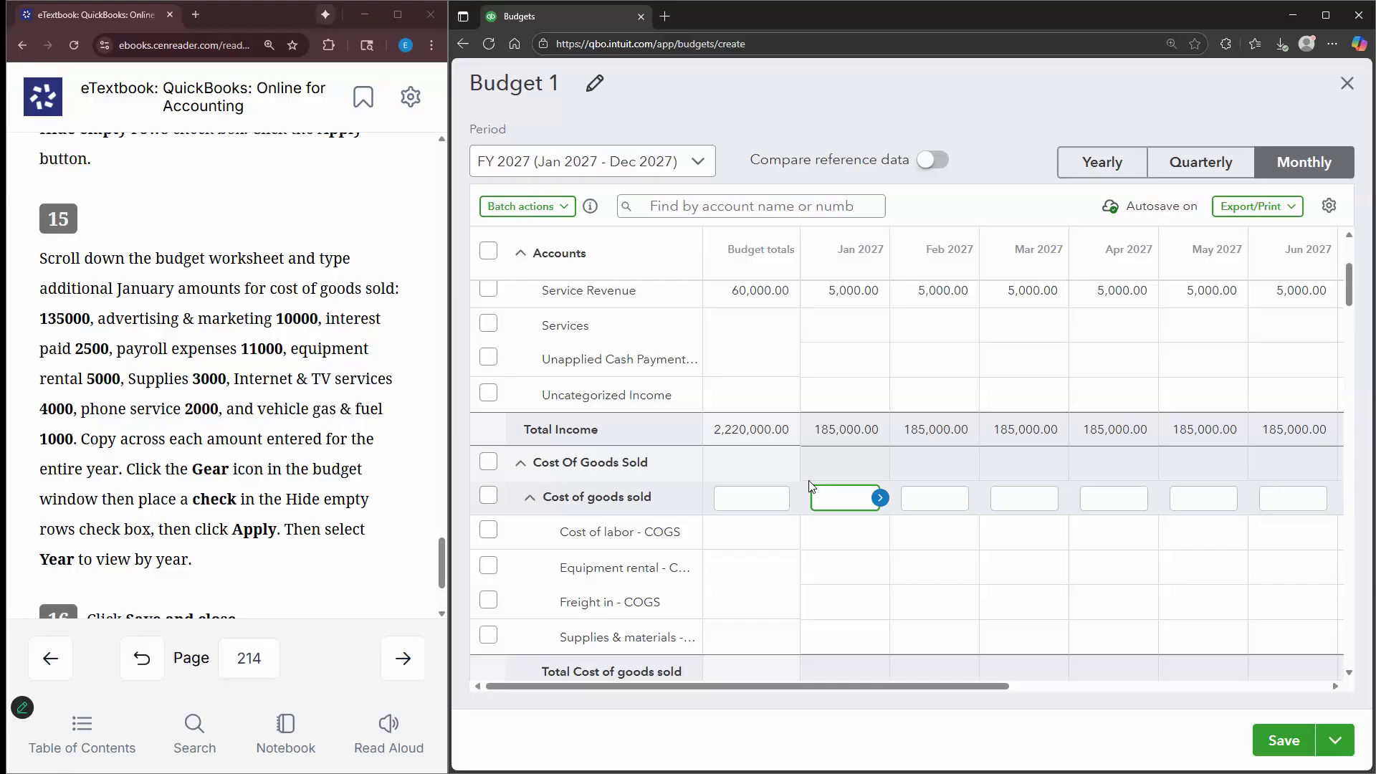
{"action": "type", "text": "35000"}
{"action": "key", "text": "Return"}
{"action": "left_click", "coordinate": [1329, 208]}
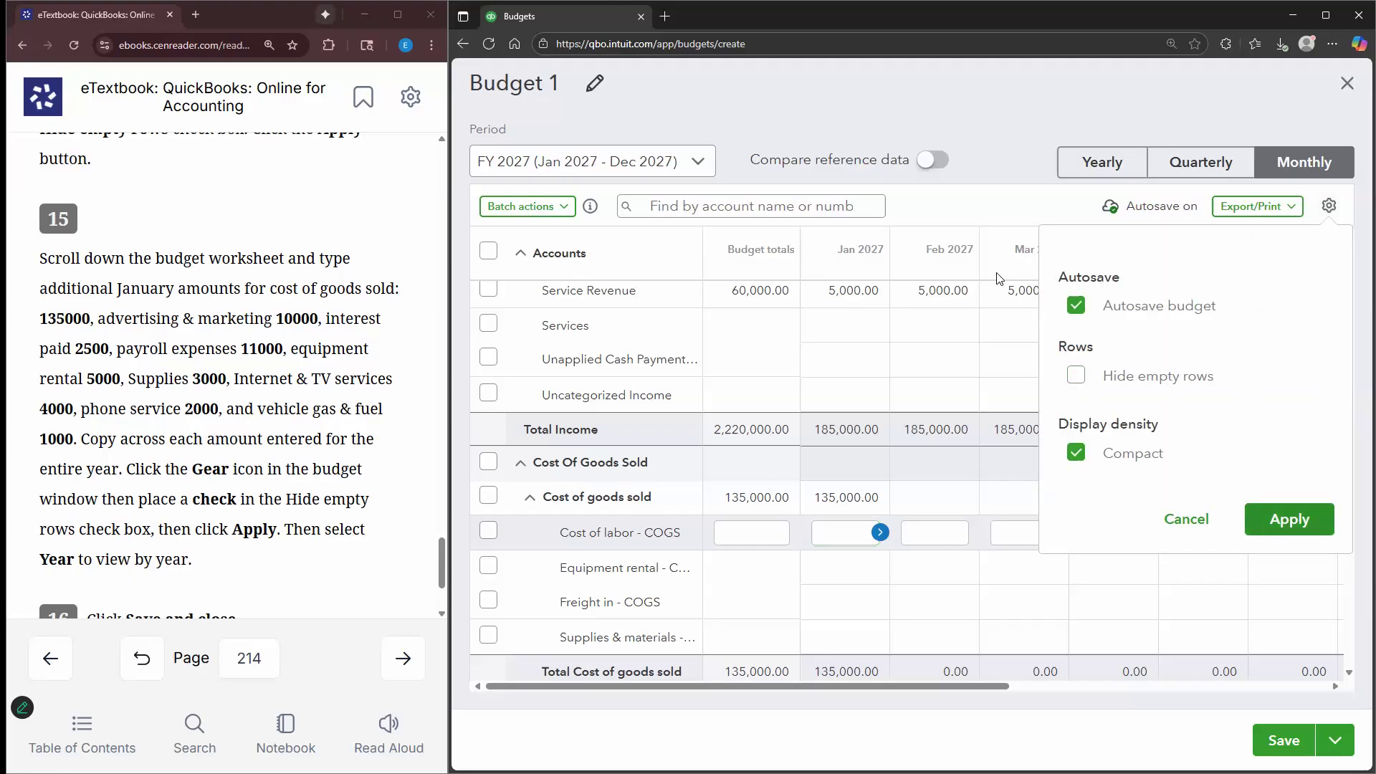
{"action": "left_click", "coordinate": [870, 523]}
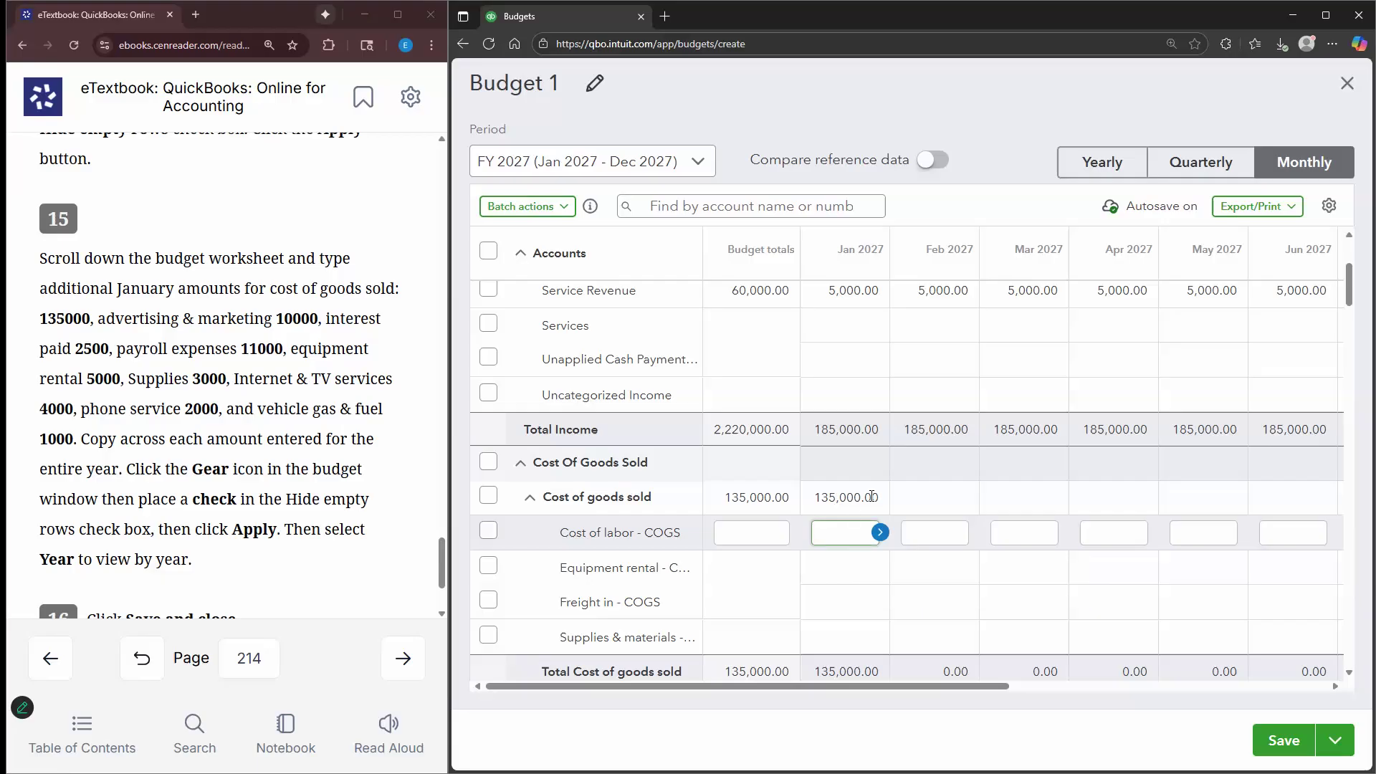
{"action": "left_click", "coordinate": [857, 496]}
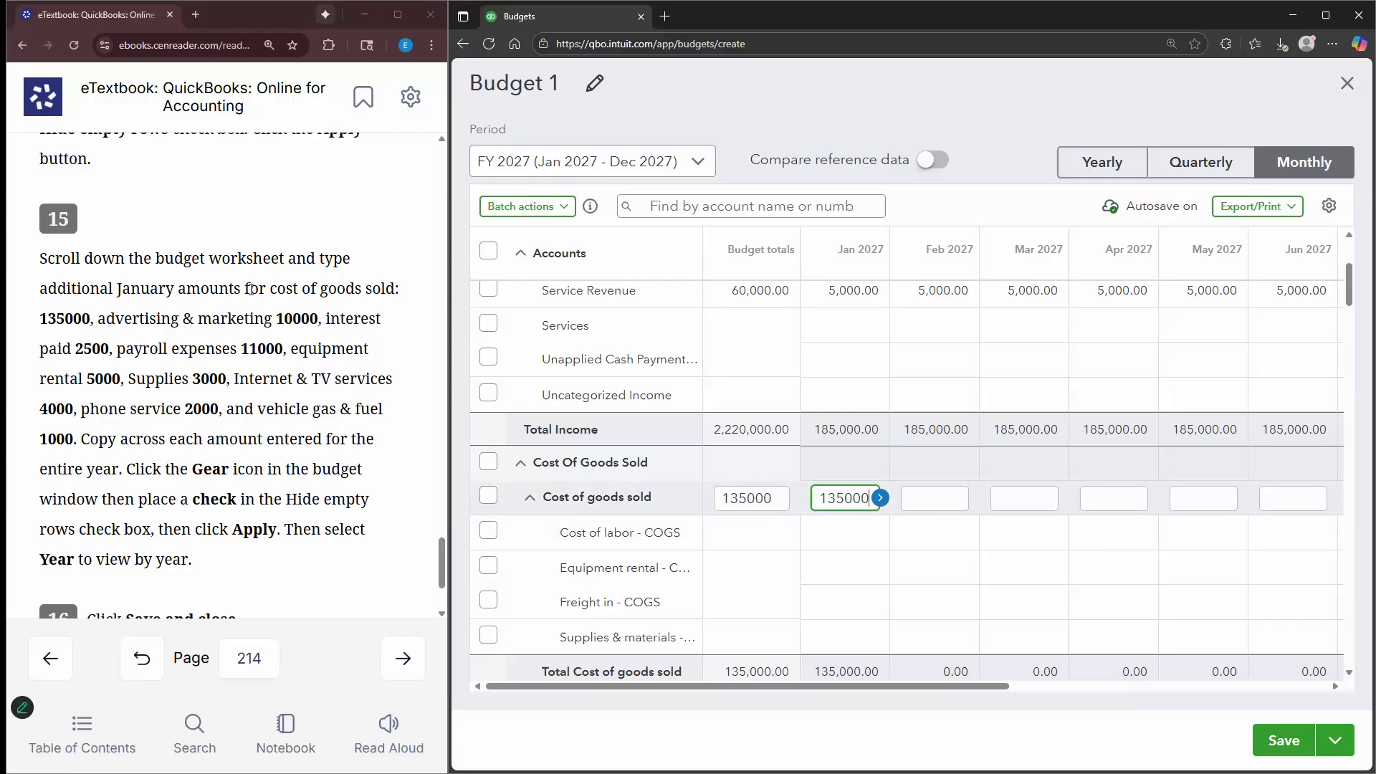
Collapse the Cost of goods sold subaccounts and enter 10000 as the January amount for Advertising & marketing
{"action": "left_click", "coordinate": [530, 497]}
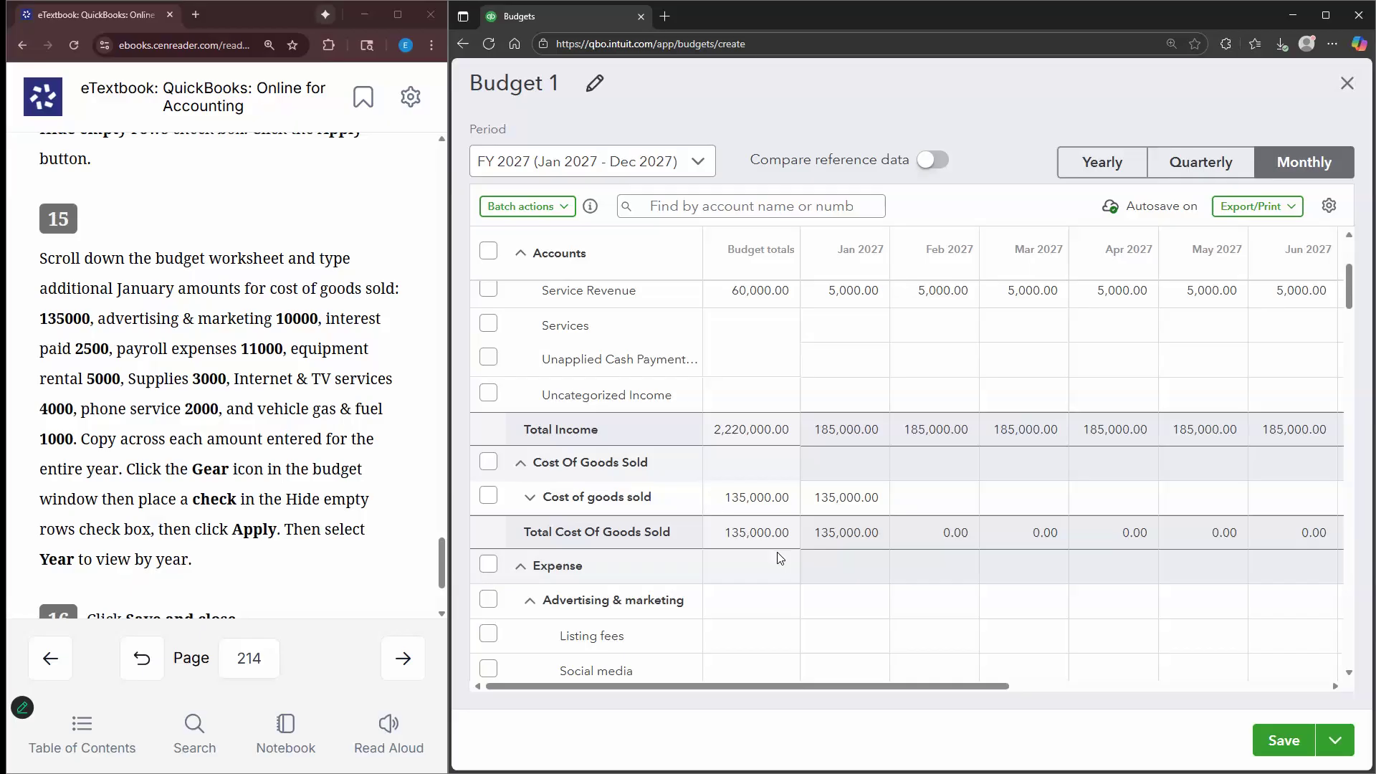
{"action": "scroll", "coordinate": [830, 534], "scroll_direction": "down", "scroll_amount": 1}
{"action": "left_click", "coordinate": [833, 535]}
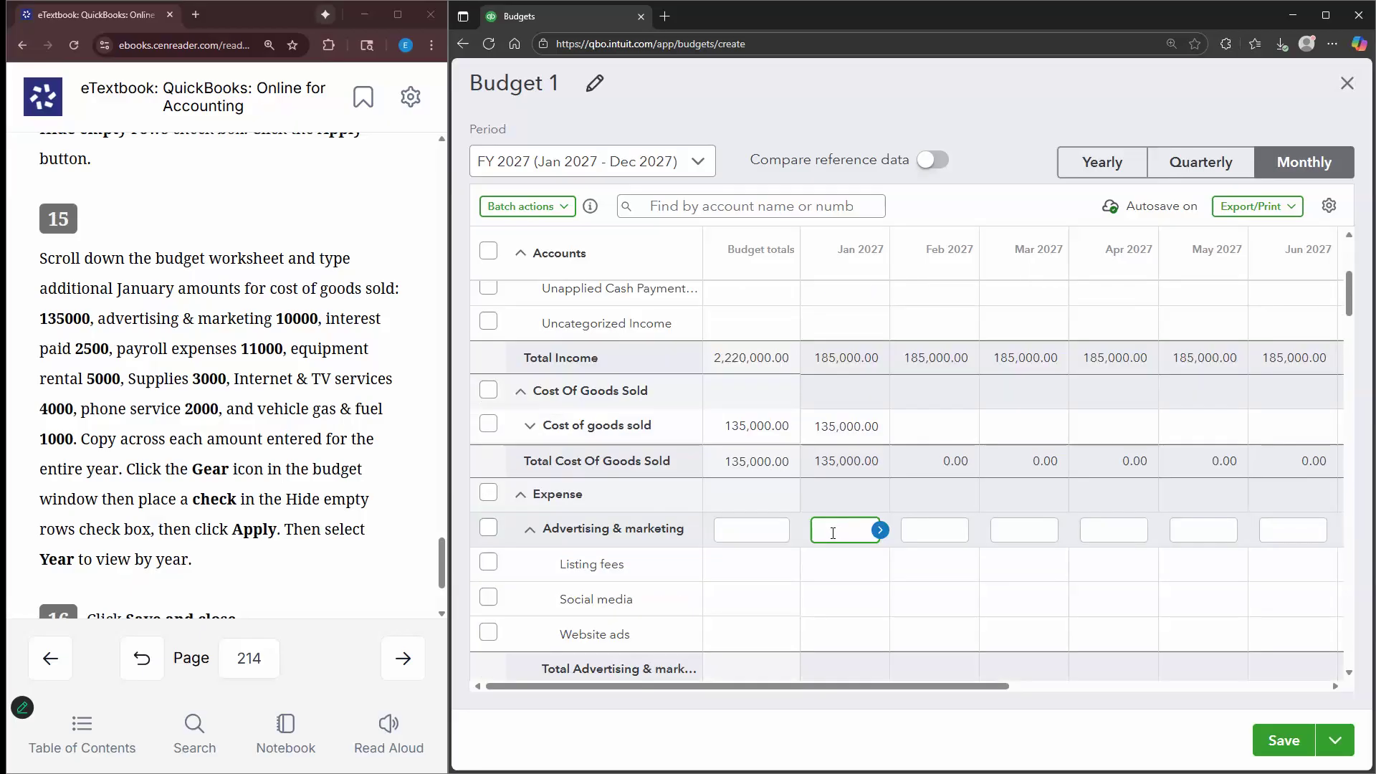
{"action": "type", "text": "10000"}
Enter 11000 as the January 2027 budget amount for Payroll expenses
{"action": "scroll", "coordinate": [819, 560], "scroll_direction": "down", "scroll_amount": 4}
{"action": "scroll", "coordinate": [818, 570], "scroll_direction": "down", "scroll_amount": 10}
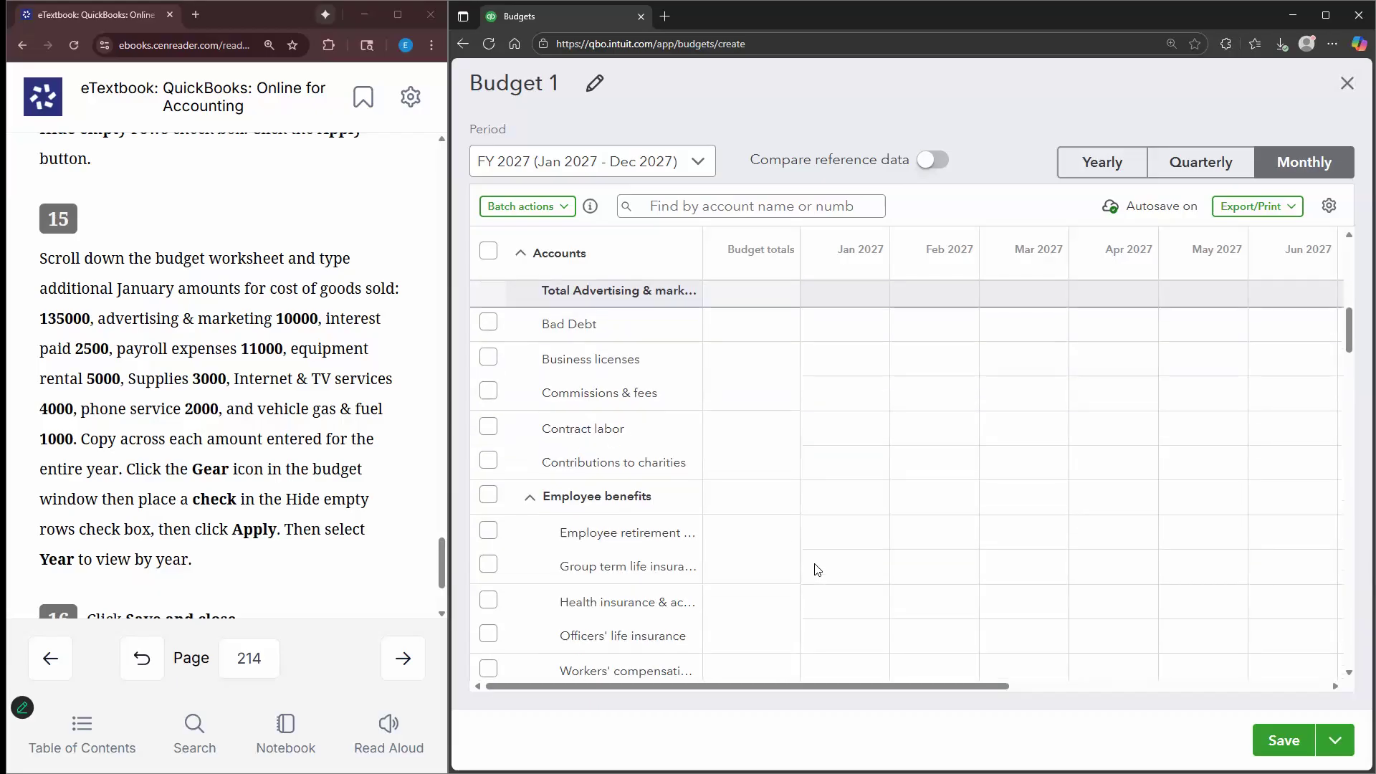
{"action": "scroll", "coordinate": [812, 562], "scroll_direction": "down", "scroll_amount": 10}
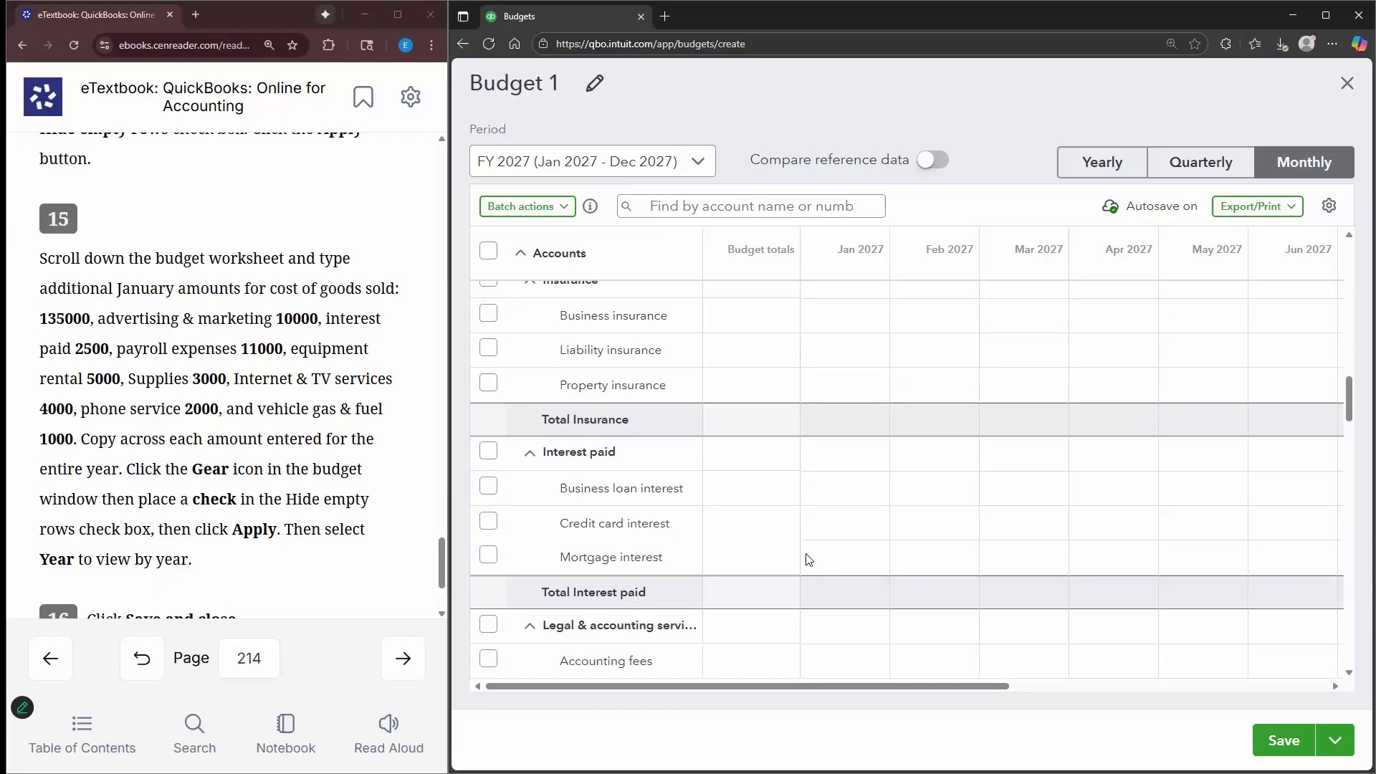
{"action": "scroll", "coordinate": [829, 401], "scroll_direction": "down", "scroll_amount": 3}
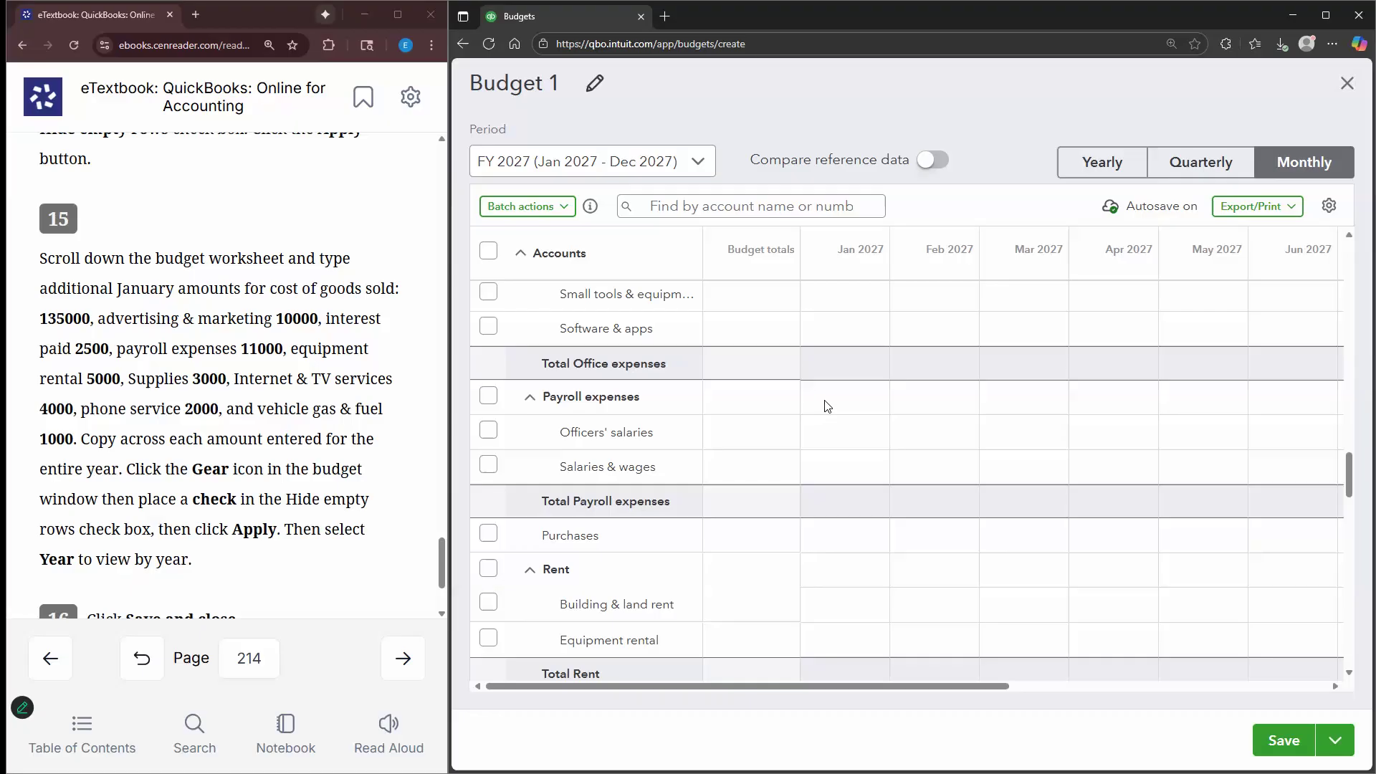
{"action": "left_click", "coordinate": [825, 397]}
{"action": "type", "text": "11000"}
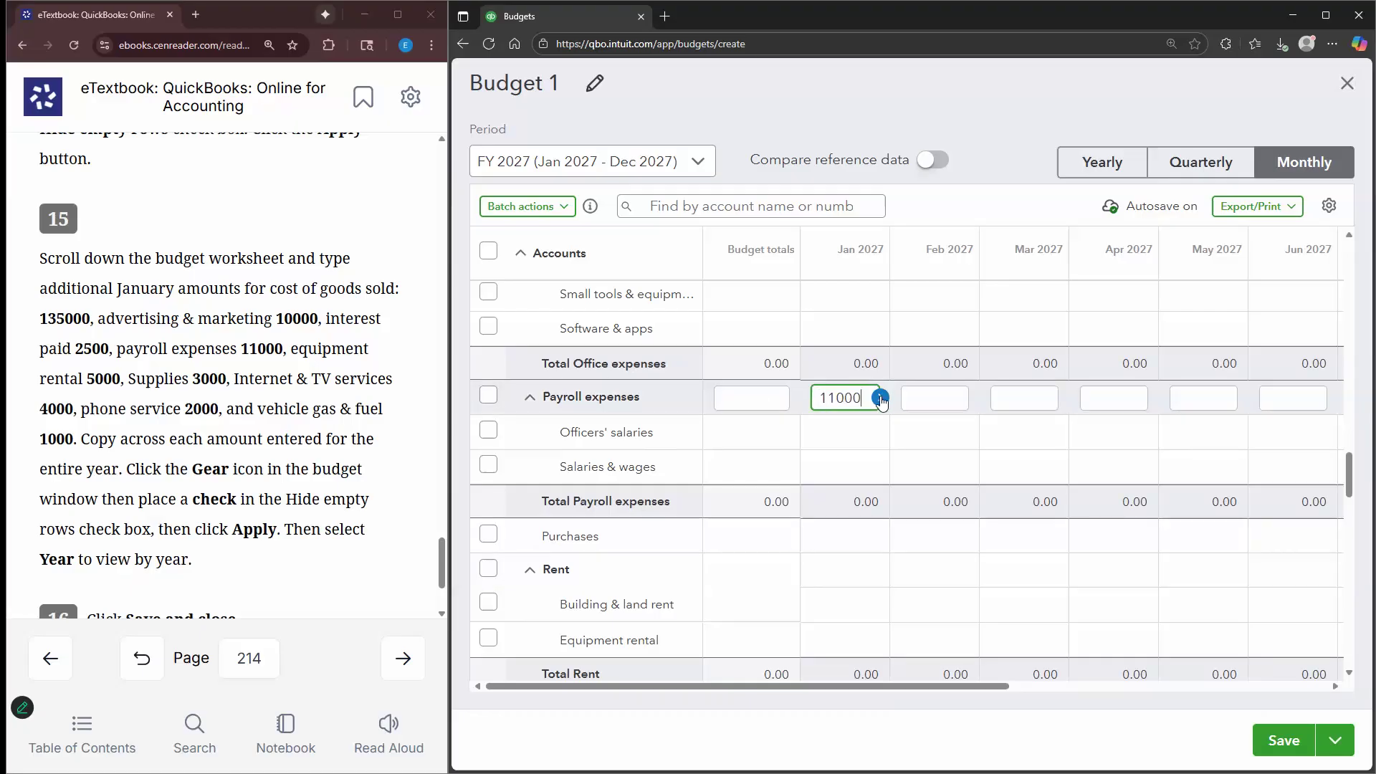
Enter 2500 as the January 2027 budget amount for Interest paid
{"action": "scroll", "coordinate": [837, 392], "scroll_direction": "up", "scroll_amount": 9}
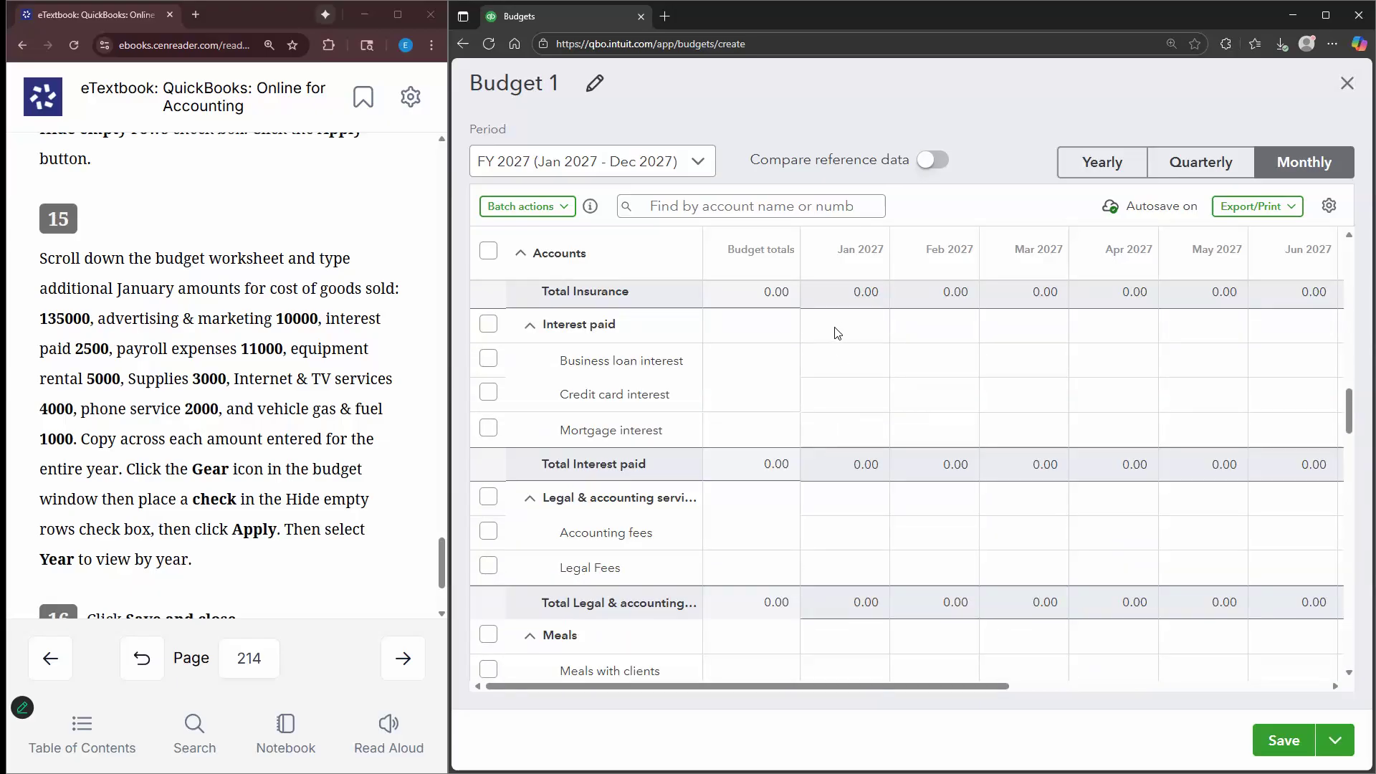
{"action": "left_click", "coordinate": [821, 331]}
{"action": "type", "text": "2500"}
Enter January budget amounts of 5000 for Equipment rental and 3000 for the parent Supplies account
{"action": "scroll", "coordinate": [797, 437], "scroll_direction": "down", "scroll_amount": 4}
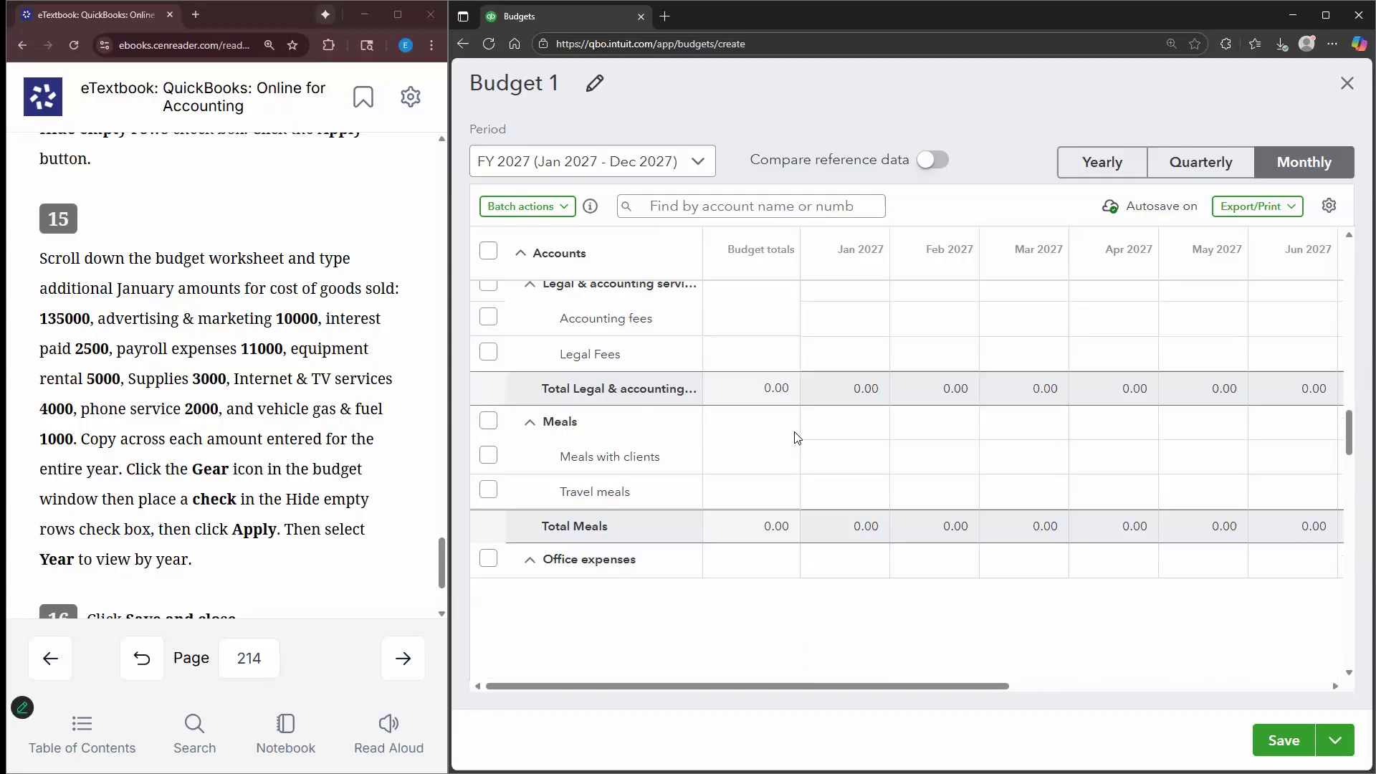
{"action": "scroll", "coordinate": [797, 437], "scroll_direction": "down", "scroll_amount": 6}
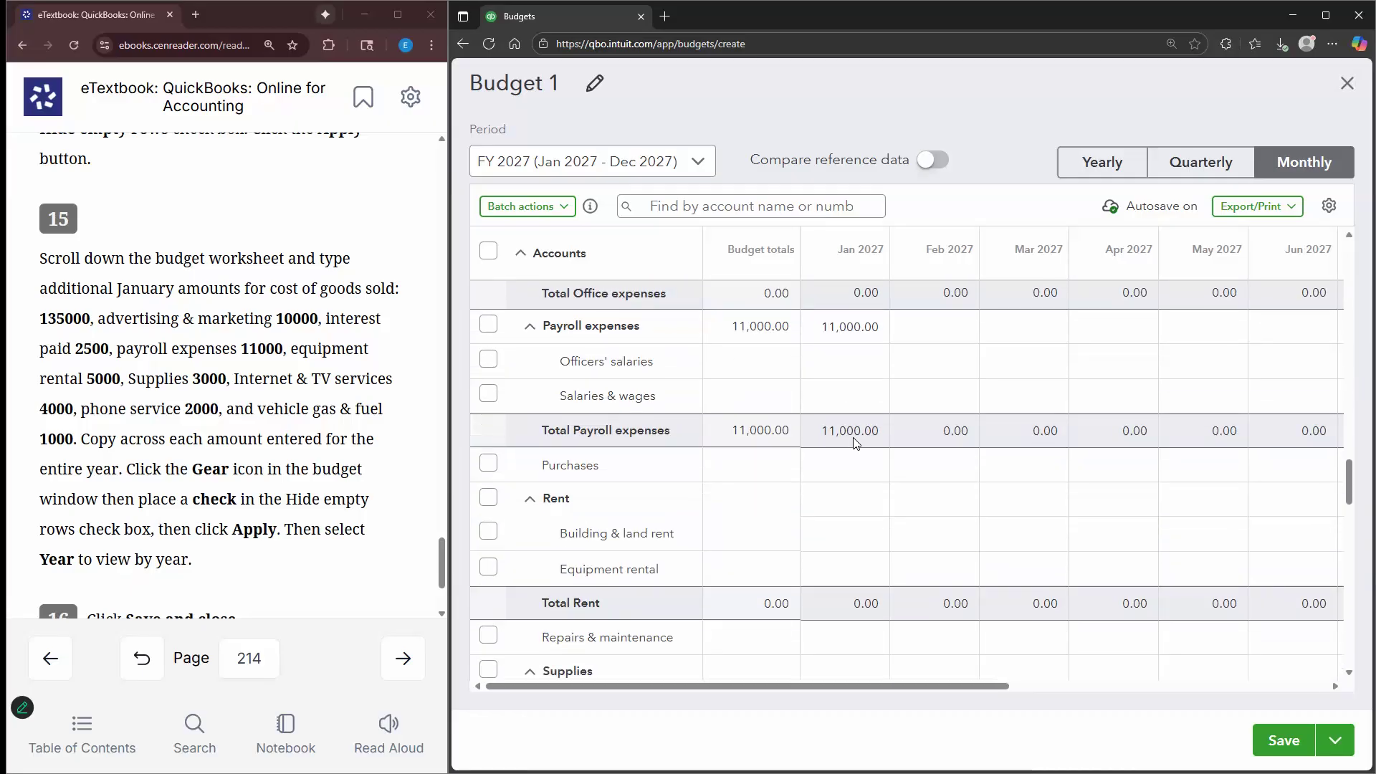
{"action": "left_click", "coordinate": [831, 438]}
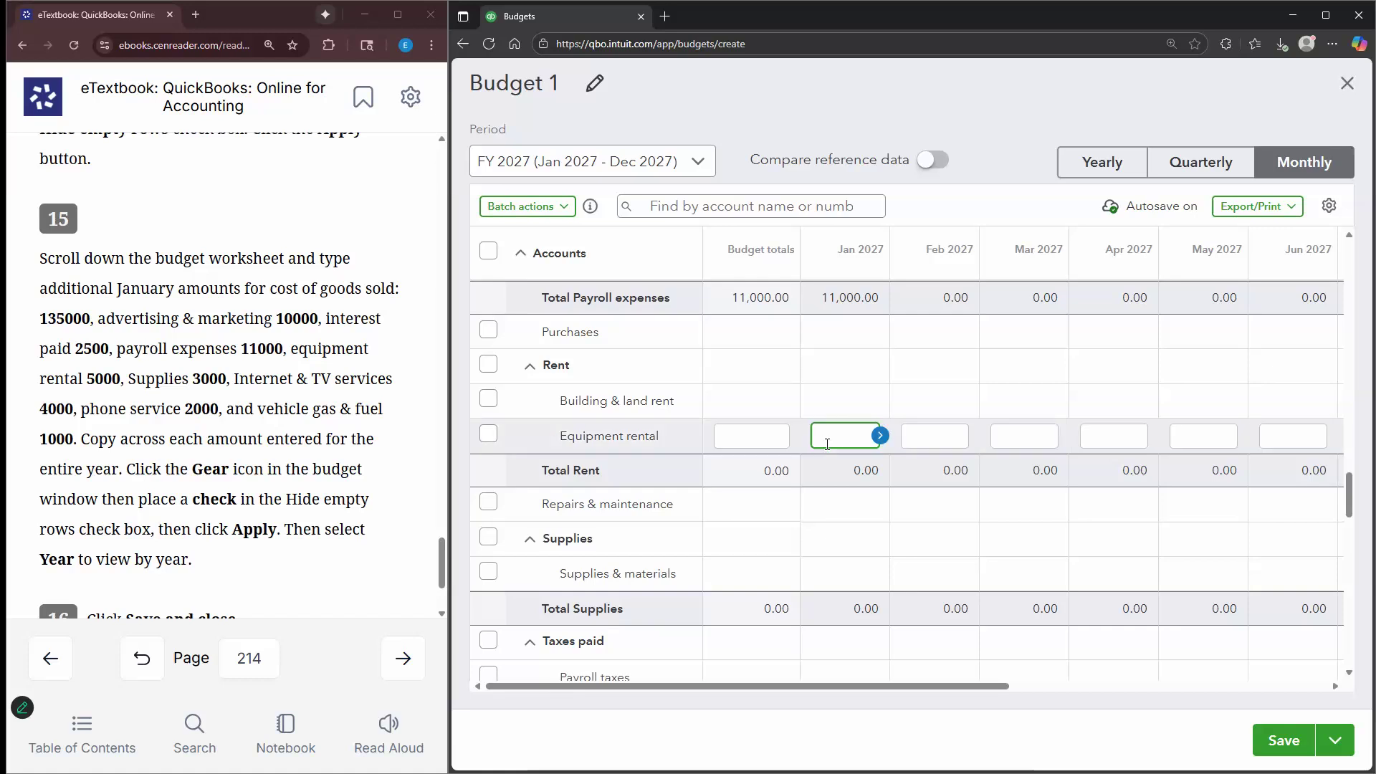
{"action": "type", "text": "5000"}
{"action": "left_click", "coordinate": [856, 542]}
{"action": "type", "text": "3000"}
Enter January budget amounts under Utilities: 4000 for Internet & TV services and 2000 for Phone service
{"action": "scroll", "coordinate": [849, 567], "scroll_direction": "down", "scroll_amount": 3}
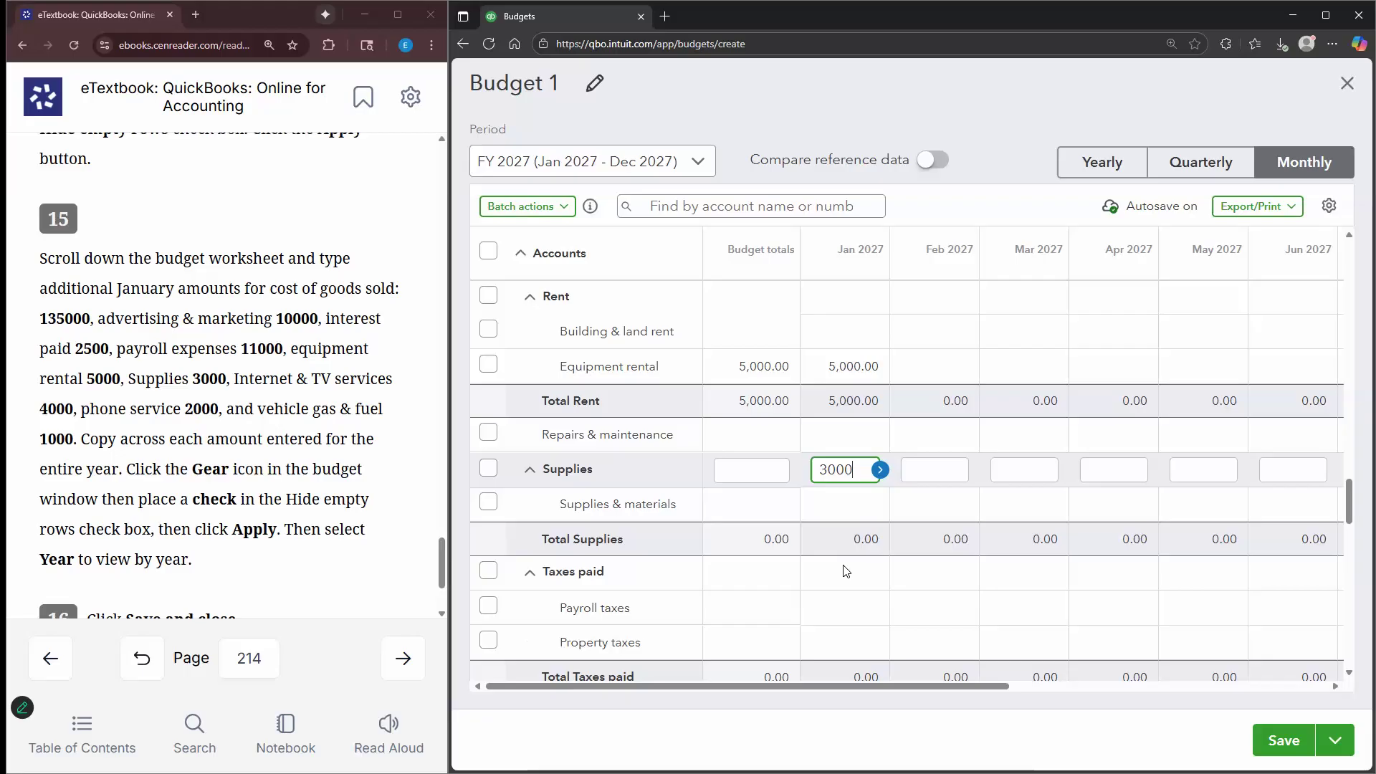
{"action": "scroll", "coordinate": [842, 573], "scroll_direction": "down", "scroll_amount": 4}
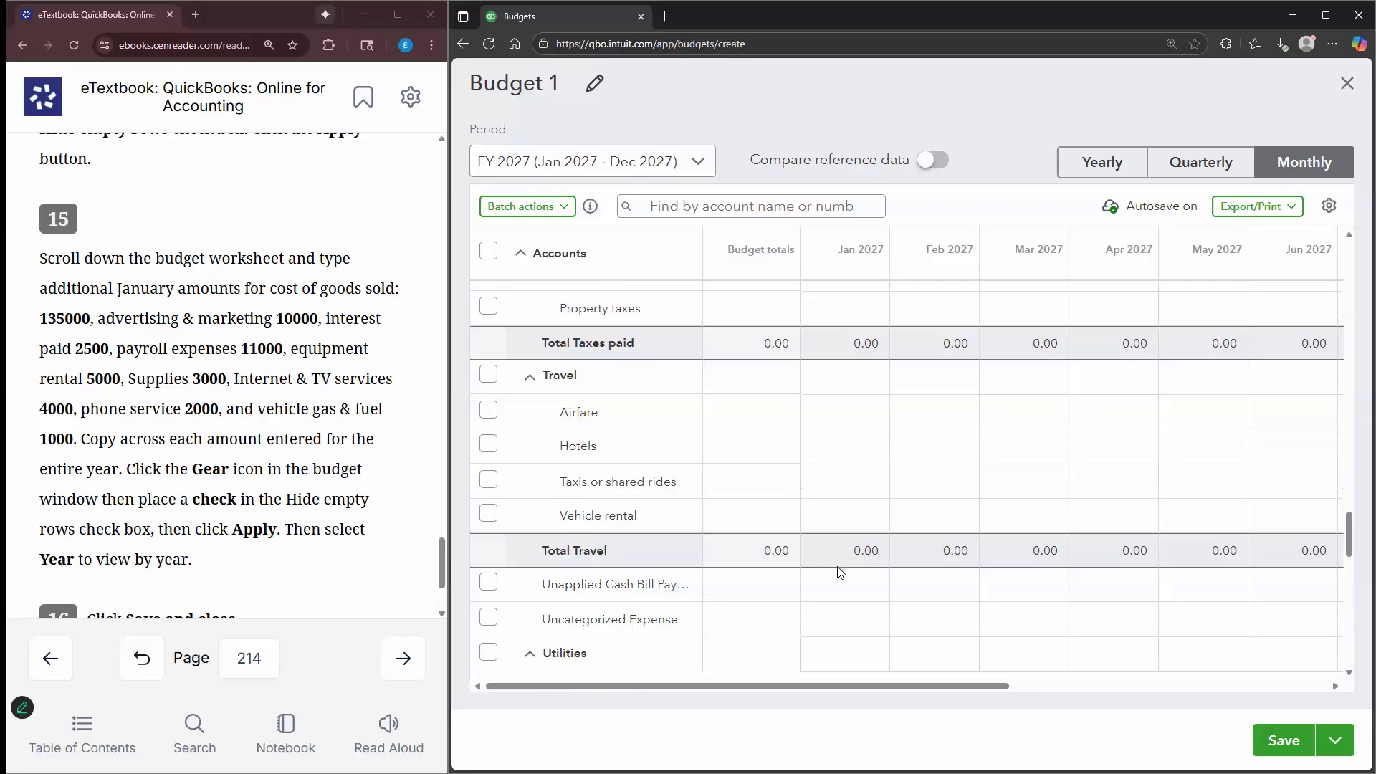
{"action": "scroll", "coordinate": [838, 490], "scroll_direction": "down", "scroll_amount": 2}
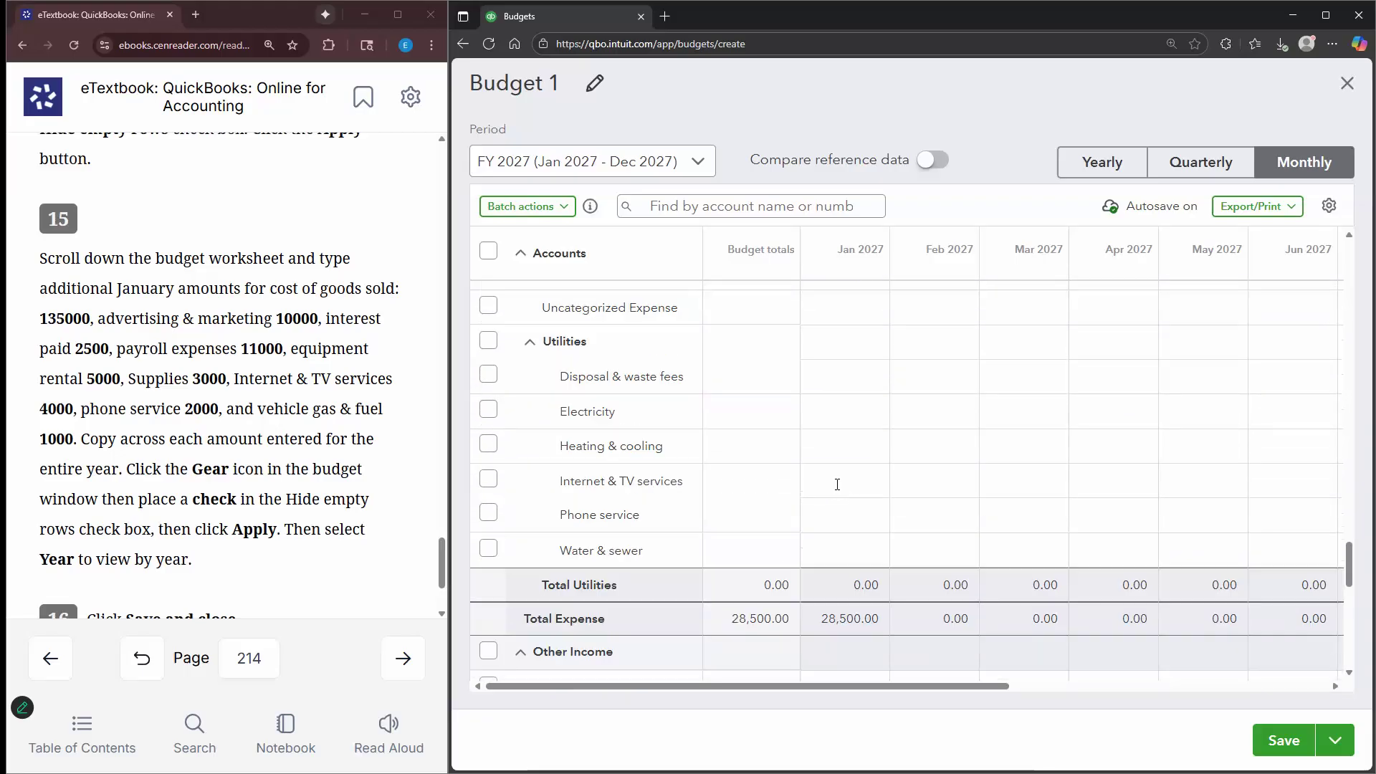
{"action": "left_click", "coordinate": [837, 485]}
{"action": "type", "text": "4000"}
{"action": "left_click", "coordinate": [836, 511]}
{"action": "left_click", "coordinate": [837, 518]}
{"action": "type", "text": "2000"}
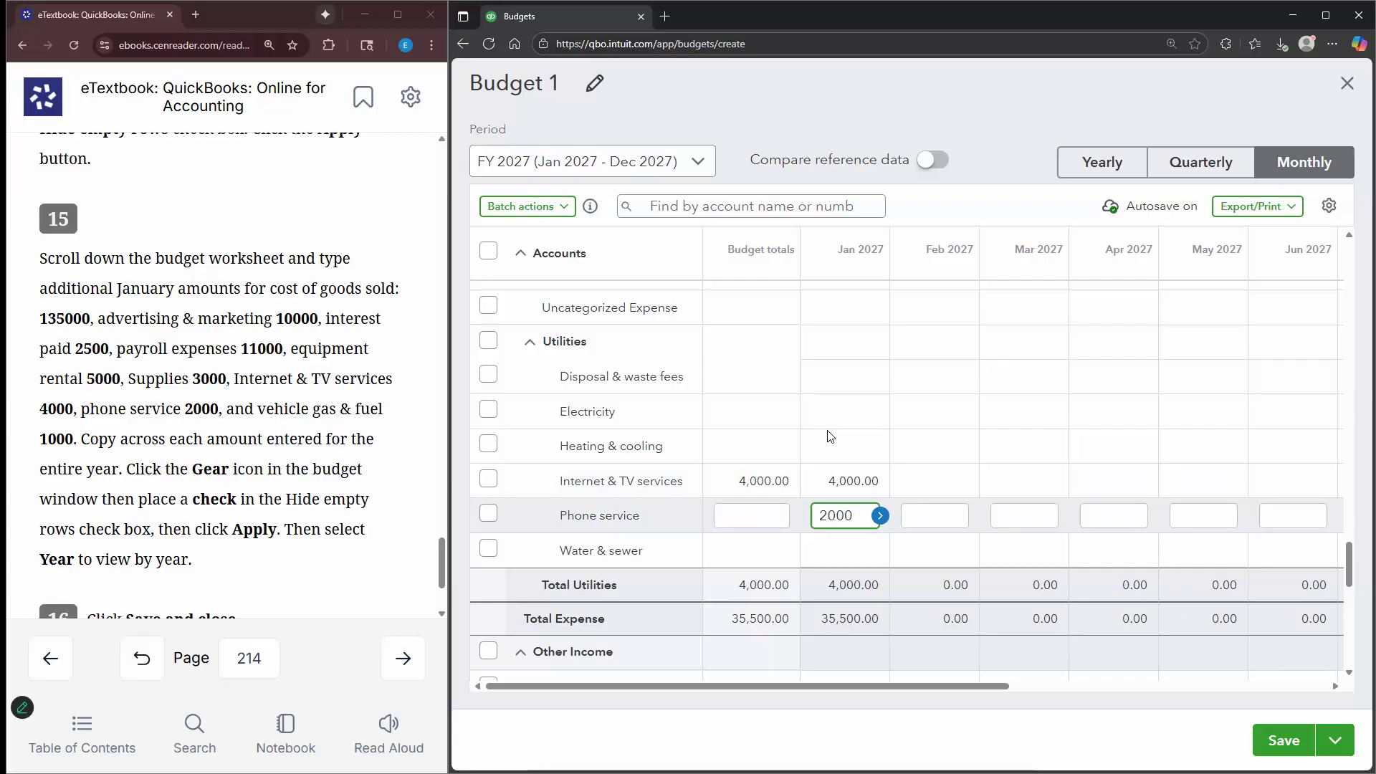
Enter 1000 as the January budget amount for Vehicle gas & fuel under Other Expense
{"action": "scroll", "coordinate": [837, 428], "scroll_direction": "down", "scroll_amount": 2}
{"action": "scroll", "coordinate": [836, 428], "scroll_direction": "down", "scroll_amount": 6}
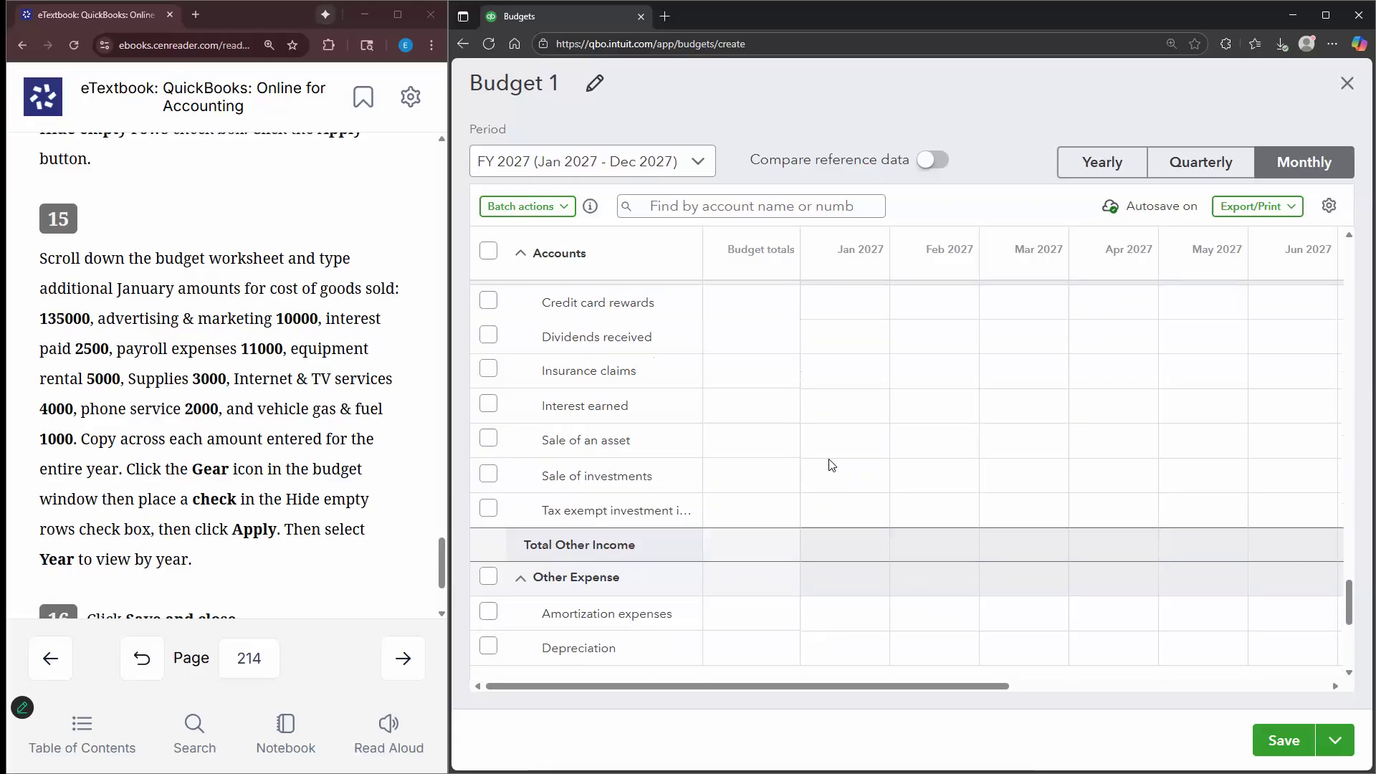
{"action": "scroll", "coordinate": [829, 474], "scroll_direction": "down", "scroll_amount": 3}
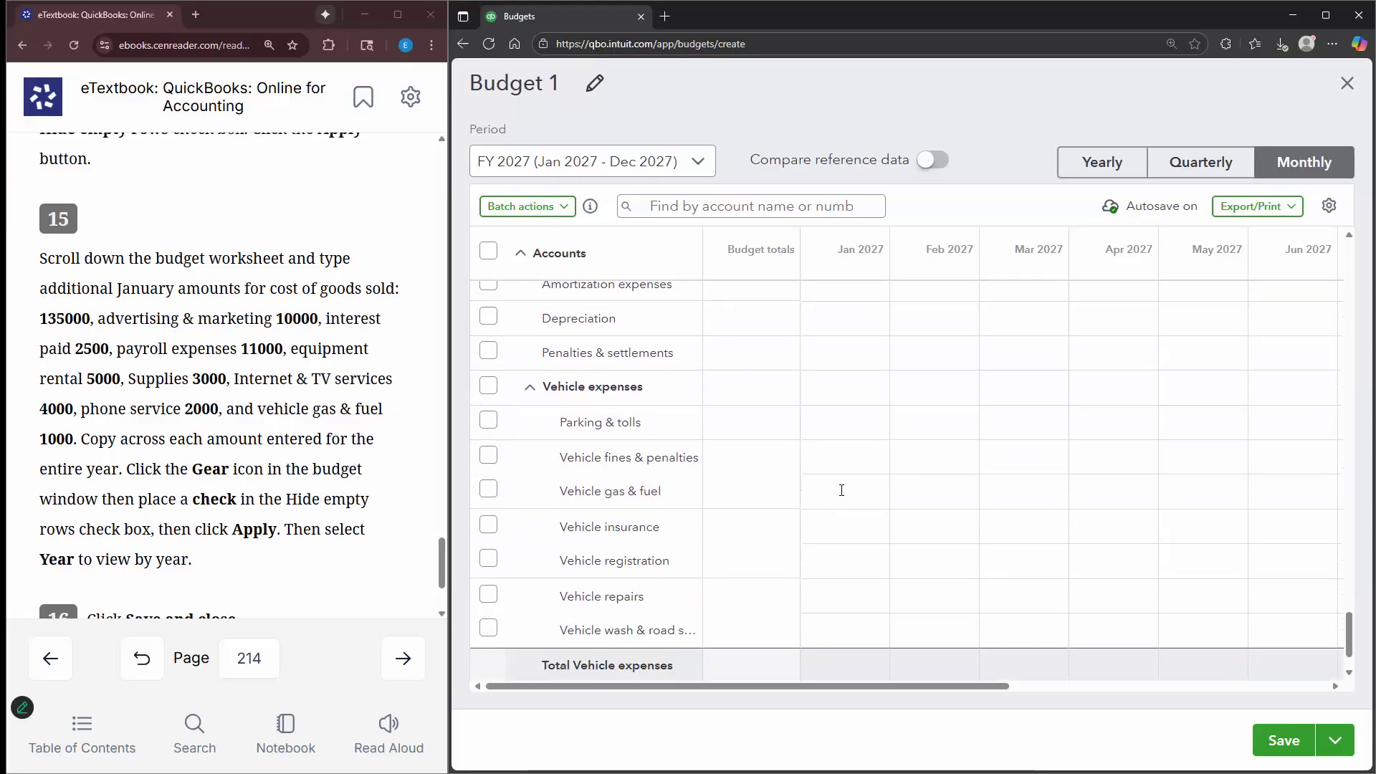
{"action": "left_click", "coordinate": [841, 491]}
{"action": "type", "text": "1000"}
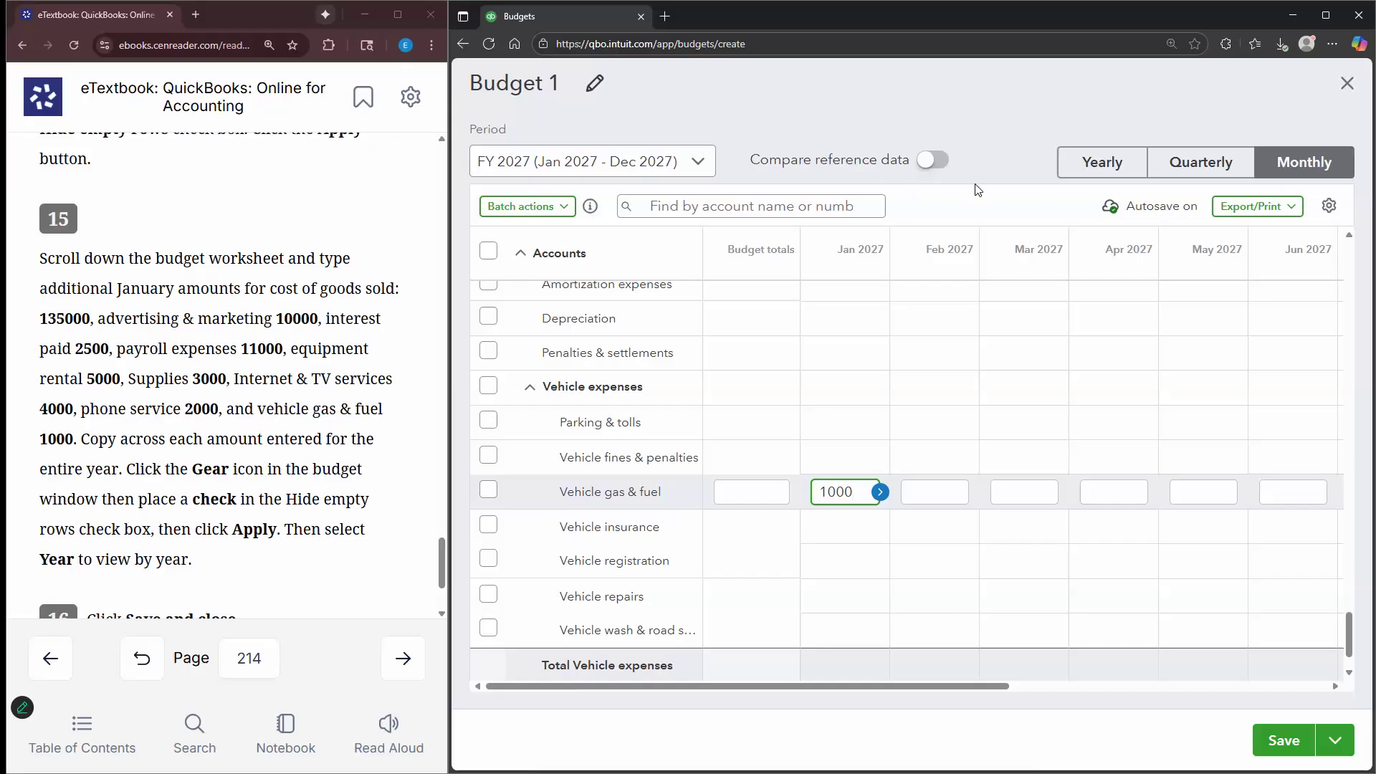
{"action": "left_click", "coordinate": [635, 459]}
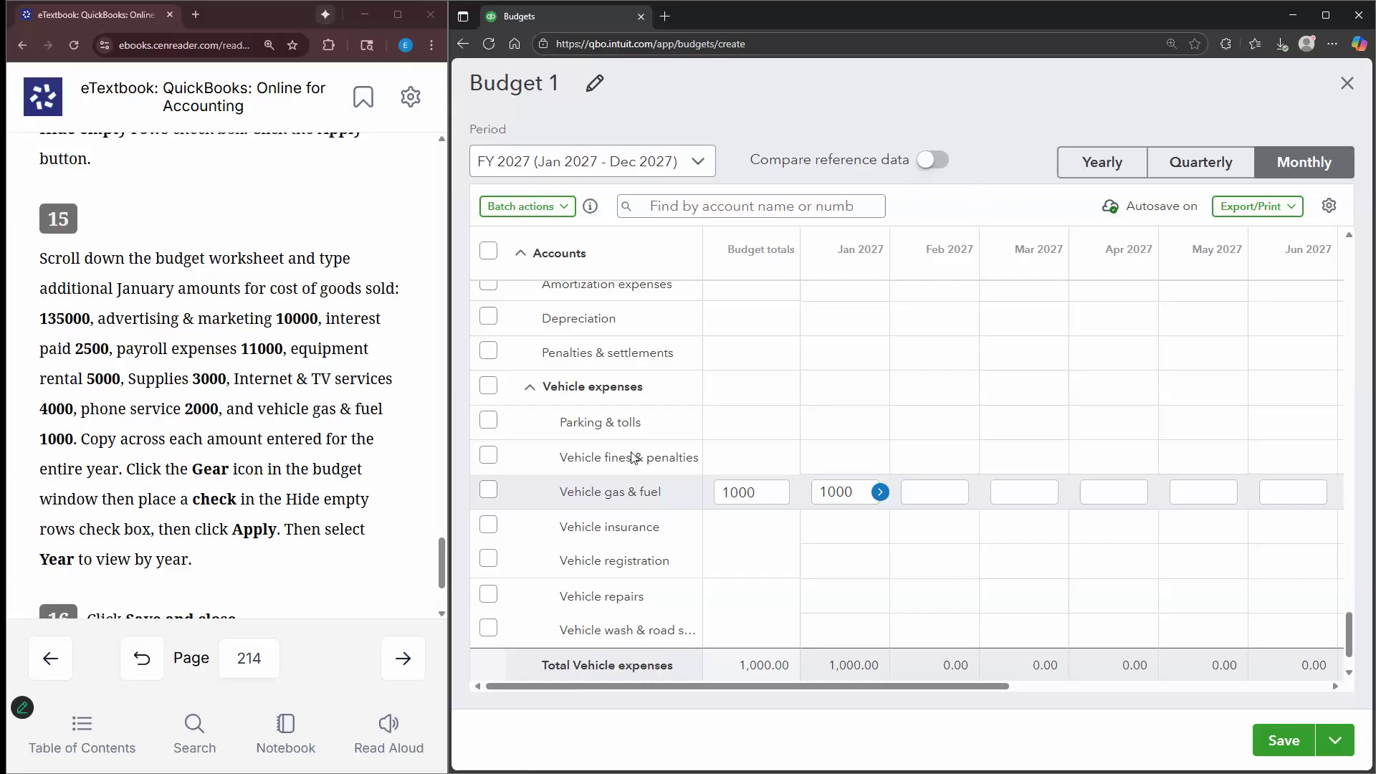
Hide the budget's empty rows and review the January amounts entered for the expense accounts
{"action": "left_click", "coordinate": [1330, 208]}
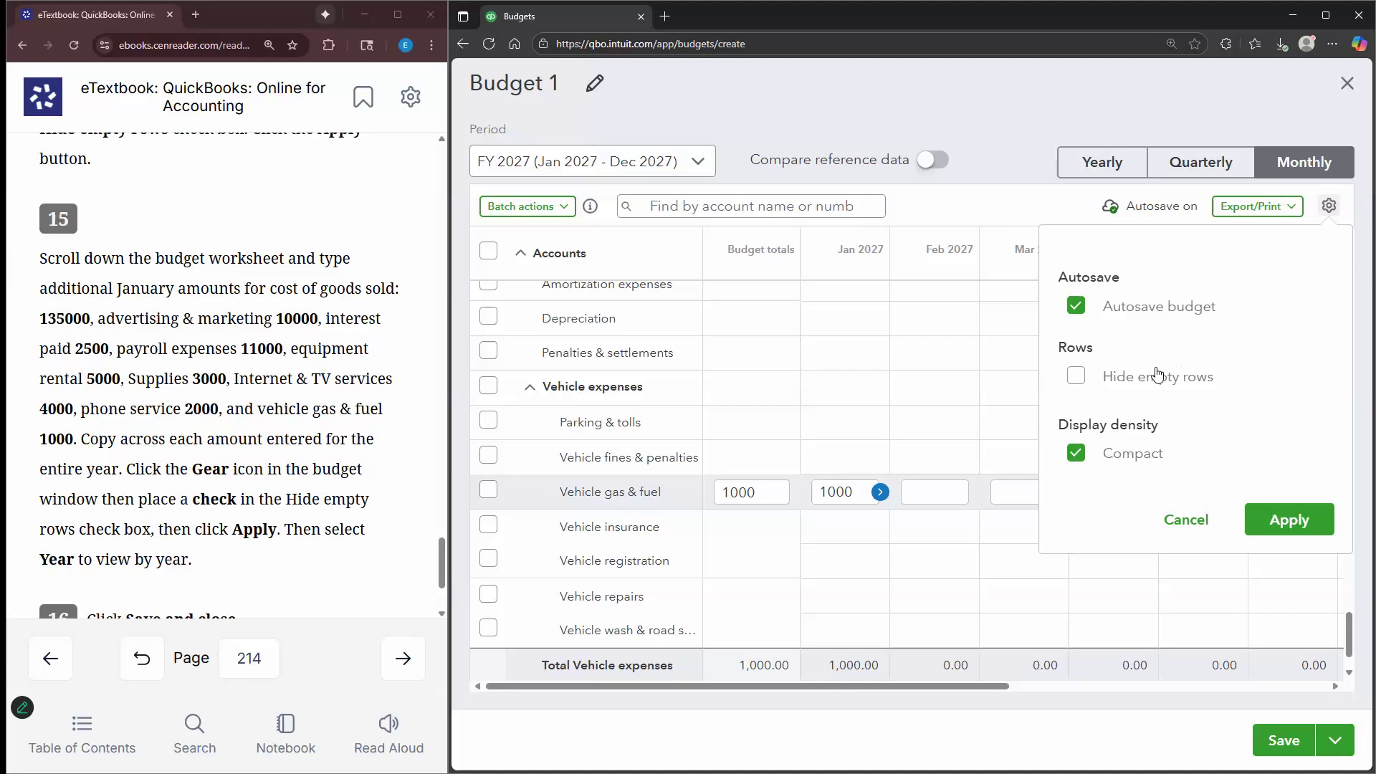
{"action": "left_click", "coordinate": [1076, 375]}
{"action": "left_click", "coordinate": [1298, 519]}
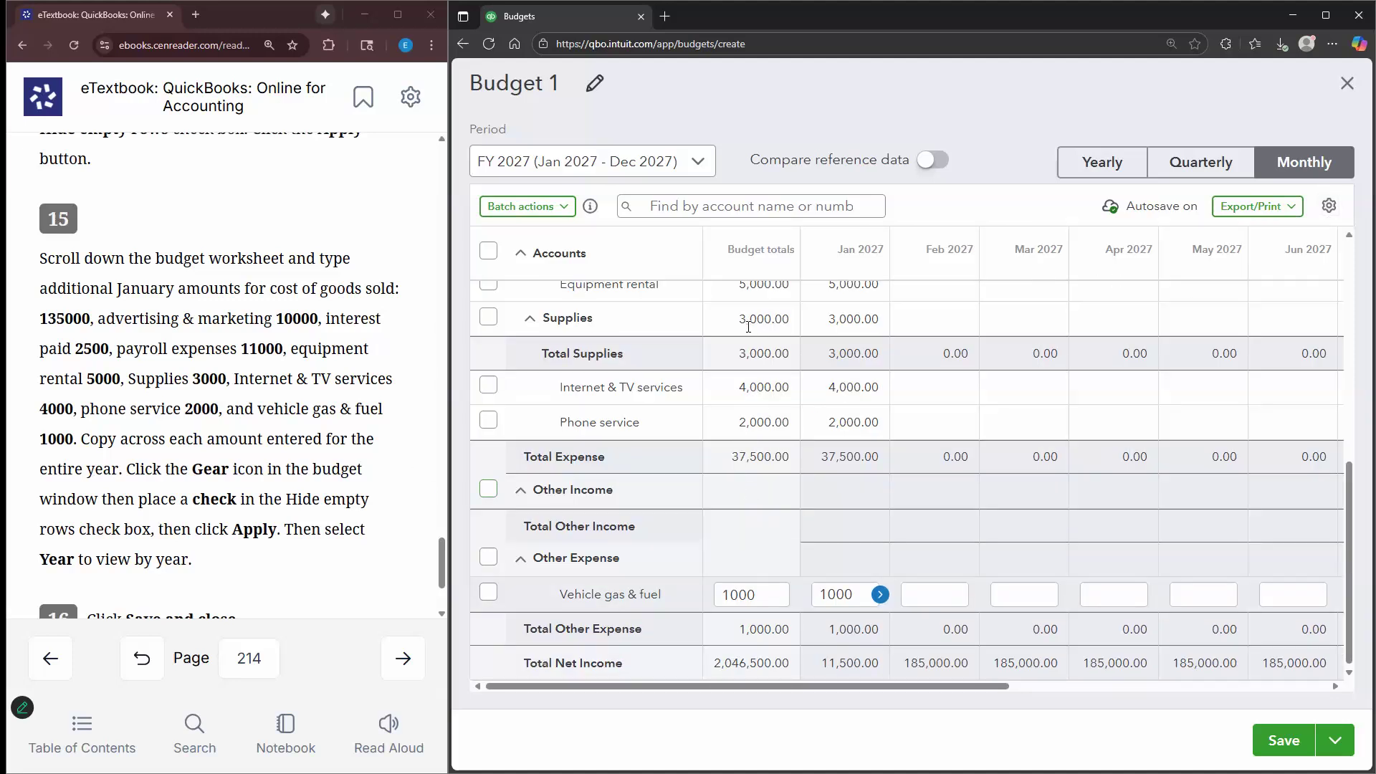
{"action": "scroll", "coordinate": [775, 424], "scroll_direction": "up", "scroll_amount": 3}
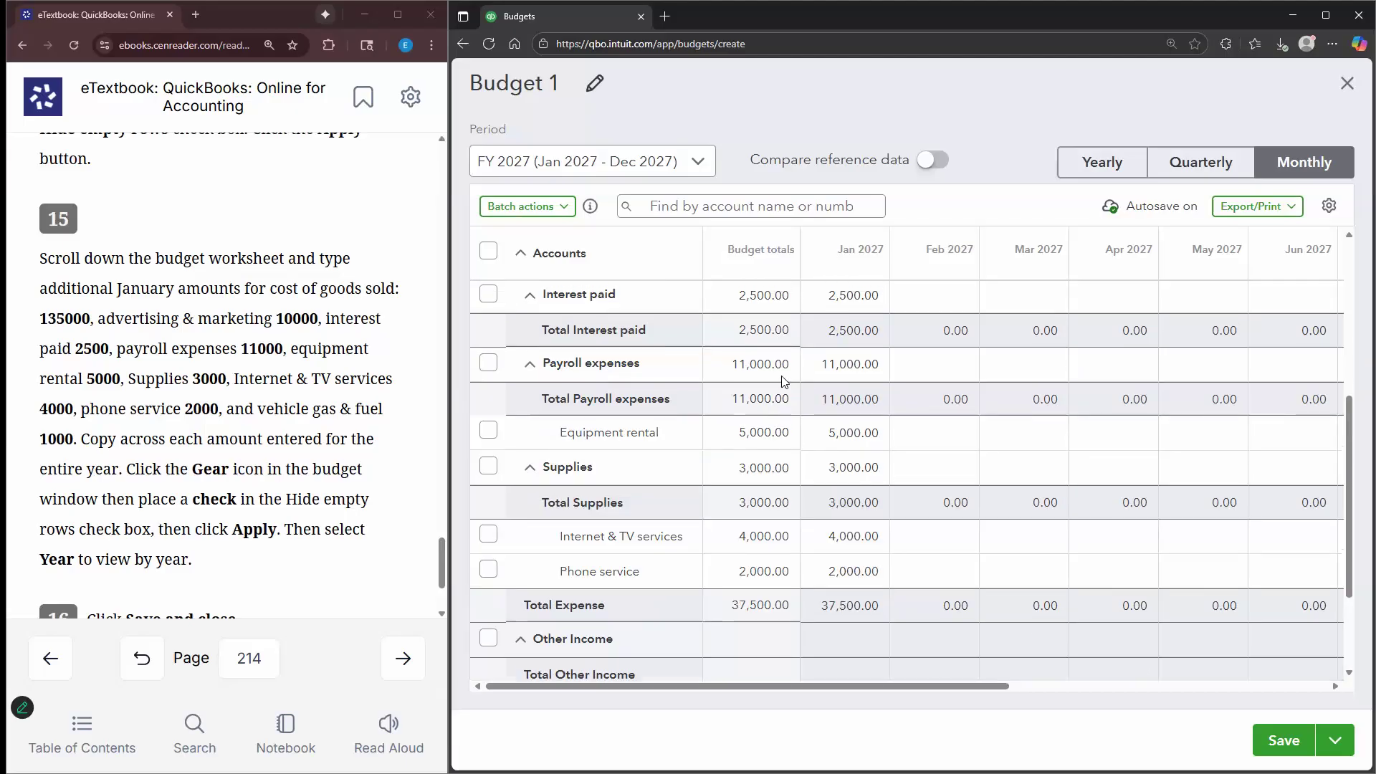
{"action": "scroll", "coordinate": [781, 418], "scroll_direction": "up", "scroll_amount": 1}
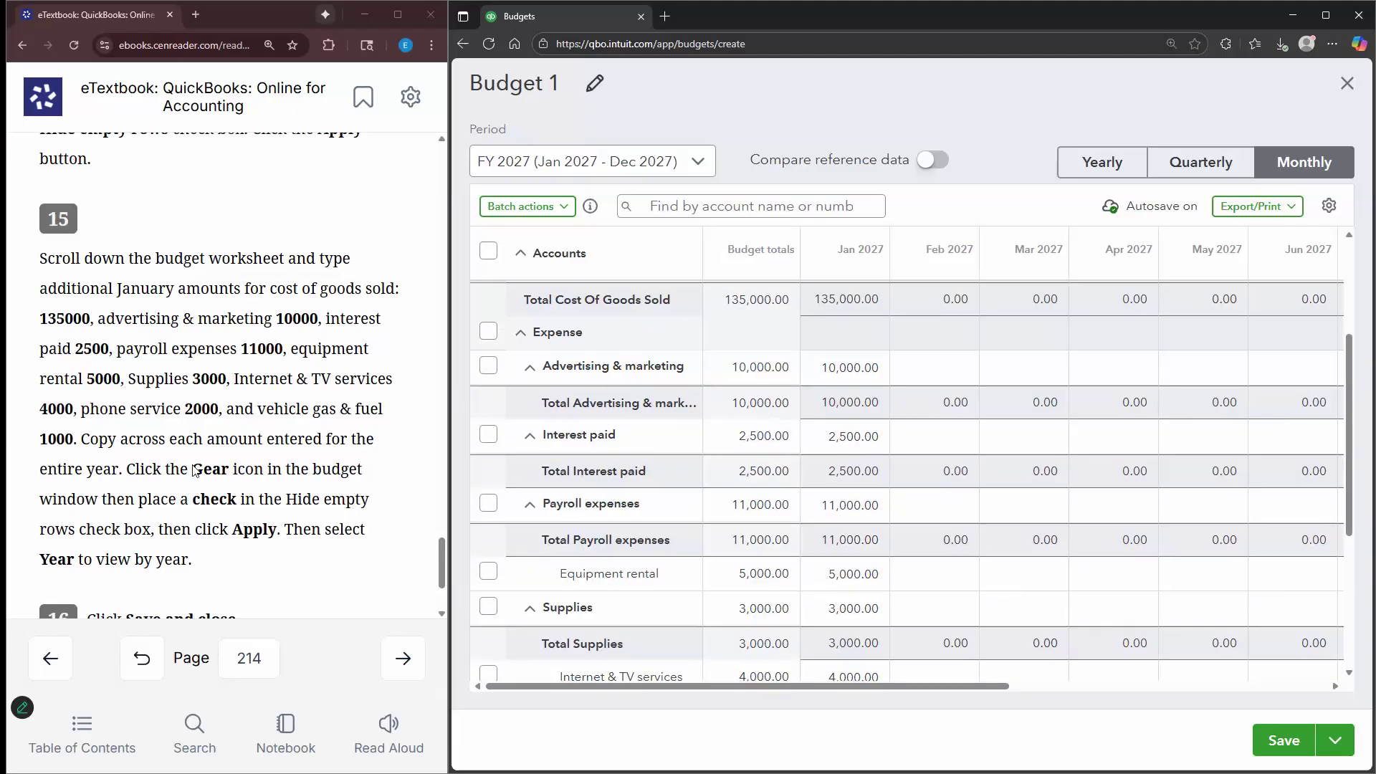
Switch the budget to Yearly view and compare its account totals with eTextbook step 15
{"action": "scroll", "coordinate": [215, 478], "scroll_direction": "down", "scroll_amount": 1}
{"action": "scroll", "coordinate": [265, 456], "scroll_direction": "down", "scroll_amount": 2}
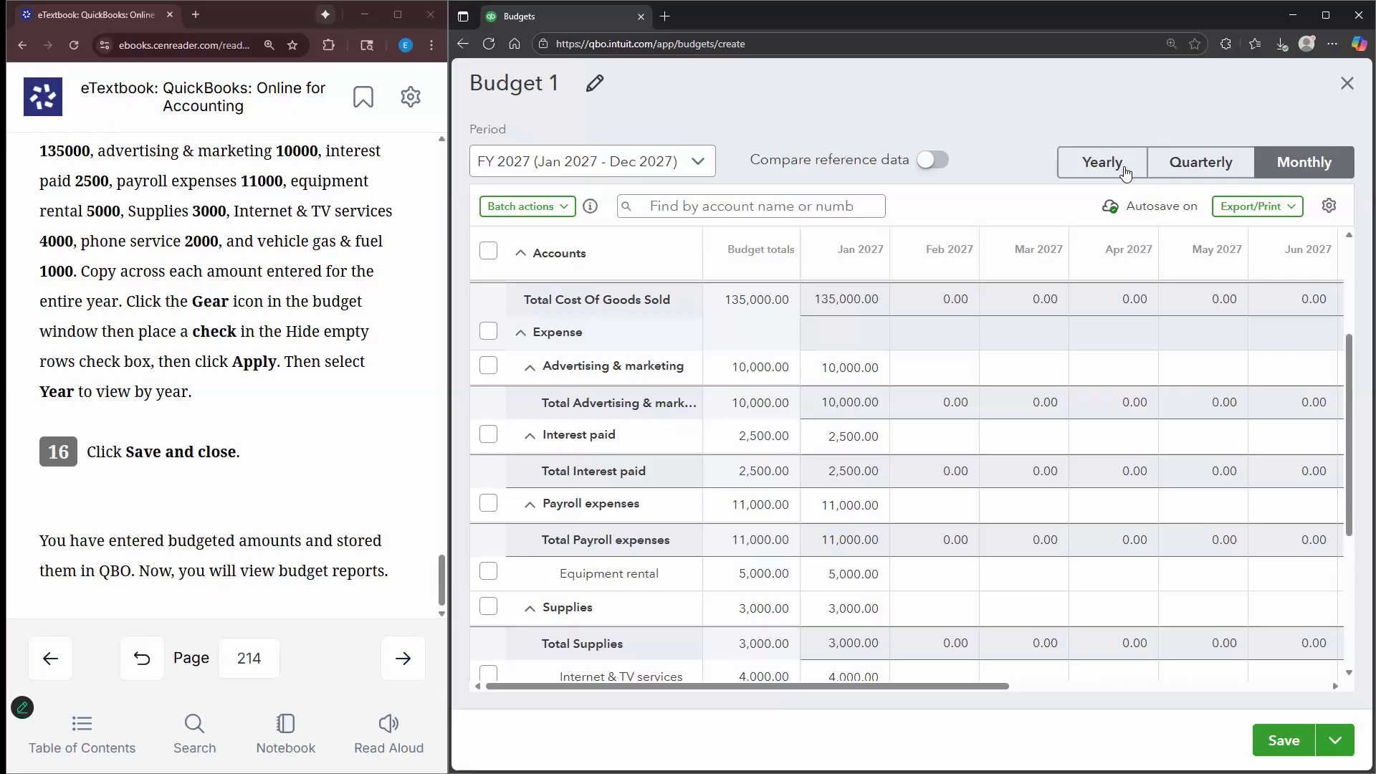
{"action": "left_click", "coordinate": [1102, 163]}
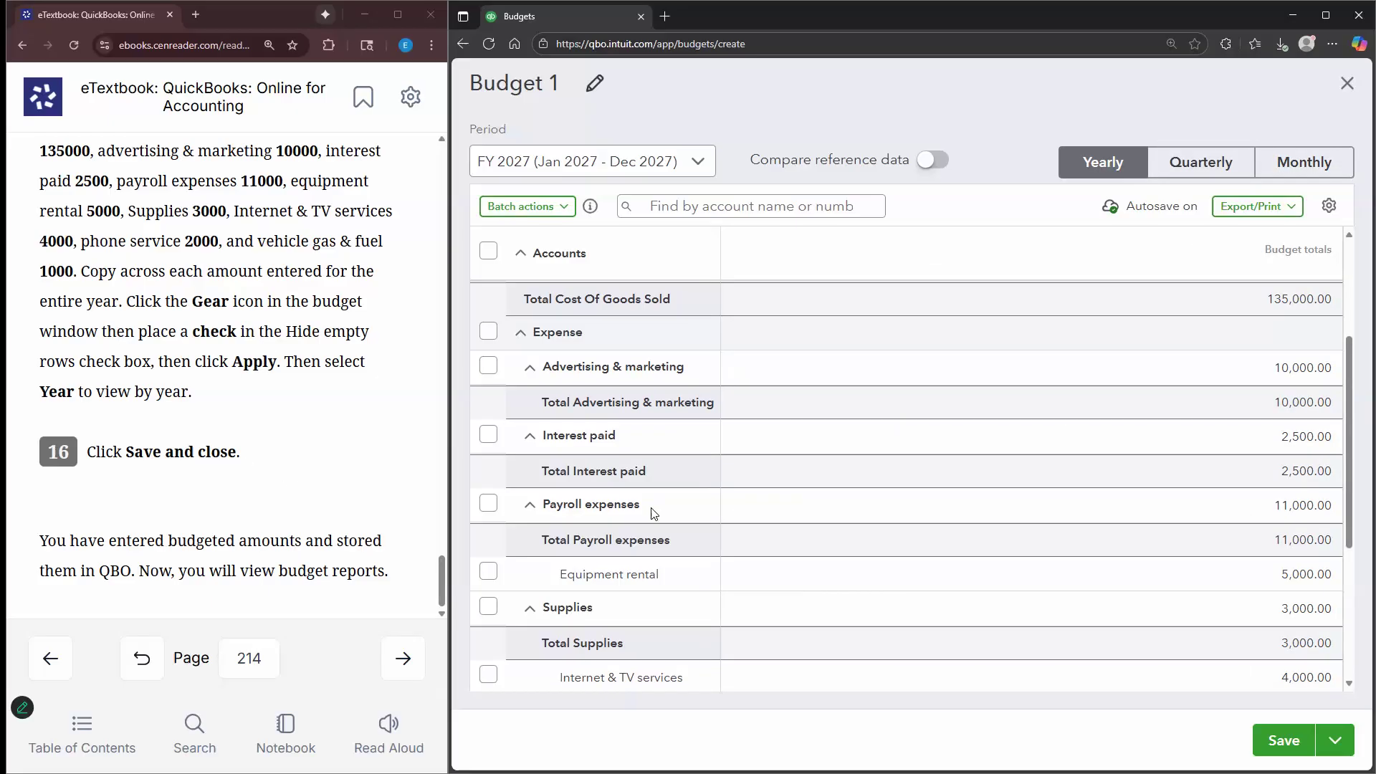
{"action": "scroll", "coordinate": [1046, 480], "scroll_direction": "up", "scroll_amount": 1}
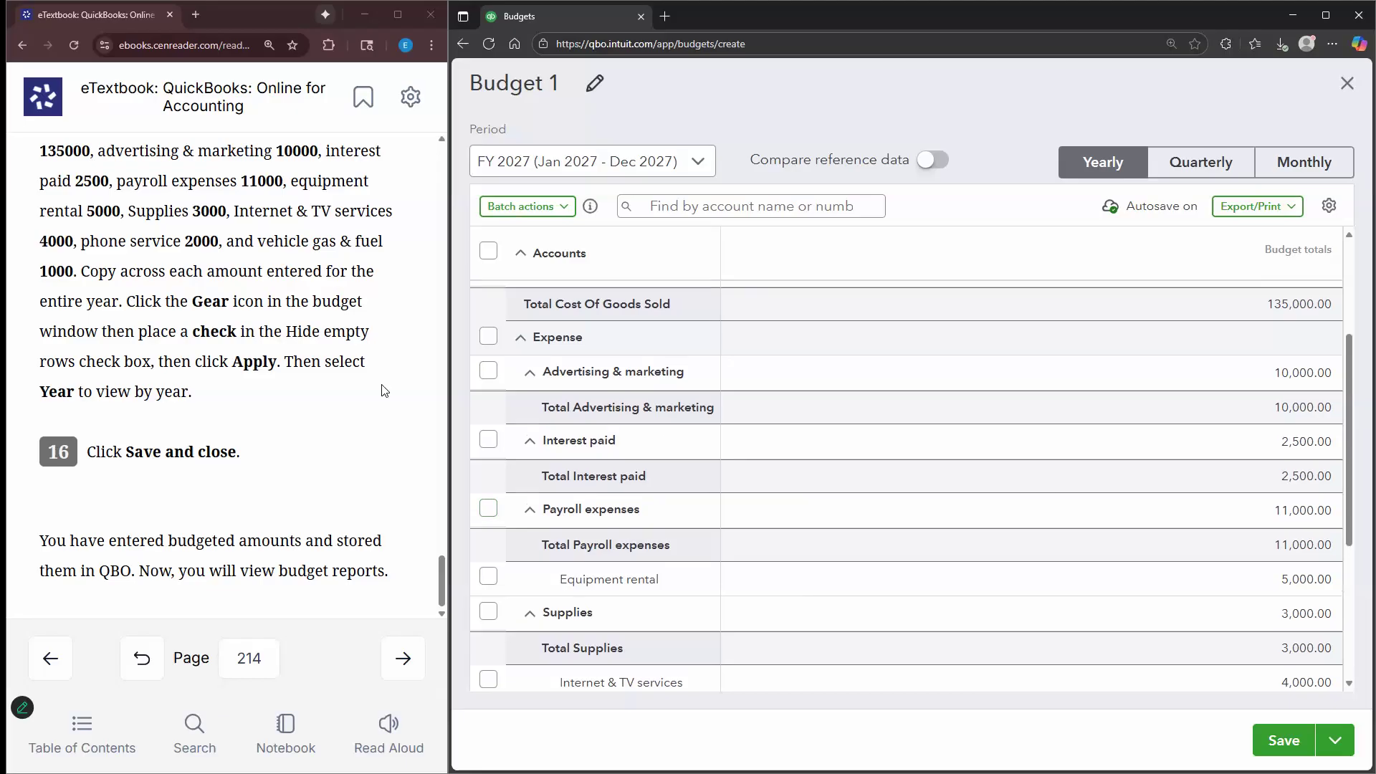
{"action": "scroll", "coordinate": [387, 402], "scroll_direction": "up", "scroll_amount": 2}
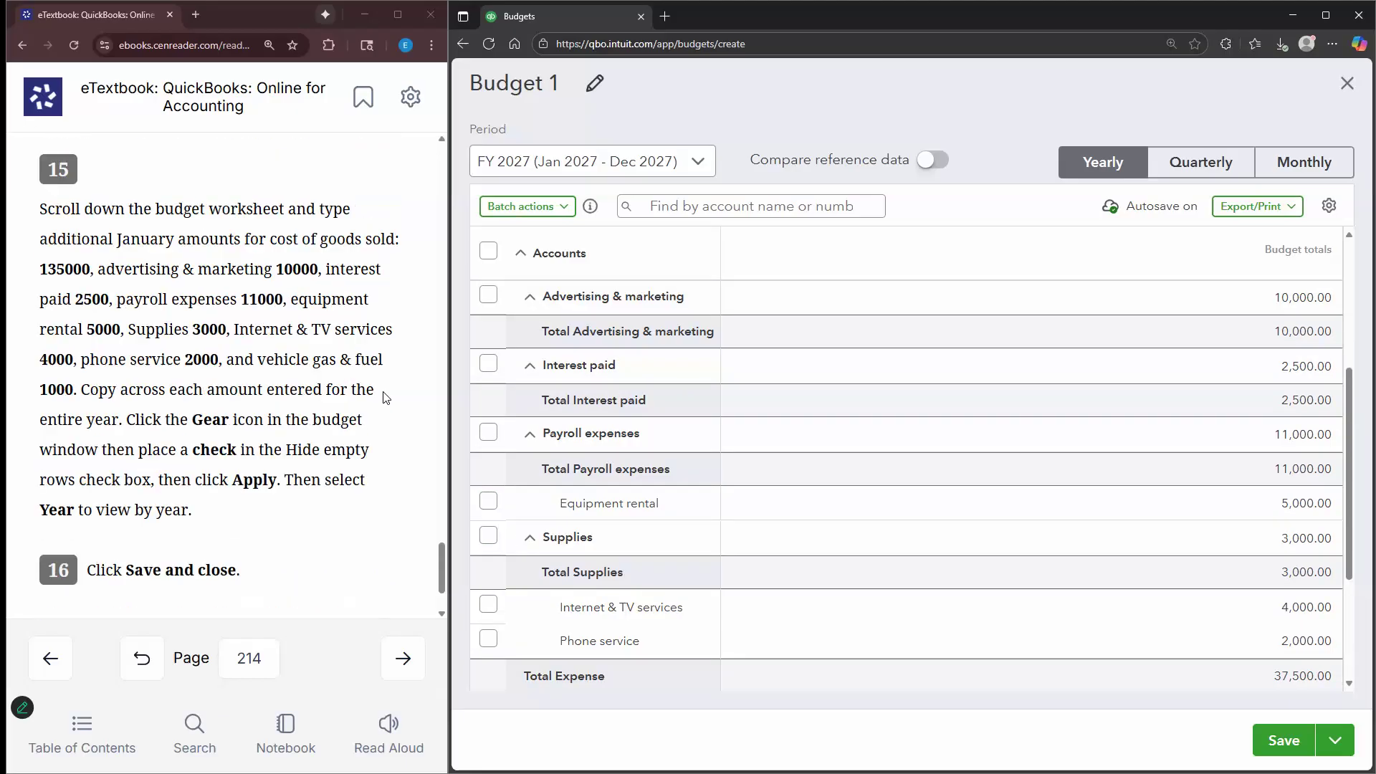
{"action": "scroll", "coordinate": [1261, 387], "scroll_direction": "up", "scroll_amount": 2}
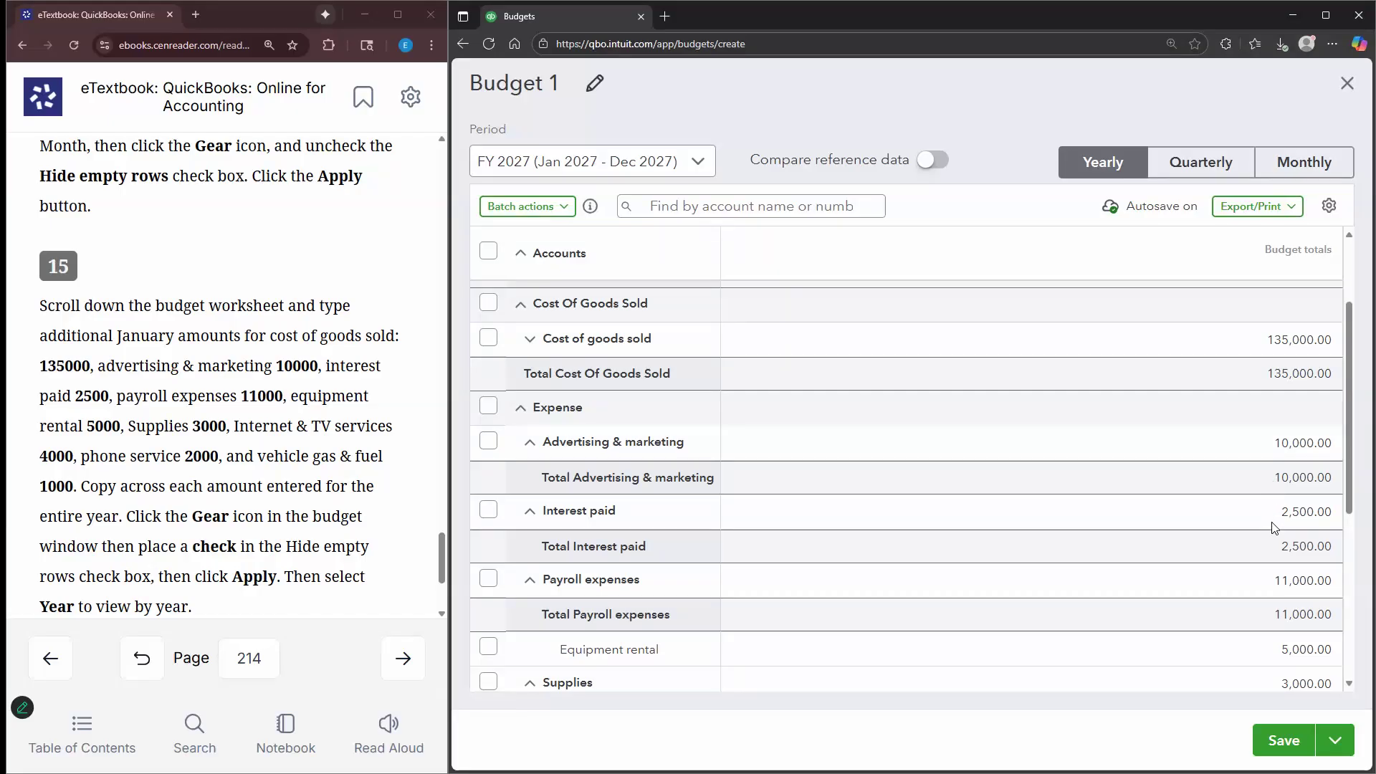
Check the remaining yearly budget totals against eTextbook step 15, and save and close Budget 1
{"action": "scroll", "coordinate": [1270, 520], "scroll_direction": "down", "scroll_amount": 1}
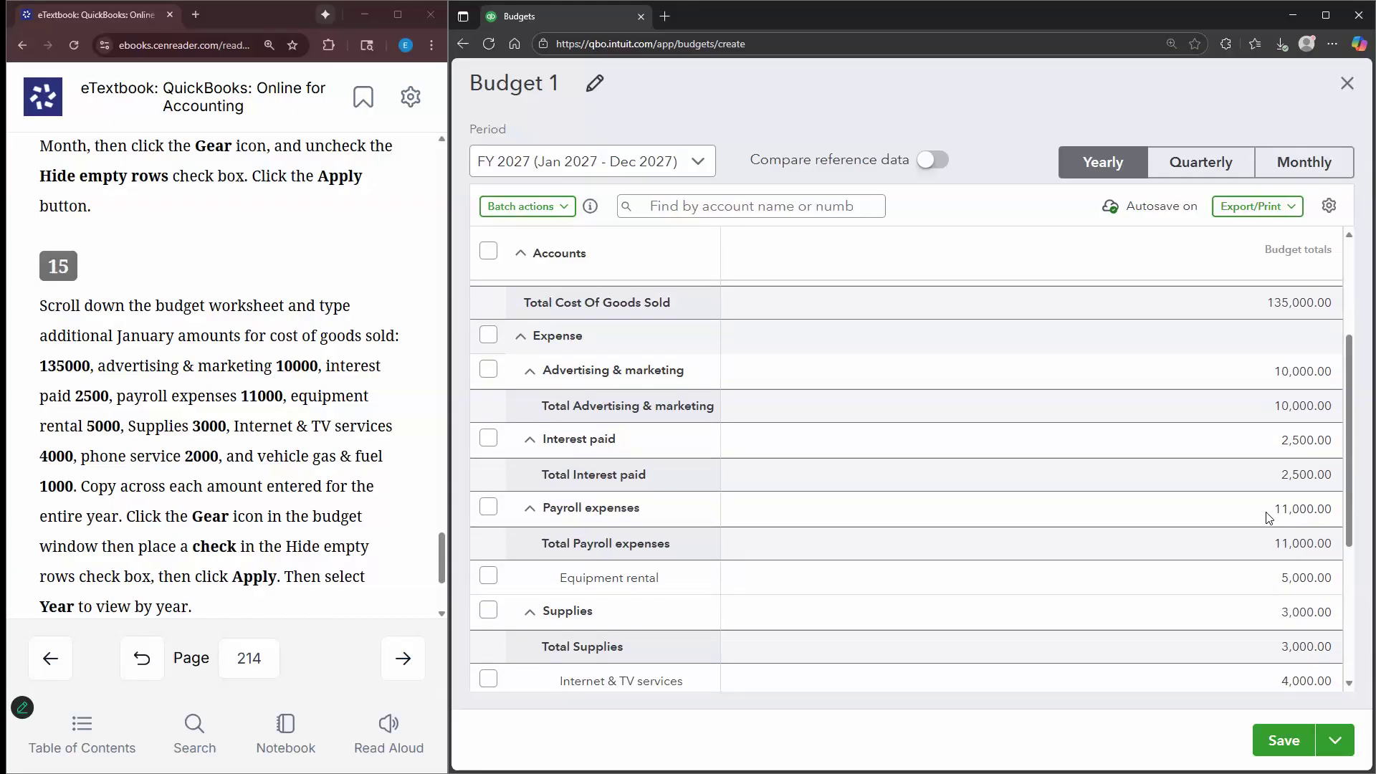
{"action": "scroll", "coordinate": [1269, 517], "scroll_direction": "down", "scroll_amount": 1}
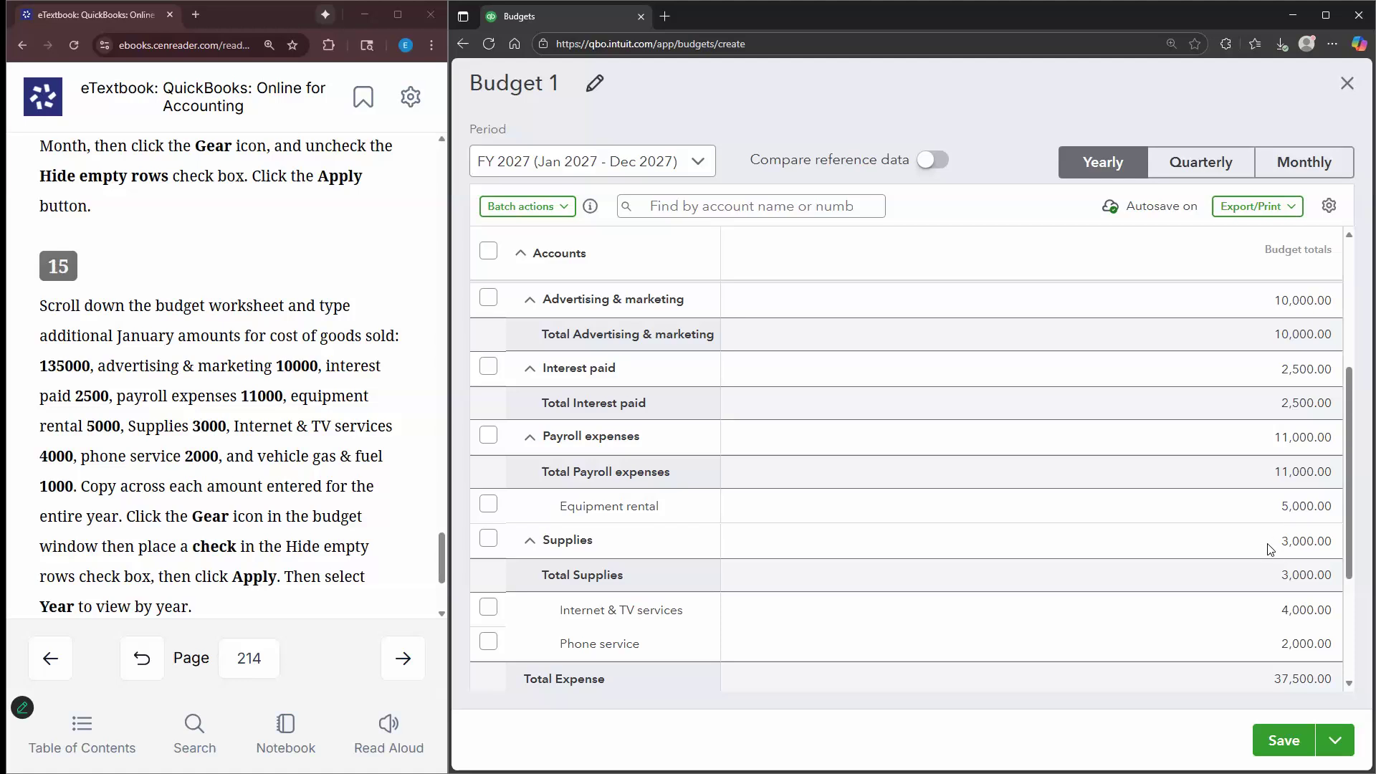
{"action": "scroll", "coordinate": [1269, 549], "scroll_direction": "down", "scroll_amount": 1}
{"action": "scroll", "coordinate": [1270, 549], "scroll_direction": "down", "scroll_amount": 1}
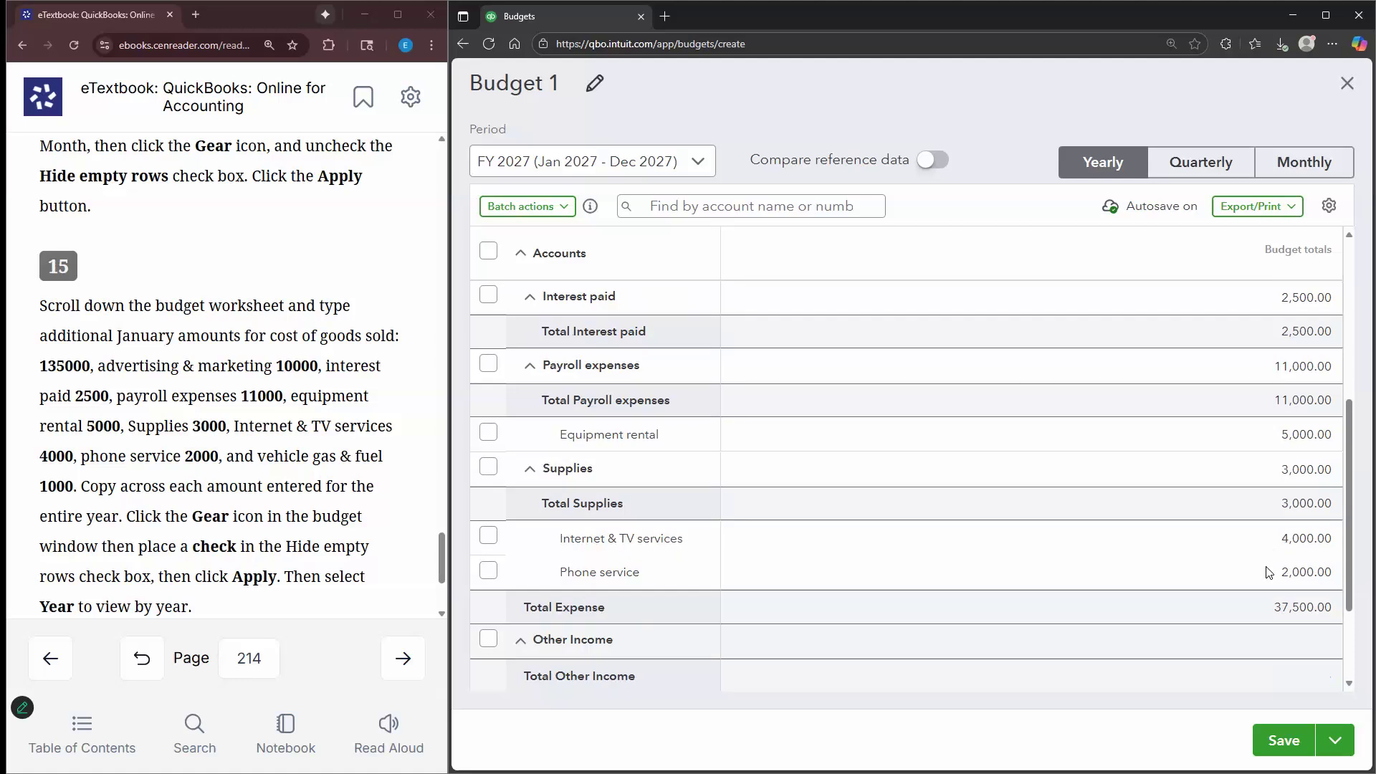
{"action": "scroll", "coordinate": [1261, 551], "scroll_direction": "down", "scroll_amount": 1}
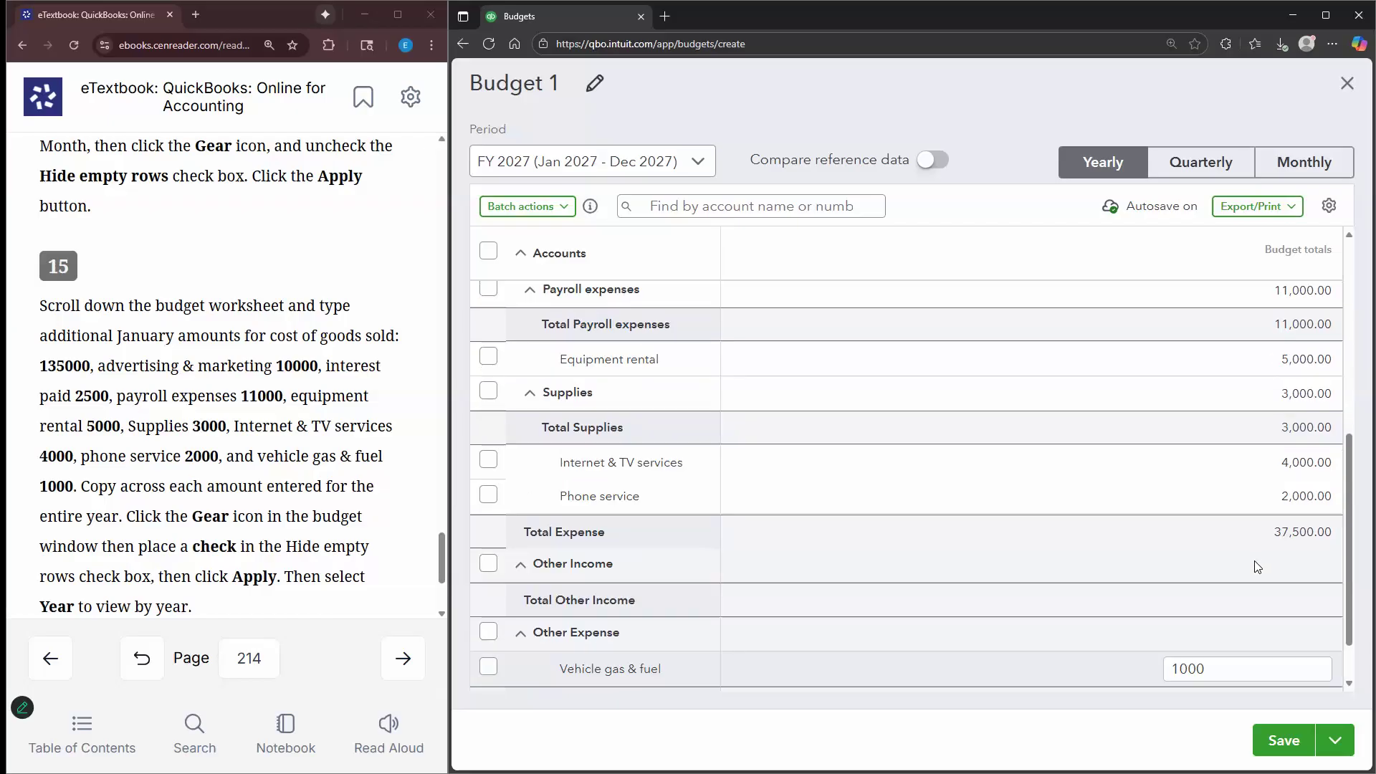
{"action": "left_click", "coordinate": [606, 492]}
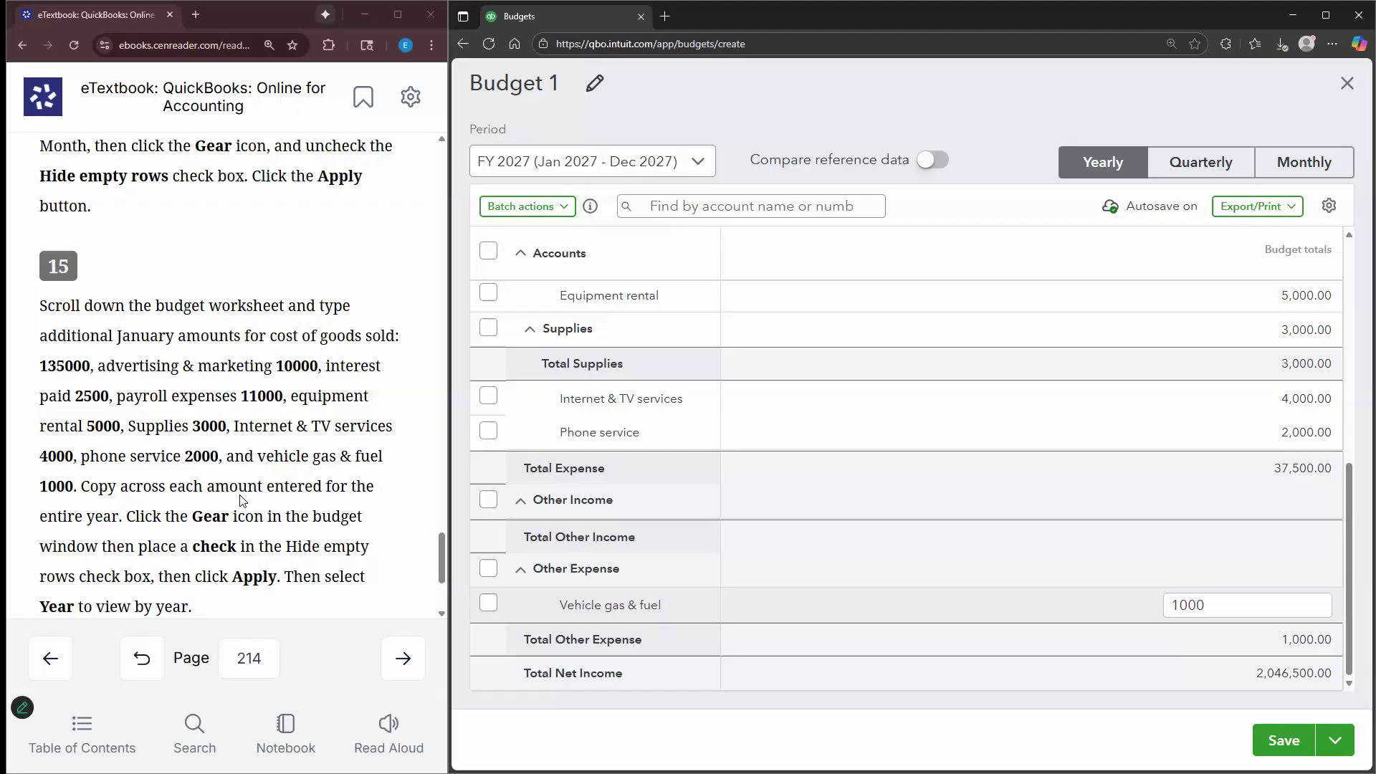
{"action": "scroll", "coordinate": [244, 501], "scroll_direction": "down", "scroll_amount": 3}
{"action": "left_click", "coordinate": [1335, 740]}
{"action": "left_click", "coordinate": [1311, 706]}
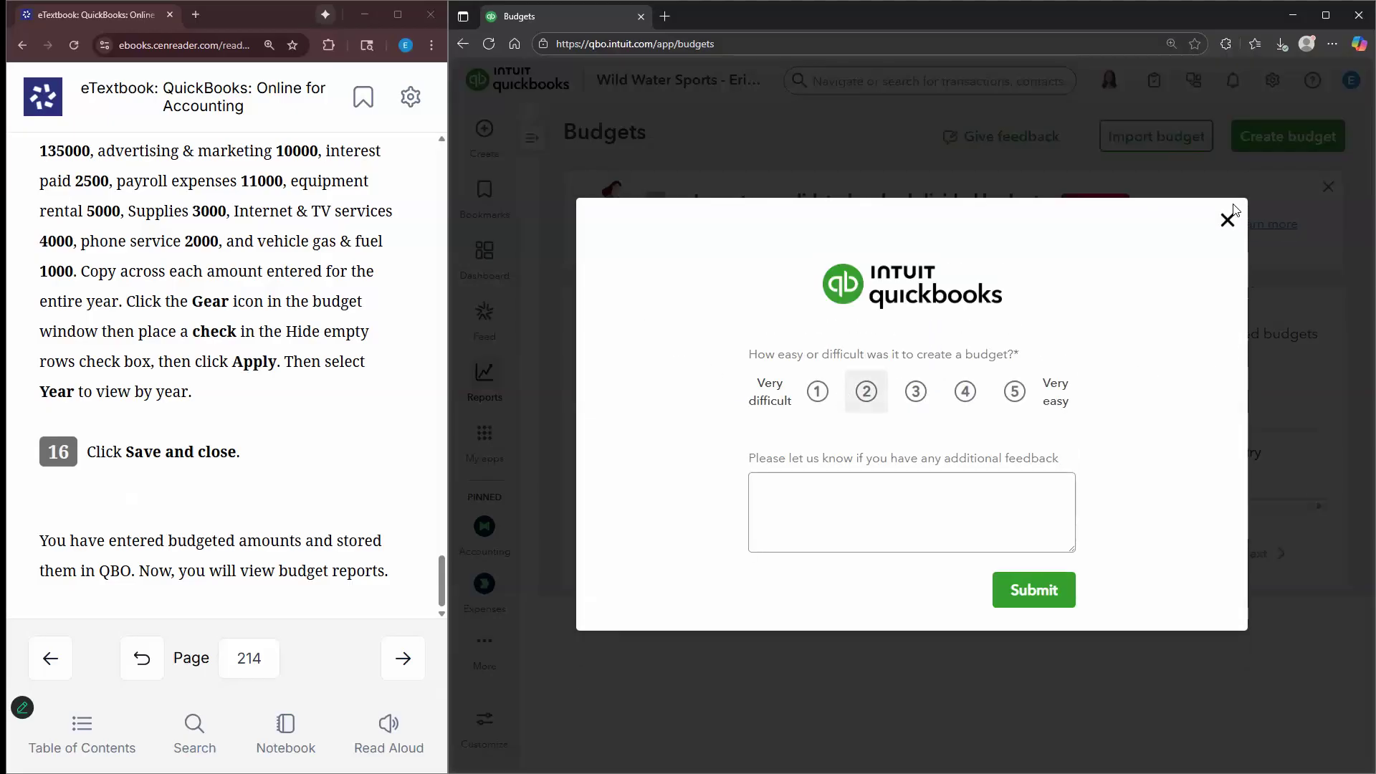
Advance the eTextbook to the Budget Reports section on page 218 and open the standard reports list in QuickBooks
{"action": "left_click", "coordinate": [416, 661]}
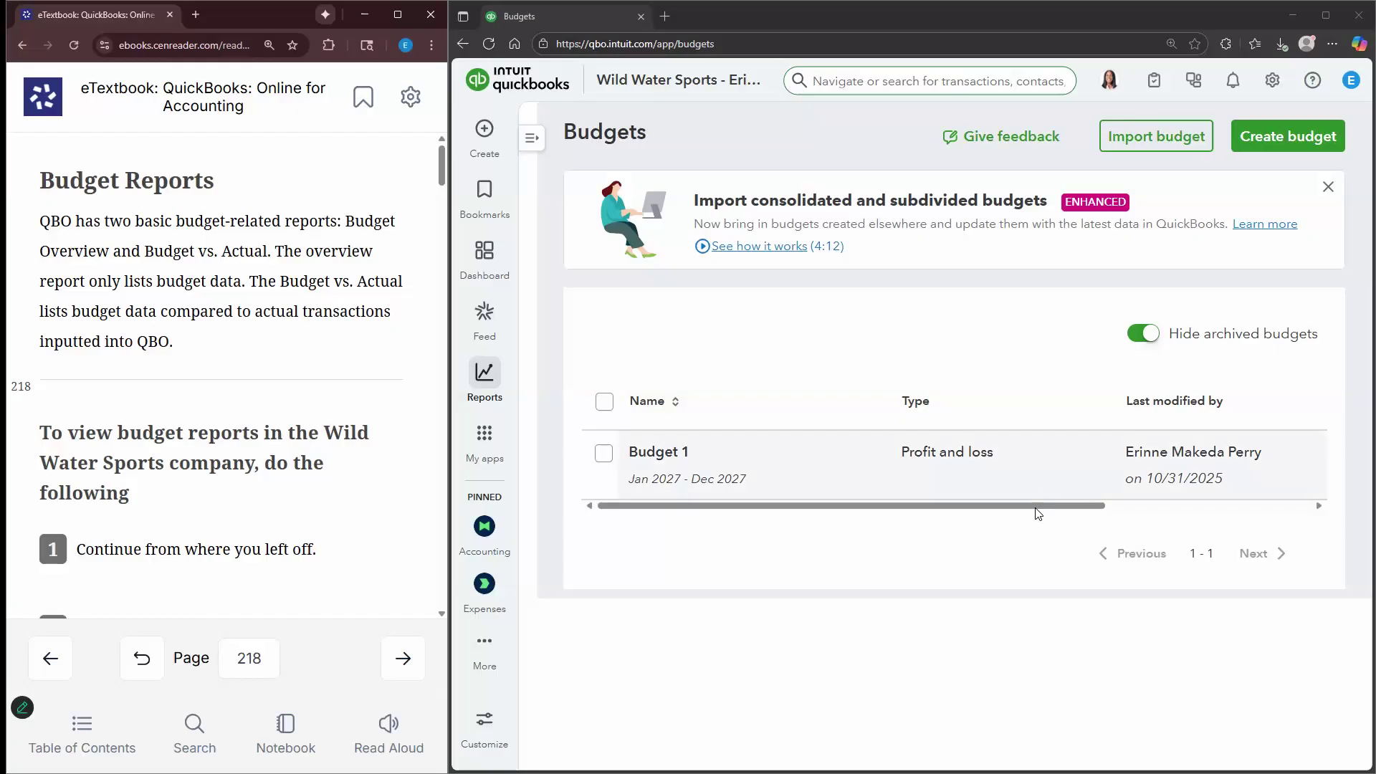
{"action": "left_click", "coordinate": [497, 187]}
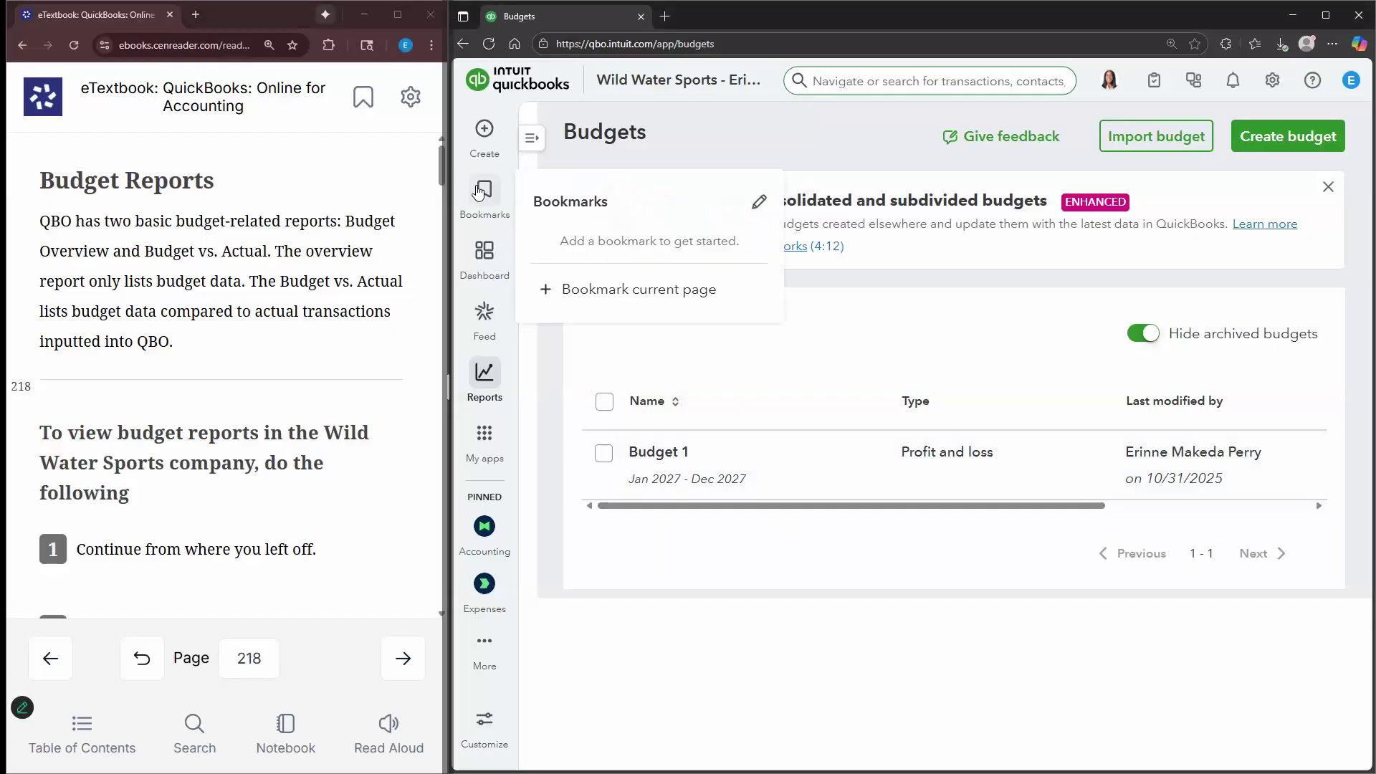
{"action": "left_click", "coordinate": [573, 414]}
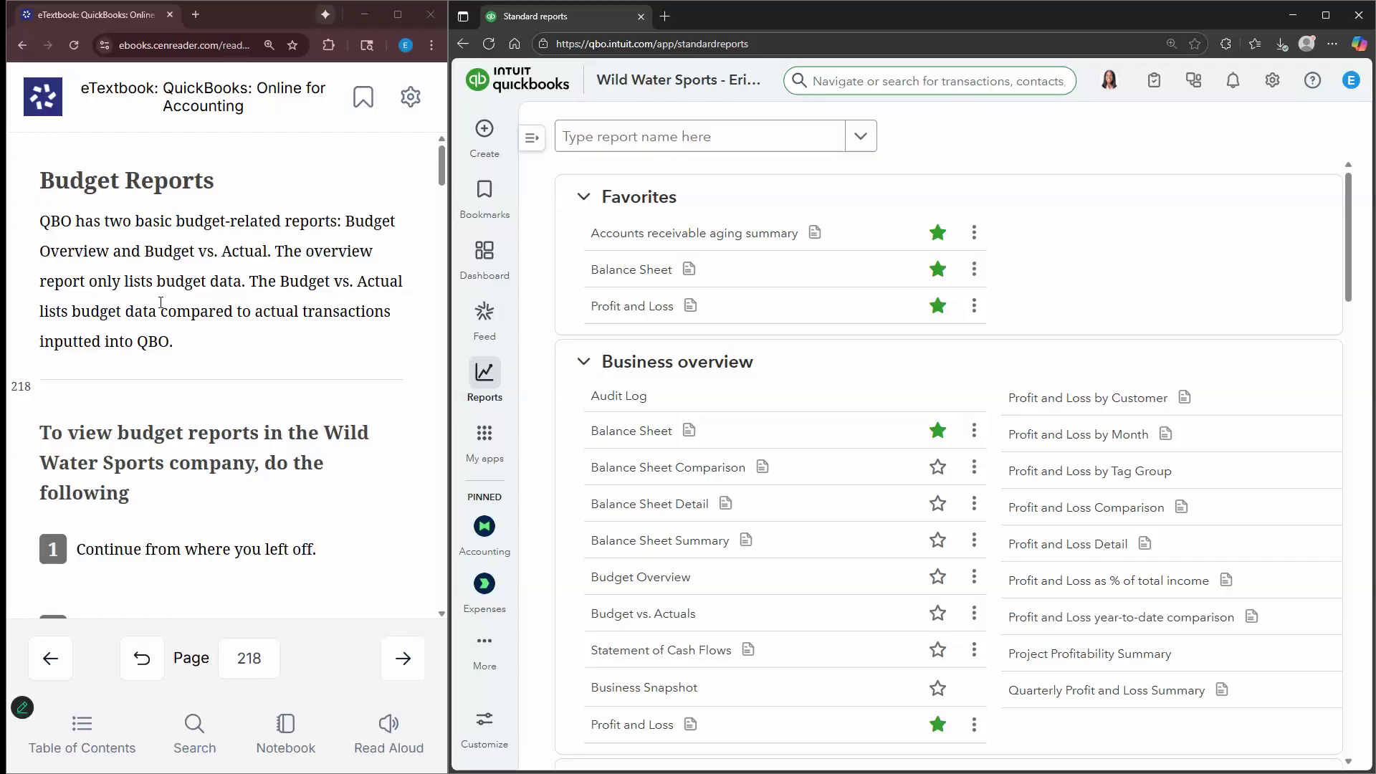
{"action": "scroll", "coordinate": [229, 350], "scroll_direction": "down", "scroll_amount": 3}
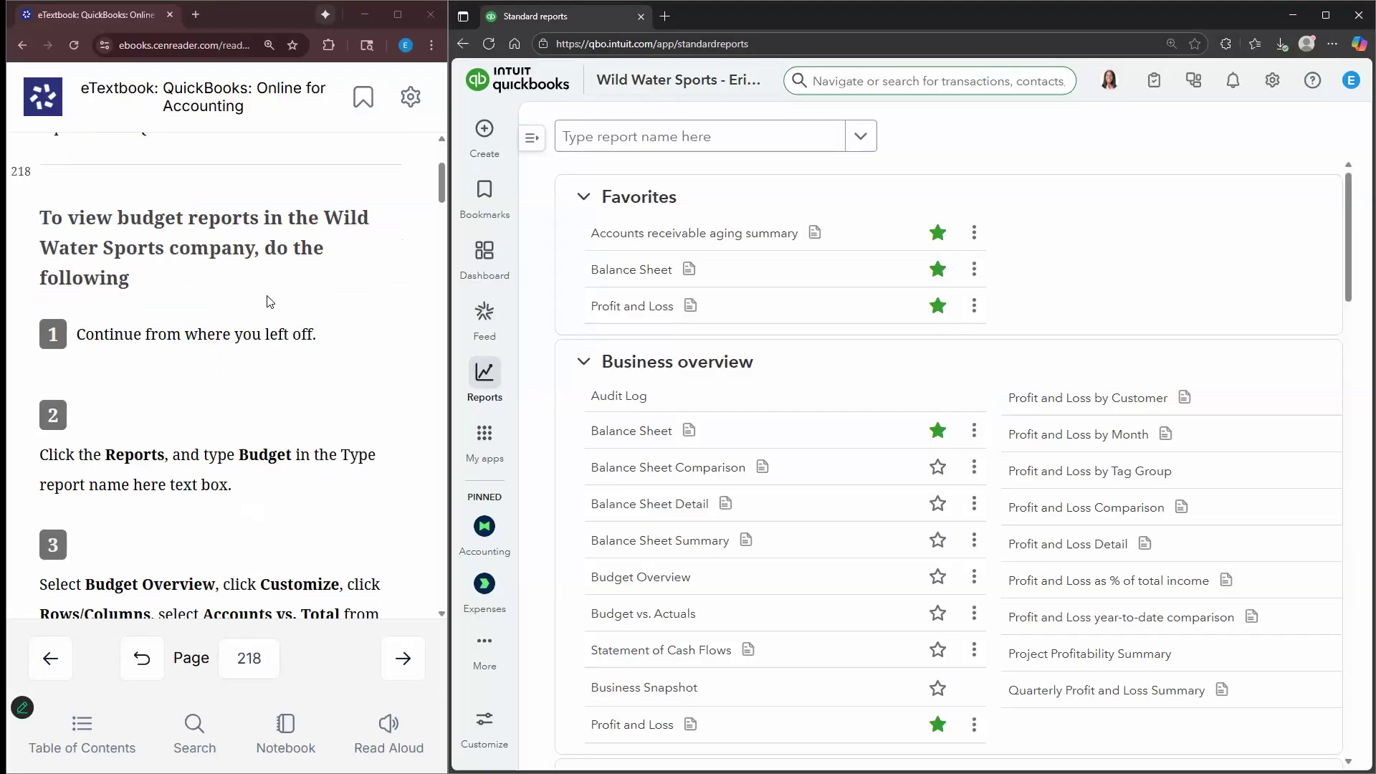
{"action": "scroll", "coordinate": [275, 331], "scroll_direction": "down", "scroll_amount": 1}
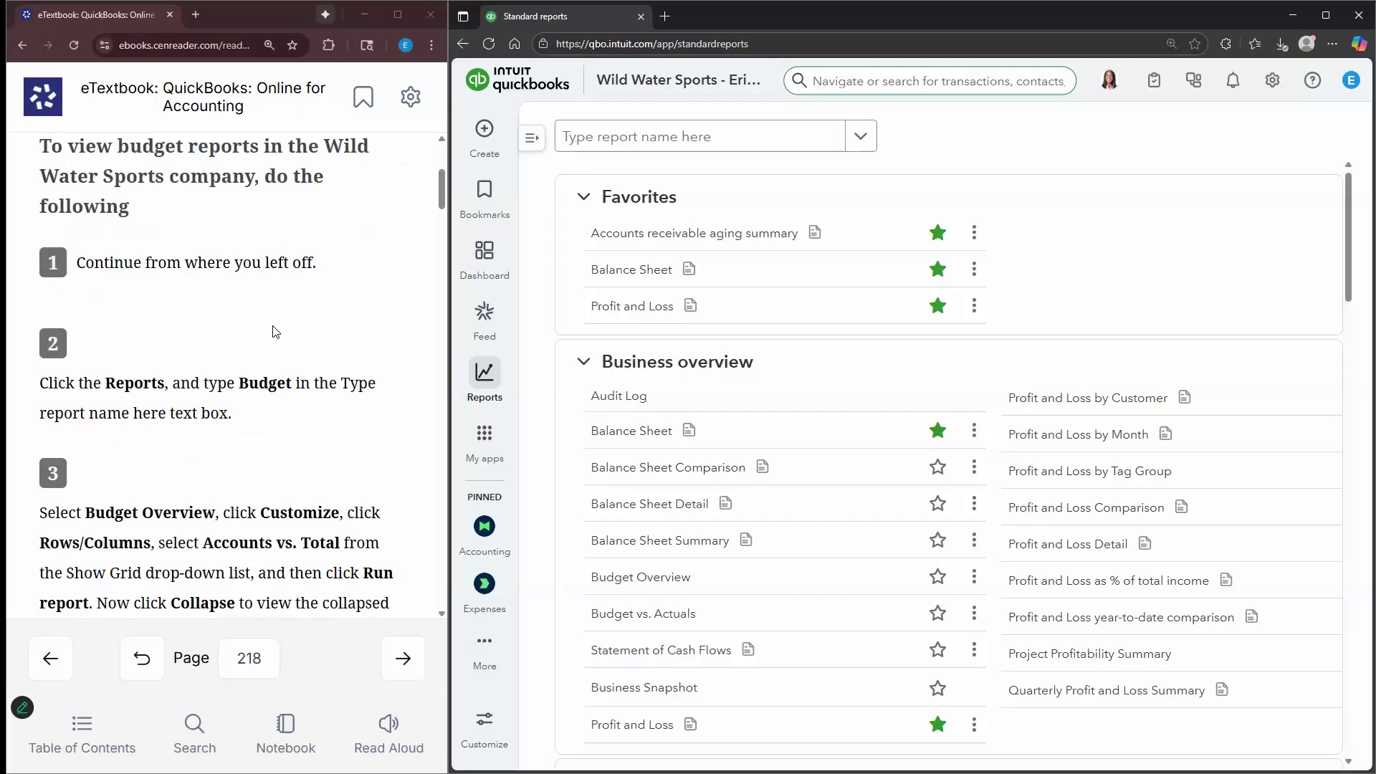
Search the report names for "budg" and open the Budget Overview report
{"action": "left_click", "coordinate": [599, 140]}
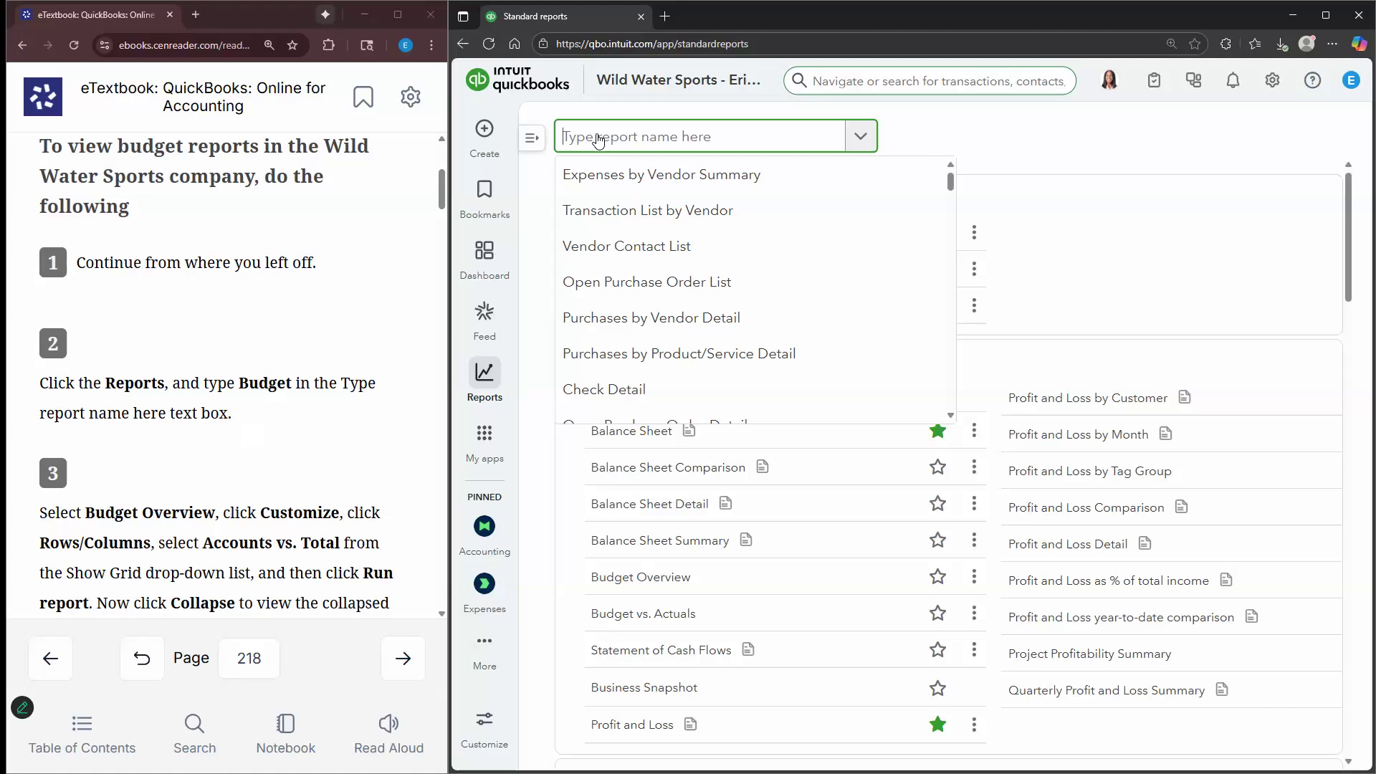
{"action": "type", "text": "budg"}
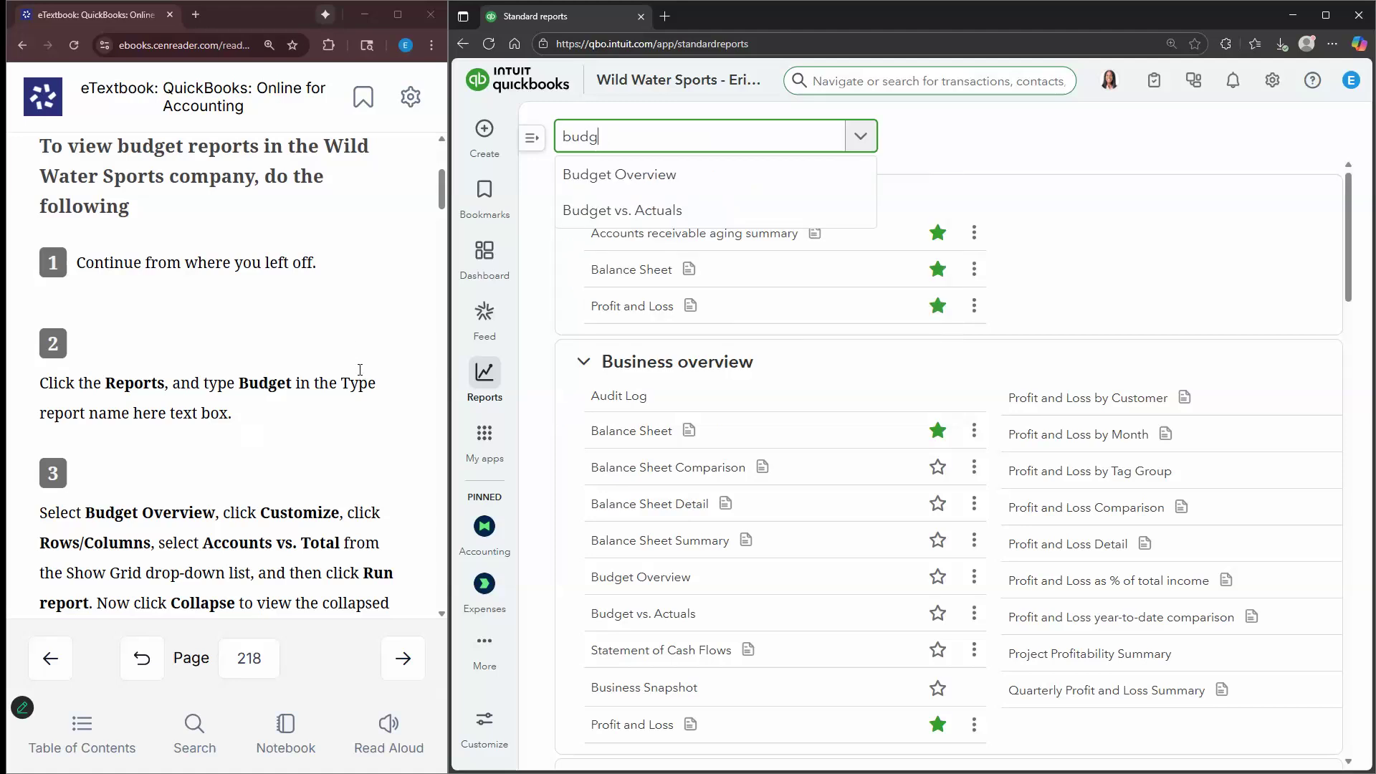
{"action": "scroll", "coordinate": [136, 301], "scroll_direction": "down", "scroll_amount": 3}
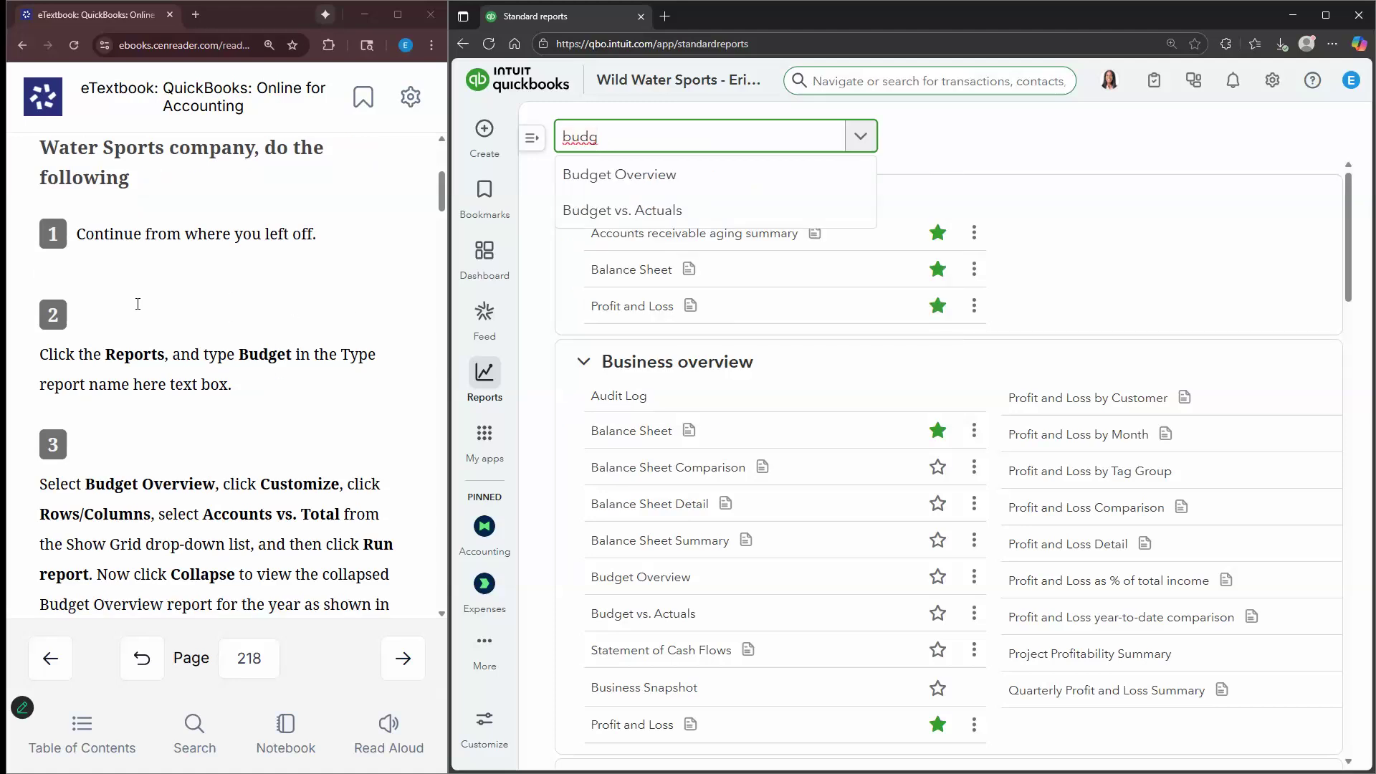
{"action": "left_click", "coordinate": [632, 176]}
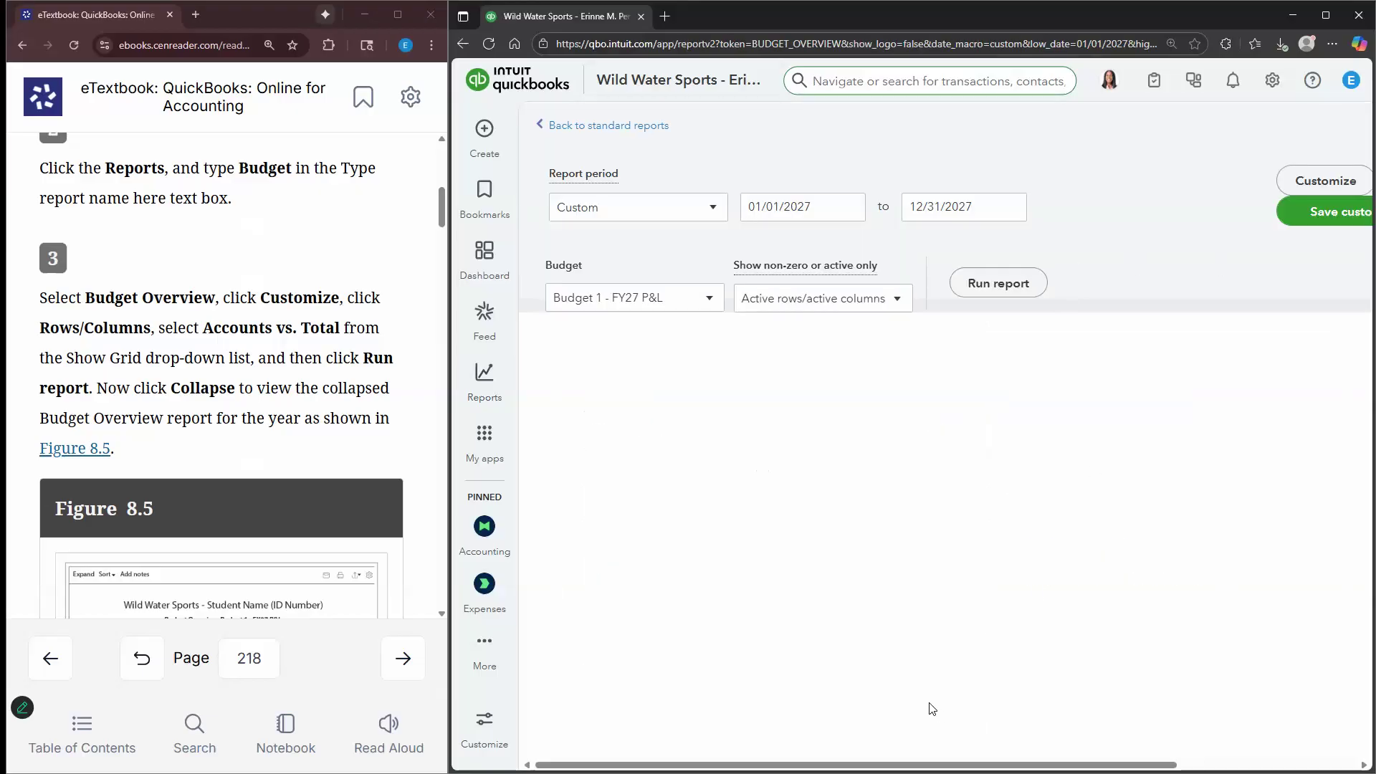
Customize the Budget Overview report to show the grid as Accounts vs. Total and run it
{"action": "left_click", "coordinate": [1313, 214]}
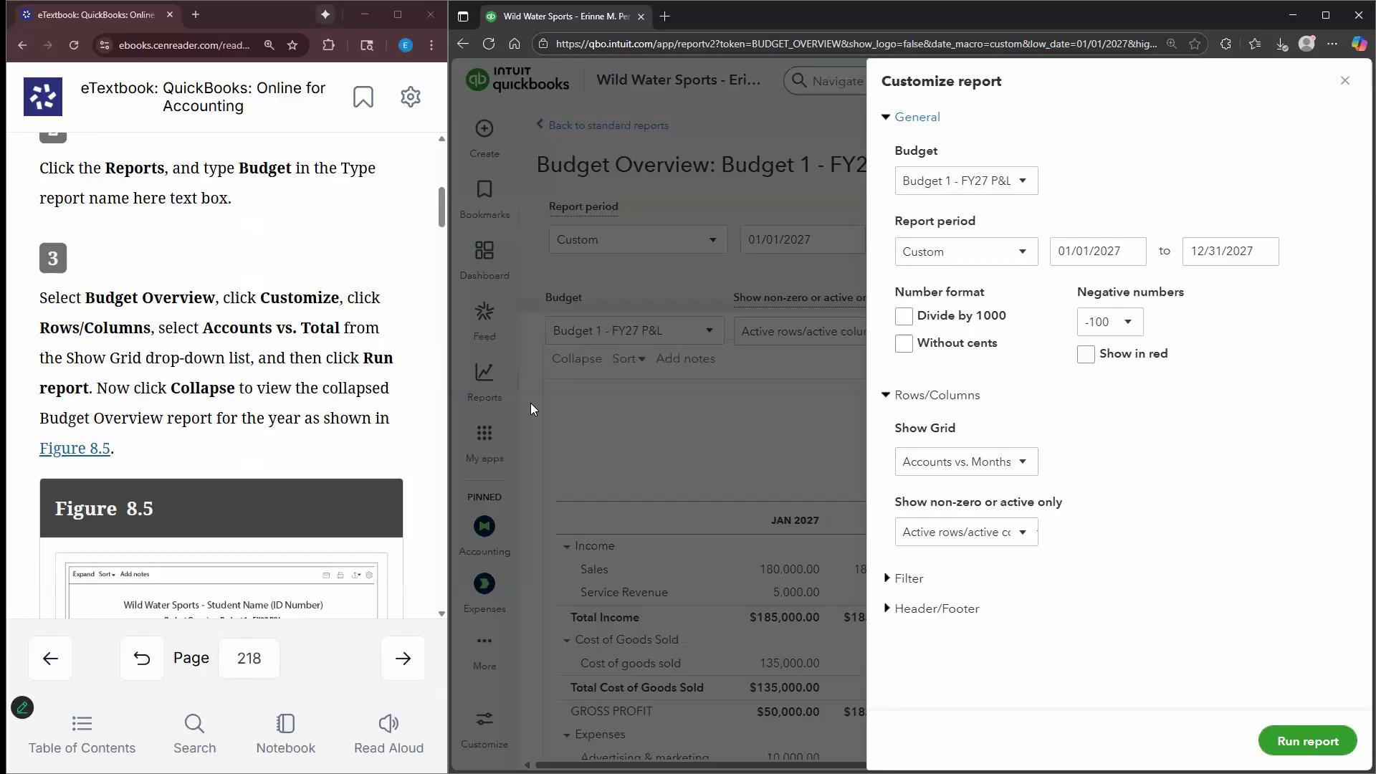
{"action": "left_click", "coordinate": [892, 403]}
{"action": "left_click", "coordinate": [964, 469]}
{"action": "left_click", "coordinate": [968, 549]}
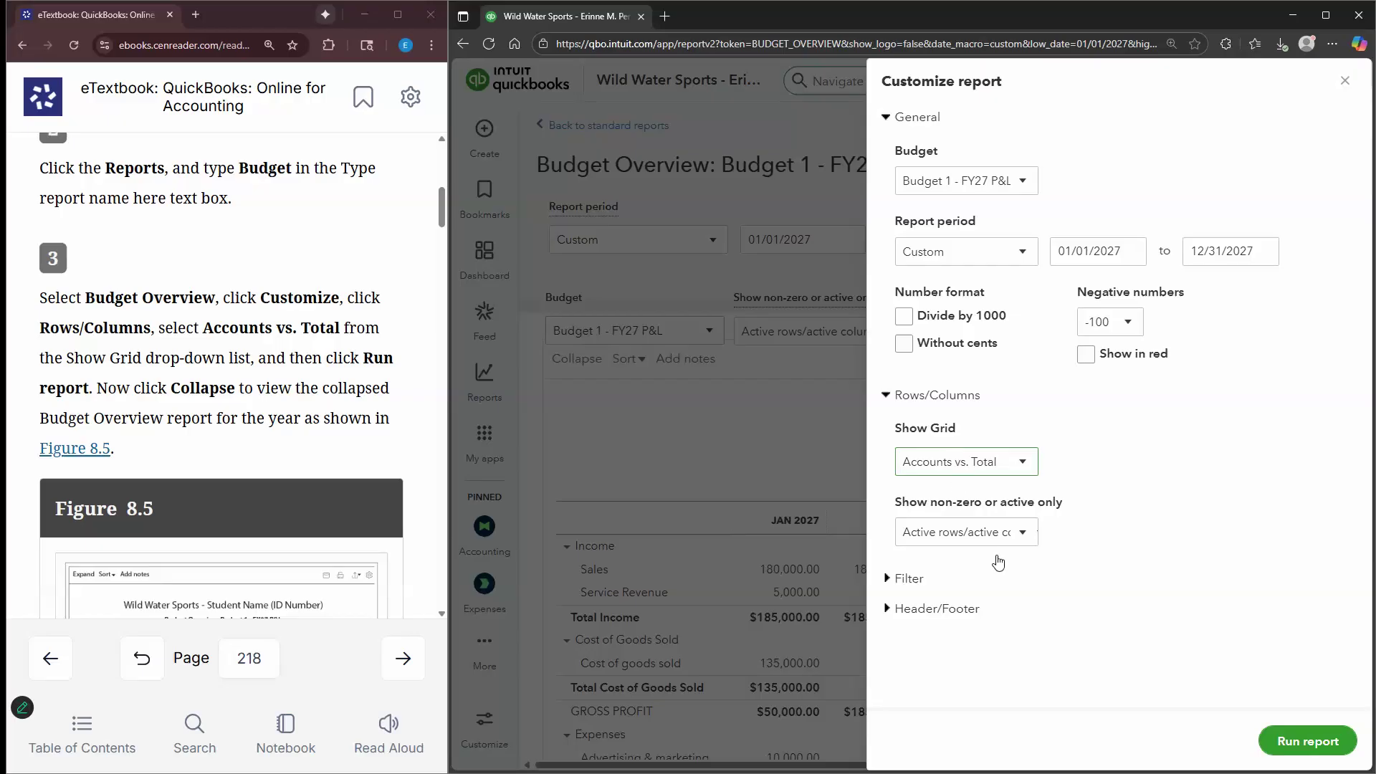
{"action": "left_click", "coordinate": [1289, 740]}
Collapse the subaccount rows in the Budget Overview report
{"action": "scroll", "coordinate": [866, 198], "scroll_direction": "down", "scroll_amount": 3}
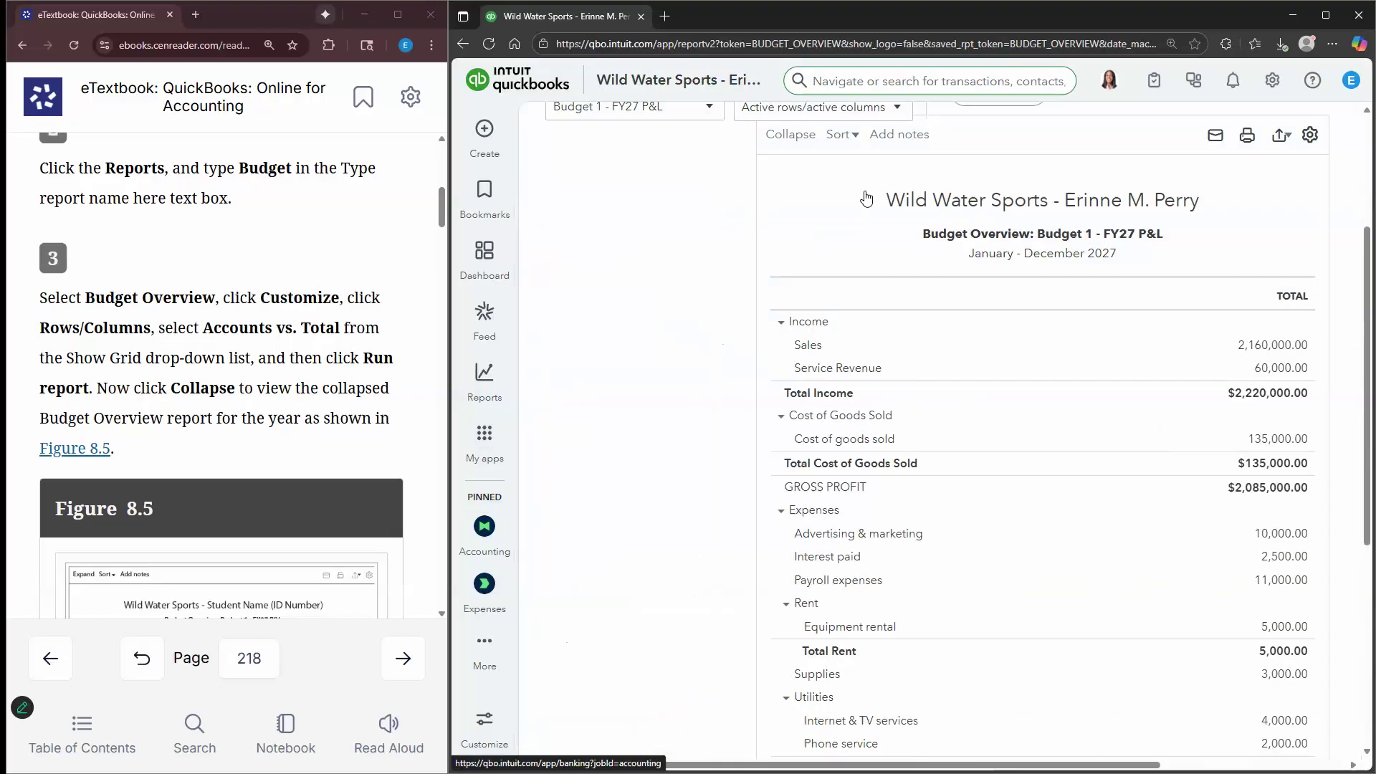
{"action": "scroll", "coordinate": [812, 211], "scroll_direction": "up", "scroll_amount": 1}
{"action": "left_click", "coordinate": [809, 209]}
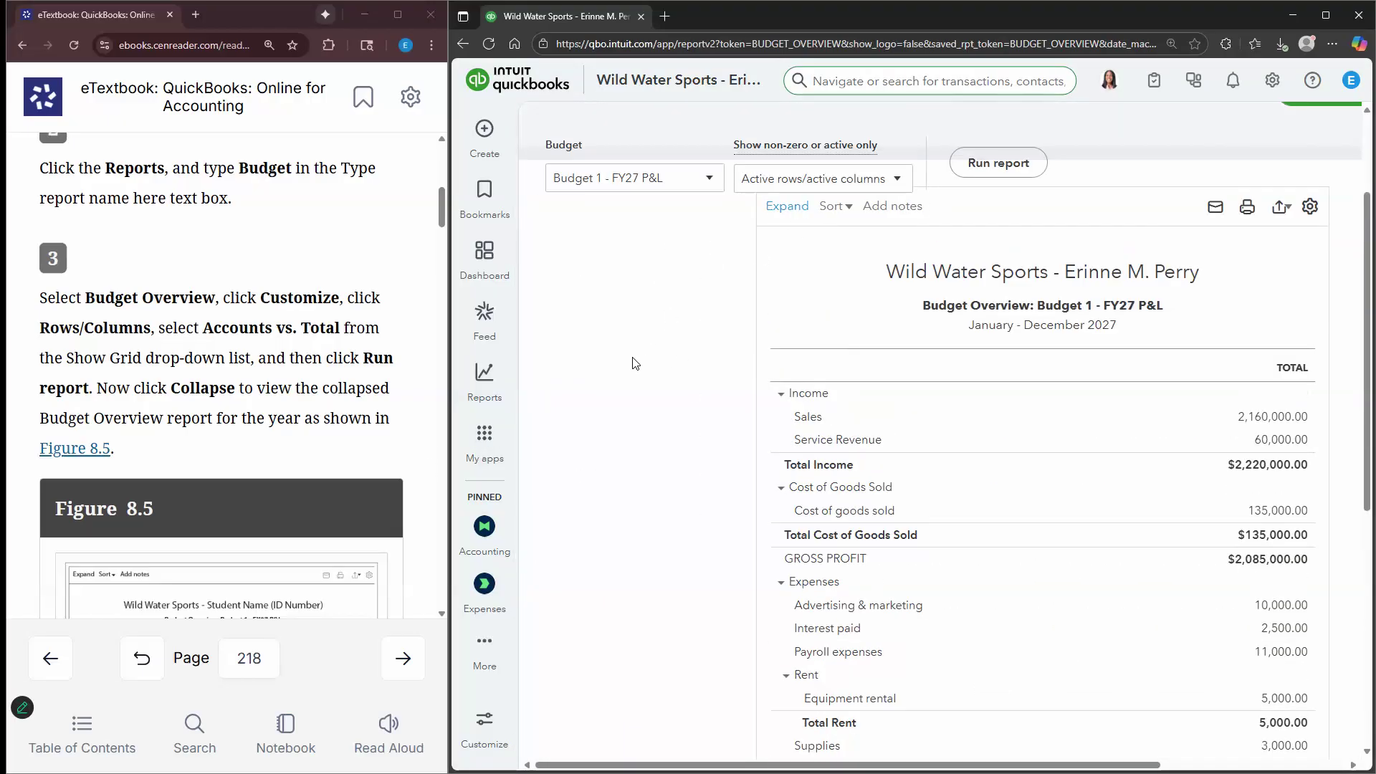
Enlarge Figure 8.5 in the eTextbook and compare its yearly amounts with the collapsed Budget Overview report
{"action": "scroll", "coordinate": [632, 363], "scroll_direction": "down", "scroll_amount": 1}
{"action": "scroll", "coordinate": [306, 488], "scroll_direction": "down", "scroll_amount": 2}
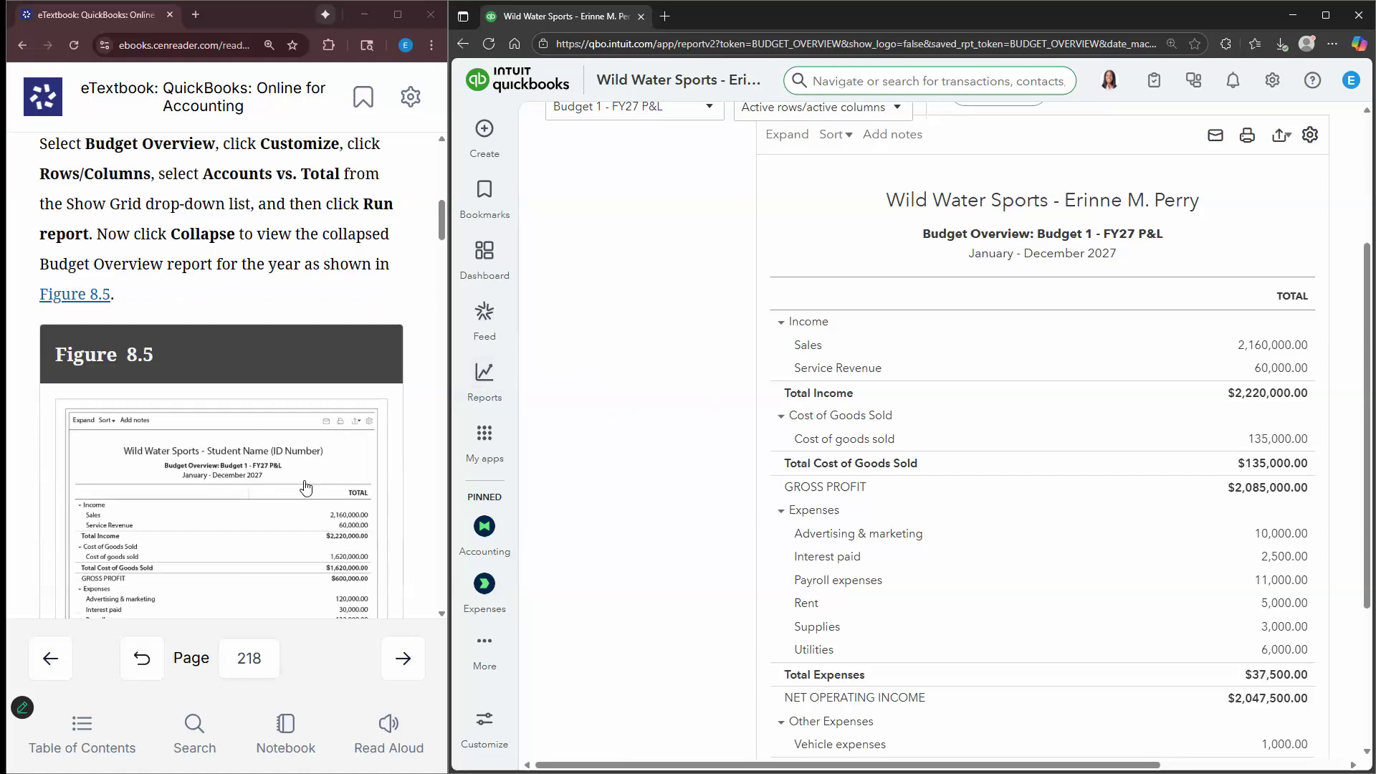
{"action": "scroll", "coordinate": [306, 487], "scroll_direction": "down", "scroll_amount": 1}
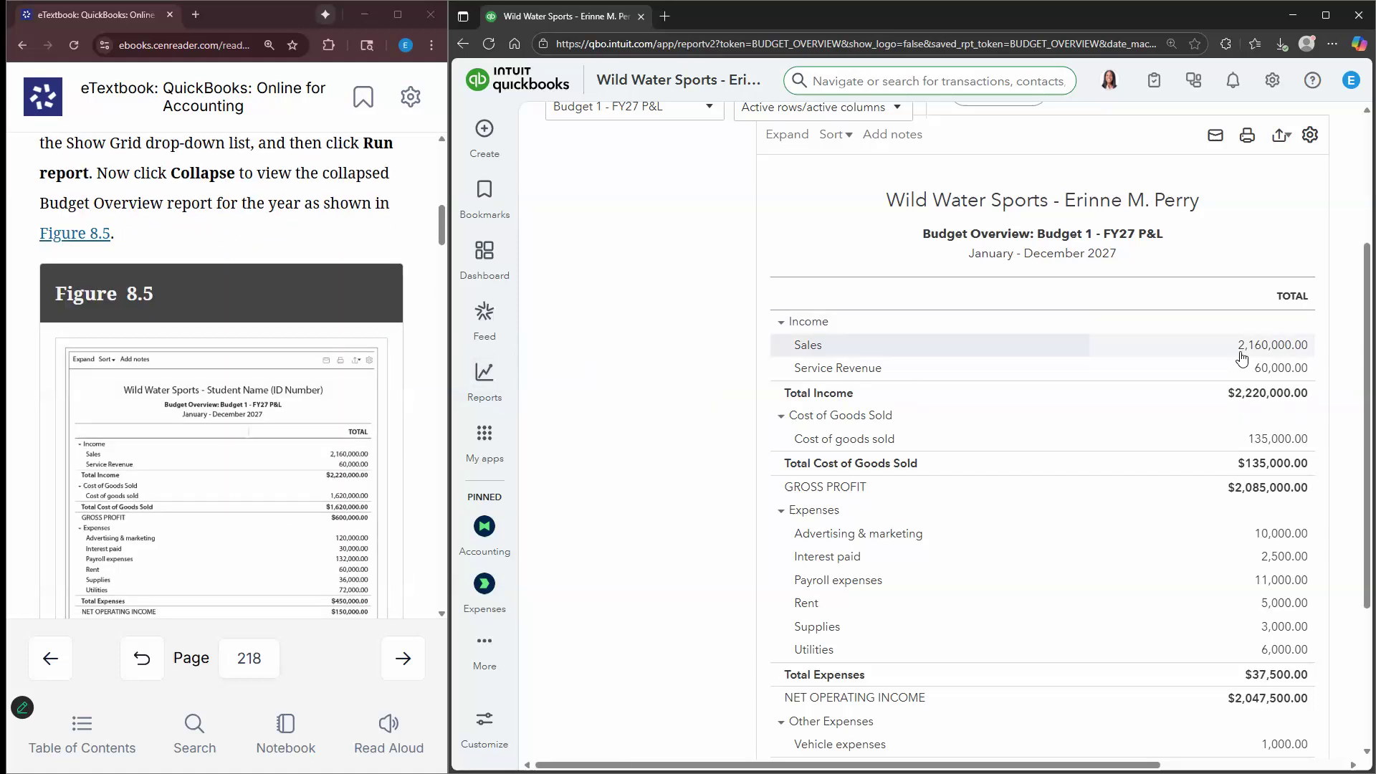
{"action": "scroll", "coordinate": [1213, 287], "scroll_direction": "down", "scroll_amount": 1}
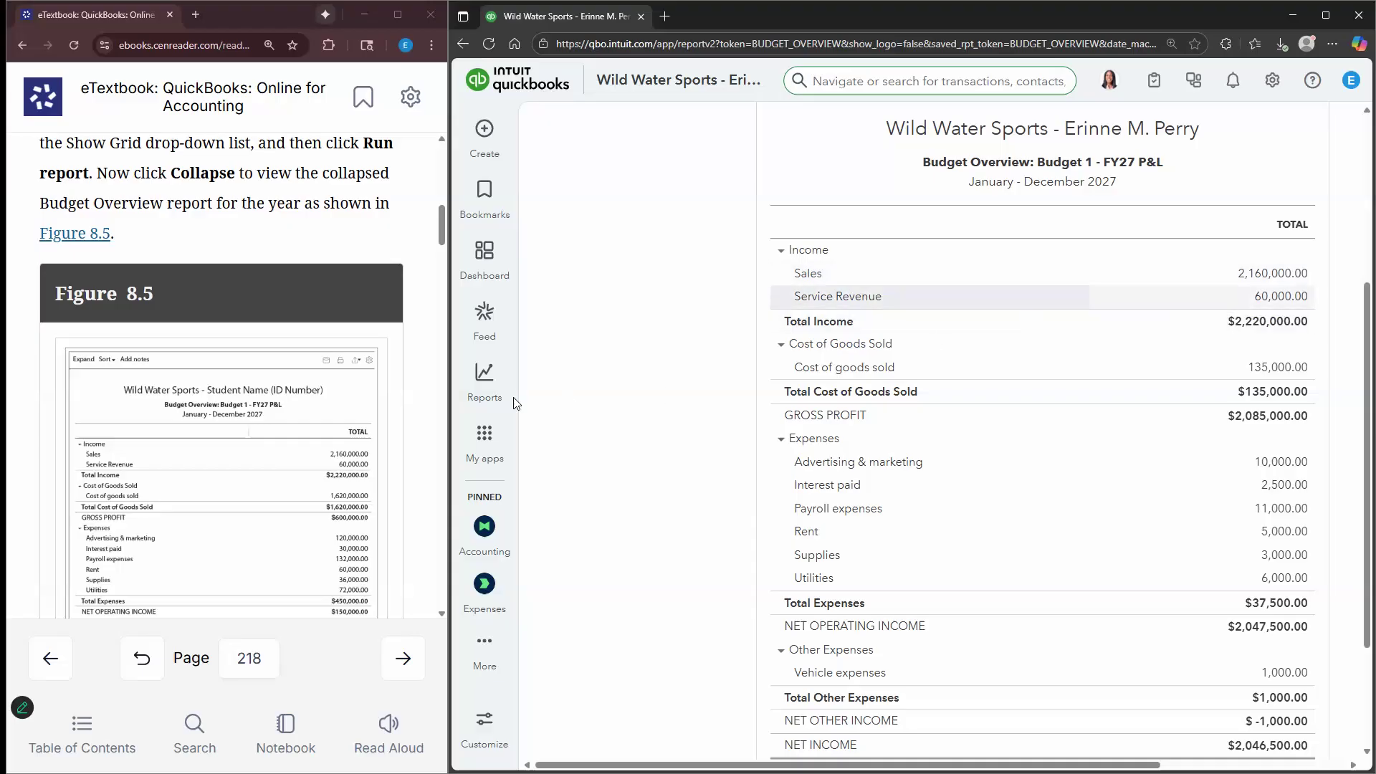
{"action": "scroll", "coordinate": [369, 527], "scroll_direction": "down", "scroll_amount": 2}
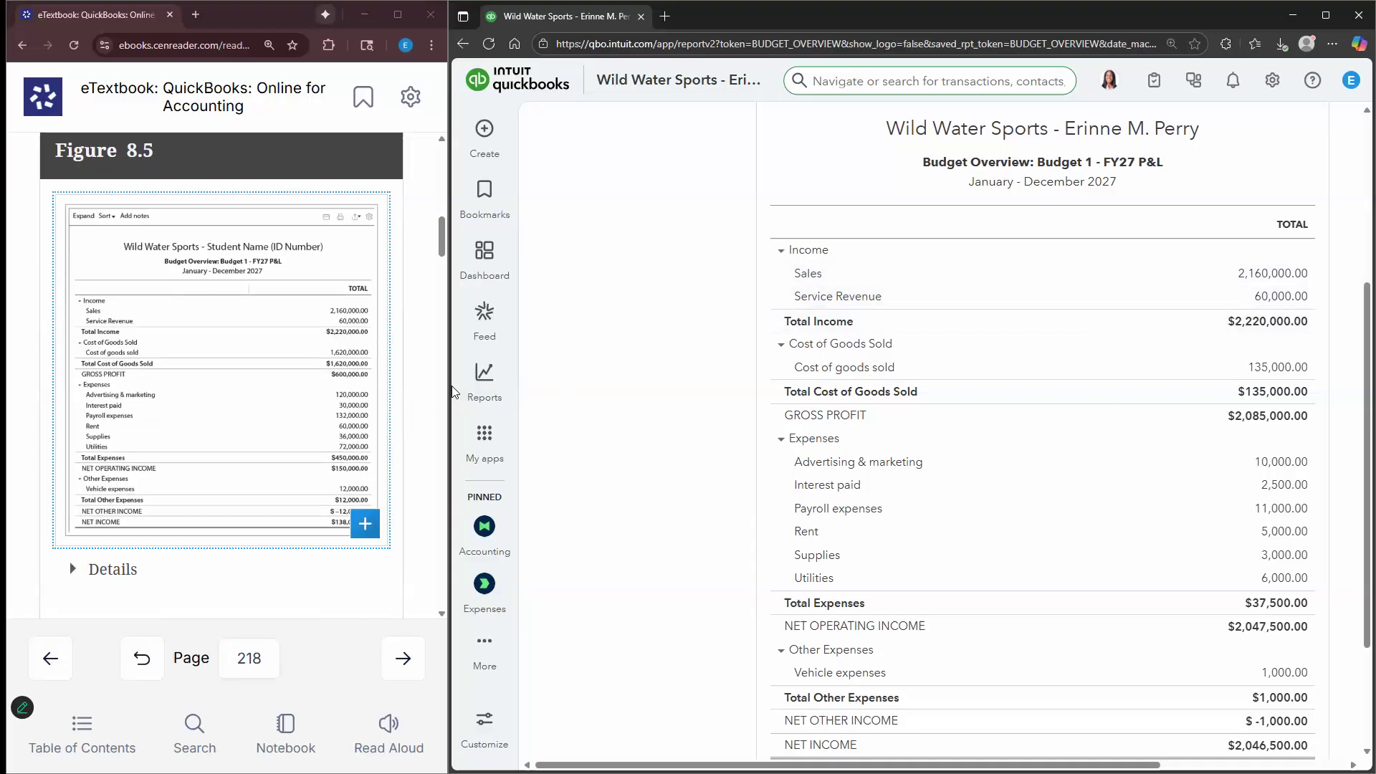
{"action": "left_click", "coordinate": [371, 424]}
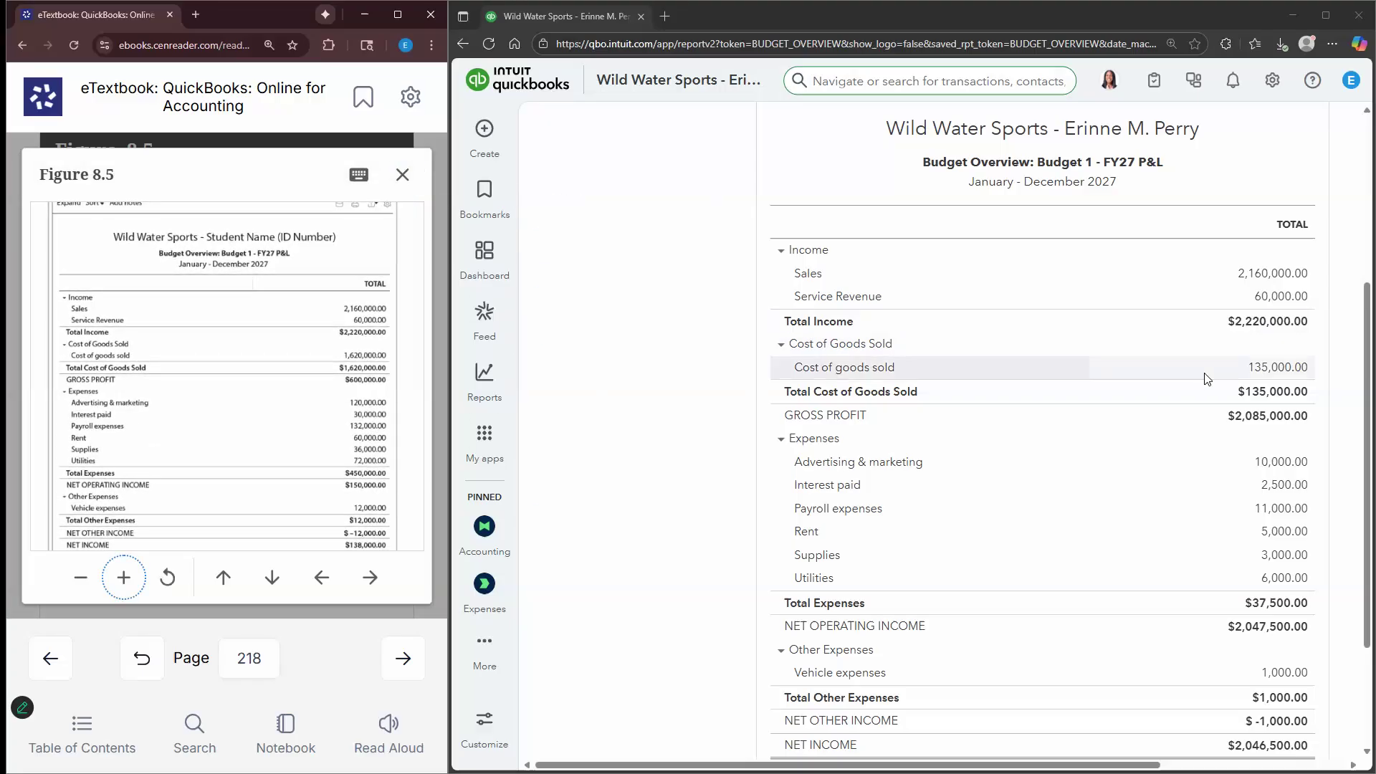
{"action": "scroll", "coordinate": [1208, 376], "scroll_direction": "down", "scroll_amount": 2}
{"action": "scroll", "coordinate": [1261, 147], "scroll_direction": "up", "scroll_amount": 4}
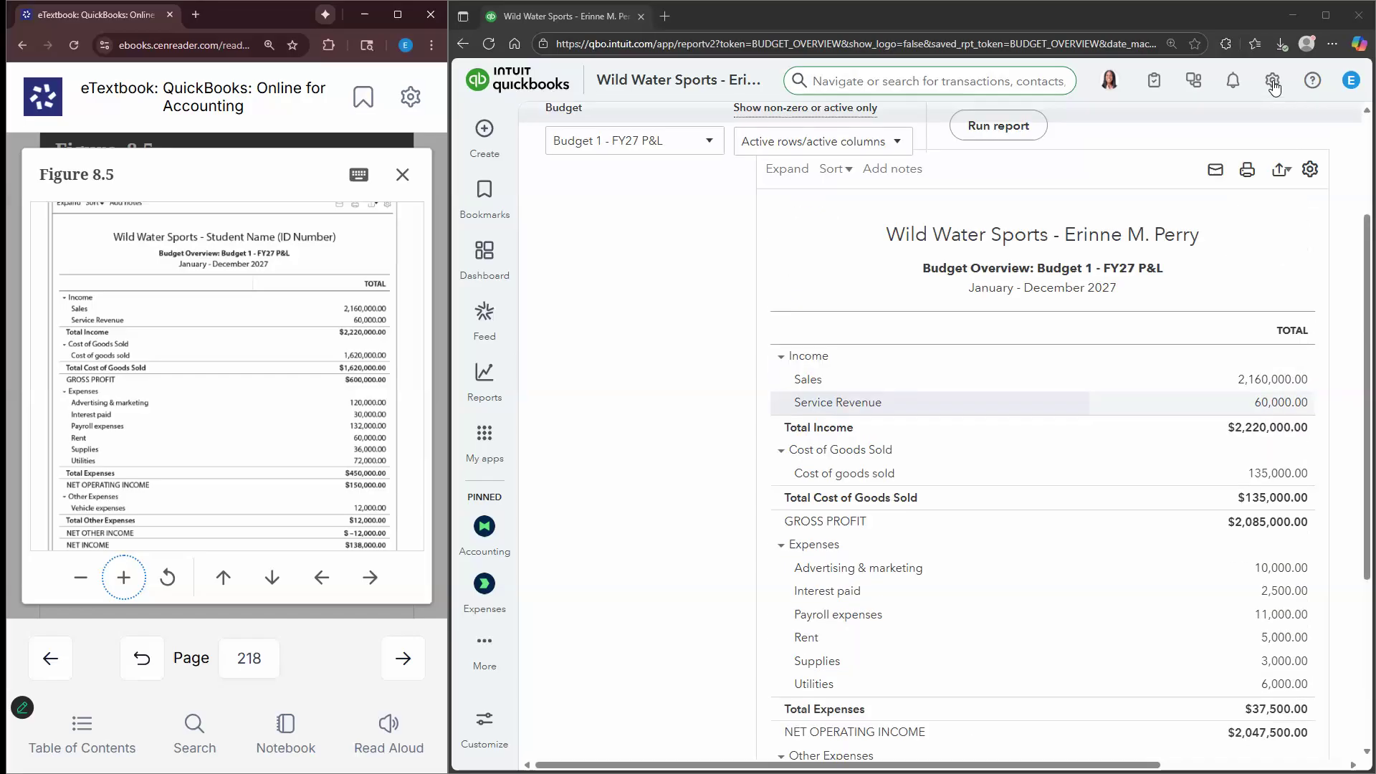
Reopen Budget 1 for editing from the Budgeting tool and display it in Monthly view
{"action": "left_click", "coordinate": [1272, 81]}
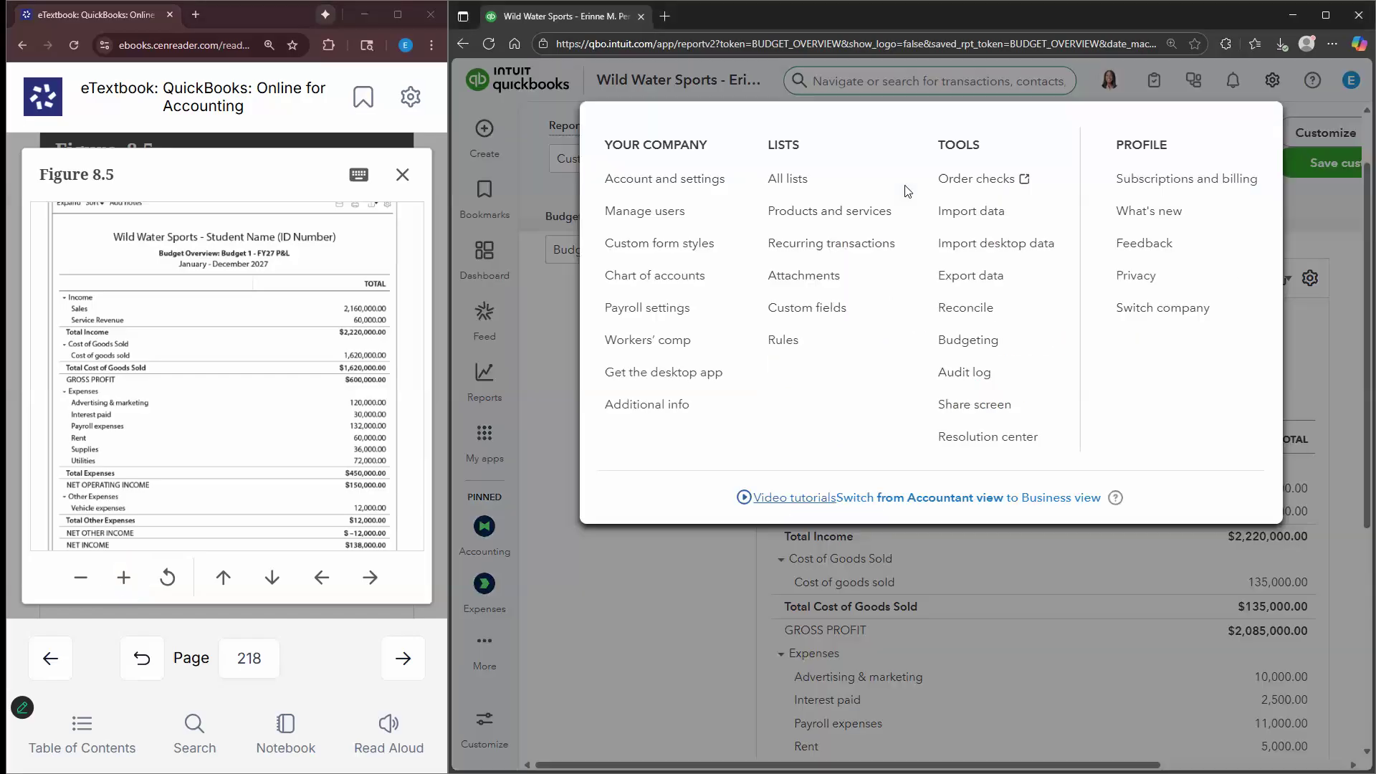
{"action": "left_click", "coordinate": [965, 340]}
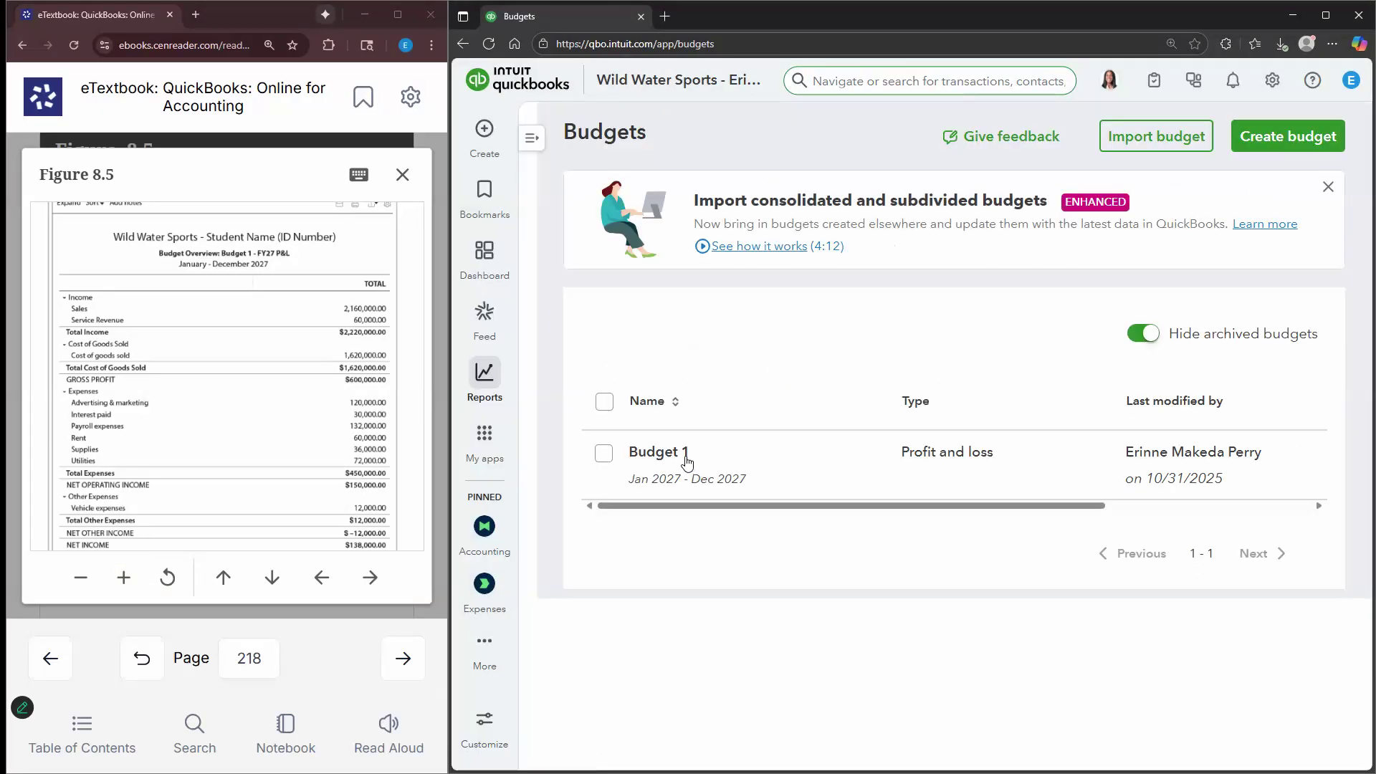
{"action": "left_click", "coordinate": [687, 457]}
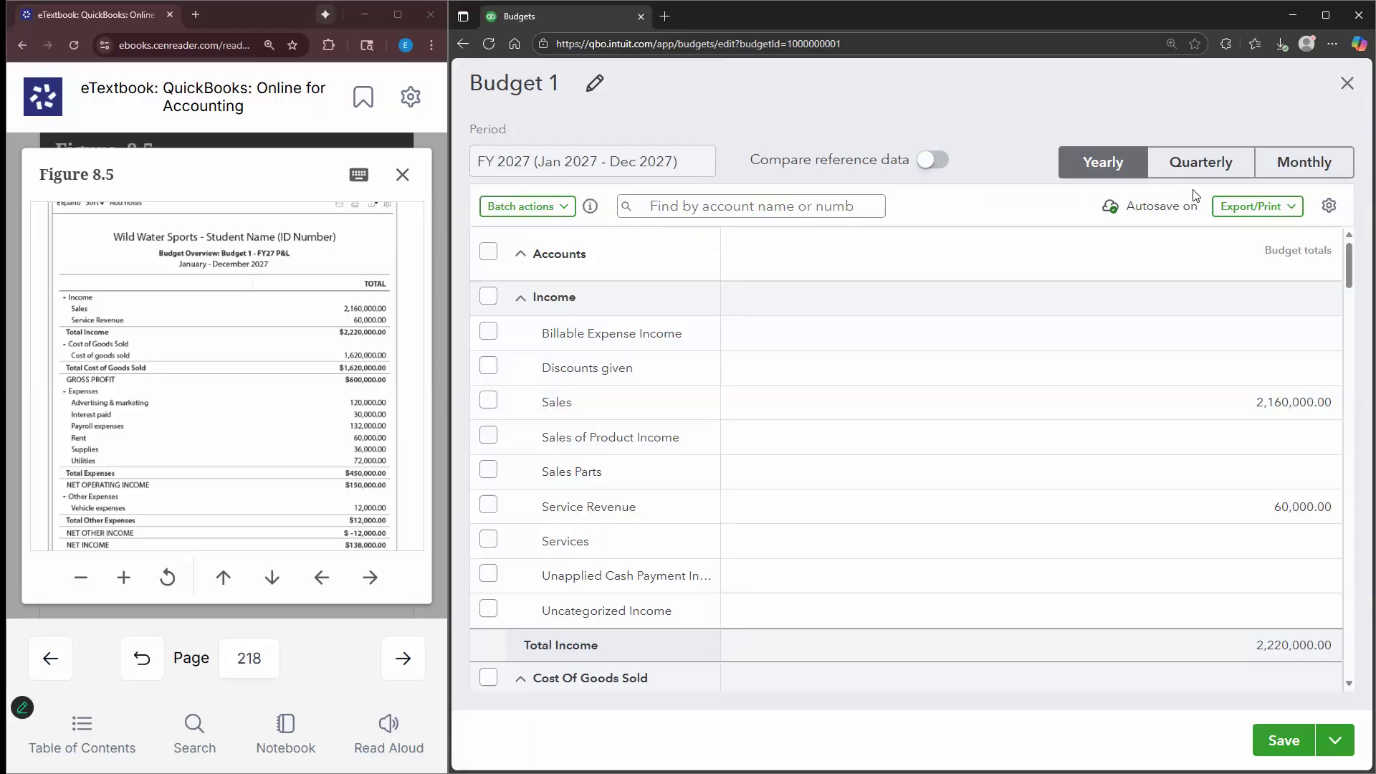
{"action": "scroll", "coordinate": [1195, 268], "scroll_direction": "down", "scroll_amount": 1}
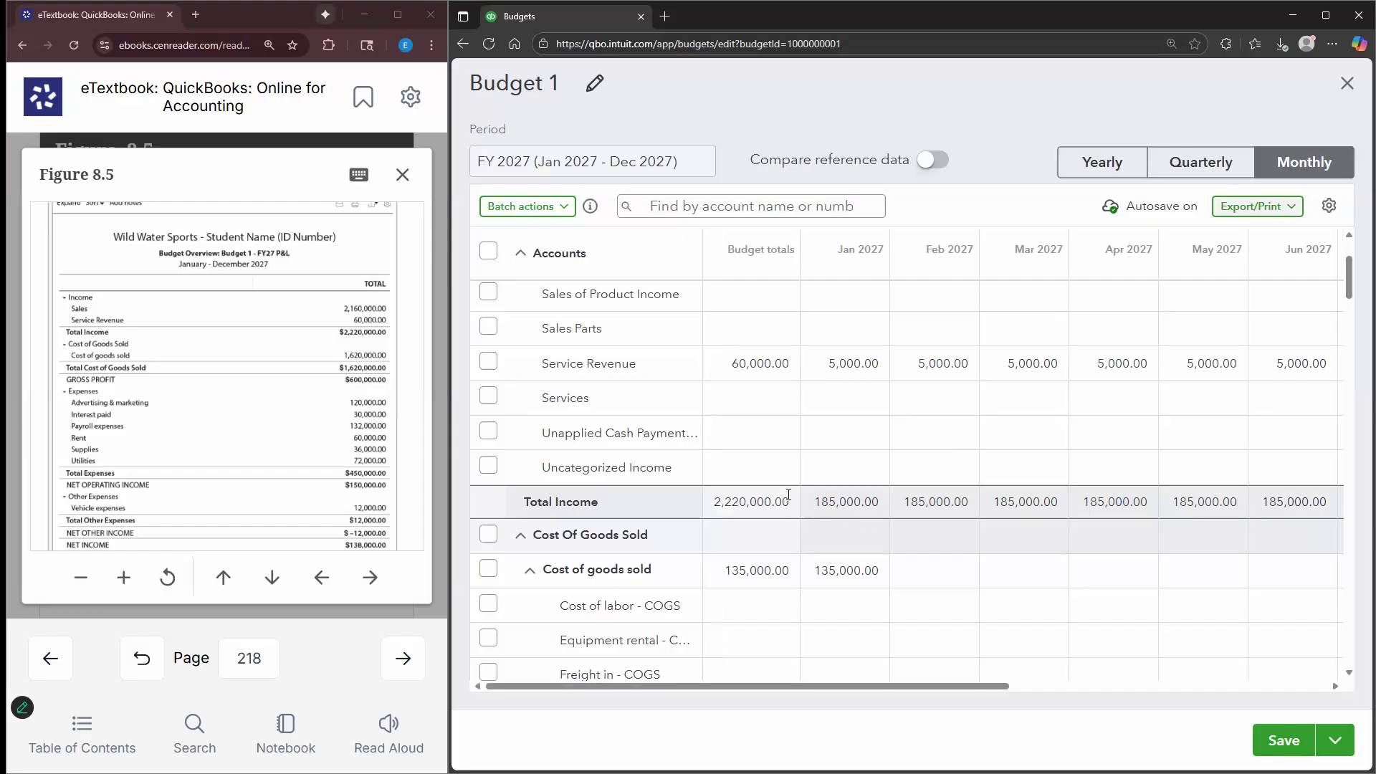
Copy the January cost of goods sold amount of 135,000 across all months of 2027
{"action": "scroll", "coordinate": [867, 495], "scroll_direction": "down", "scroll_amount": 1}
{"action": "left_click", "coordinate": [881, 505]}
{"action": "left_click", "coordinate": [880, 500]}
Copy the January Advertising & marketing amount of 10,000 across all months of the year
{"action": "scroll", "coordinate": [860, 550], "scroll_direction": "down", "scroll_amount": 2}
{"action": "scroll", "coordinate": [882, 487], "scroll_direction": "down", "scroll_amount": 2}
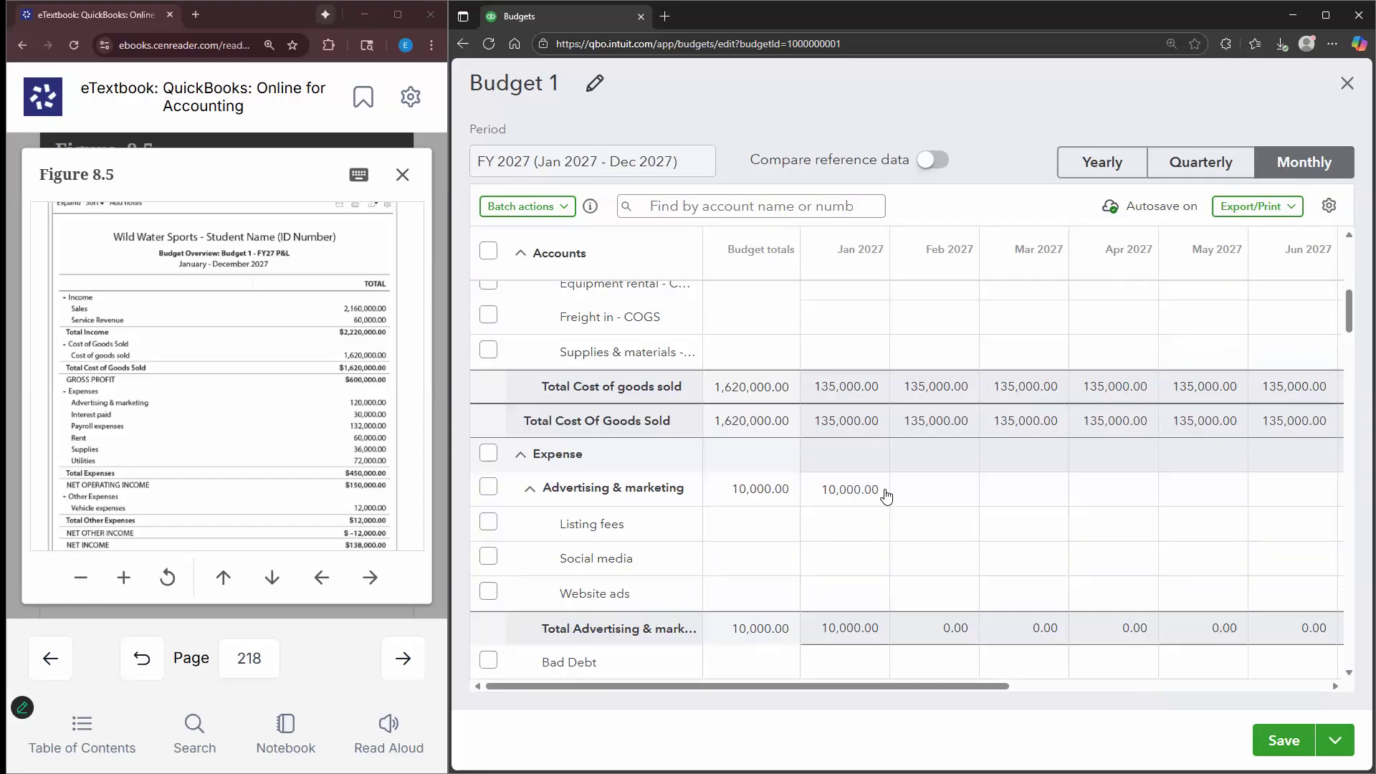
{"action": "left_click", "coordinate": [871, 498]}
{"action": "left_click", "coordinate": [880, 488]}
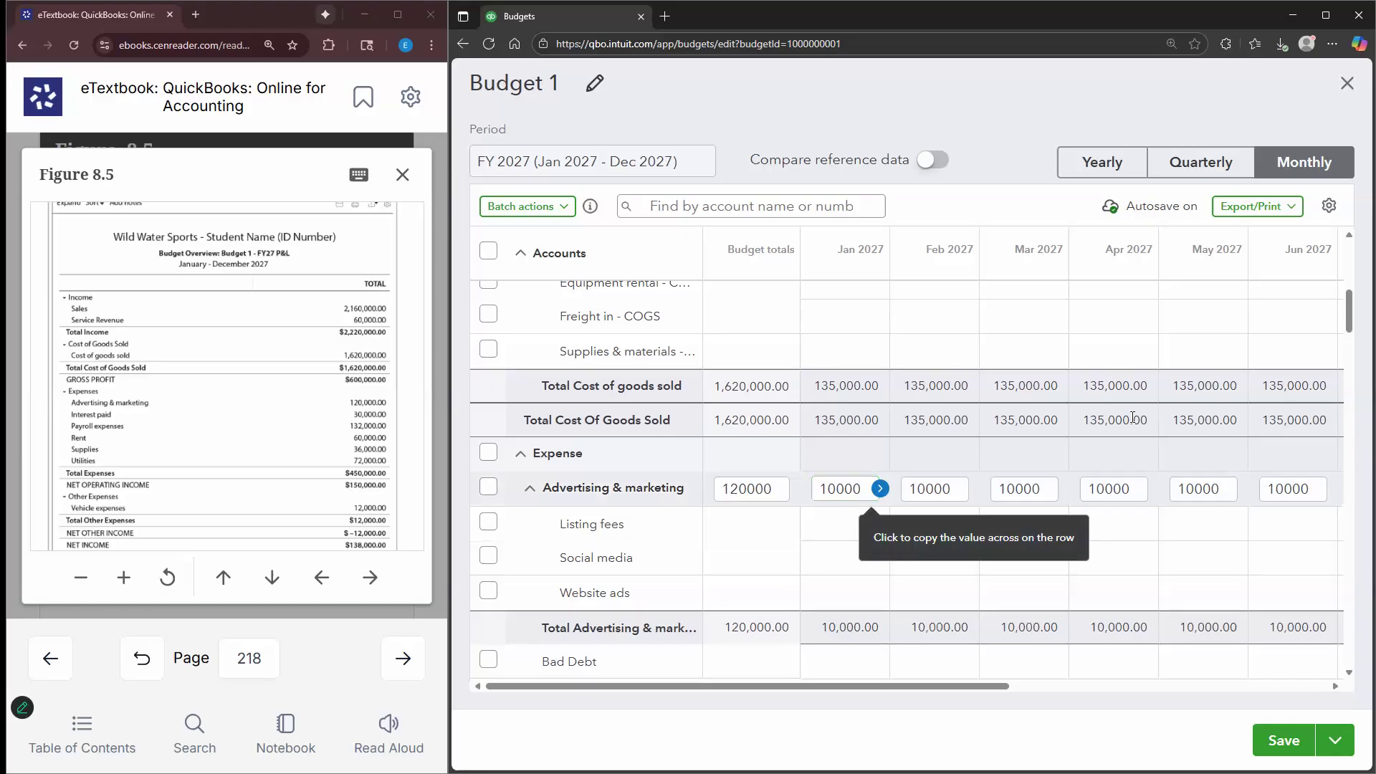
Copy the January Interest paid amount of 2,500 across the row for the entire year
{"action": "scroll", "coordinate": [905, 381], "scroll_direction": "down", "scroll_amount": 1}
{"action": "scroll", "coordinate": [876, 433], "scroll_direction": "down", "scroll_amount": 7}
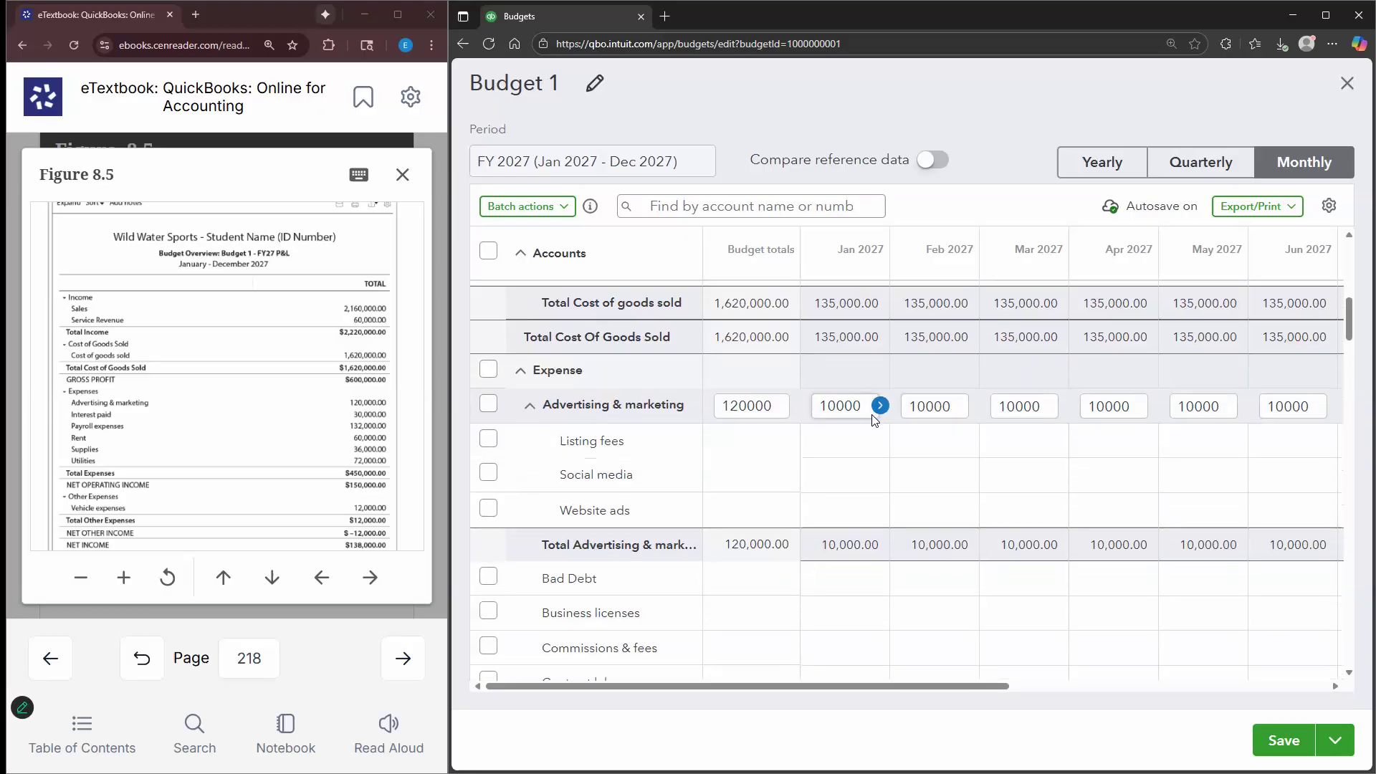
{"action": "scroll", "coordinate": [873, 430], "scroll_direction": "down", "scroll_amount": 5}
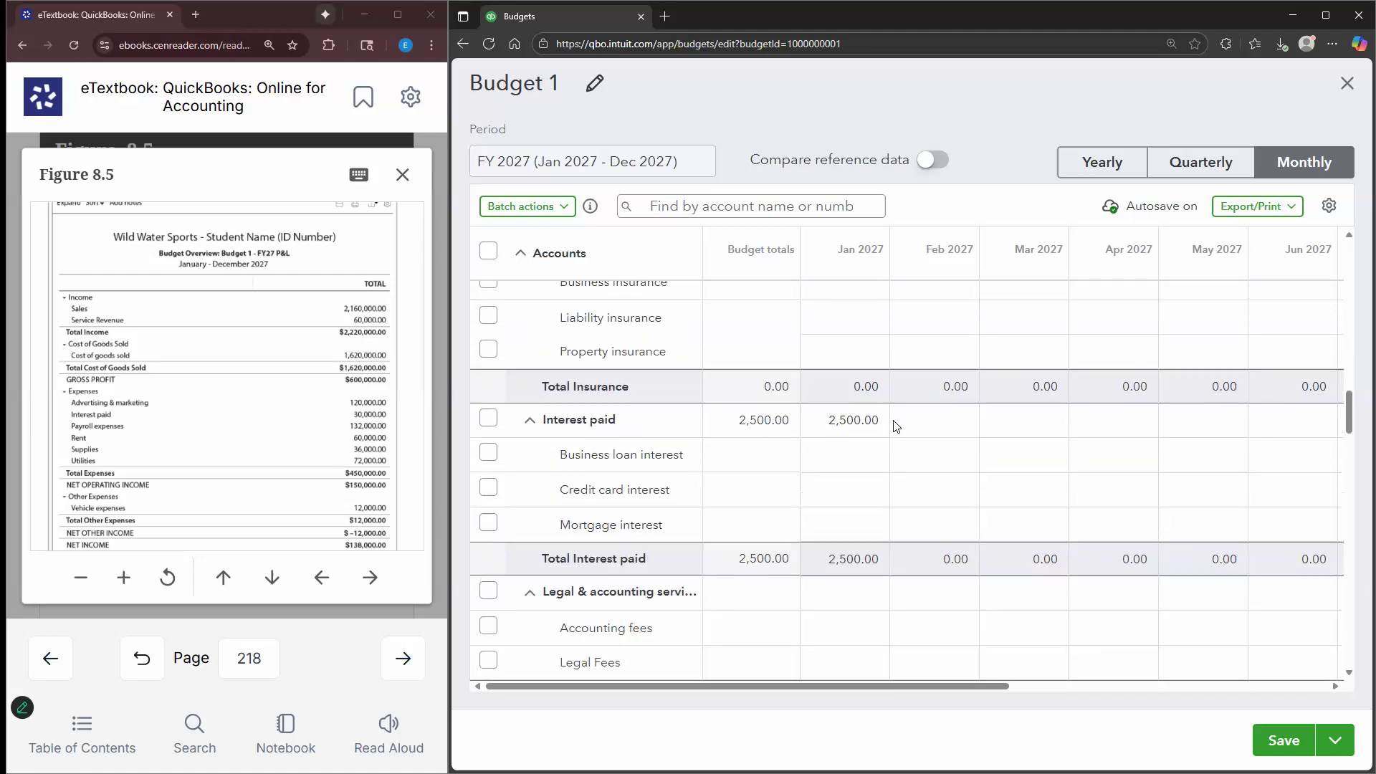
{"action": "left_click", "coordinate": [885, 424]}
{"action": "key", "text": "Tab"}
{"action": "key", "text": "Return"}
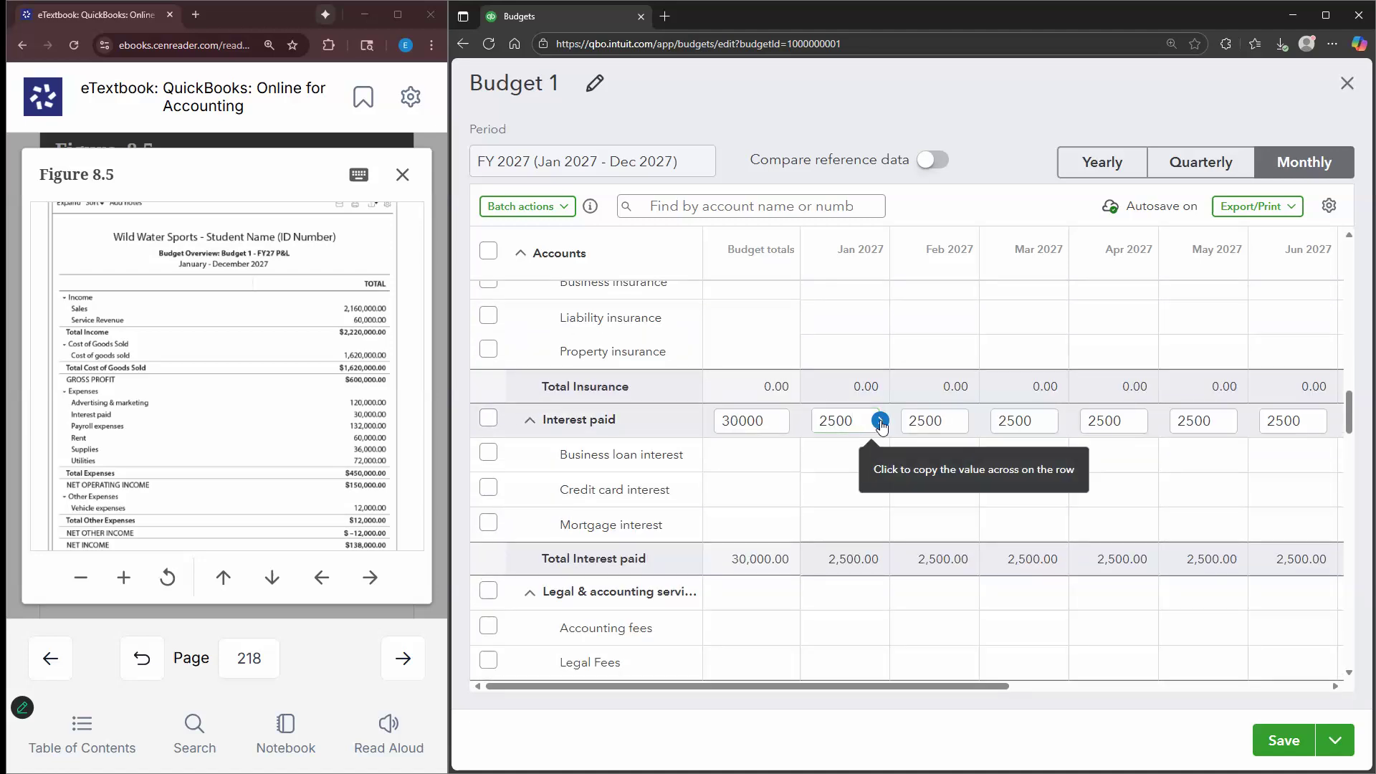
{"action": "scroll", "coordinate": [858, 430], "scroll_direction": "down", "scroll_amount": 10}
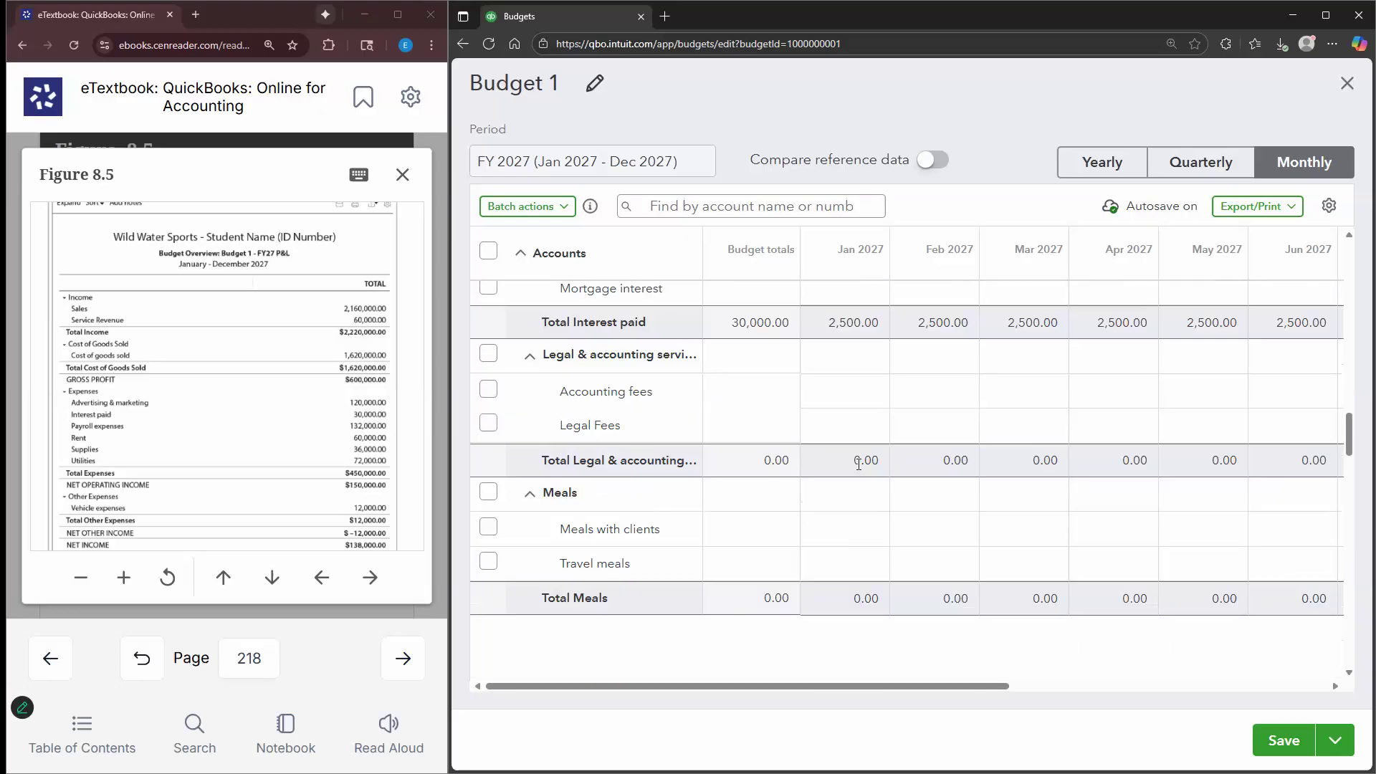
Copy the January Payroll expenses amount of 11,000 and Equipment rental amount of 5,000 across all months of 2027
{"action": "scroll", "coordinate": [858, 293], "scroll_direction": "down", "scroll_amount": 1}
{"action": "left_click", "coordinate": [887, 292]}
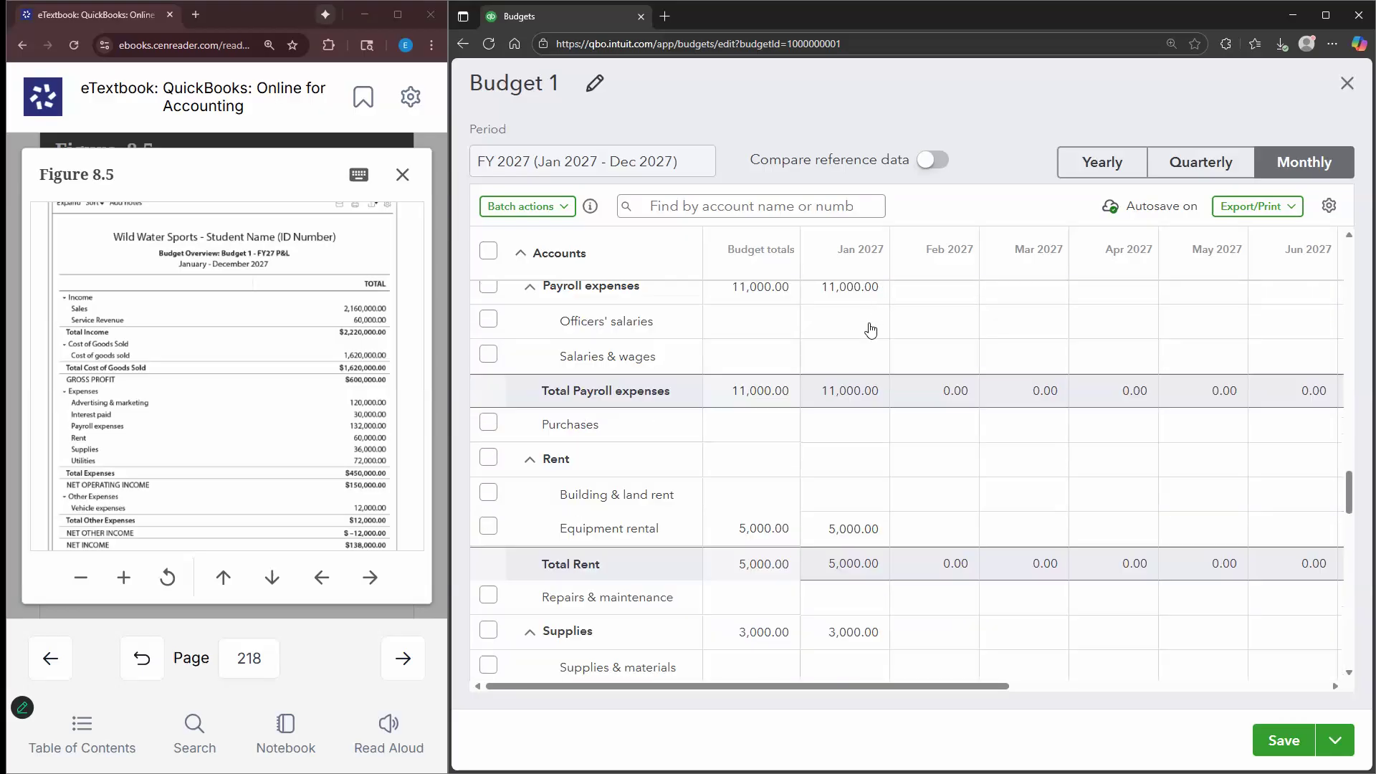
{"action": "key", "text": "Return"}
{"action": "left_click", "coordinate": [878, 539]}
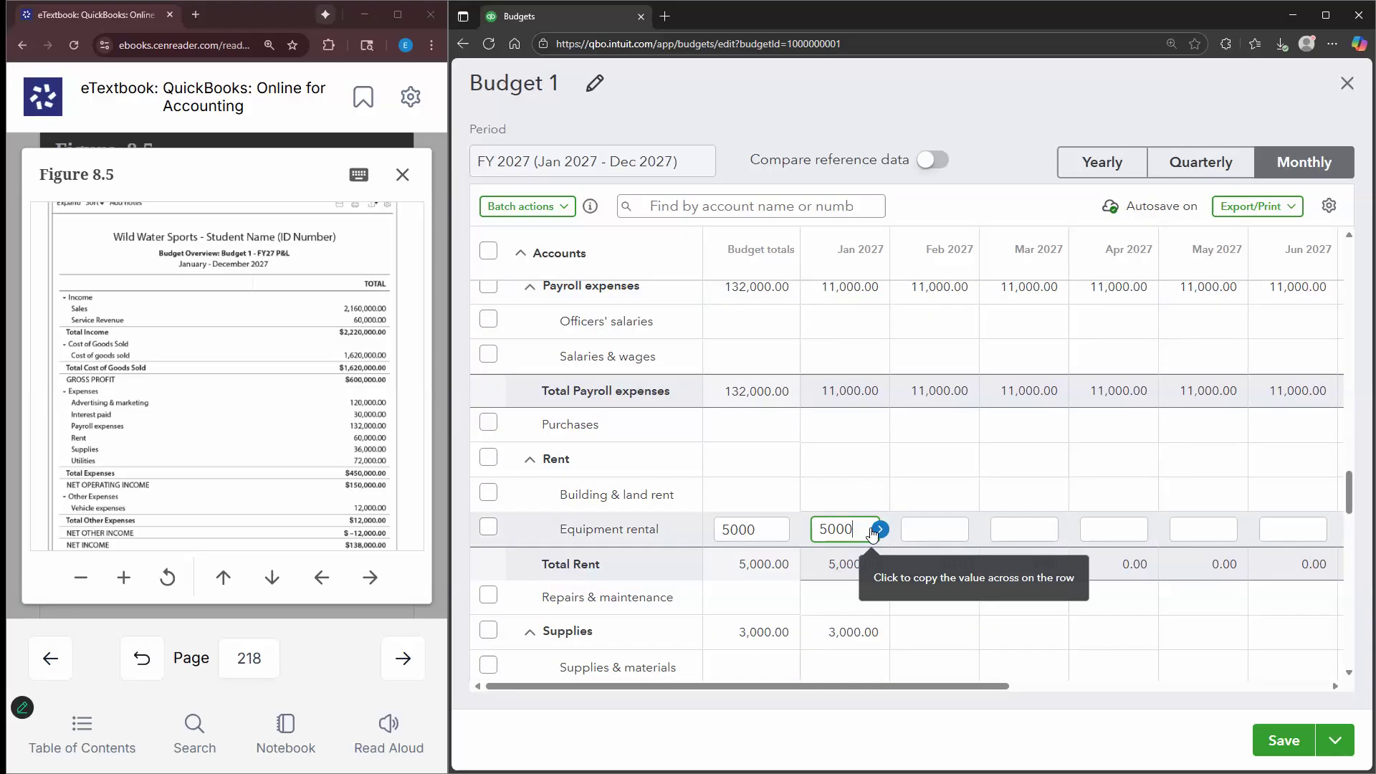
{"action": "key", "text": "Return"}
Copy the January Supplies amount of 3,000 across every month of the year
{"action": "scroll", "coordinate": [866, 489], "scroll_direction": "down", "scroll_amount": 1}
{"action": "scroll", "coordinate": [865, 490], "scroll_direction": "down", "scroll_amount": 1}
{"action": "left_click", "coordinate": [870, 489]}
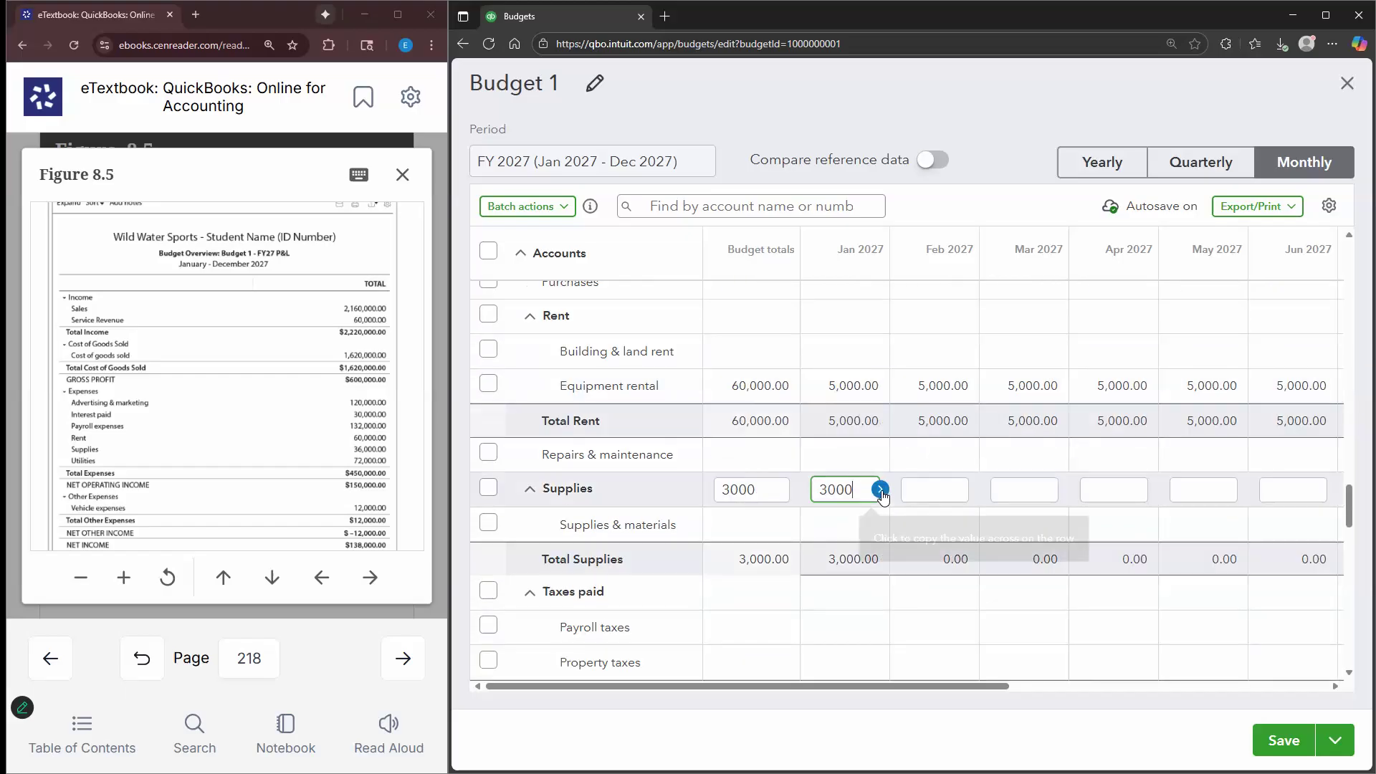
{"action": "left_click", "coordinate": [878, 489]}
Copy the January utilities amounts of 4,000 for Internet & TV services and 2,000 for Phone service across all months
{"action": "scroll", "coordinate": [863, 501], "scroll_direction": "down", "scroll_amount": 9}
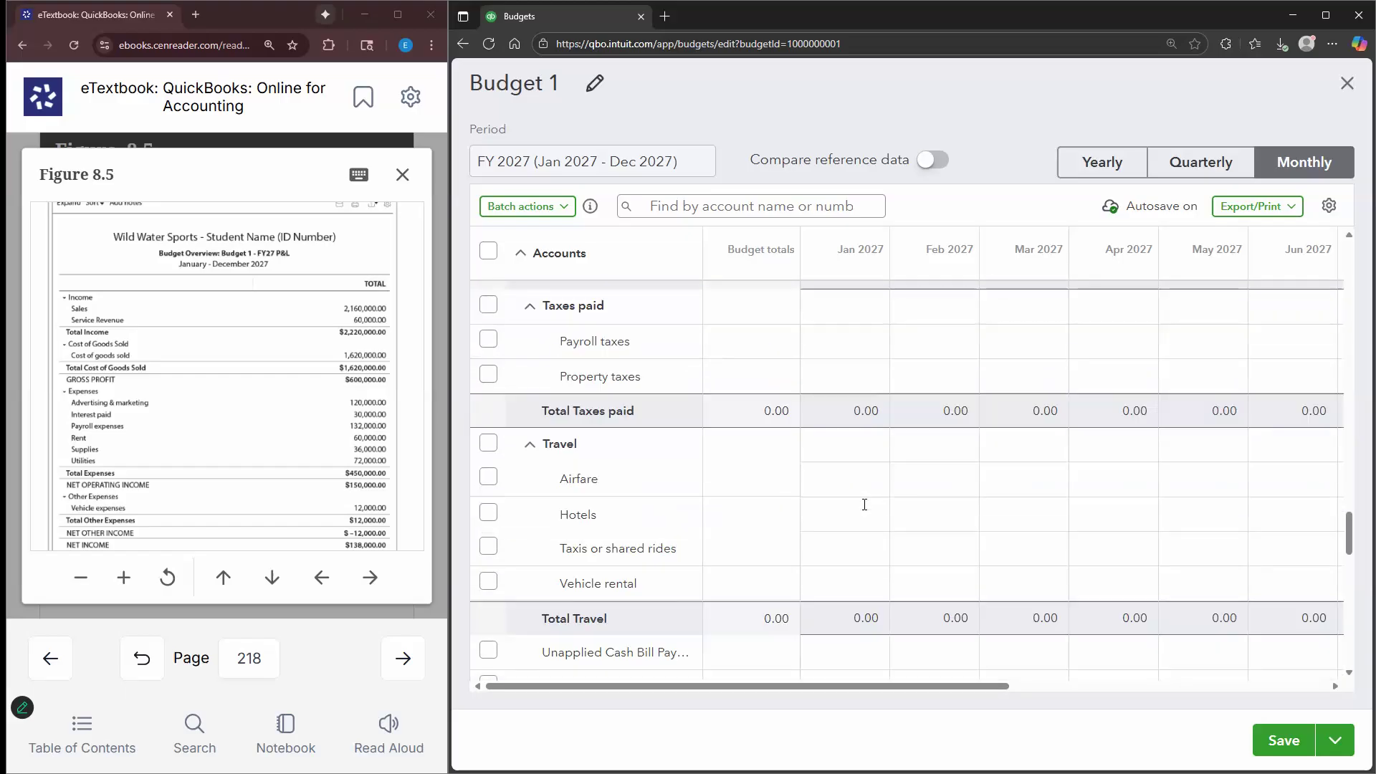
{"action": "left_click", "coordinate": [886, 509]}
{"action": "left_click", "coordinate": [882, 504]}
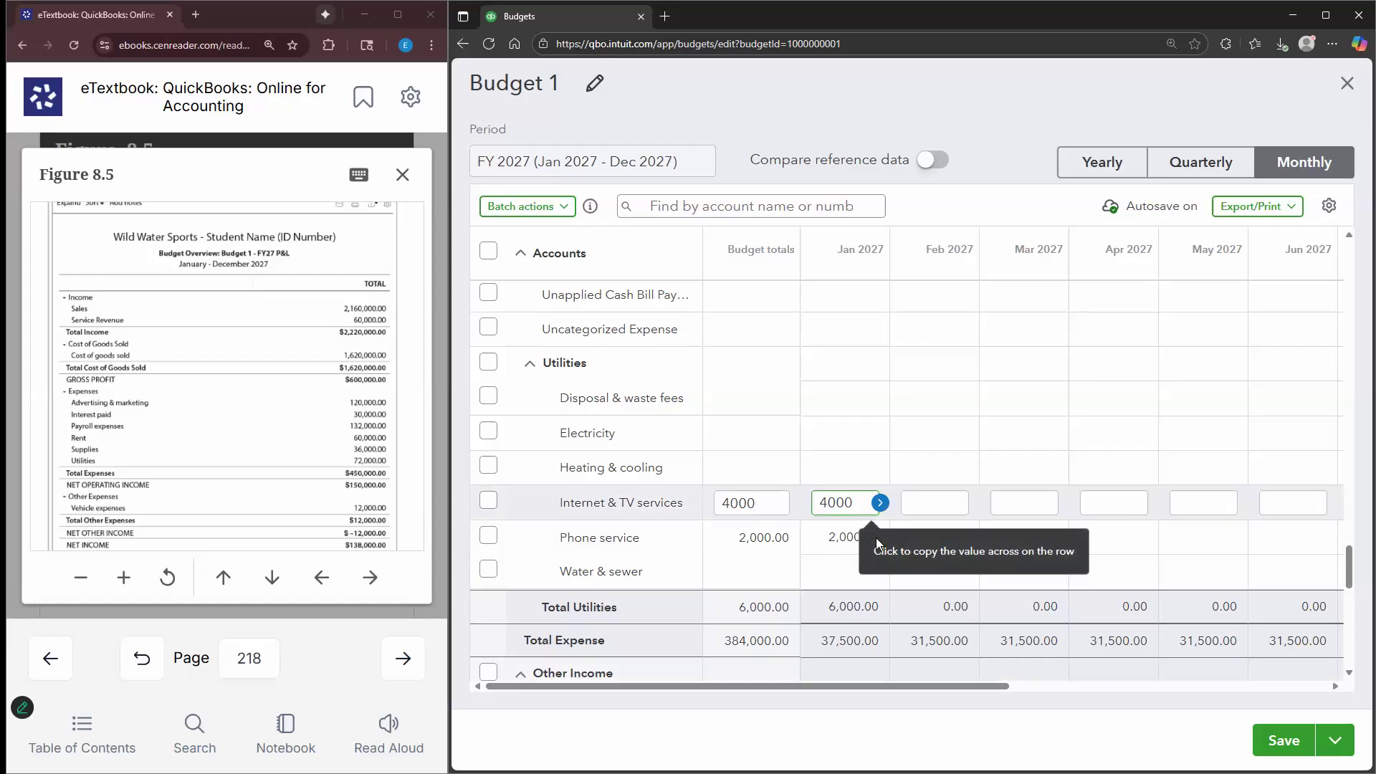
{"action": "left_click", "coordinate": [871, 538]}
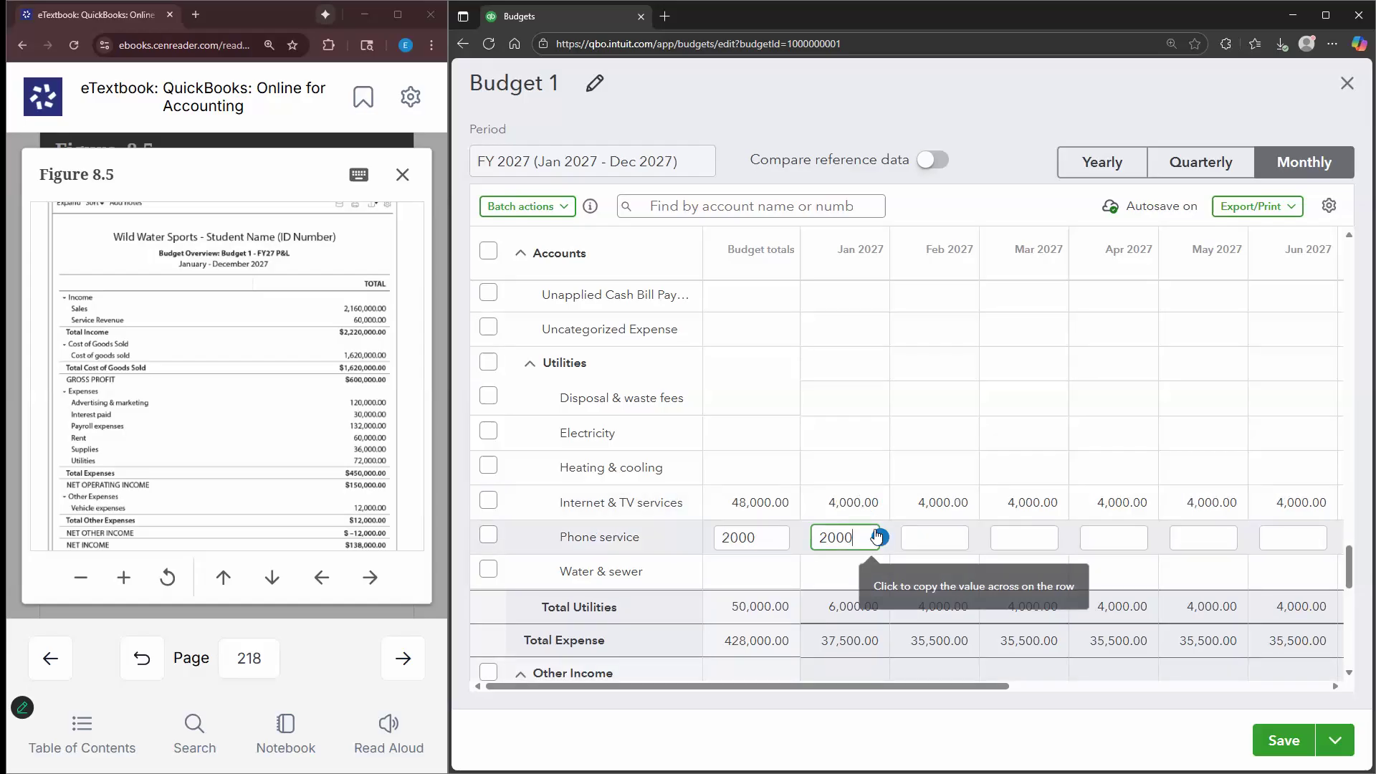
{"action": "left_click", "coordinate": [880, 538]}
Copy the January Vehicle gas & fuel amount of 1,000 under Other Expense across the whole row
{"action": "scroll", "coordinate": [867, 530], "scroll_direction": "down", "scroll_amount": 10}
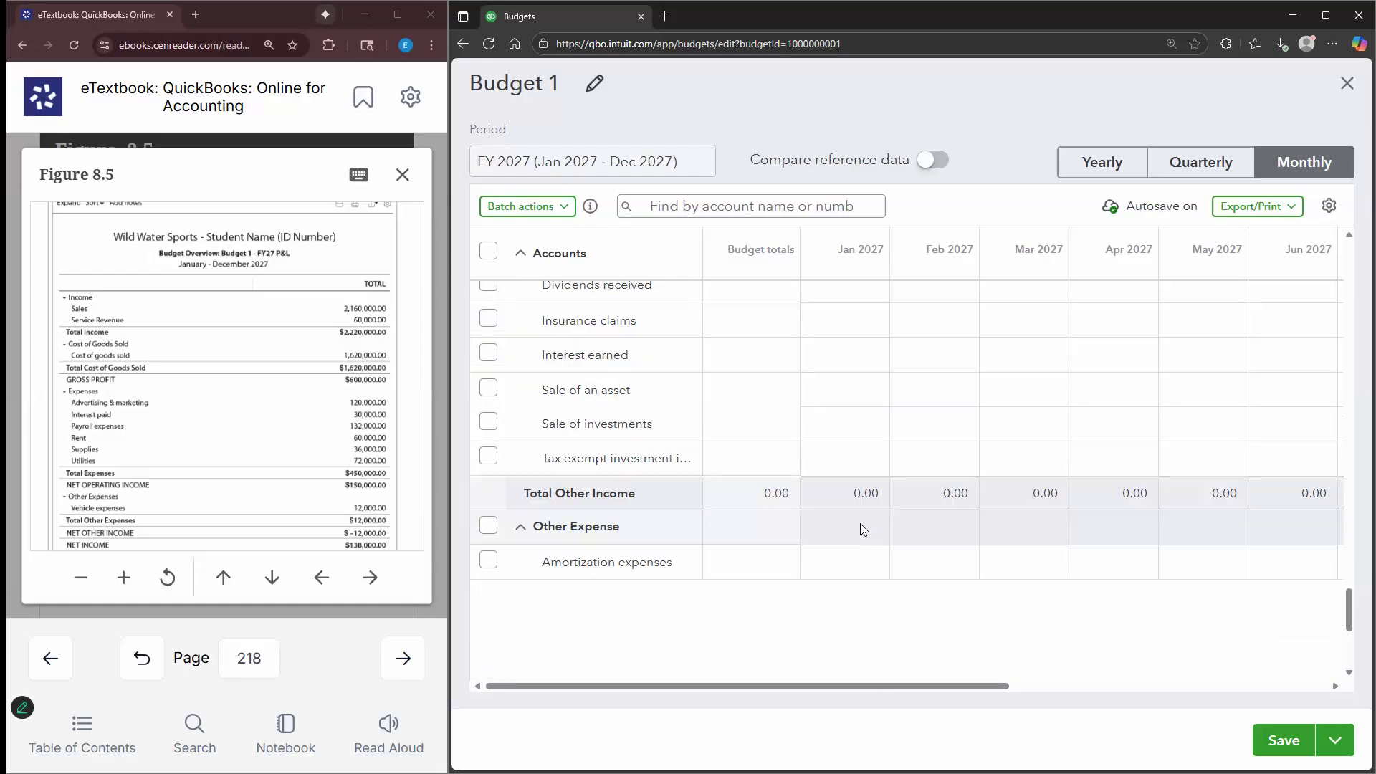
{"action": "left_click", "coordinate": [897, 452]}
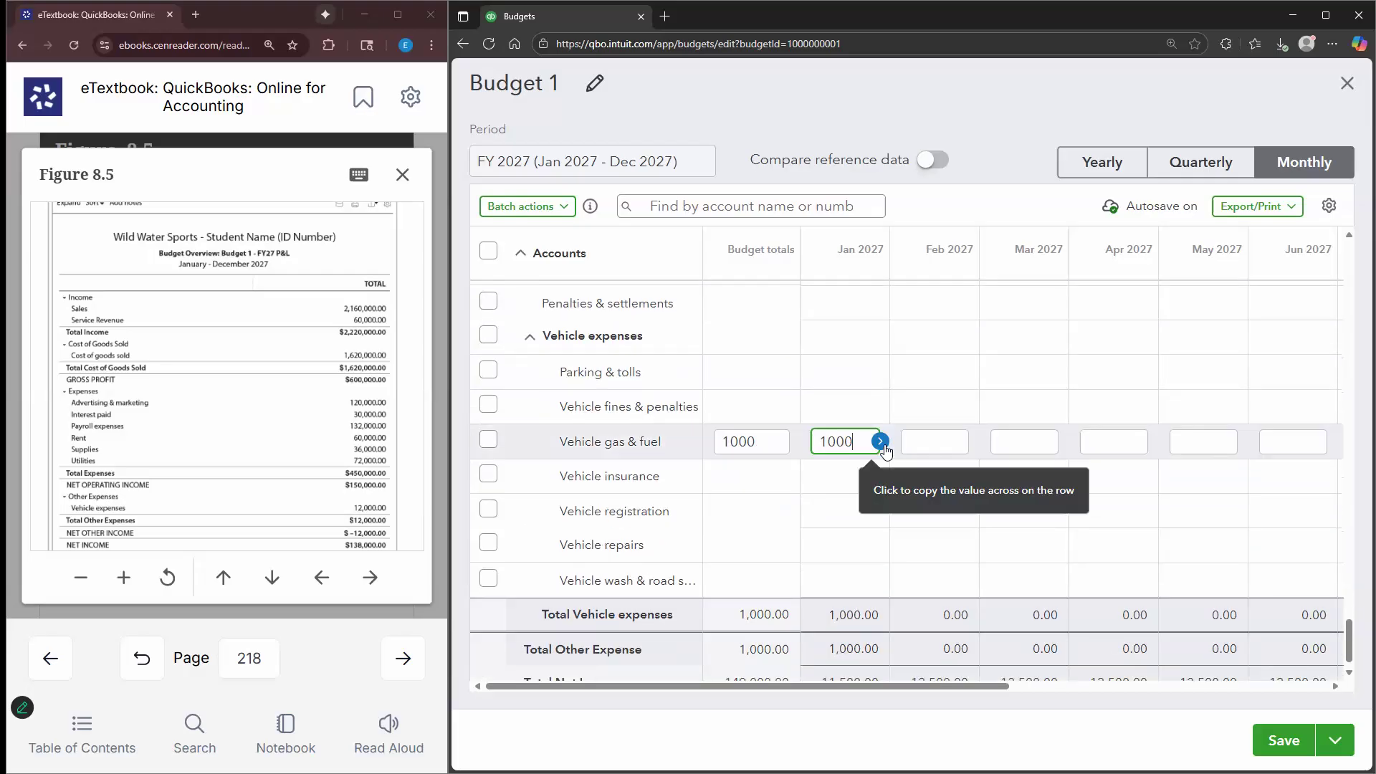
{"action": "left_click", "coordinate": [879, 442]}
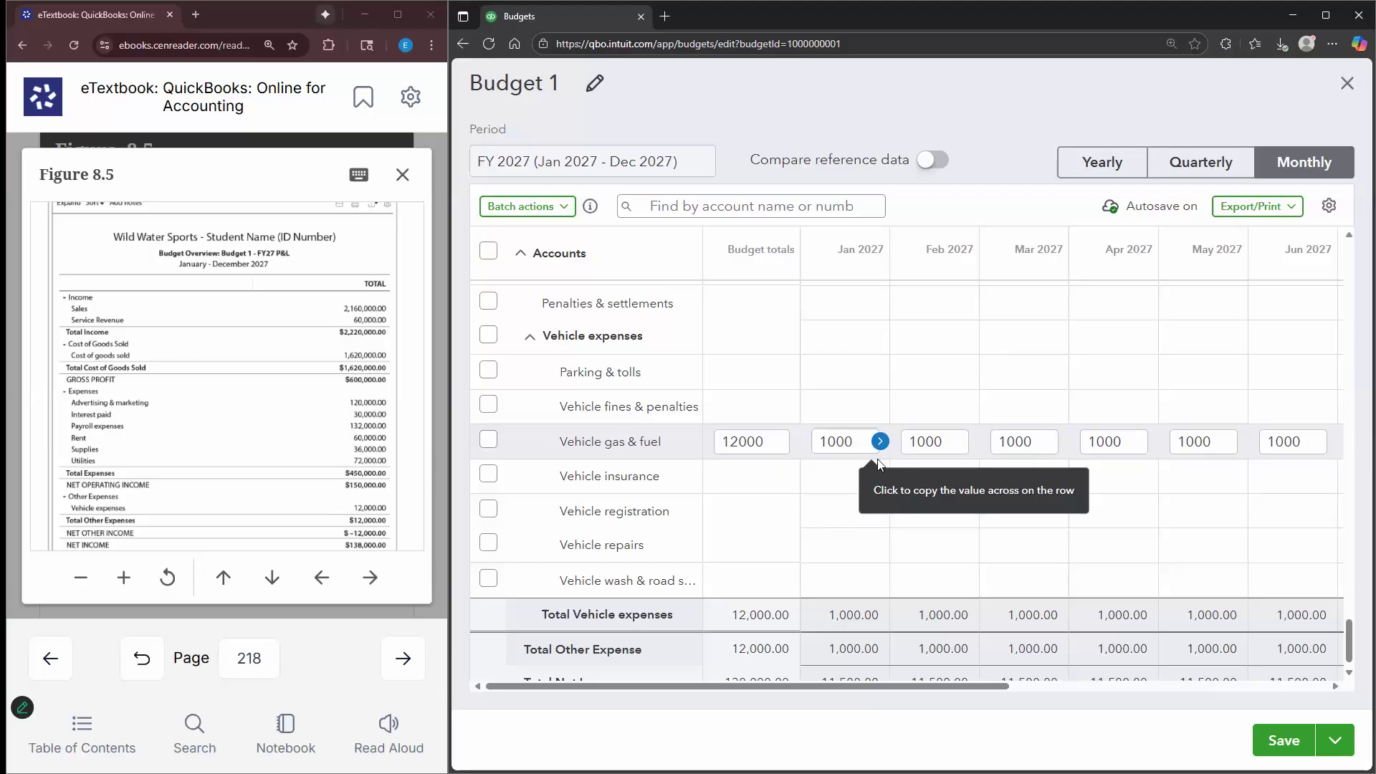
Review the copied monthly amounts and totals in Budget 1, from Vehicle expenses back up through the expense accounts
{"action": "scroll", "coordinate": [888, 545], "scroll_direction": "up", "scroll_amount": 7}
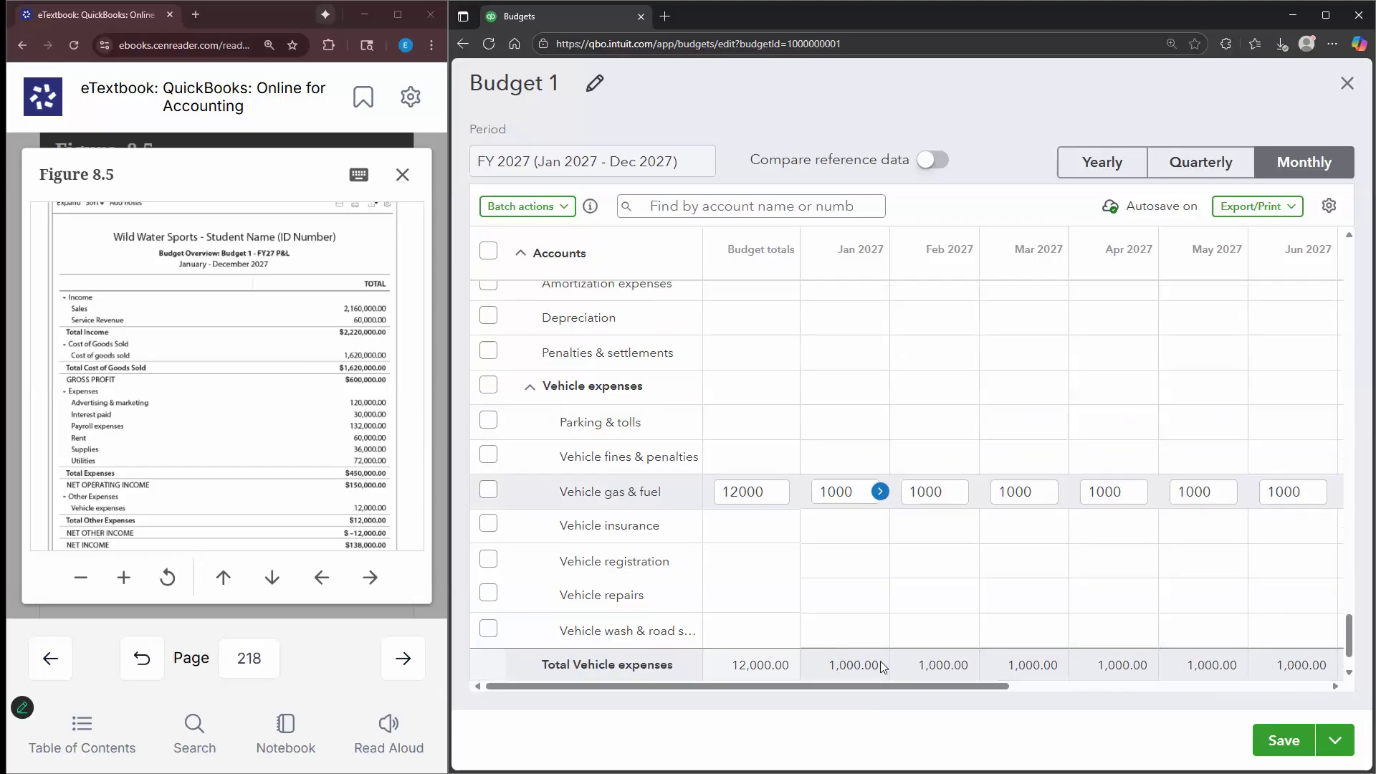
{"action": "scroll", "coordinate": [826, 442], "scroll_direction": "up", "scroll_amount": 8}
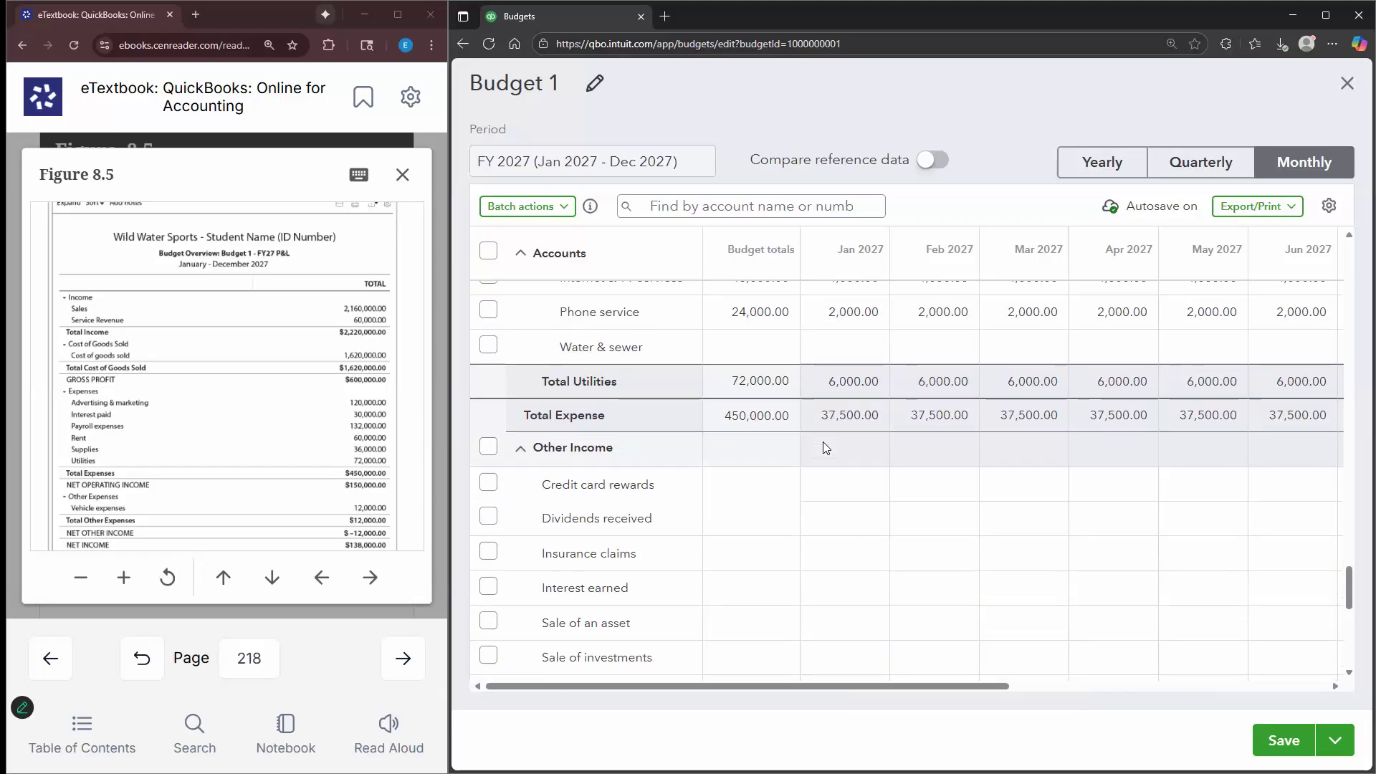
{"action": "scroll", "coordinate": [830, 492], "scroll_direction": "up", "scroll_amount": 8}
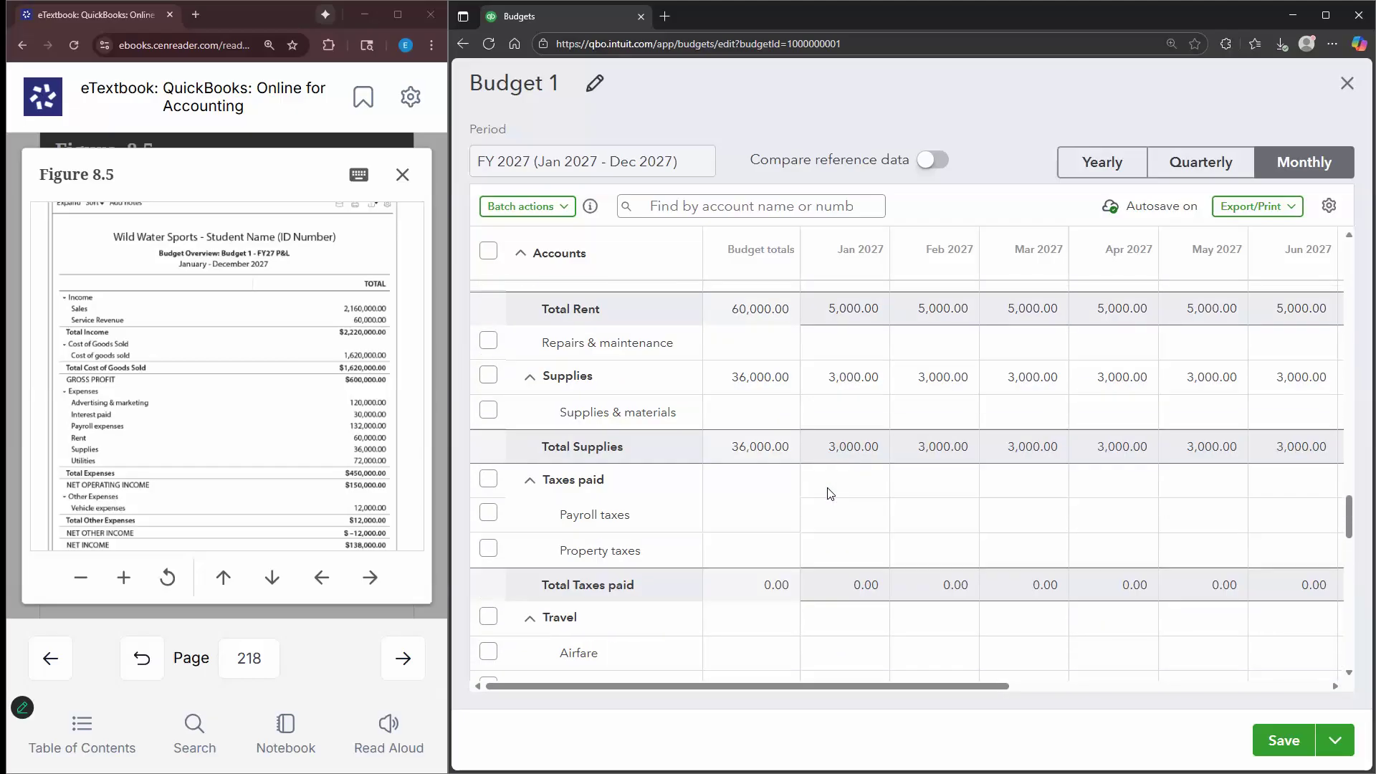
{"action": "scroll", "coordinate": [830, 496], "scroll_direction": "up", "scroll_amount": 8}
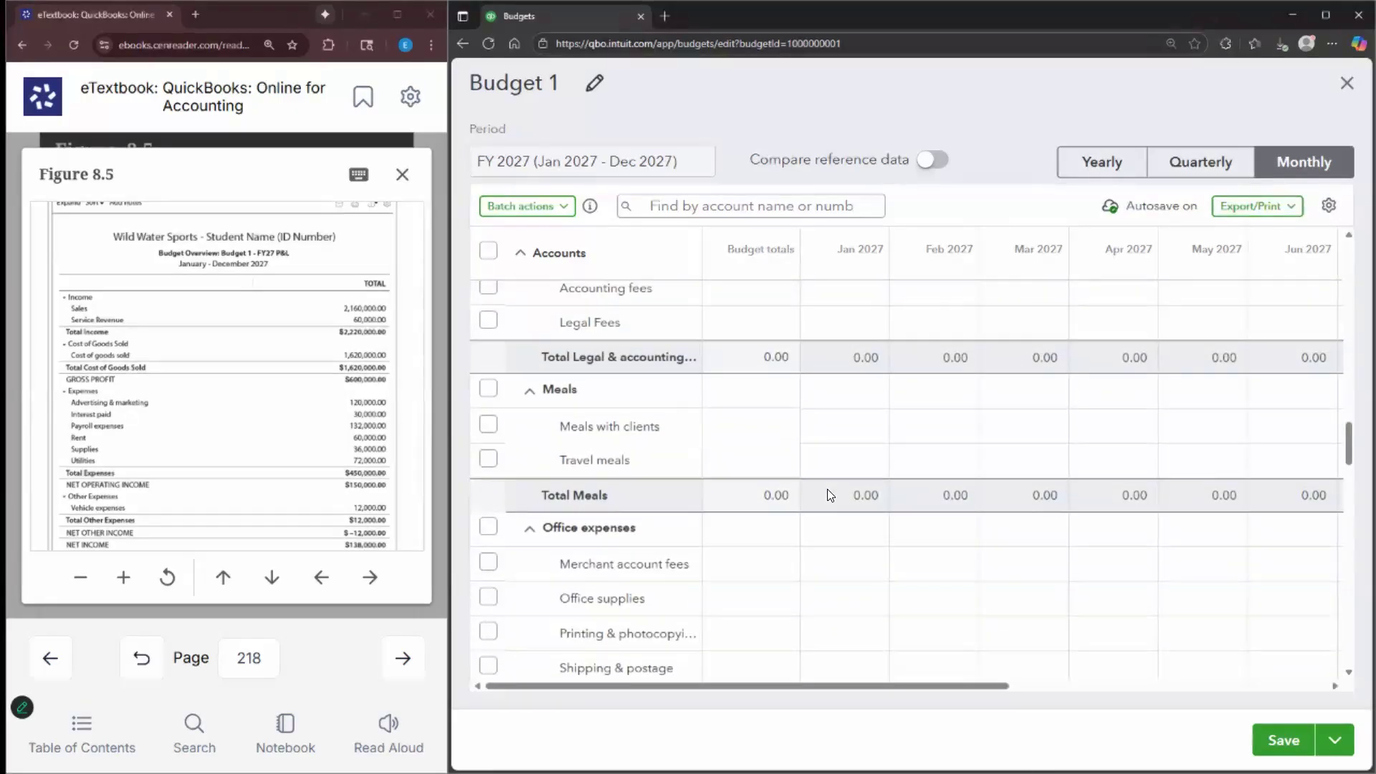
{"action": "scroll", "coordinate": [830, 496], "scroll_direction": "up", "scroll_amount": 10}
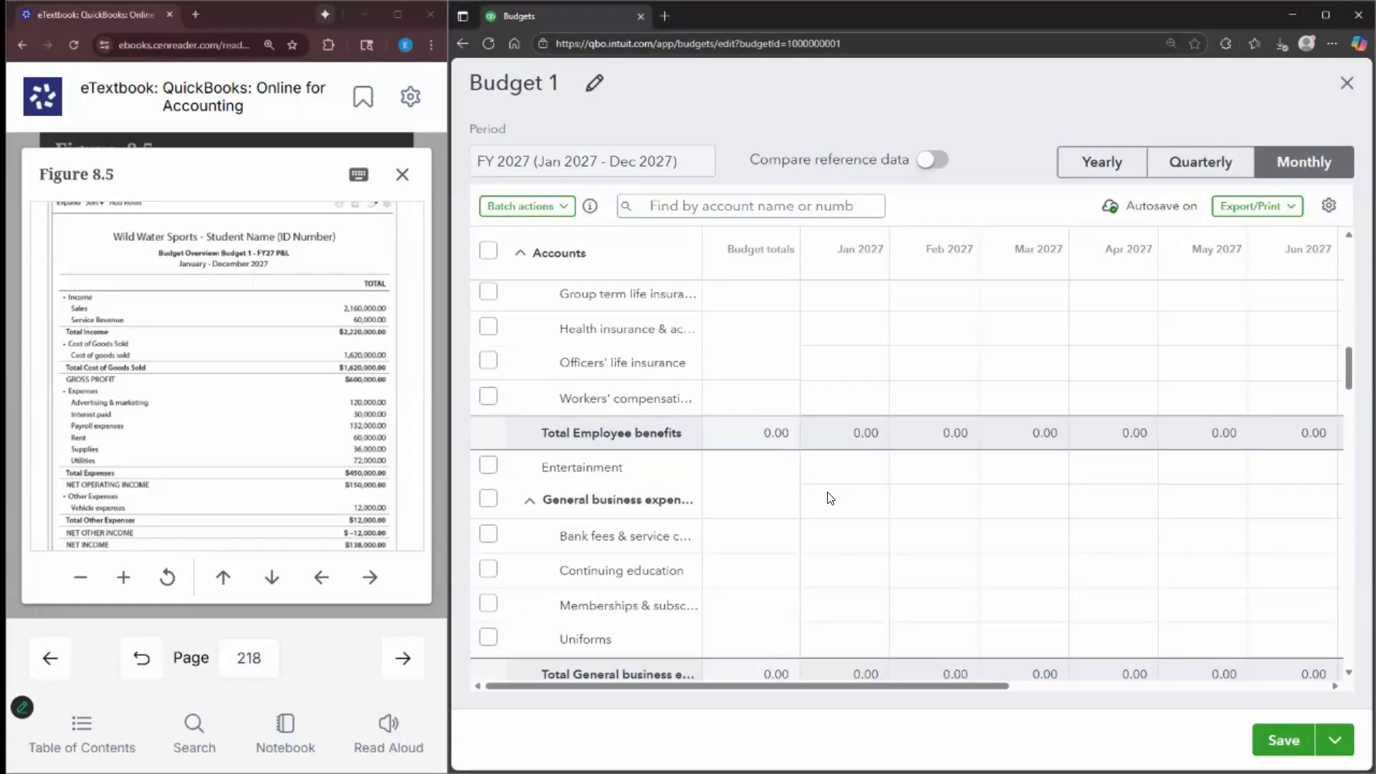
{"action": "scroll", "coordinate": [840, 494], "scroll_direction": "up", "scroll_amount": 5}
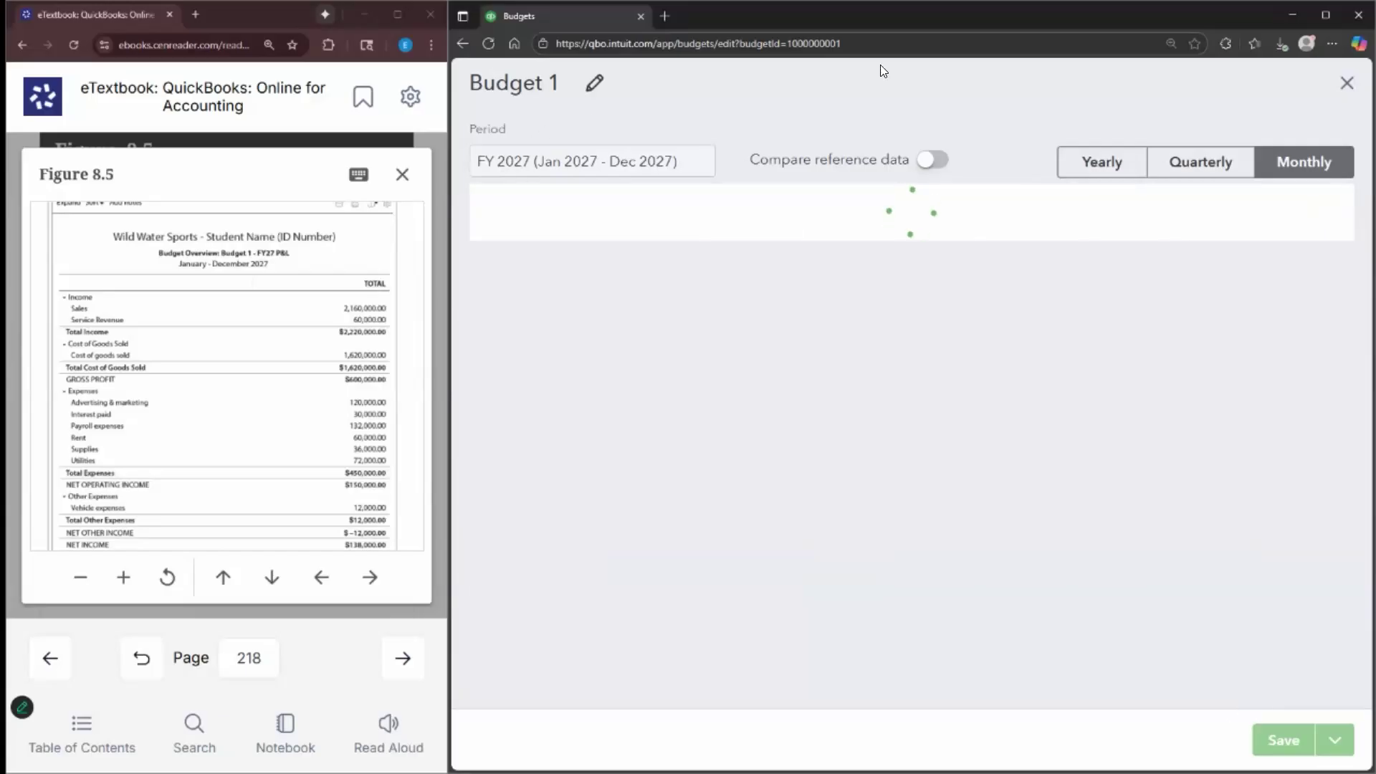
Close Budget 1 and open the Budget Overview report from the standard reports
{"action": "left_click", "coordinate": [1350, 86]}
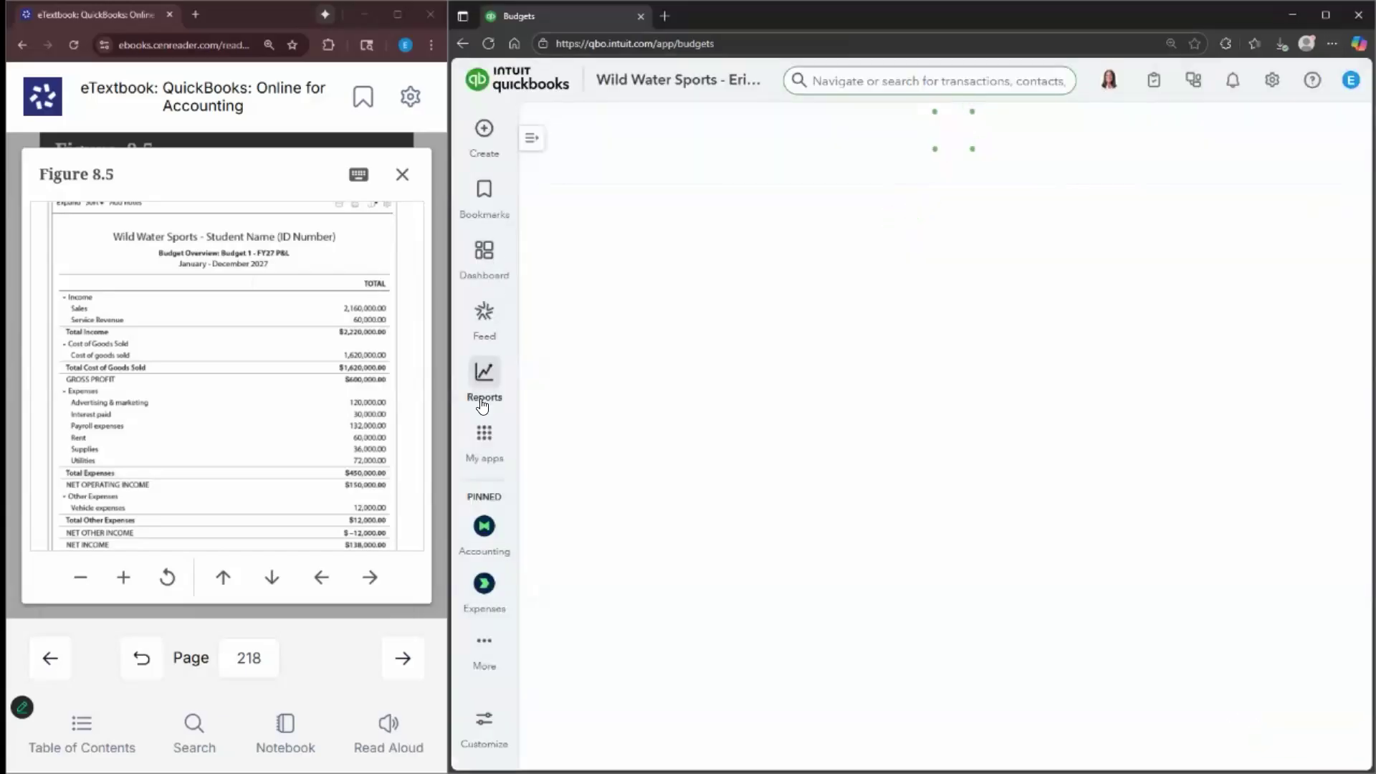
{"action": "mouse_move", "coordinate": [506, 394]}
{"action": "left_click", "coordinate": [562, 414]}
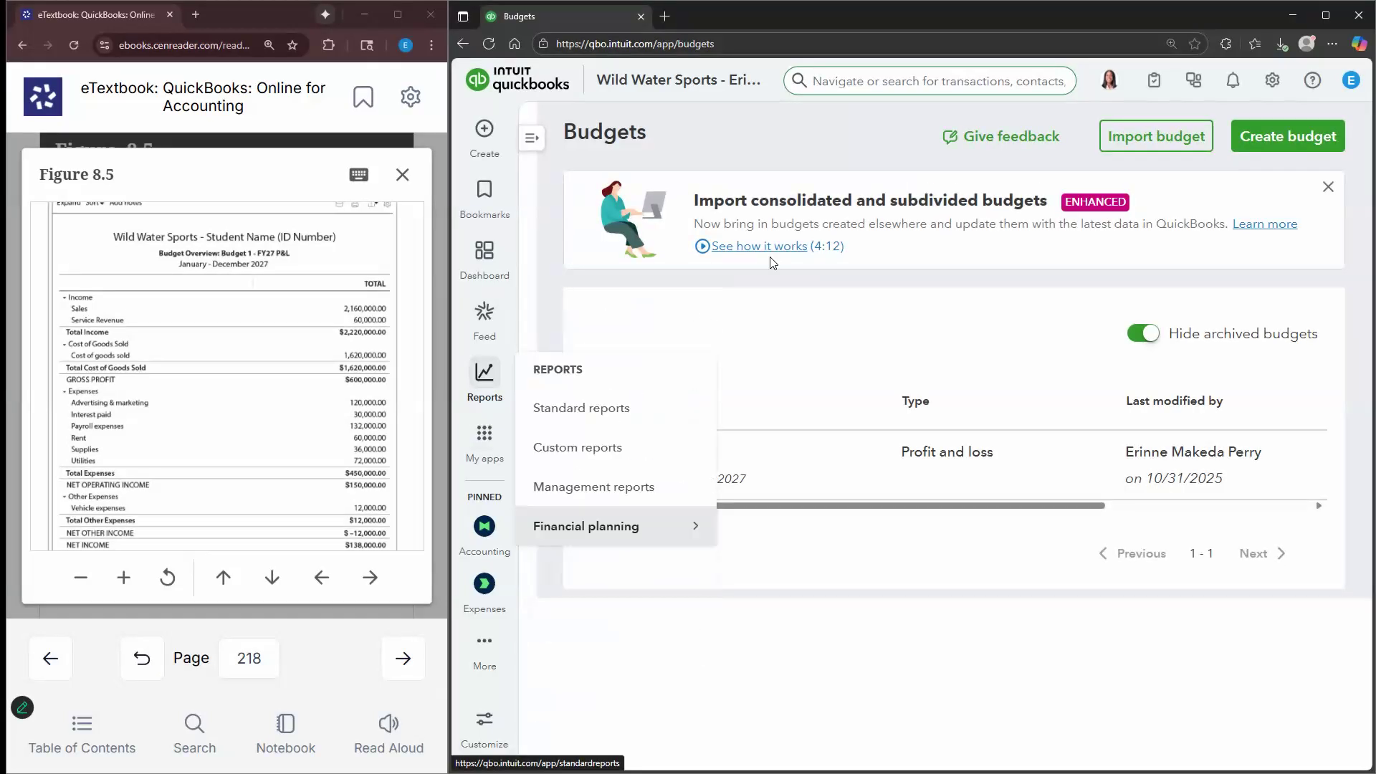
{"action": "left_click", "coordinate": [674, 149]}
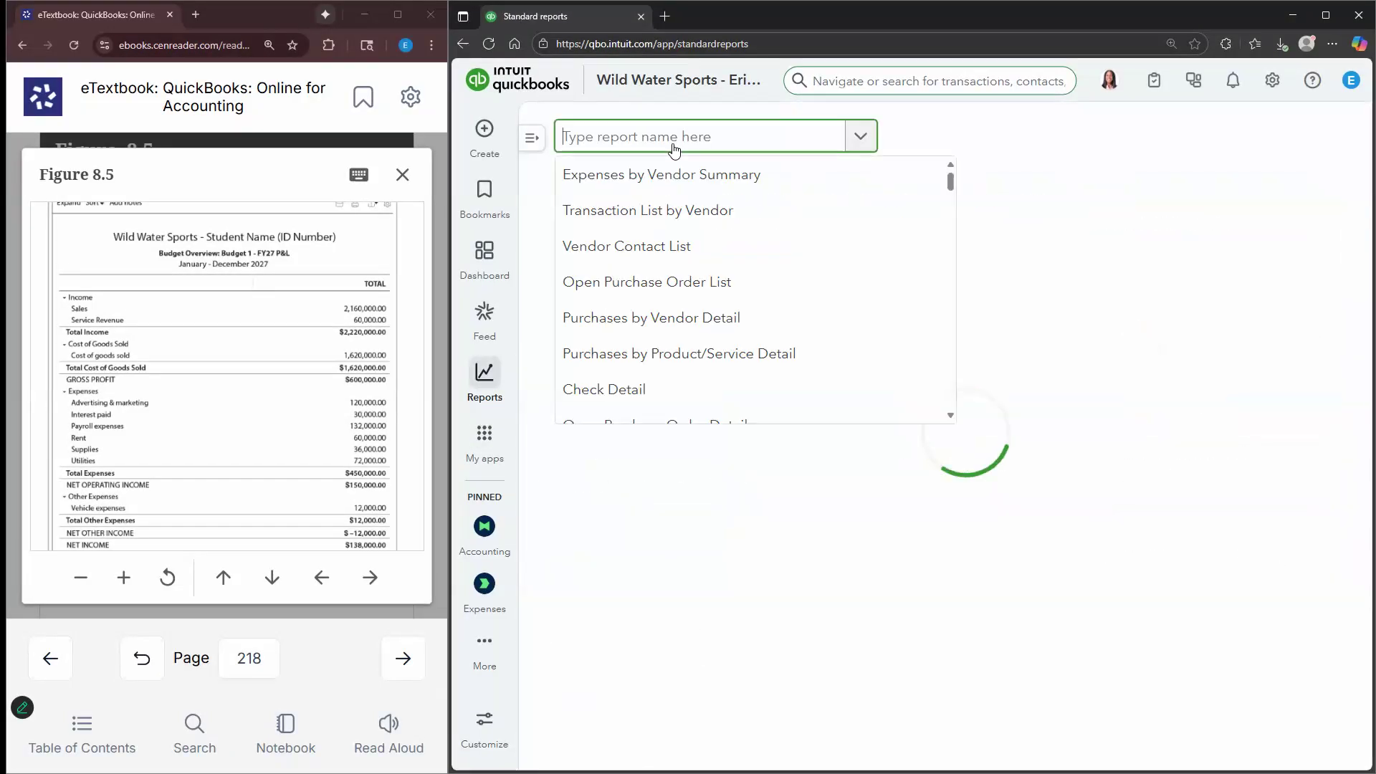
{"action": "type", "text": "budg"}
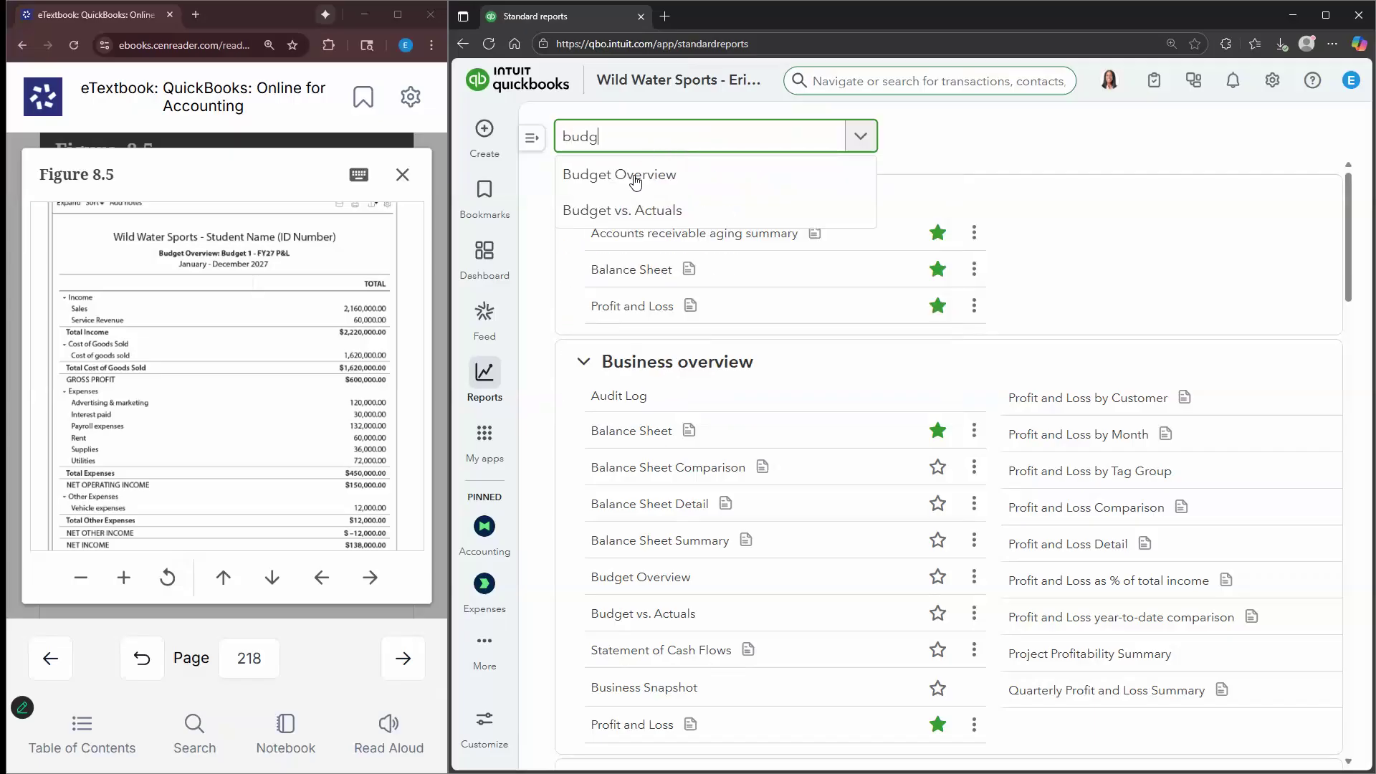
{"action": "left_click", "coordinate": [663, 188]}
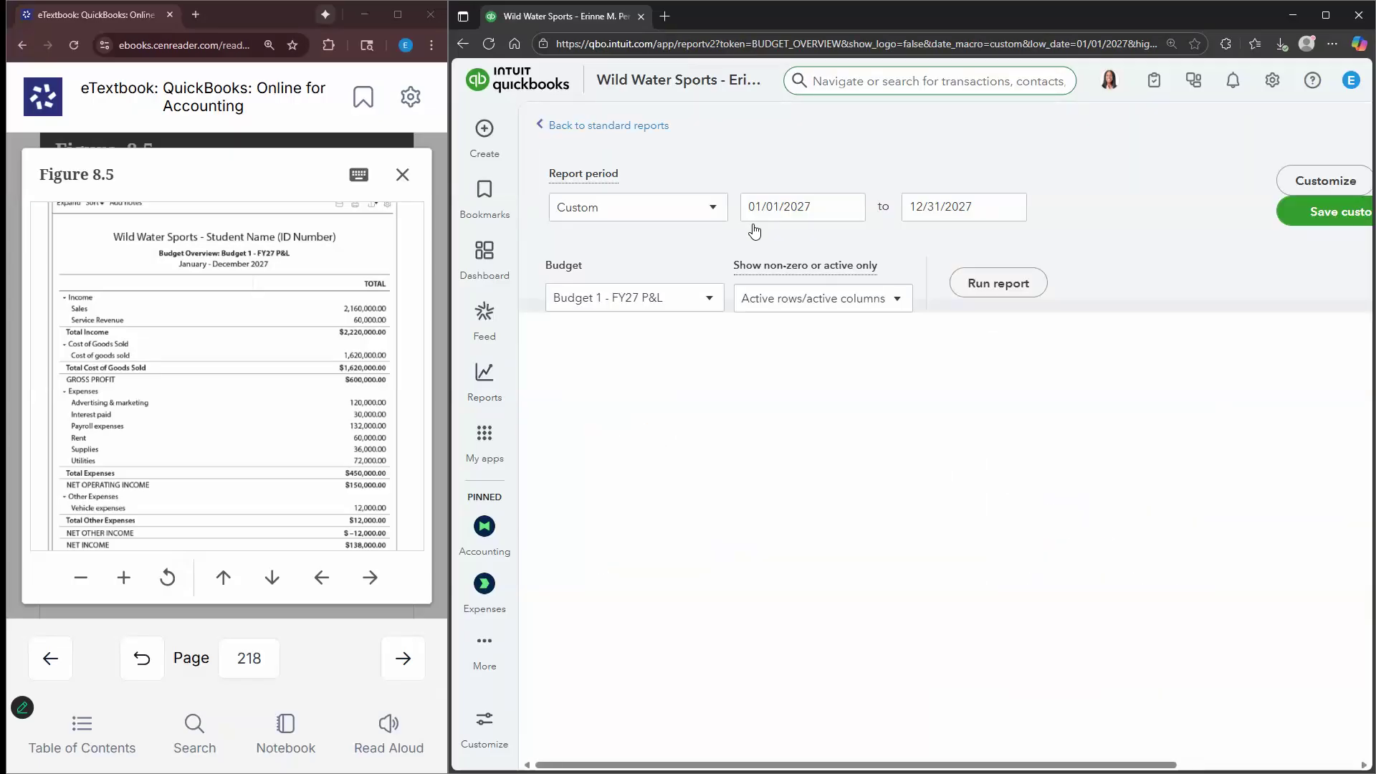
Customize the Budget Overview report to show the grid as Accounts vs. Total and run it
{"action": "scroll", "coordinate": [1155, 276], "scroll_direction": "down", "scroll_amount": 2}
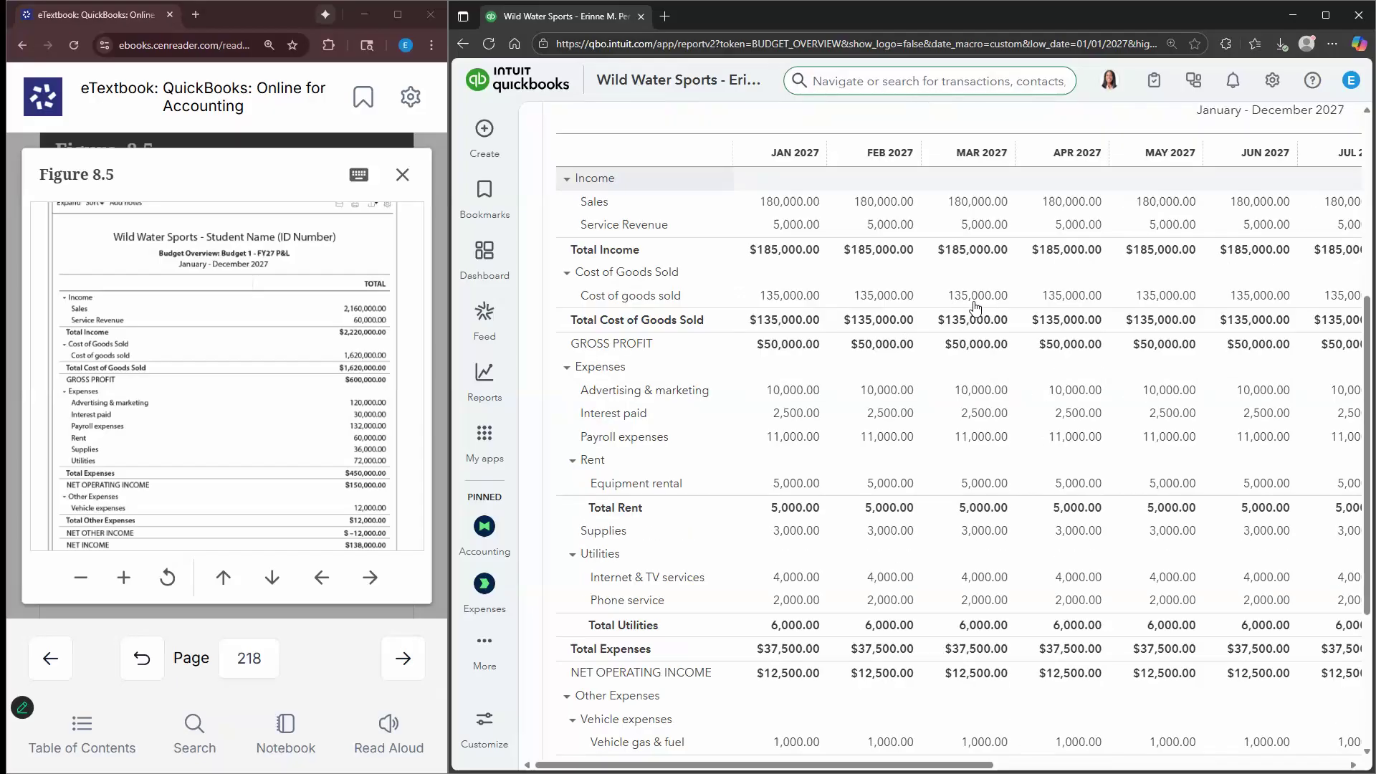
{"action": "scroll", "coordinate": [866, 267], "scroll_direction": "up", "scroll_amount": 5}
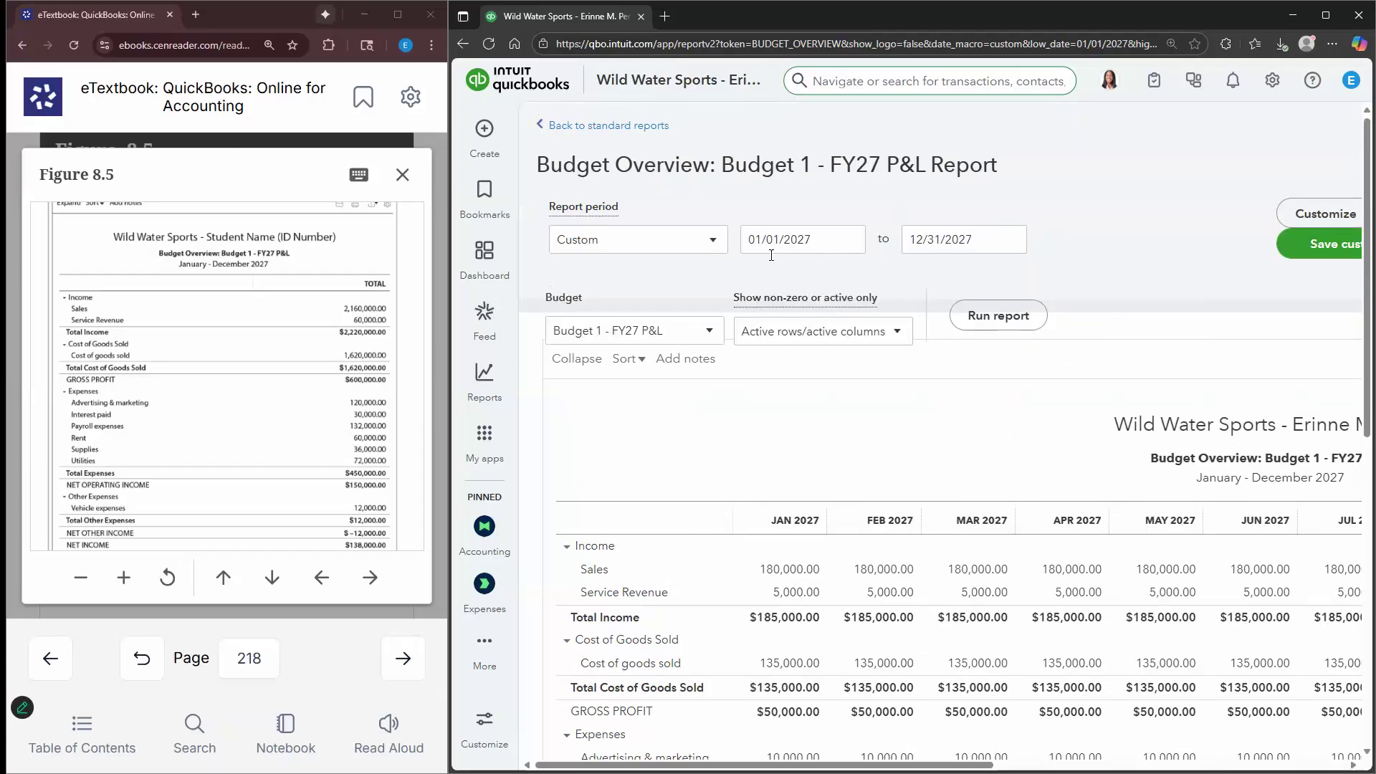
{"action": "left_click", "coordinate": [1290, 215]}
{"action": "left_click", "coordinate": [961, 462]}
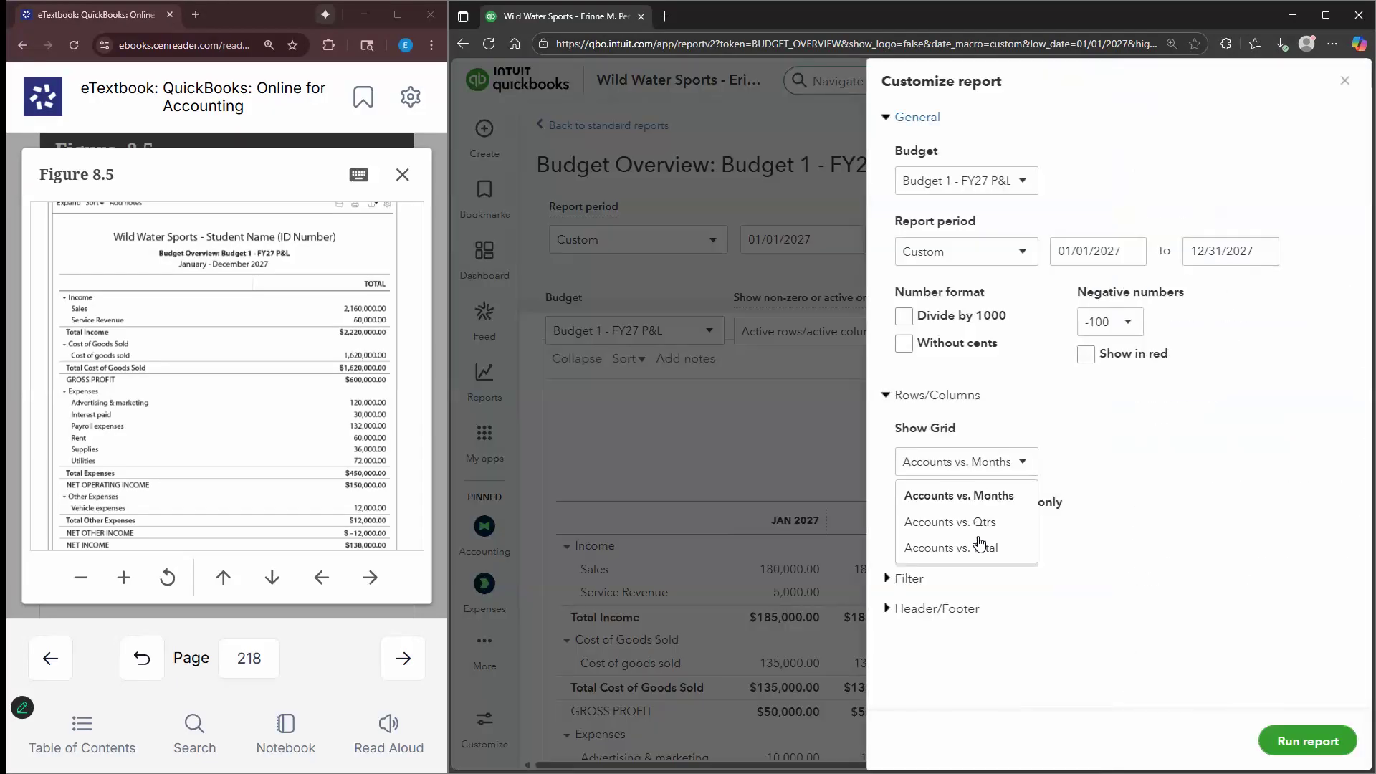
{"action": "key", "text": "Return"}
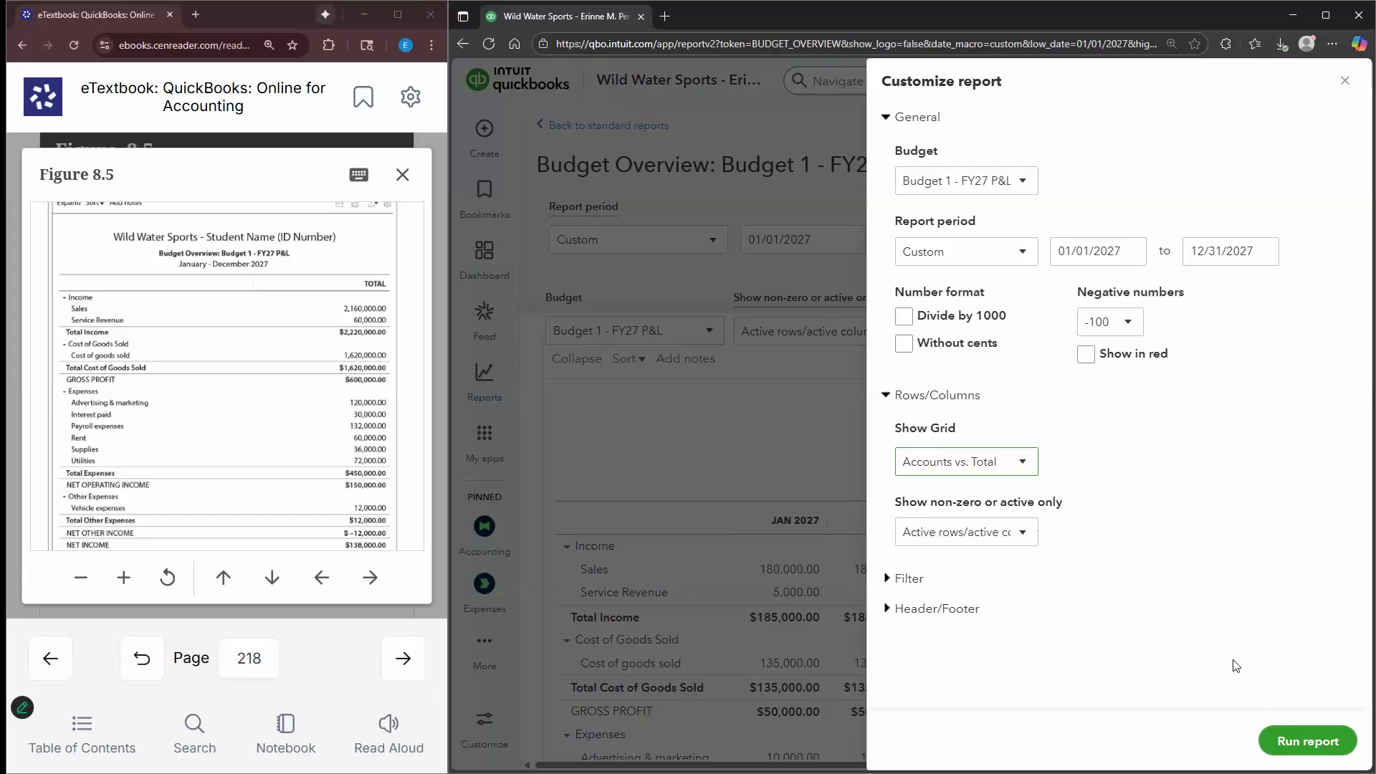
{"action": "left_click", "coordinate": [788, 174]}
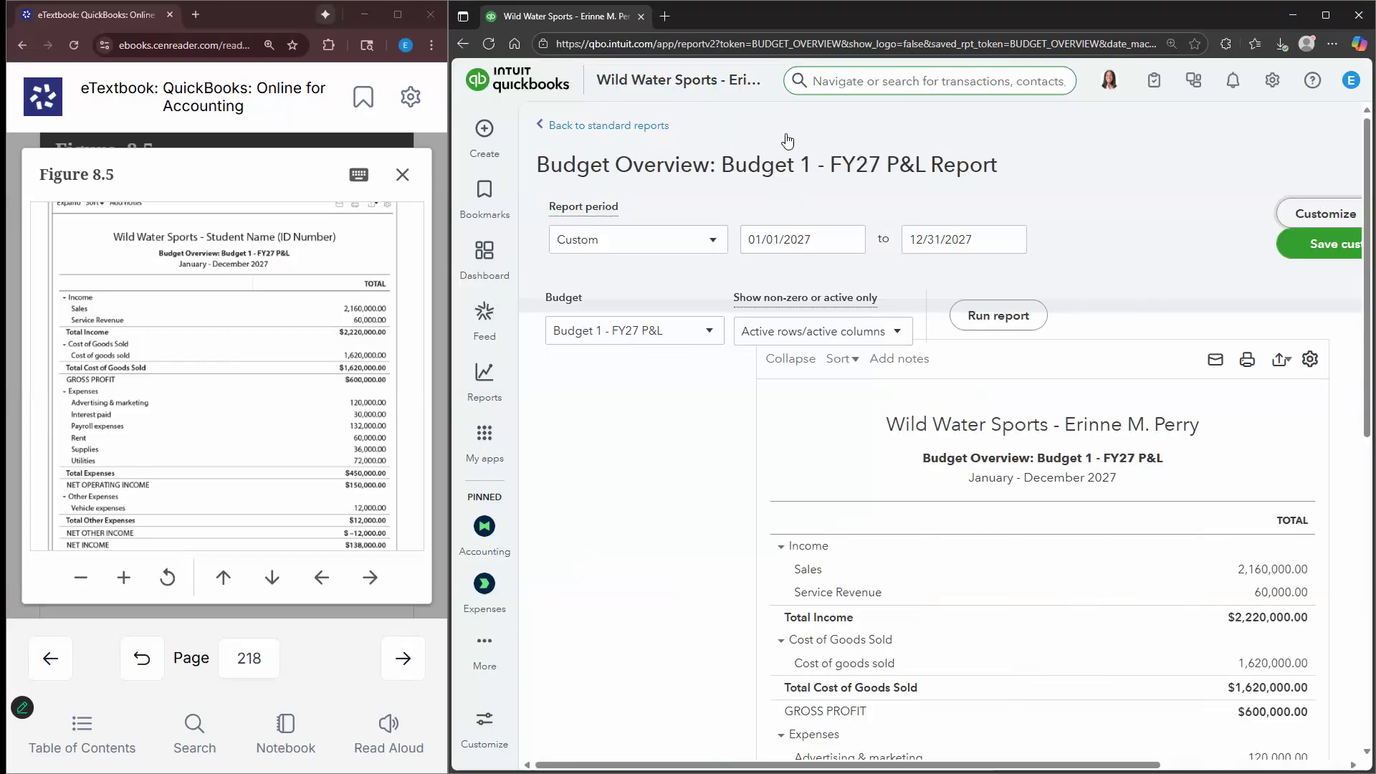
Collapse the Budget Overview report so the subaccounts roll up into their parent accounts
{"action": "scroll", "coordinate": [848, 225], "scroll_direction": "down", "scroll_amount": 3}
{"action": "left_click", "coordinate": [791, 135]}
{"action": "scroll", "coordinate": [955, 415], "scroll_direction": "down", "scroll_amount": 3}
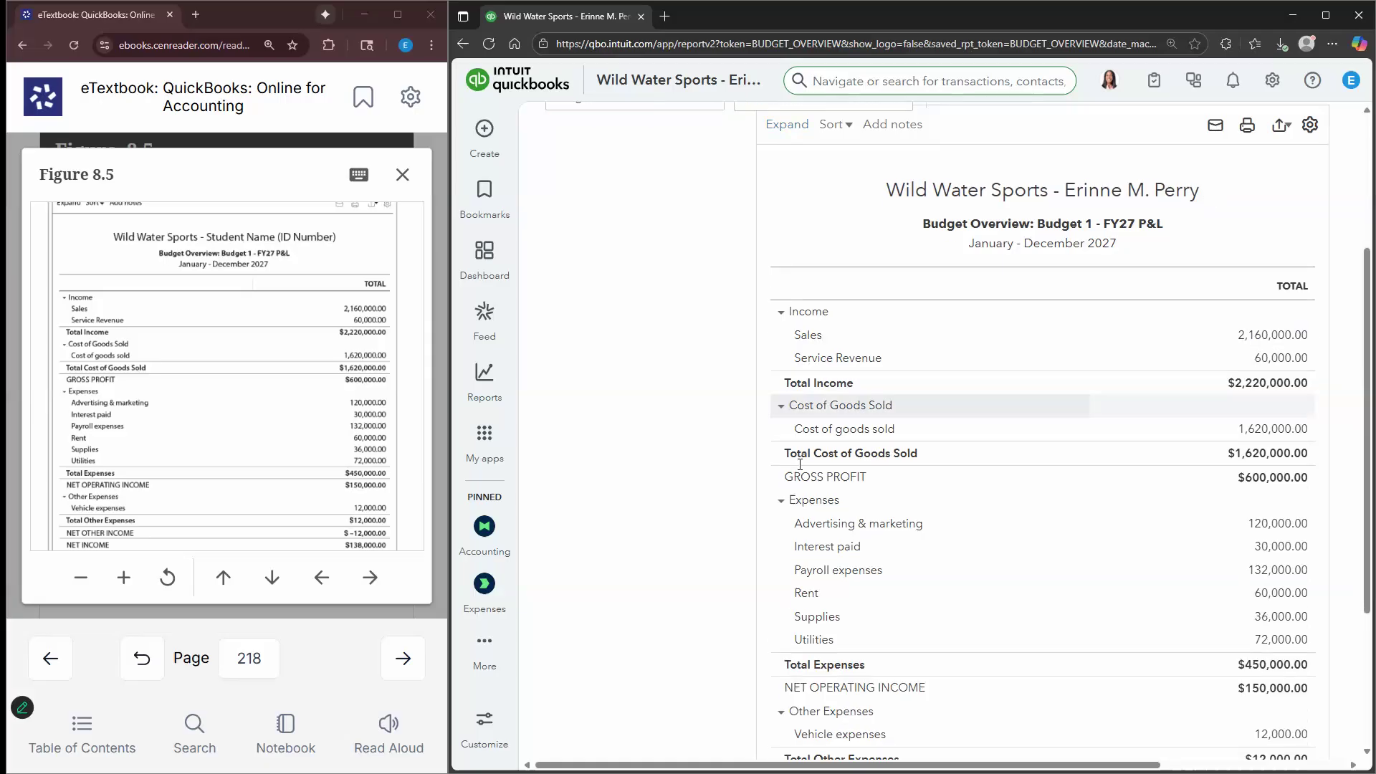
Fit Figure 8.5 in the textbook viewer and compare its totals with the collapsed Budget Overview report
{"action": "double_click", "coordinate": [374, 465]}
{"action": "scroll", "coordinate": [342, 434], "scroll_direction": "up", "scroll_amount": 3}
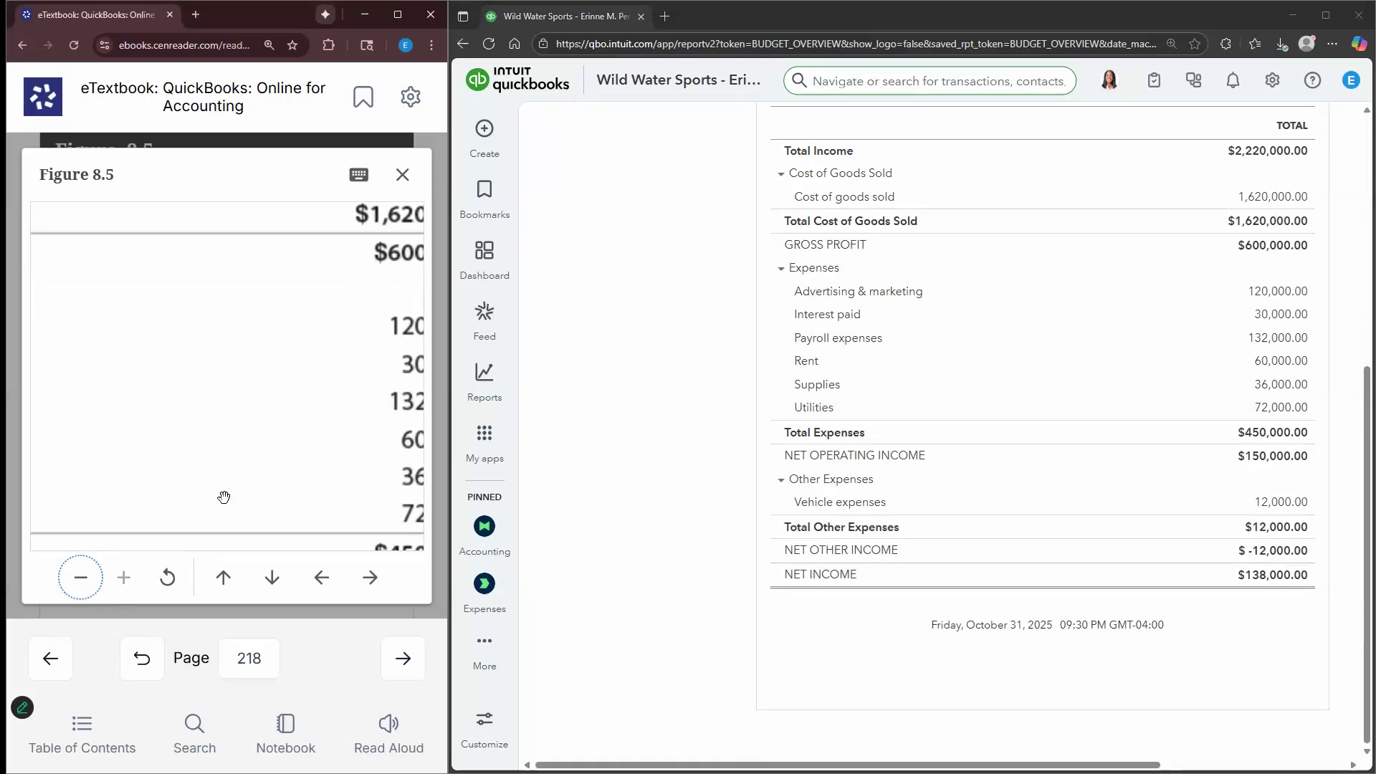
{"action": "double_click", "coordinate": [87, 580]}
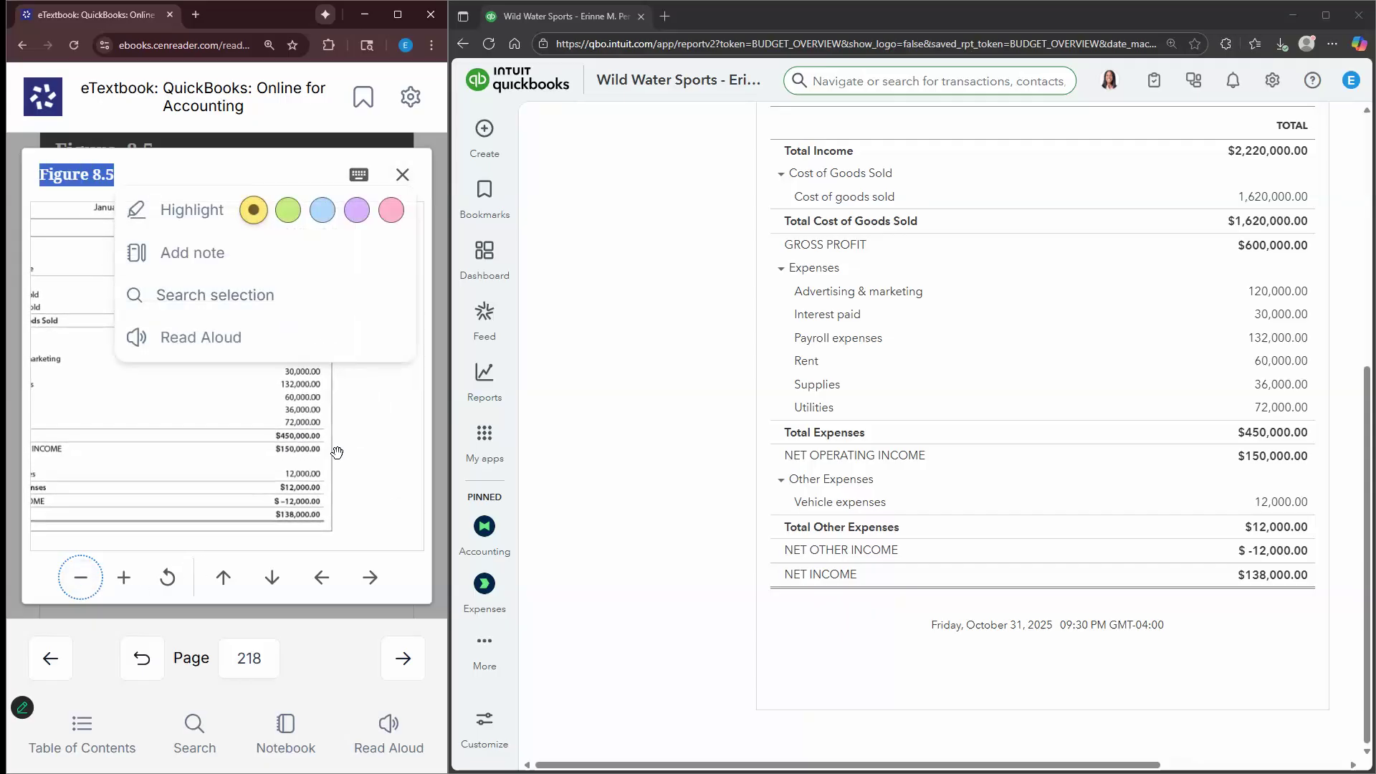
{"action": "scroll", "coordinate": [337, 453], "scroll_direction": "down", "scroll_amount": 3}
{"action": "left_click_drag", "start_coordinate": [200, 445], "coordinate": [214, 458]}
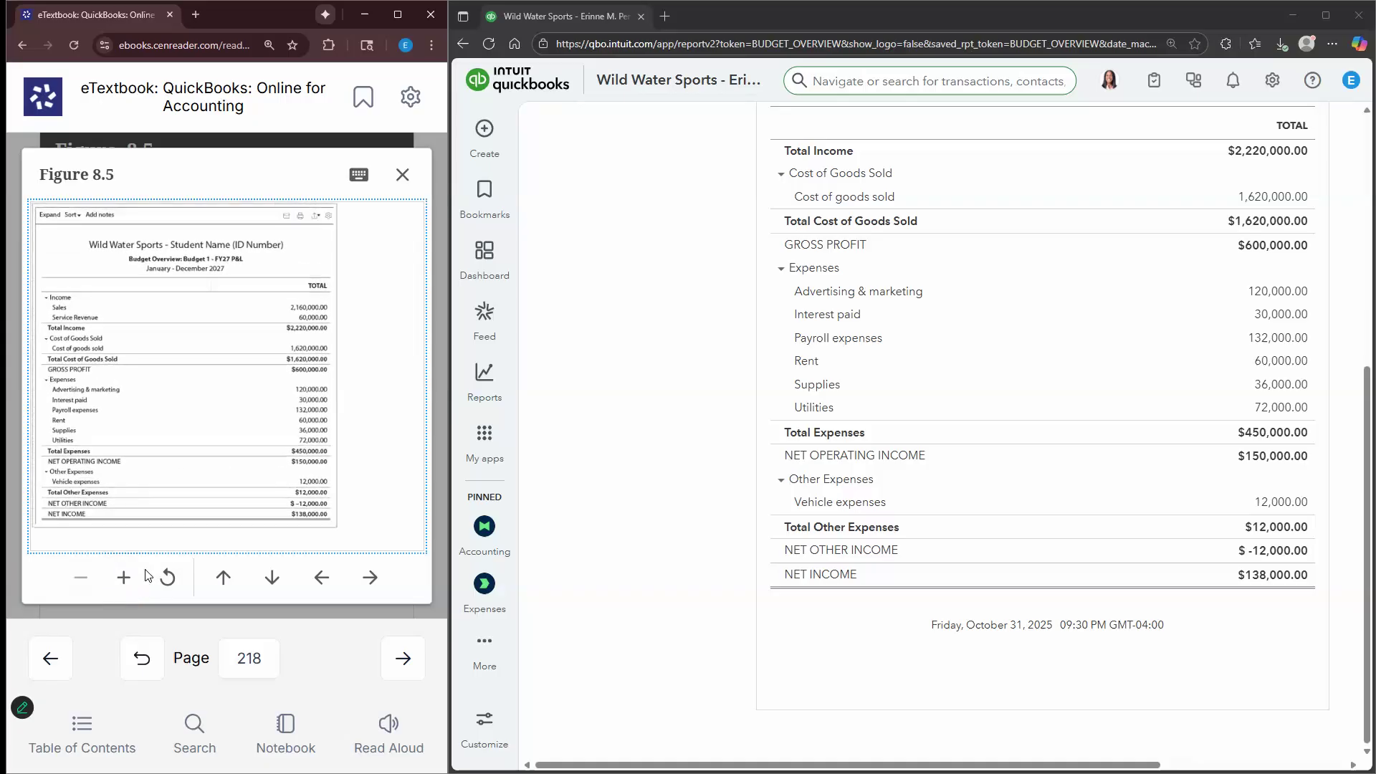
{"action": "left_click", "coordinate": [123, 577]}
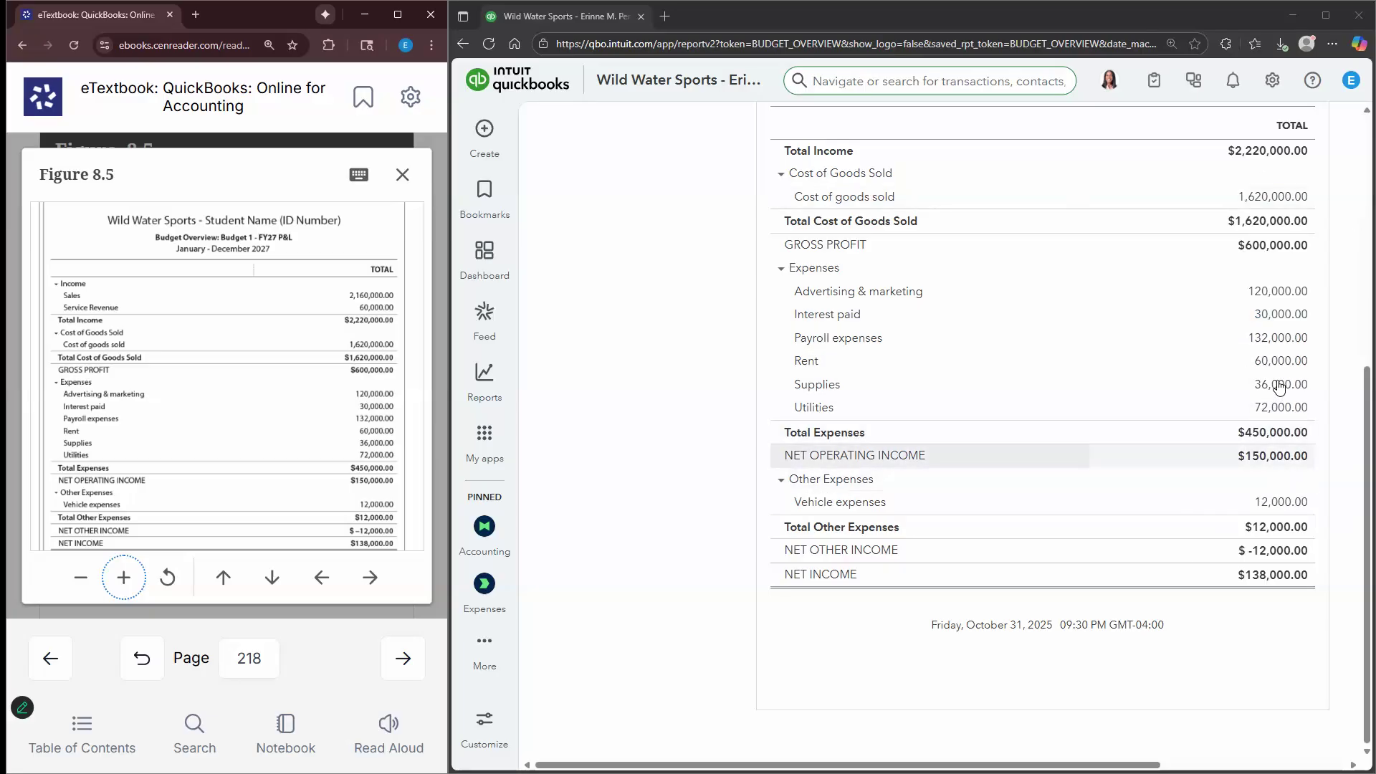
{"action": "scroll", "coordinate": [1279, 380], "scroll_direction": "up", "scroll_amount": 1}
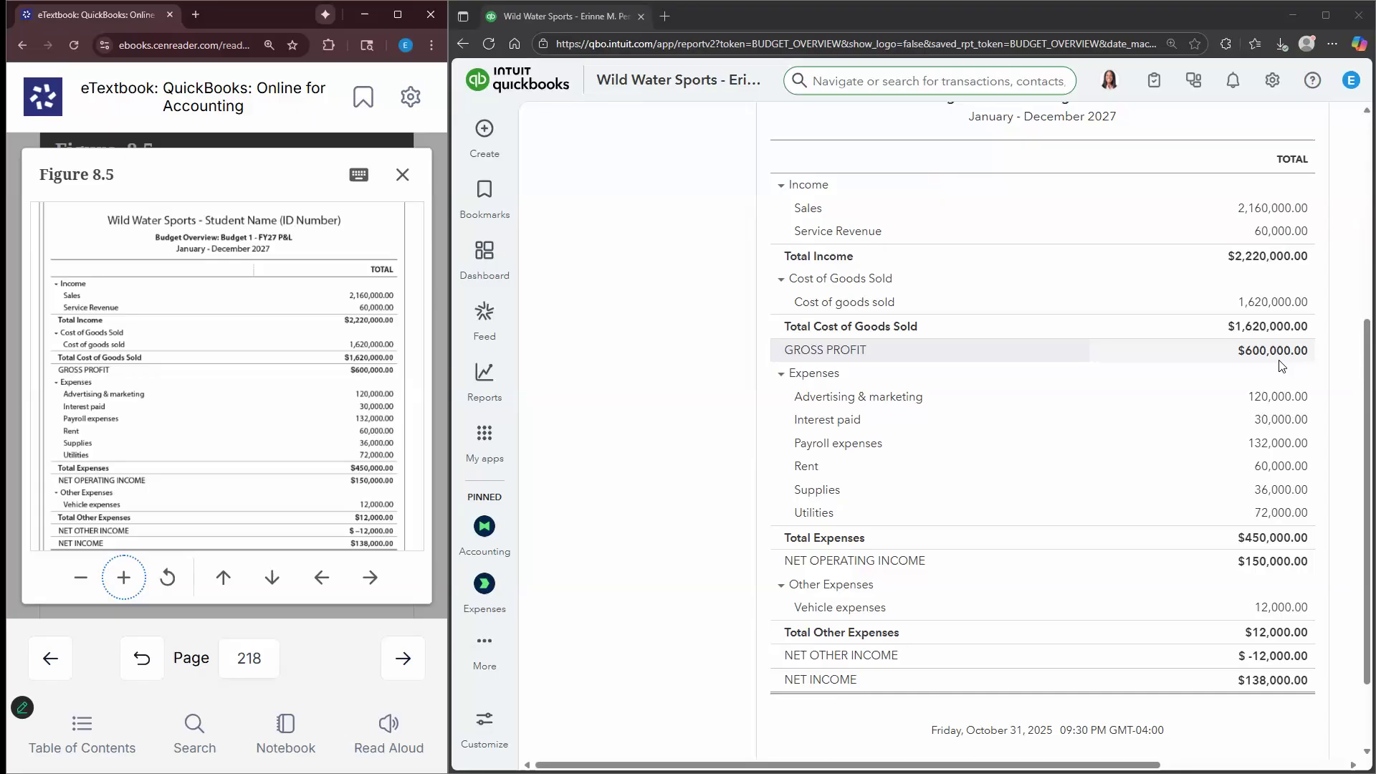
{"action": "scroll", "coordinate": [1283, 610], "scroll_direction": "down", "scroll_amount": 2}
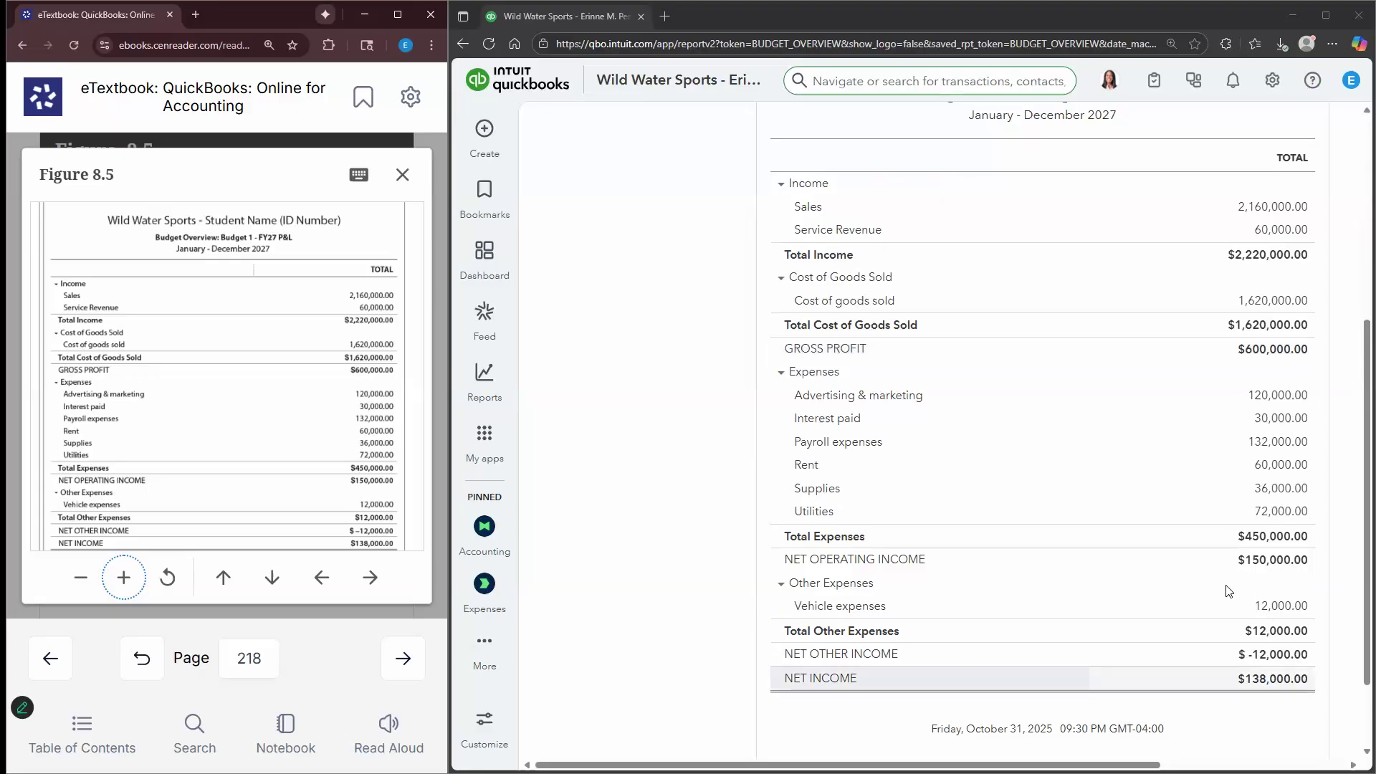
{"action": "scroll", "coordinate": [1234, 609], "scroll_direction": "up", "scroll_amount": 4}
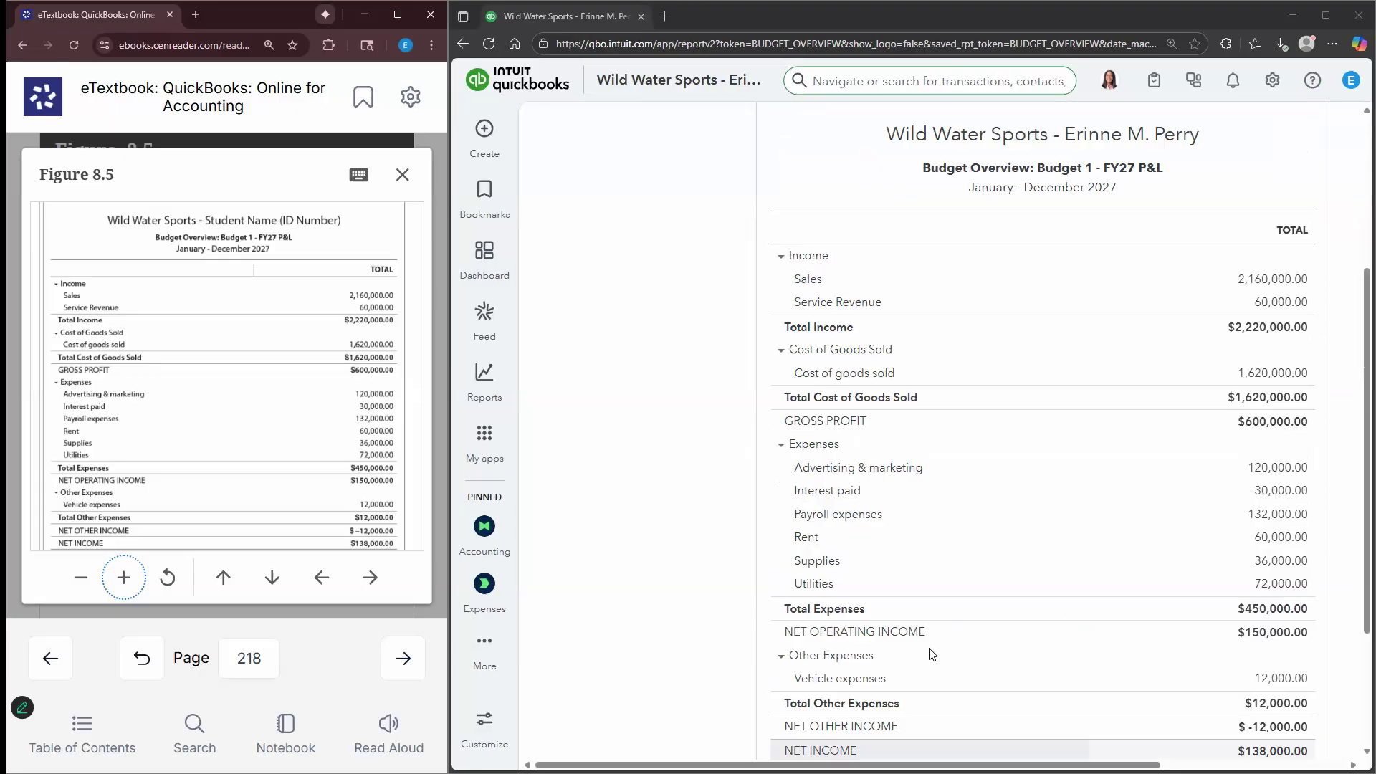
Close the Figure 8.5 view, customize the Budget Overview report to show numbers without cents, and run it
{"action": "left_click", "coordinate": [402, 174]}
{"action": "scroll", "coordinate": [324, 475], "scroll_direction": "down", "scroll_amount": 2}
{"action": "scroll", "coordinate": [185, 495], "scroll_direction": "down", "scroll_amount": 2}
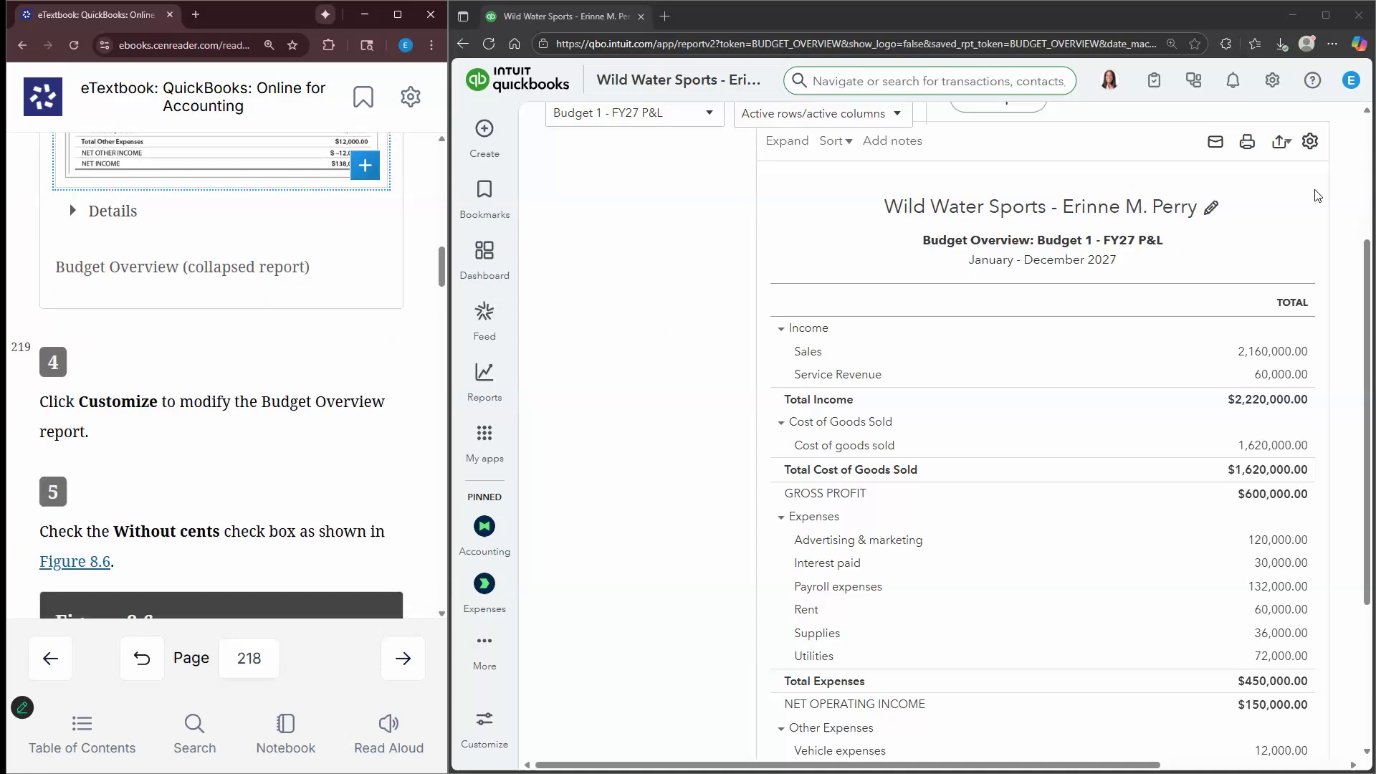
{"action": "scroll", "coordinate": [1319, 140], "scroll_direction": "up", "scroll_amount": 2}
{"action": "scroll", "coordinate": [1319, 141], "scroll_direction": "up", "scroll_amount": 1}
{"action": "left_click", "coordinate": [1322, 136]}
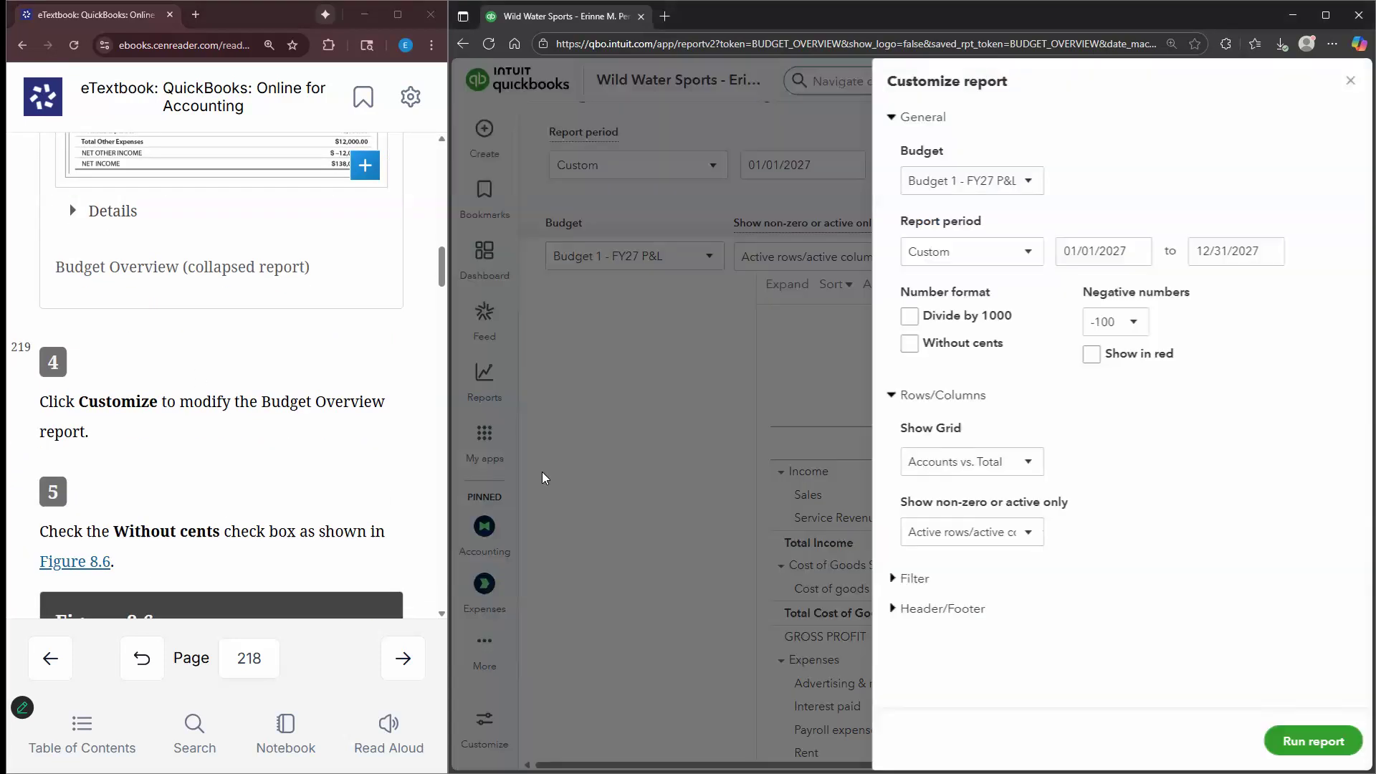
{"action": "scroll", "coordinate": [372, 445], "scroll_direction": "down", "scroll_amount": 4}
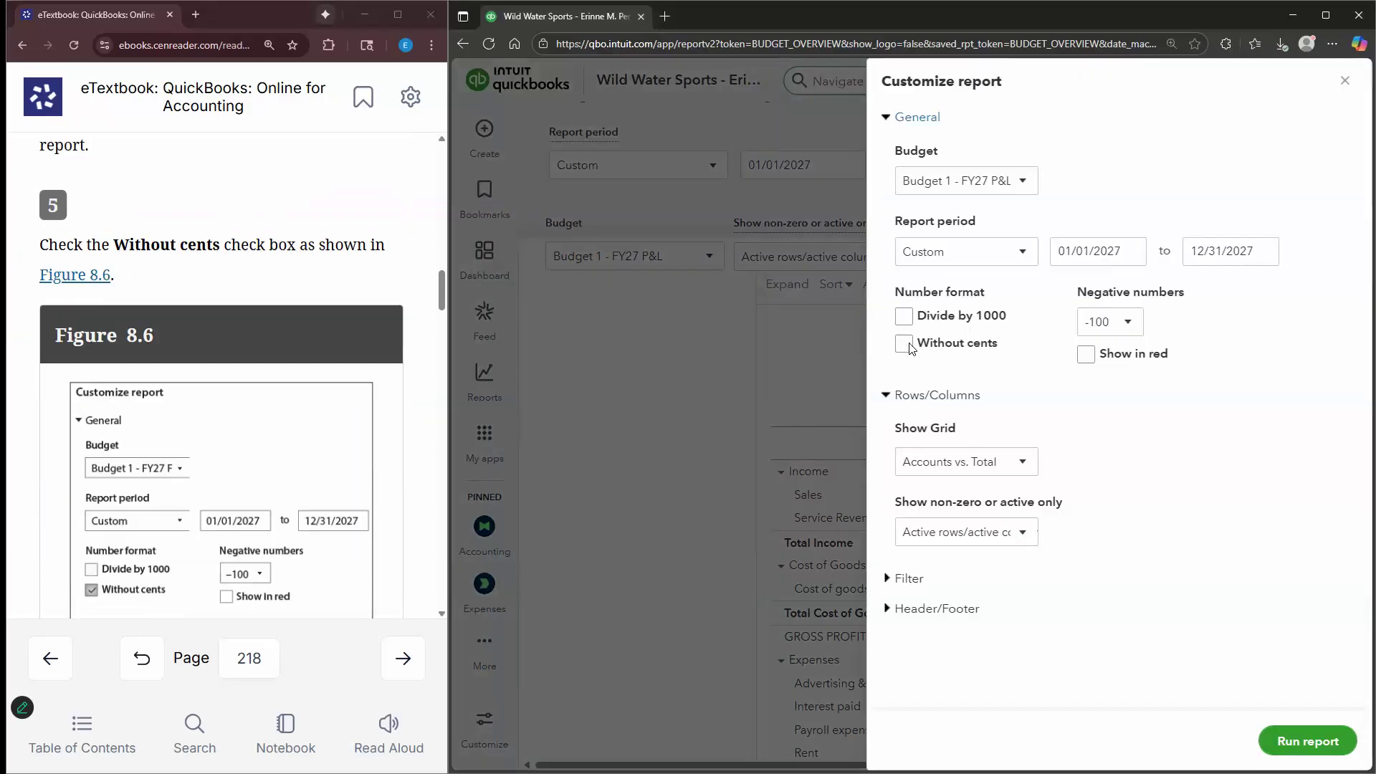
{"action": "scroll", "coordinate": [323, 322], "scroll_direction": "down", "scroll_amount": 2}
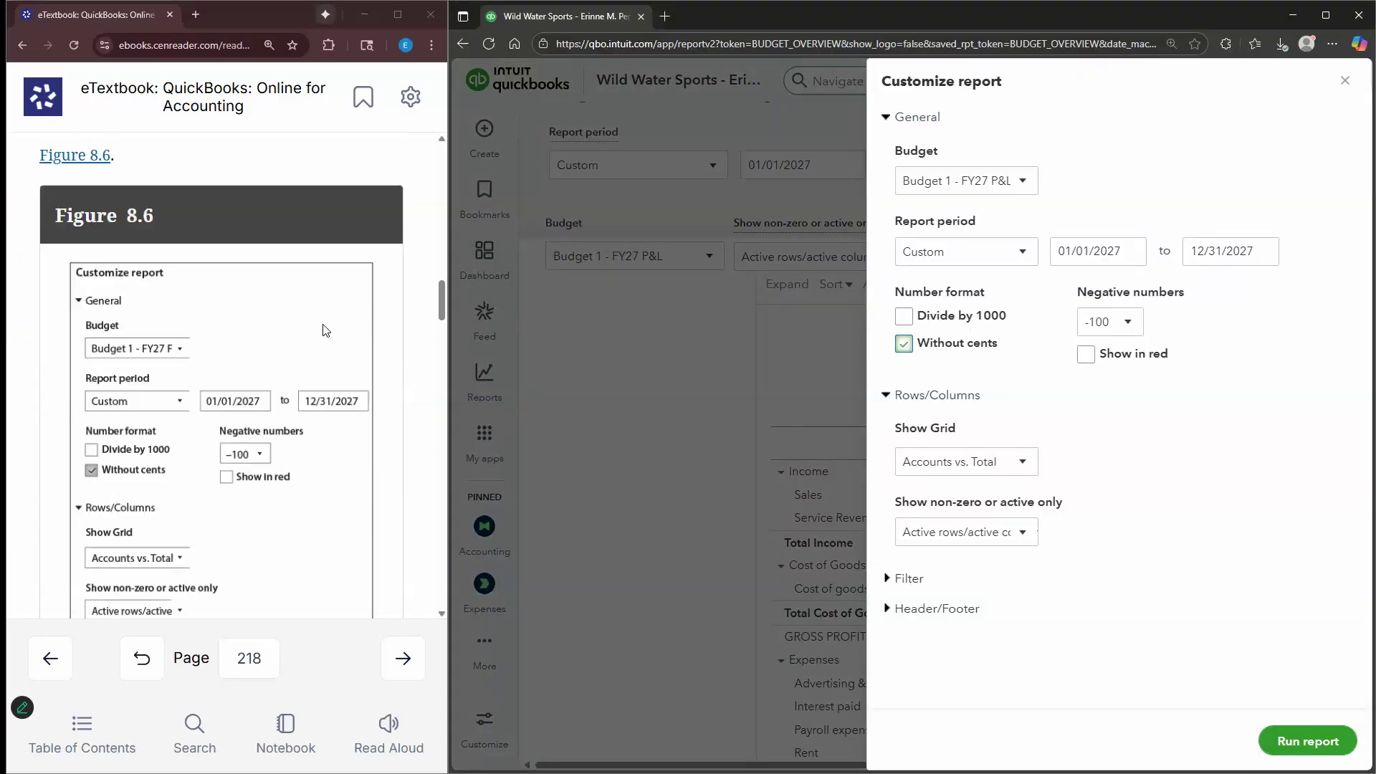
{"action": "scroll", "coordinate": [327, 330], "scroll_direction": "down", "scroll_amount": 5}
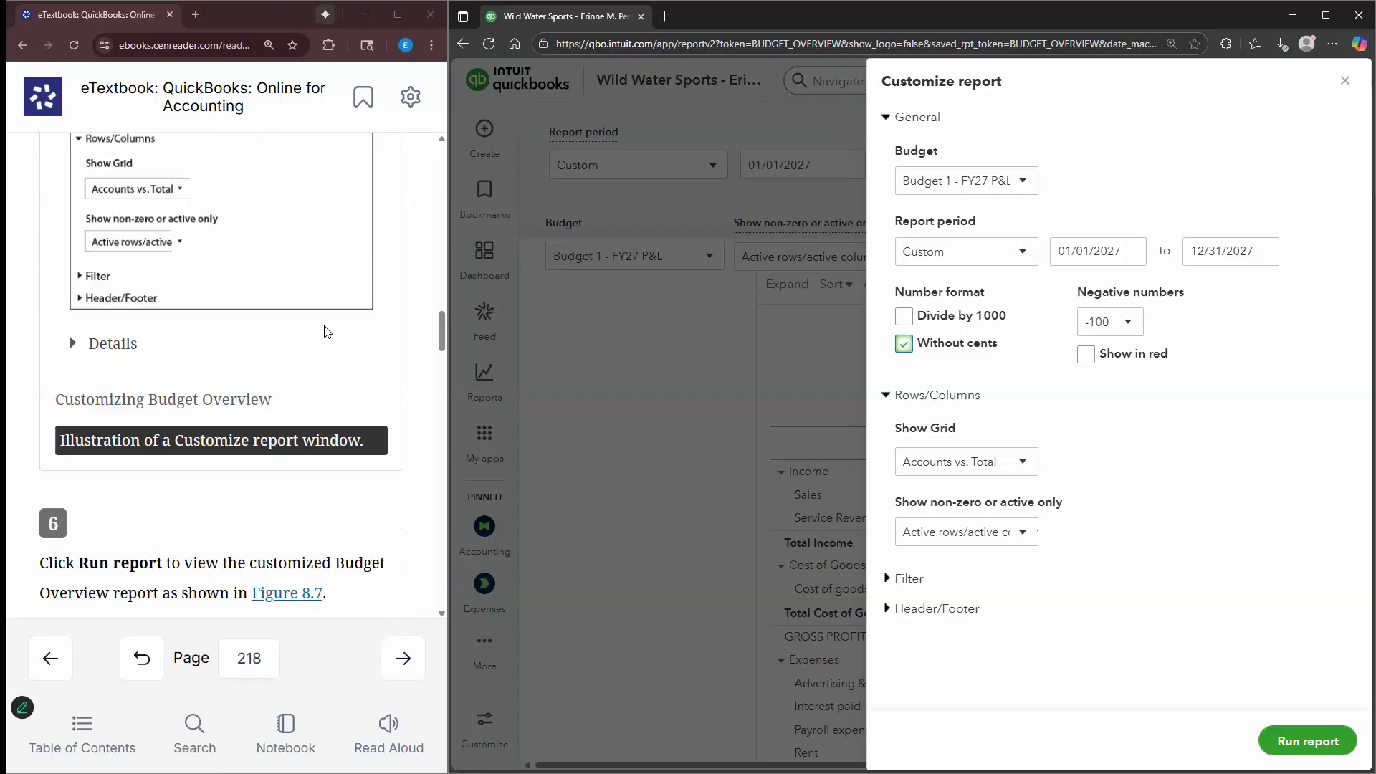
{"action": "left_click", "coordinate": [1291, 738]}
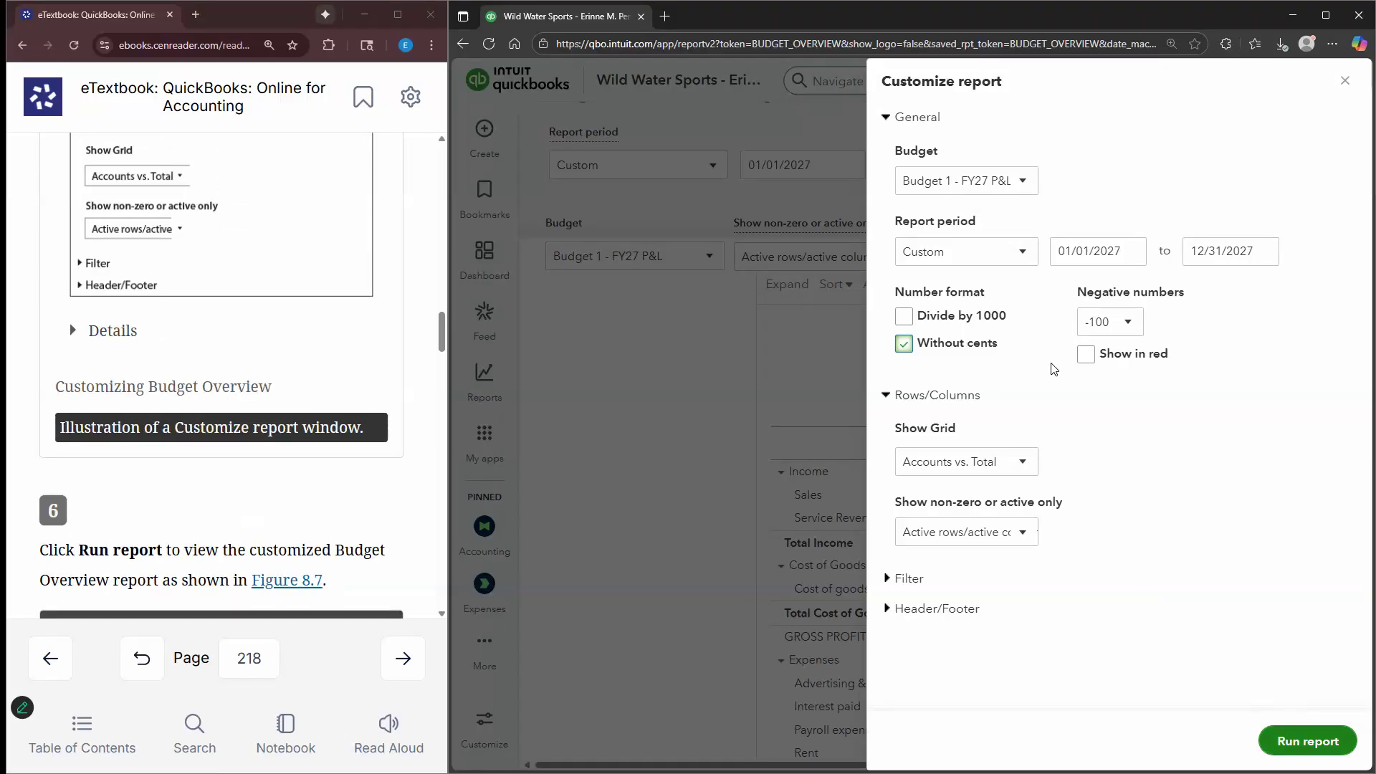
Check the Budget Overview report against Figure 8.7 and save its customization under the name Budget Overview
{"action": "scroll", "coordinate": [1003, 416], "scroll_direction": "down", "scroll_amount": 3}
{"action": "scroll", "coordinate": [355, 346], "scroll_direction": "down", "scroll_amount": 4}
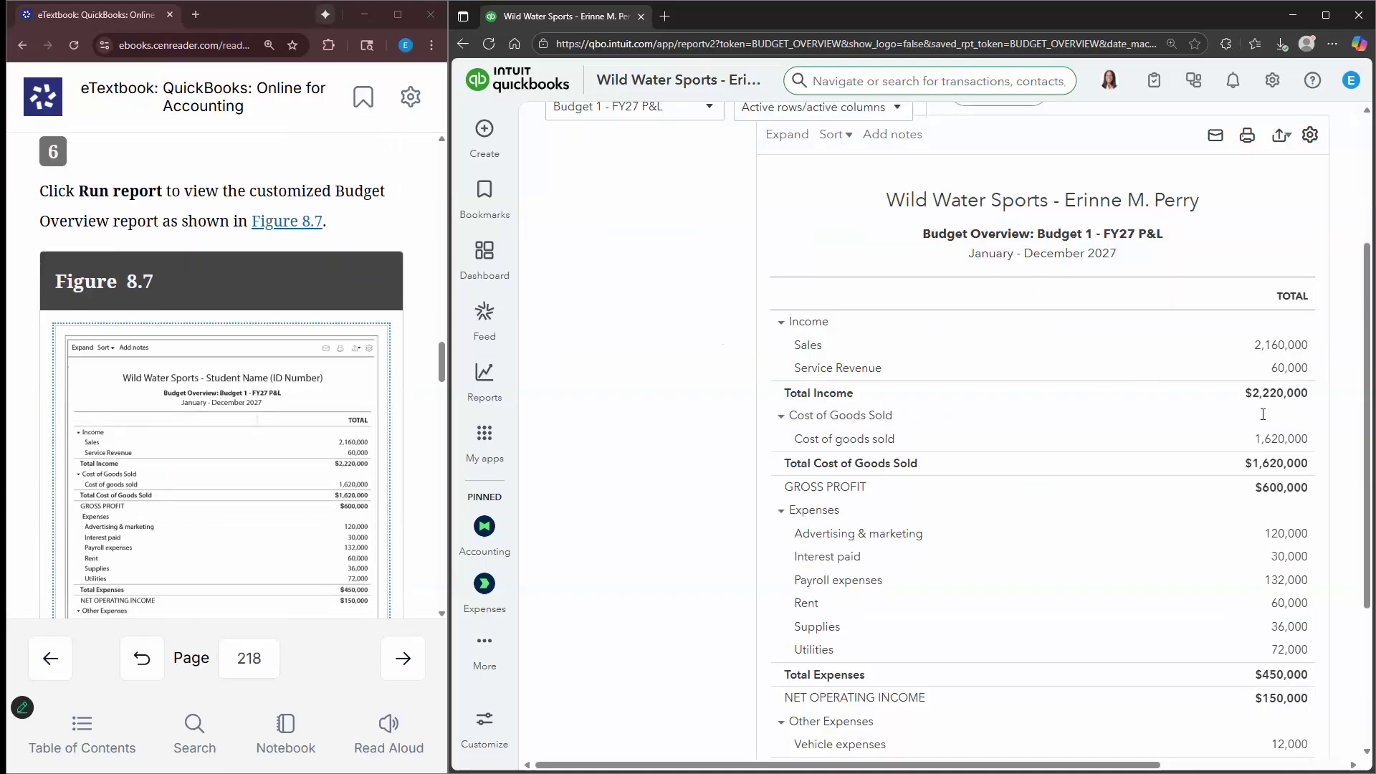
{"action": "scroll", "coordinate": [1221, 417], "scroll_direction": "down", "scroll_amount": 2}
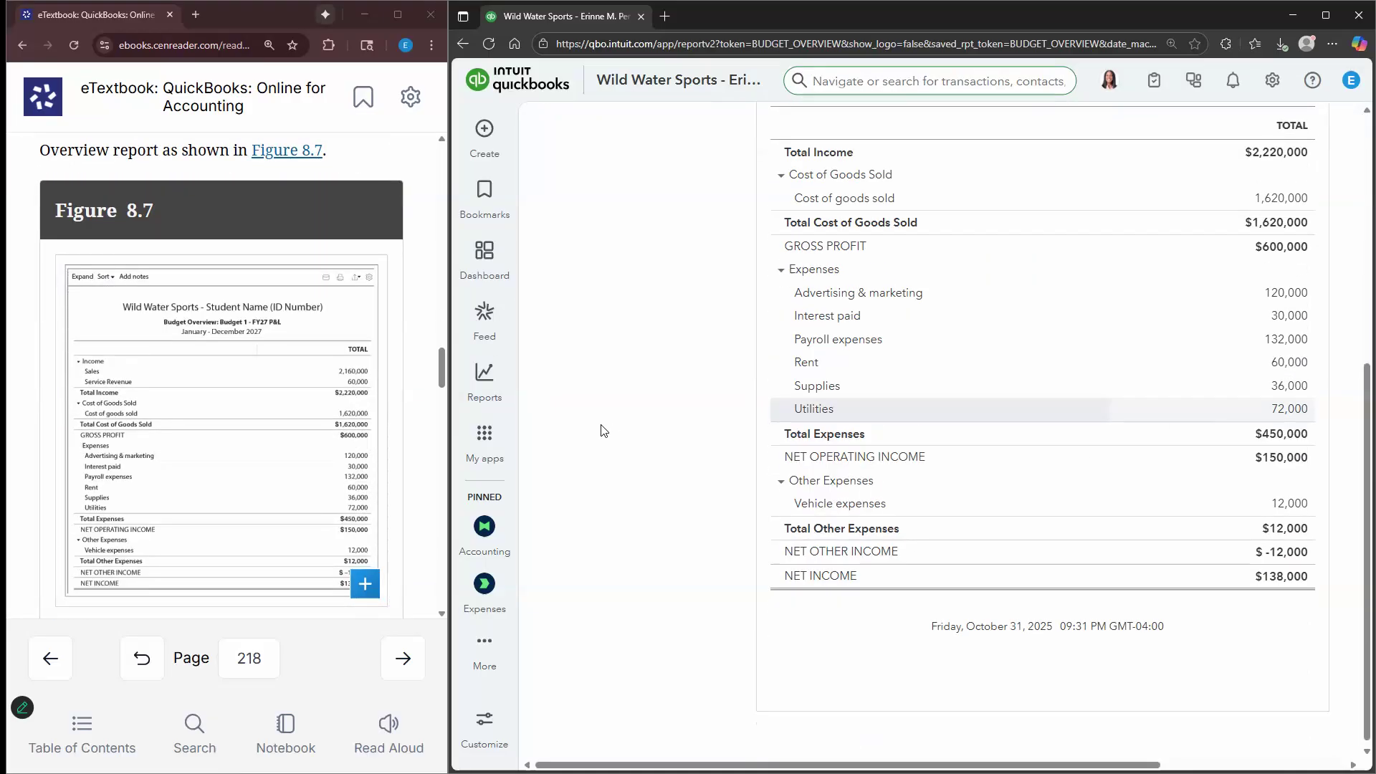
{"action": "scroll", "coordinate": [602, 430], "scroll_direction": "up", "scroll_amount": 2}
{"action": "scroll", "coordinate": [365, 424], "scroll_direction": "down", "scroll_amount": 2}
{"action": "scroll", "coordinate": [366, 424], "scroll_direction": "down", "scroll_amount": 2}
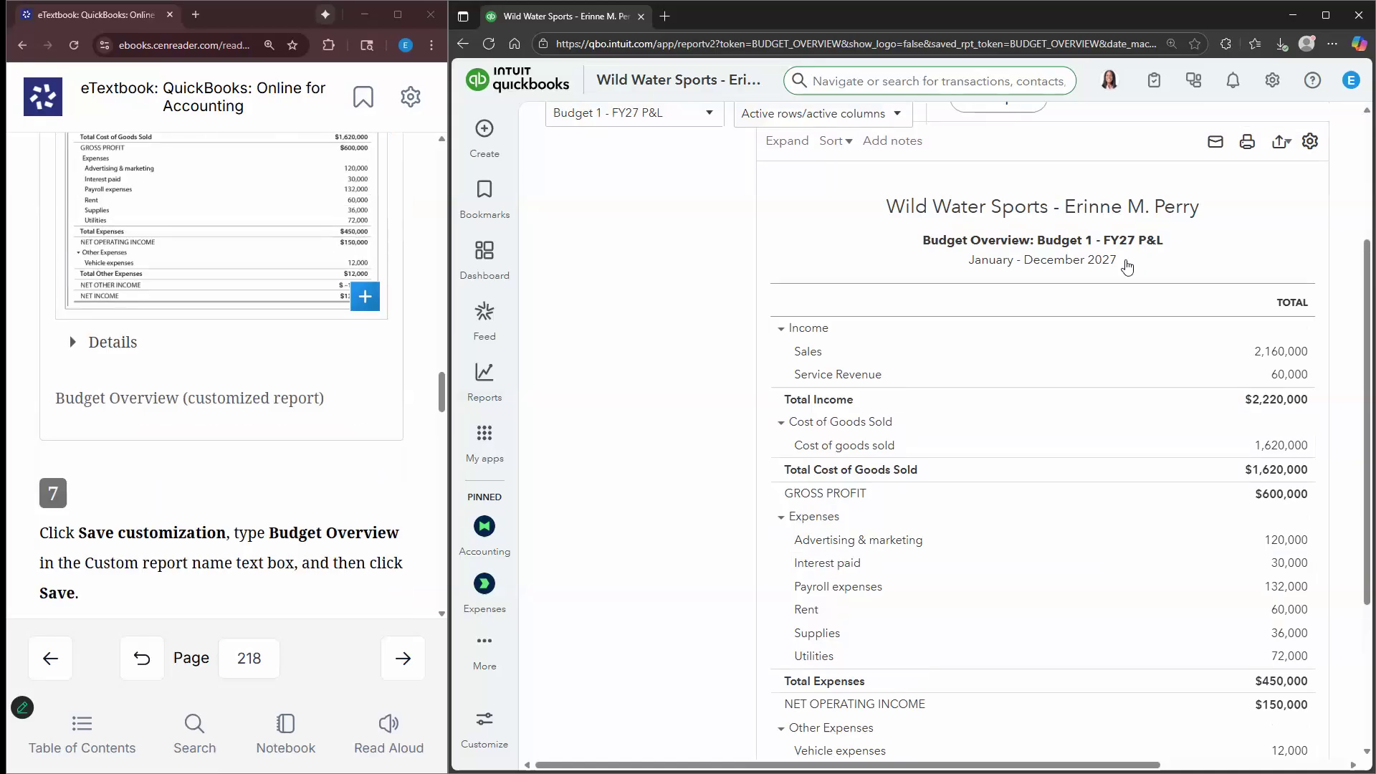
{"action": "scroll", "coordinate": [1305, 258], "scroll_direction": "up", "scroll_amount": 3}
{"action": "left_click", "coordinate": [1314, 251]}
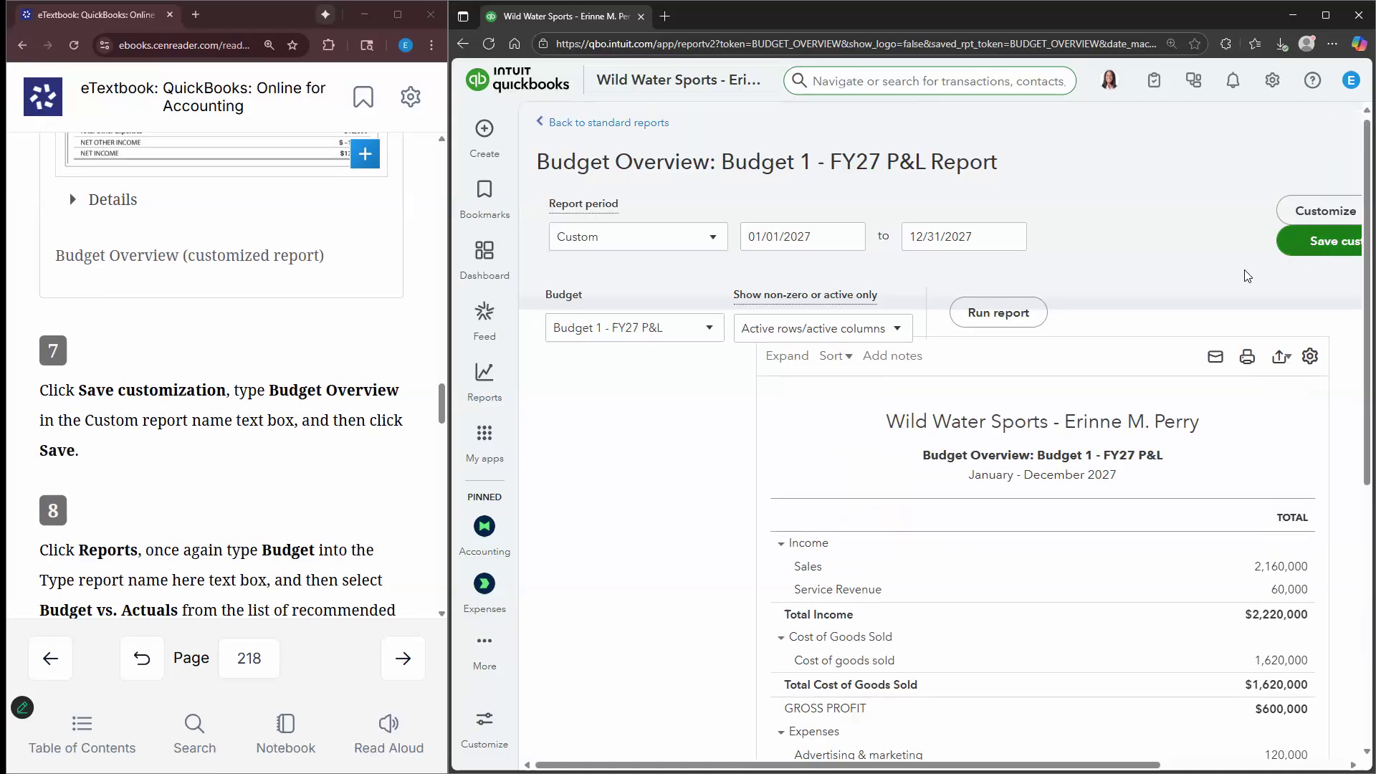
{"action": "left_click", "coordinate": [1142, 321]}
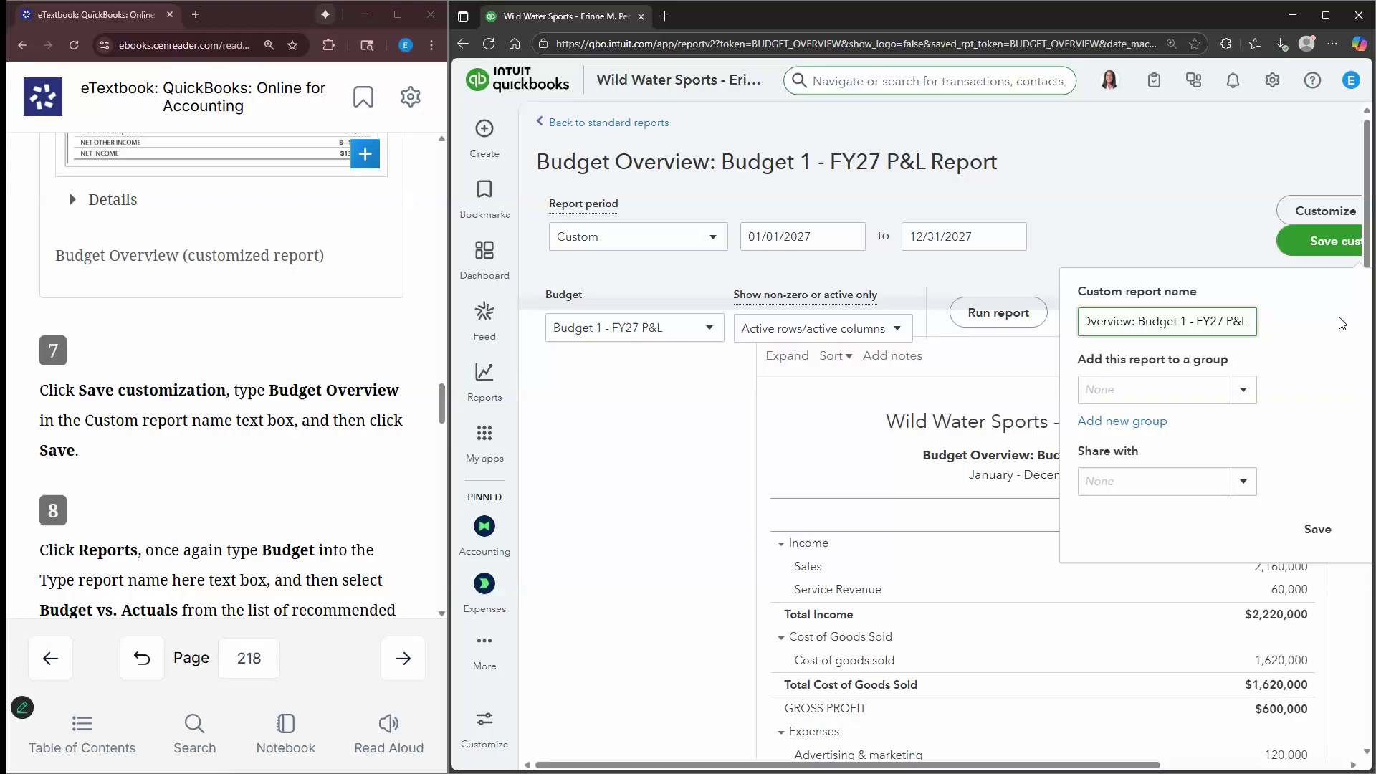
{"action": "key", "text": "shift+End"}
{"action": "key", "text": "BackSpace"}
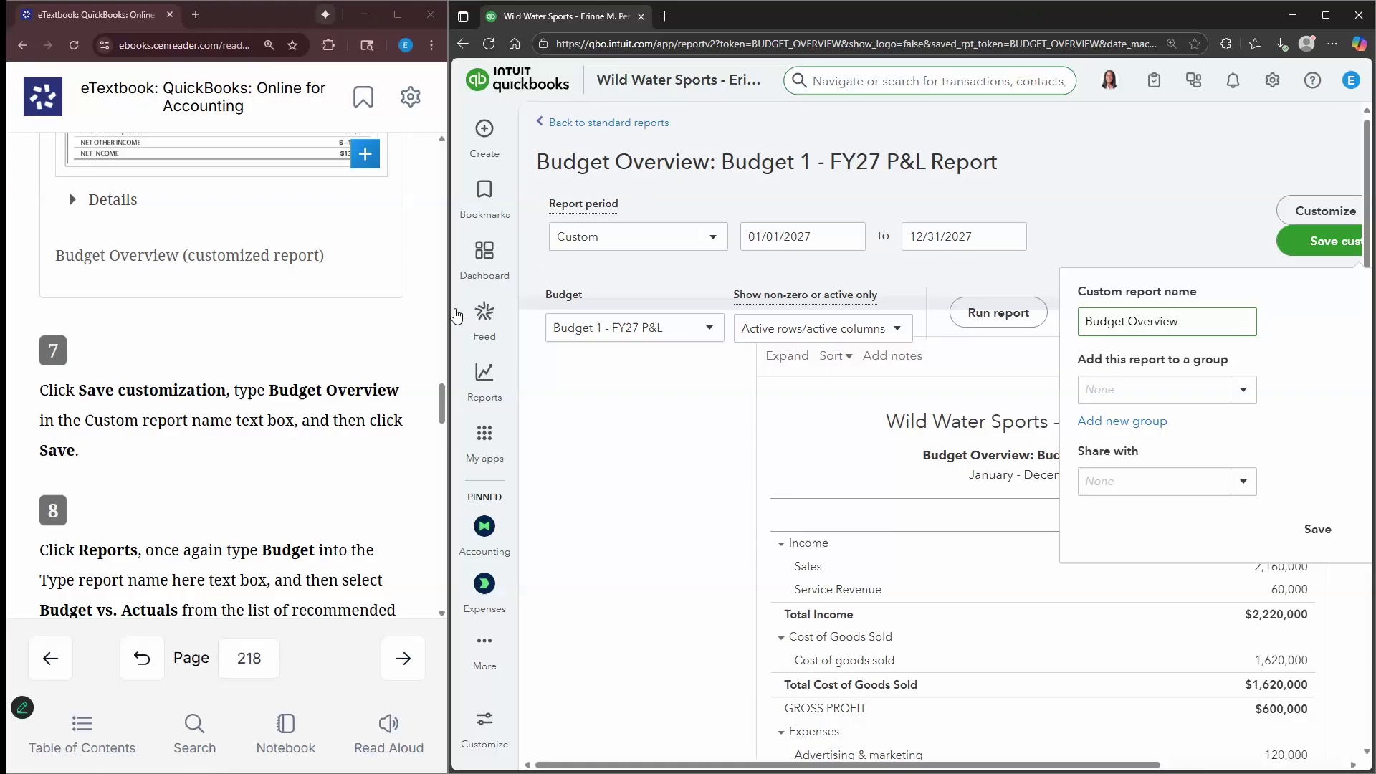
{"action": "scroll", "coordinate": [375, 287], "scroll_direction": "down", "scroll_amount": 3}
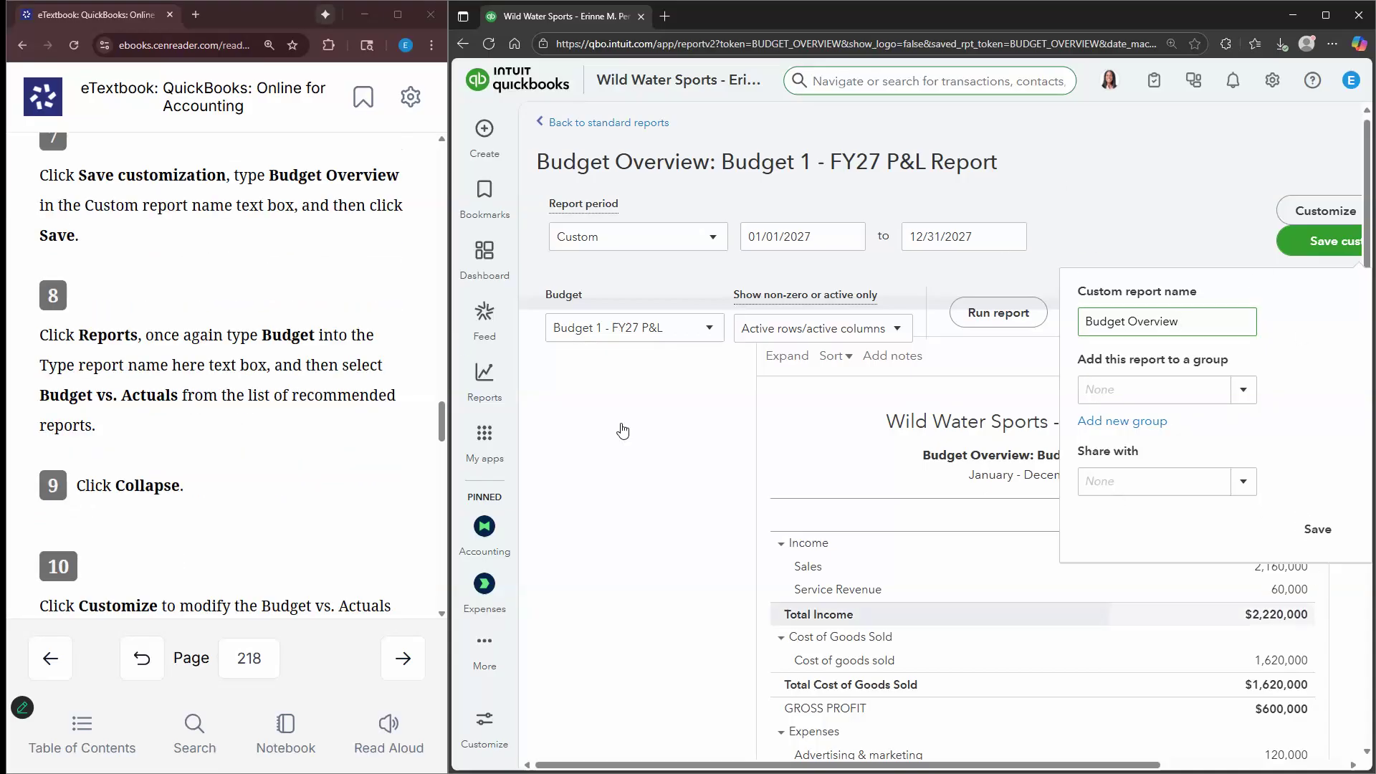
{"action": "left_click", "coordinate": [1317, 529]}
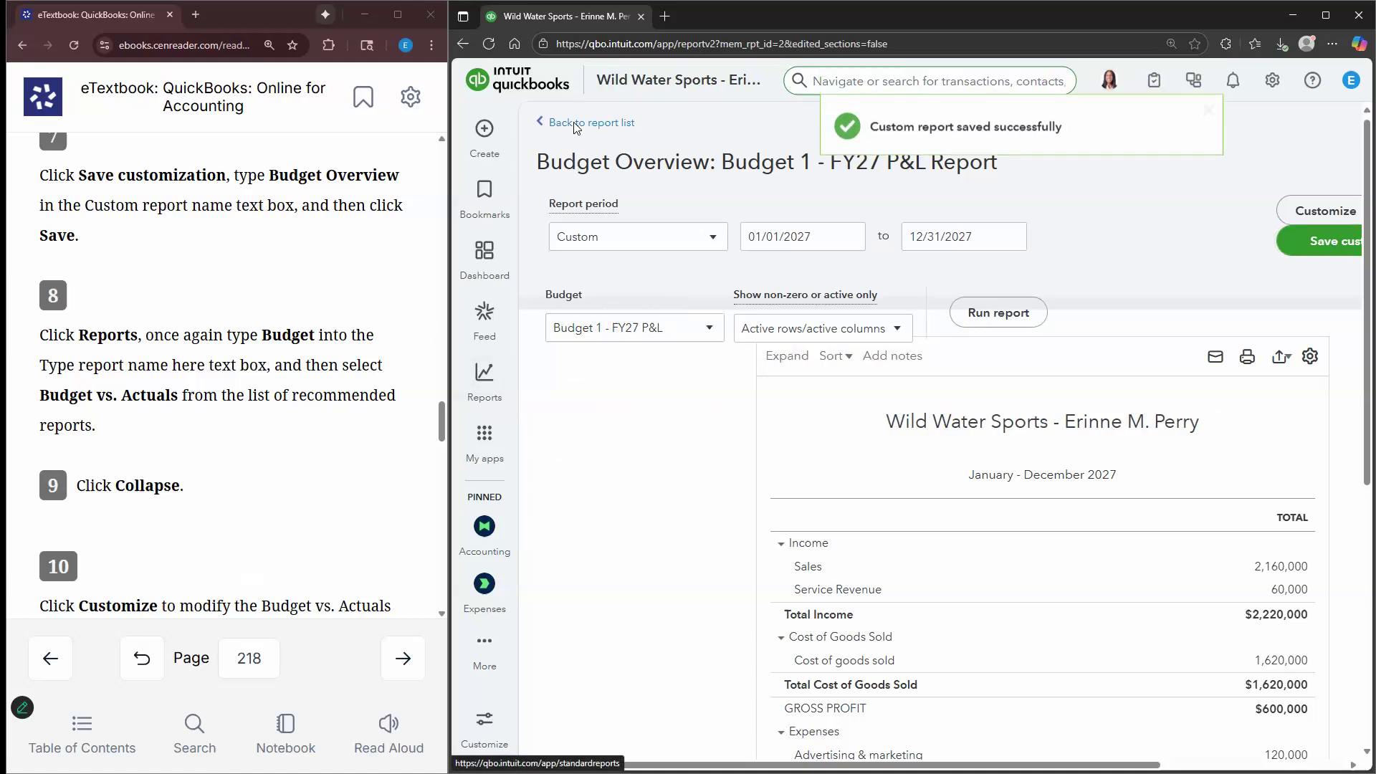
Return to the report list, open the Budget vs. Actuals report, and collapse its subaccounts
{"action": "scroll", "coordinate": [576, 128], "scroll_direction": "down", "scroll_amount": 3}
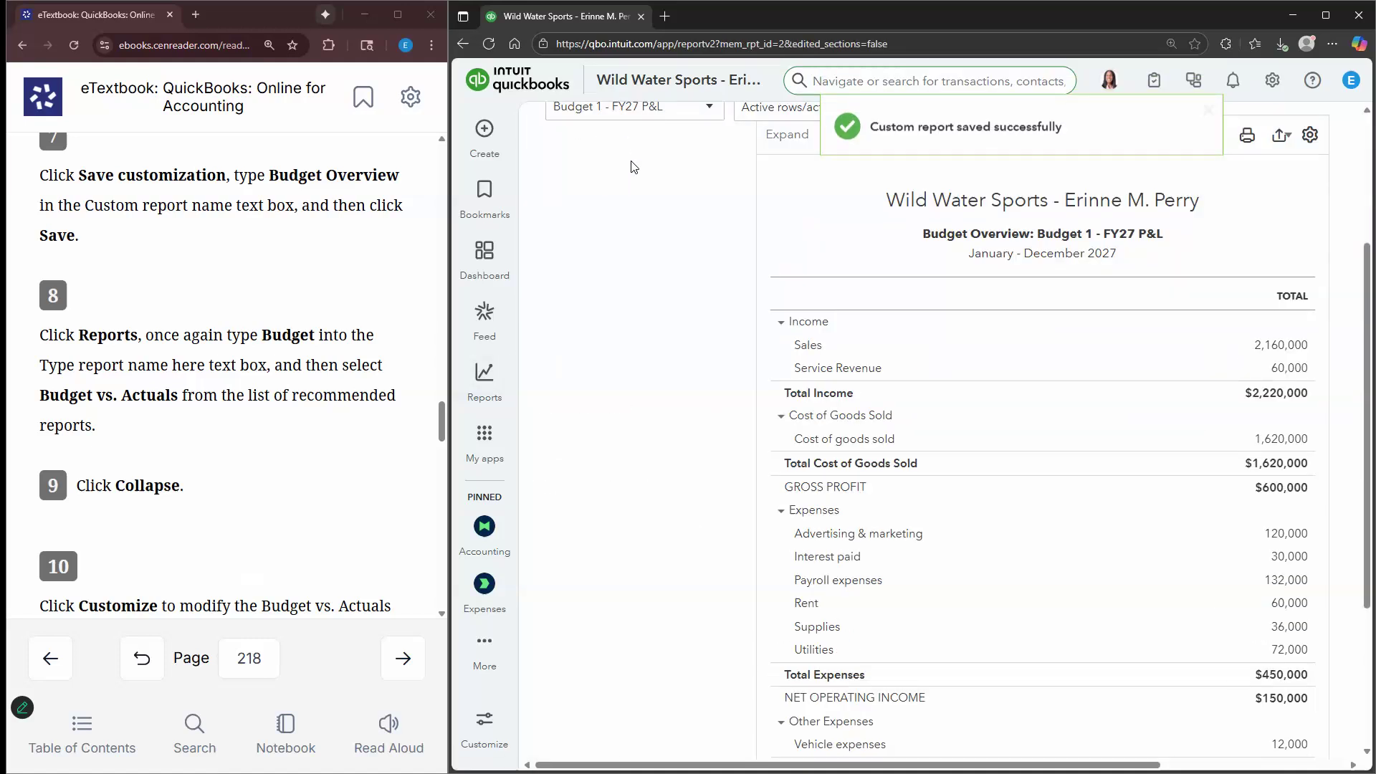
{"action": "scroll", "coordinate": [605, 129], "scroll_direction": "up", "scroll_amount": 3}
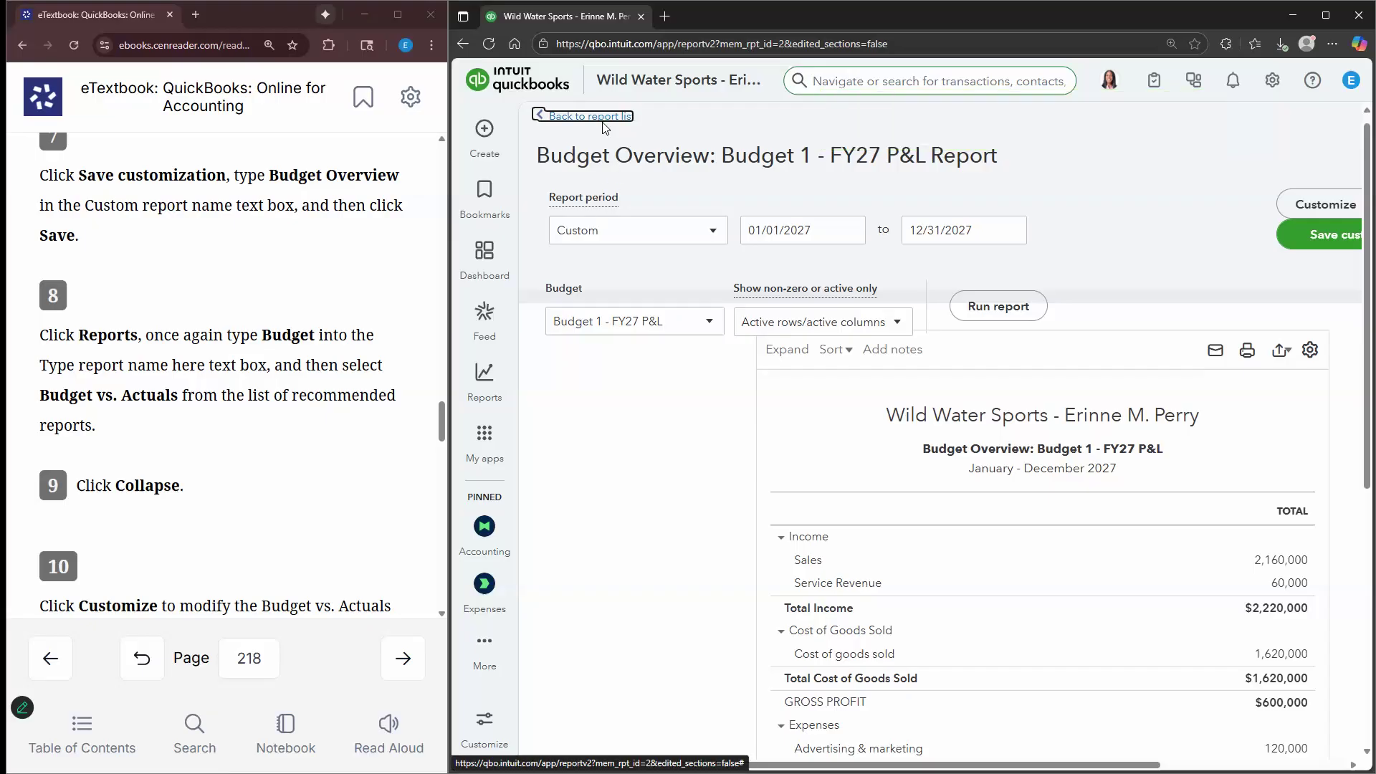
{"action": "left_click", "coordinate": [645, 138]}
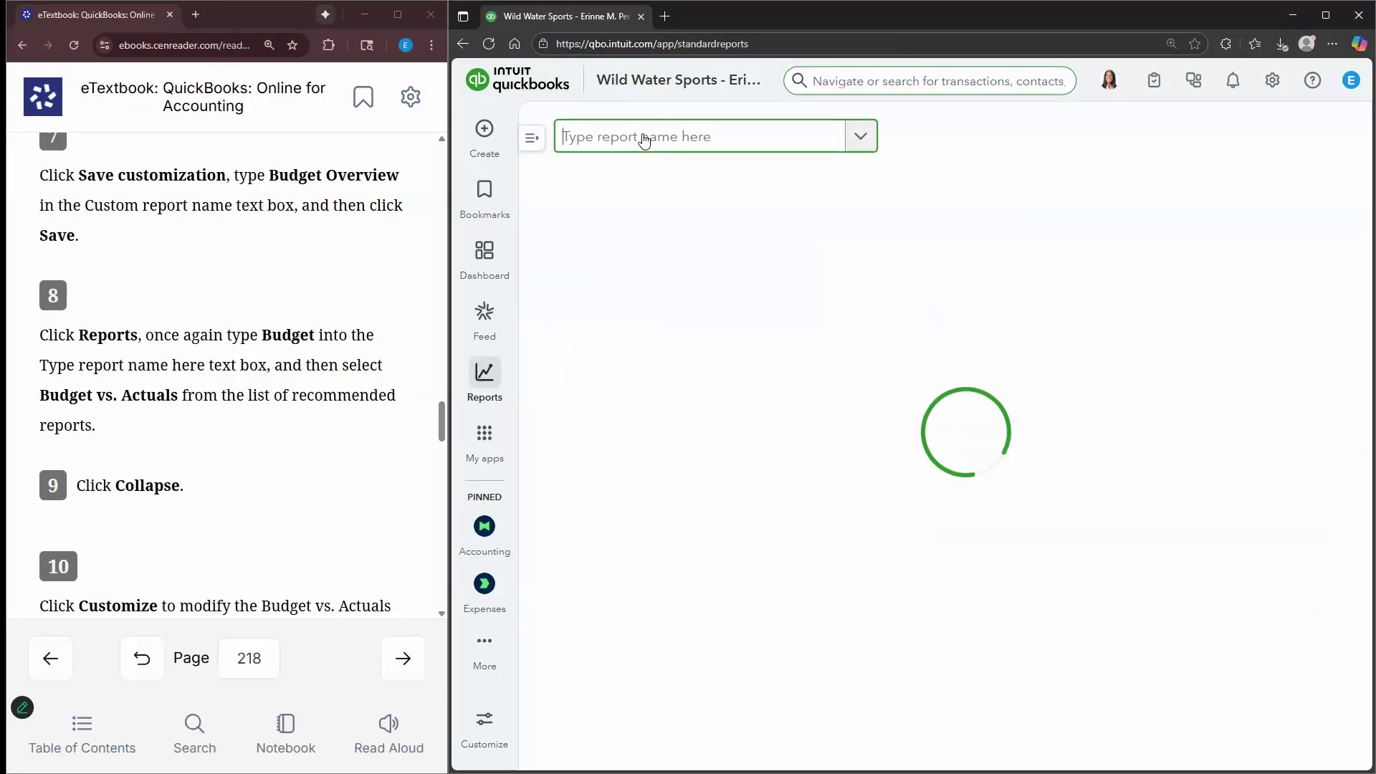
{"action": "type", "text": "budg"}
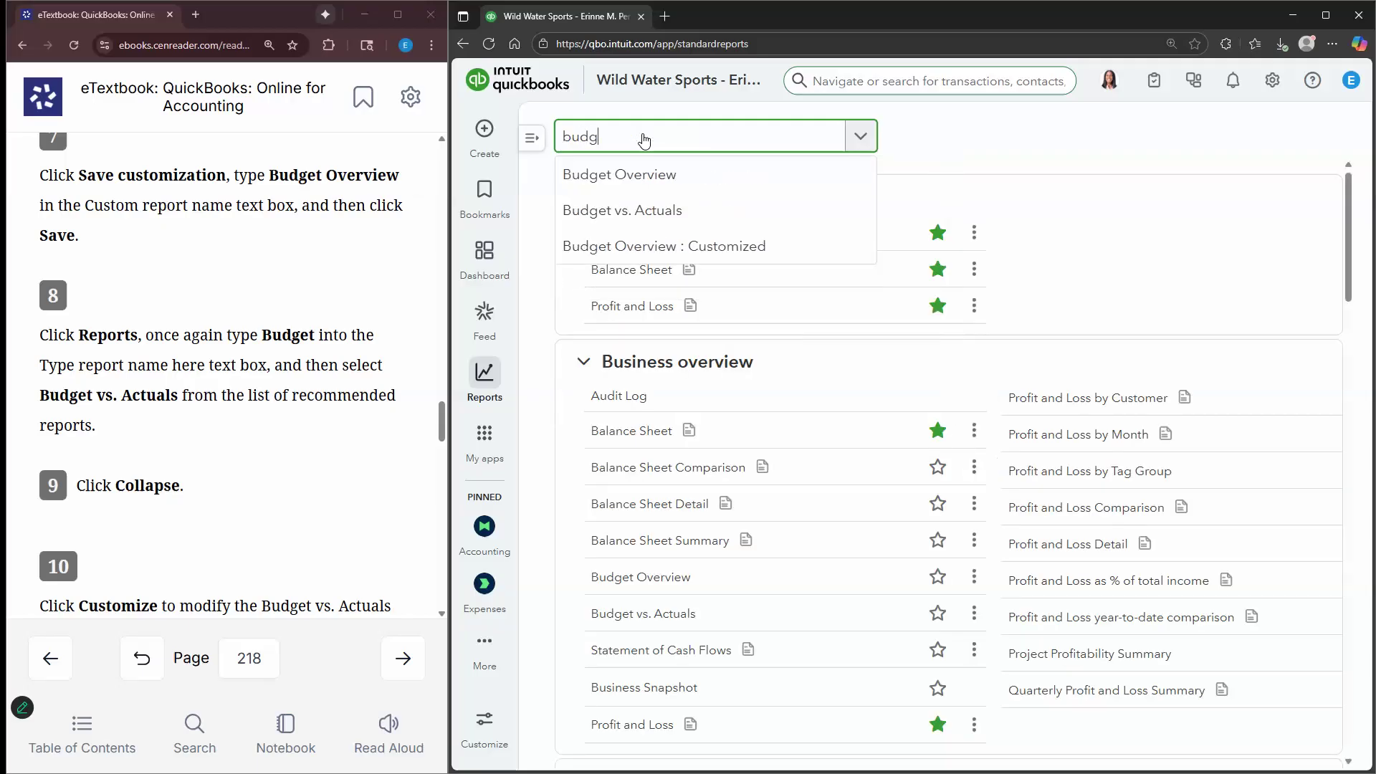
{"action": "left_click", "coordinate": [622, 211]}
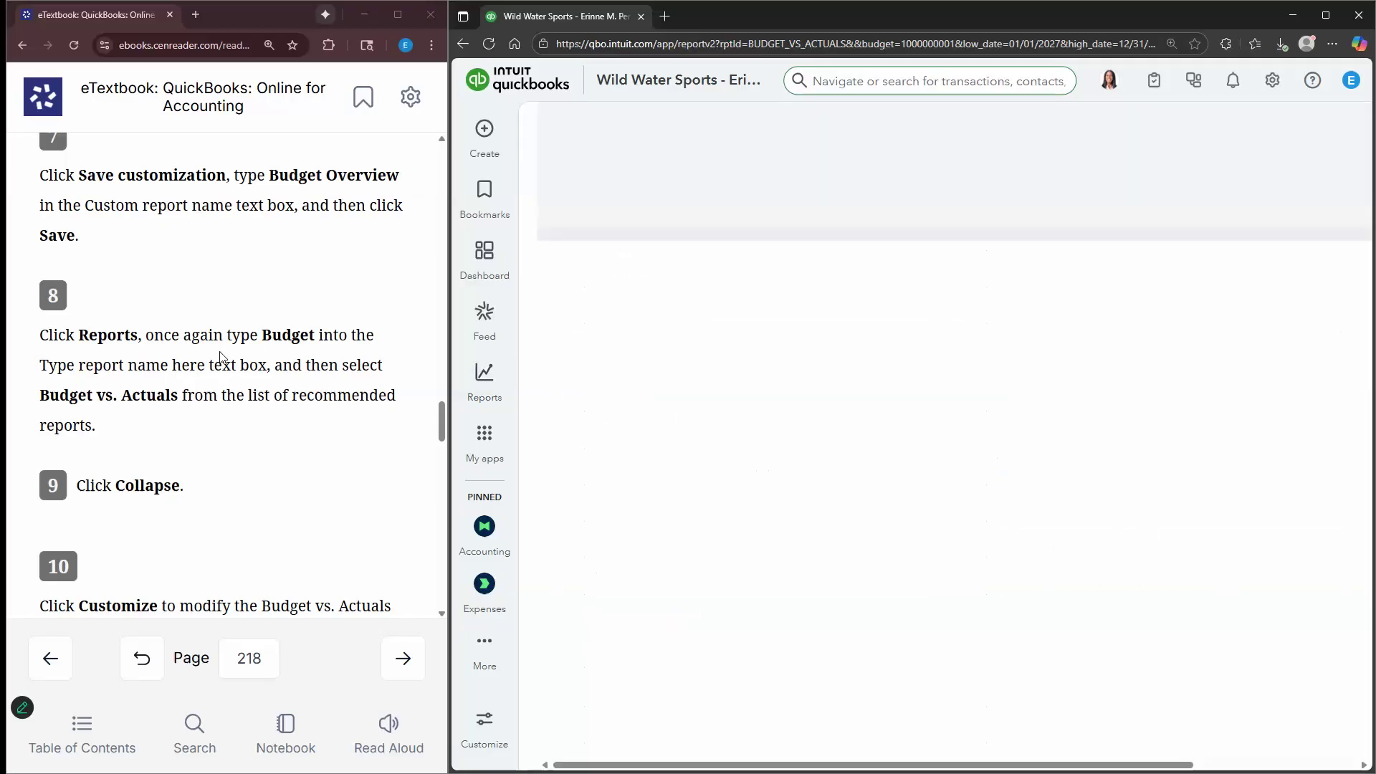
{"action": "scroll", "coordinate": [797, 269], "scroll_direction": "down", "scroll_amount": 3}
{"action": "scroll", "coordinate": [666, 294], "scroll_direction": "up", "scroll_amount": 3}
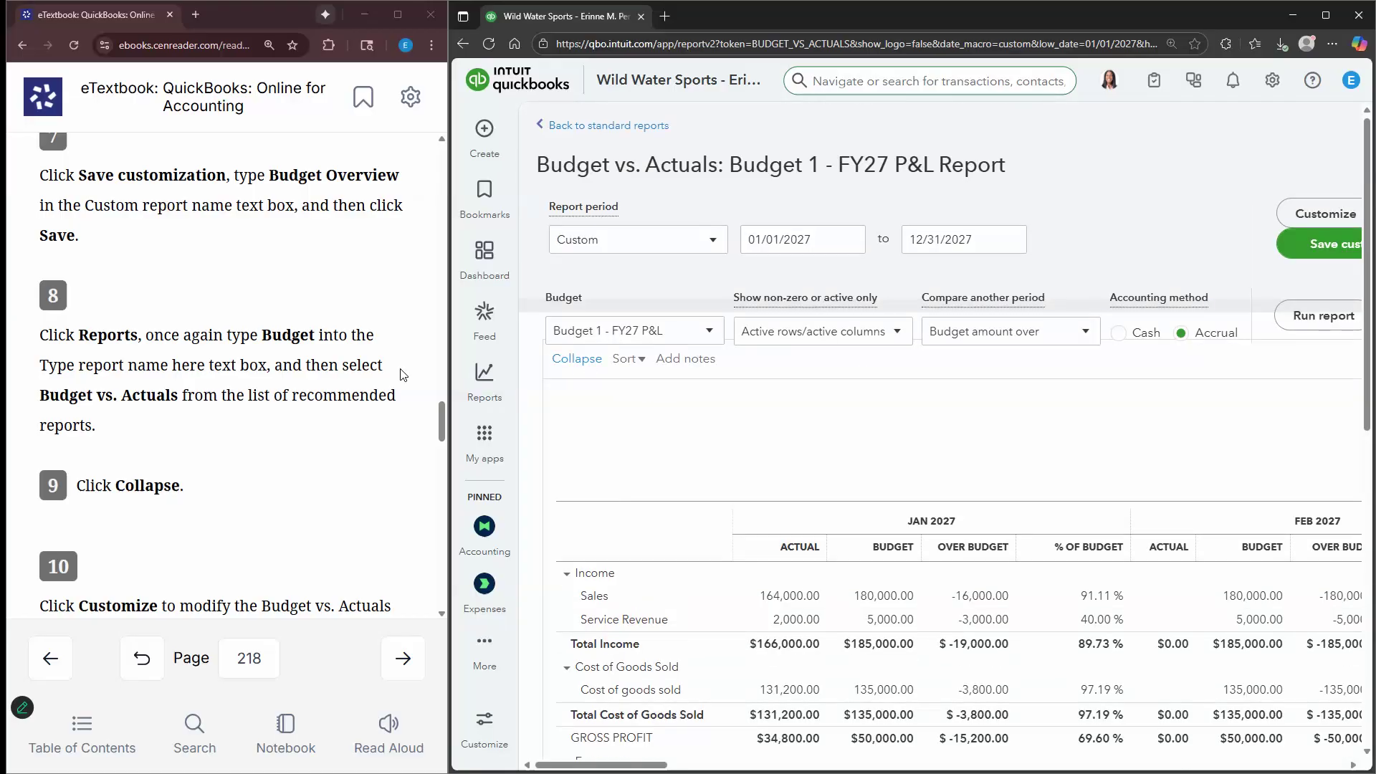
{"action": "scroll", "coordinate": [391, 380], "scroll_direction": "down", "scroll_amount": 3}
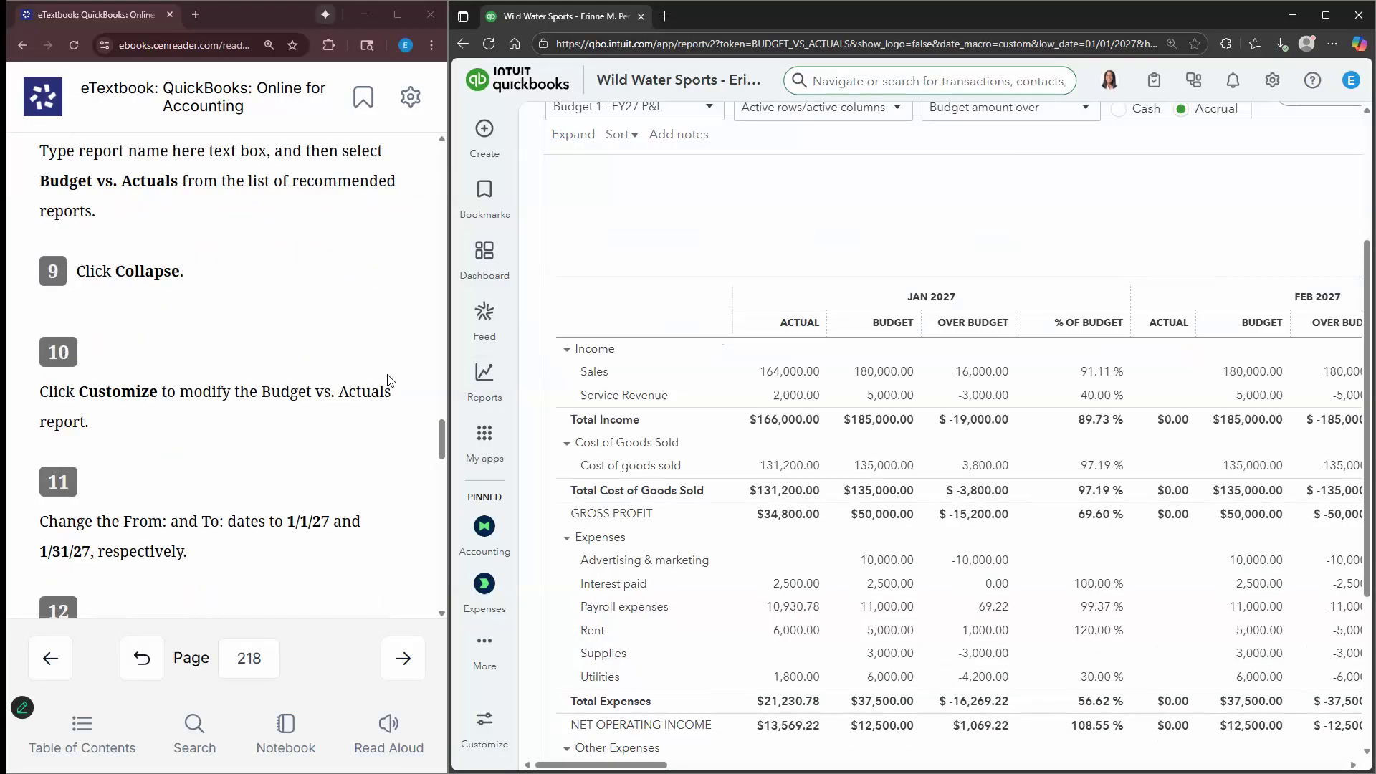
{"action": "scroll", "coordinate": [391, 380], "scroll_direction": "down", "scroll_amount": 1}
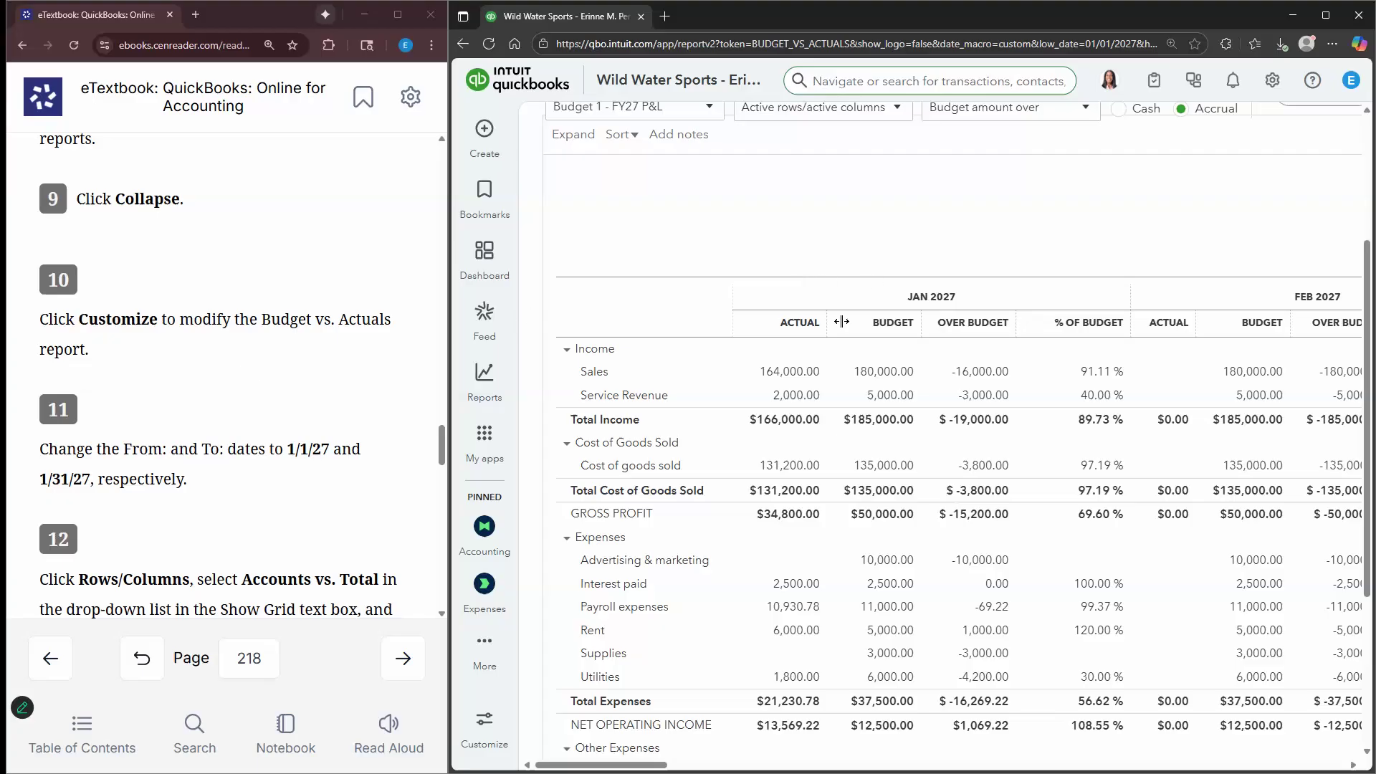
Start customizing the Budget vs. Actuals report and set the report period's end date to 01/31/2027
{"action": "scroll", "coordinate": [807, 169], "scroll_direction": "up", "scroll_amount": 1}
{"action": "scroll", "coordinate": [968, 153], "scroll_direction": "up", "scroll_amount": 2}
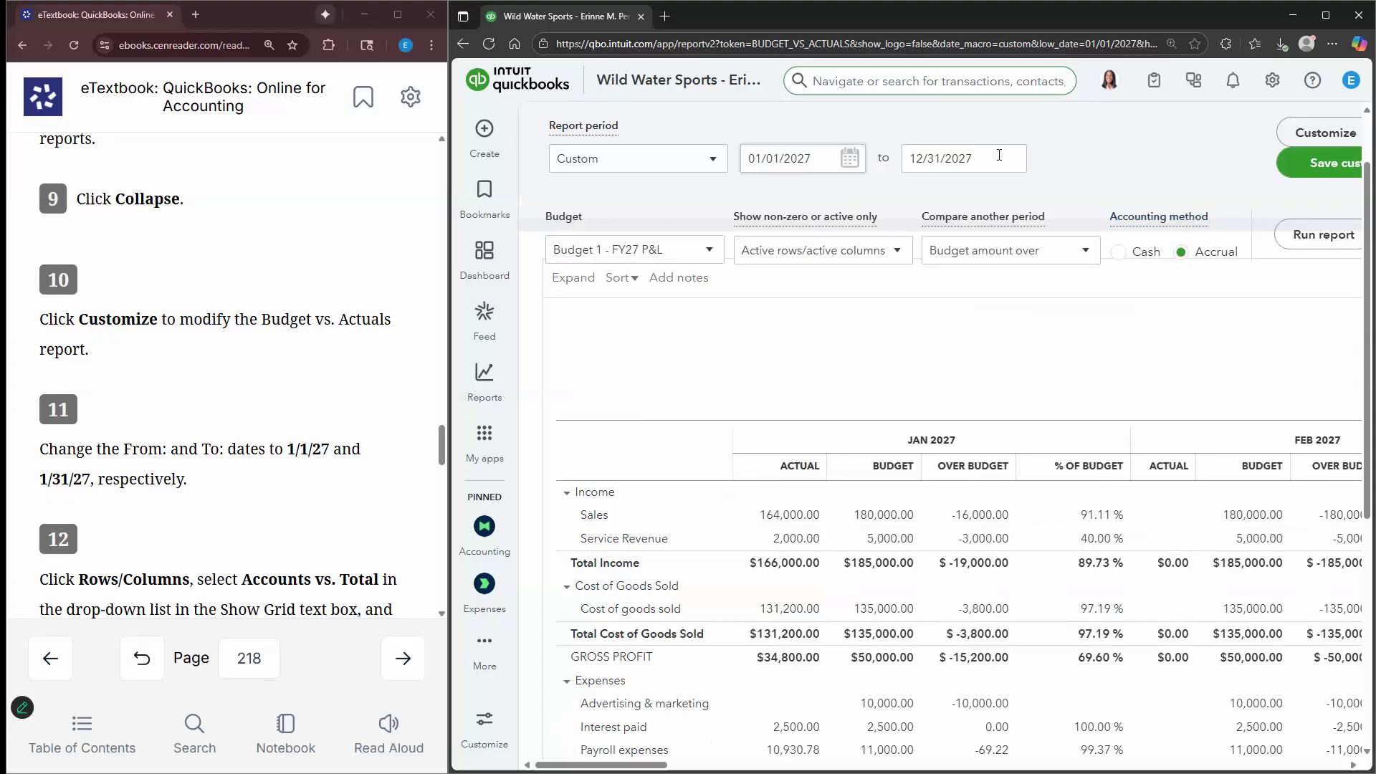
{"action": "left_click", "coordinate": [1315, 139]}
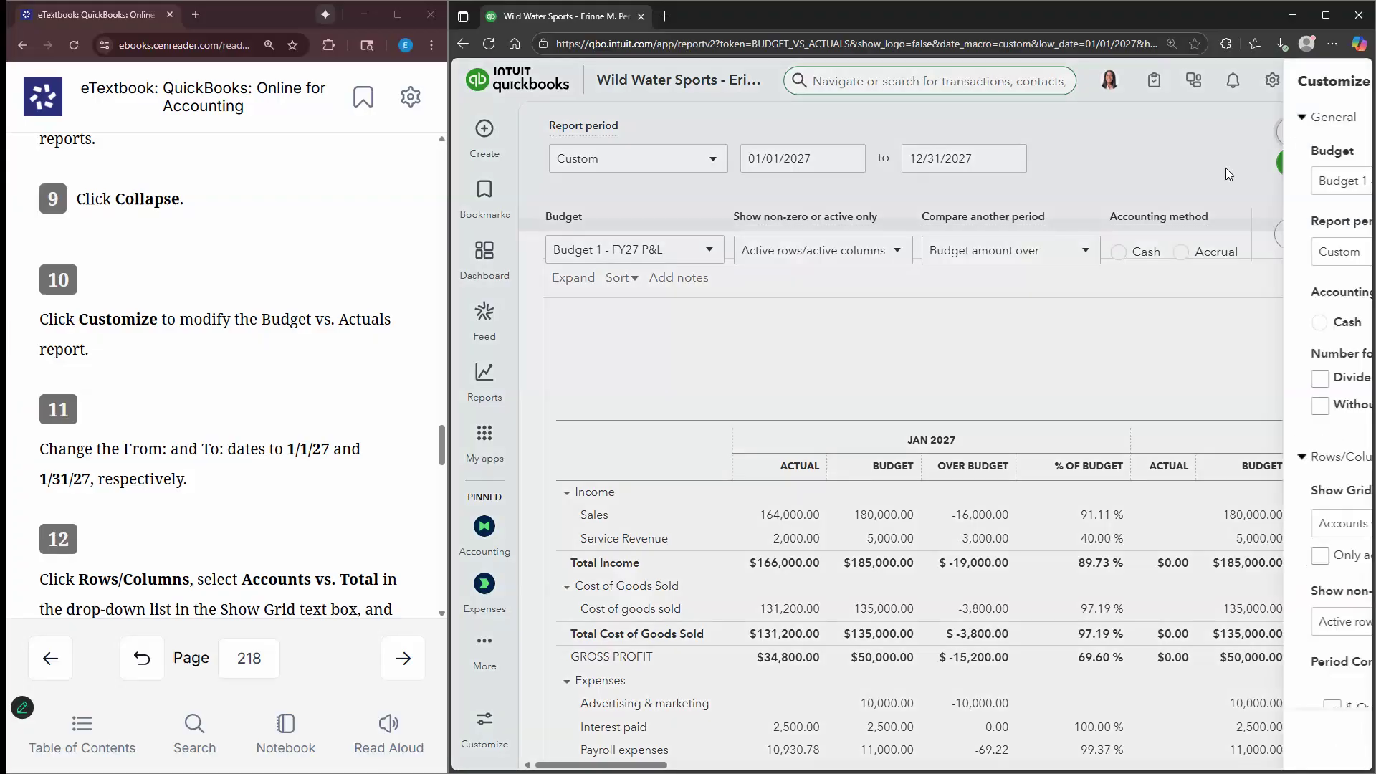
{"action": "left_click", "coordinate": [1029, 190]}
{"action": "left_click", "coordinate": [1068, 339]}
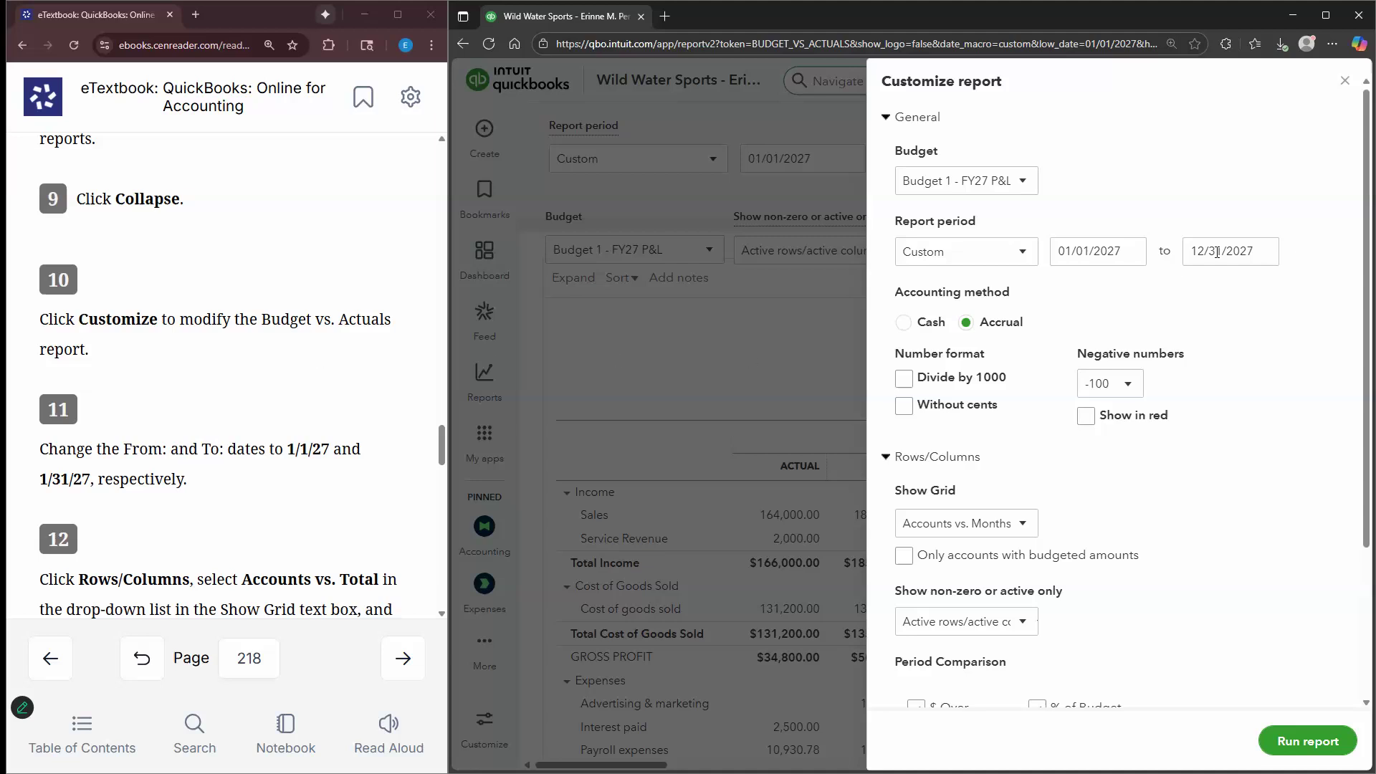
{"action": "left_click", "coordinate": [1251, 250]}
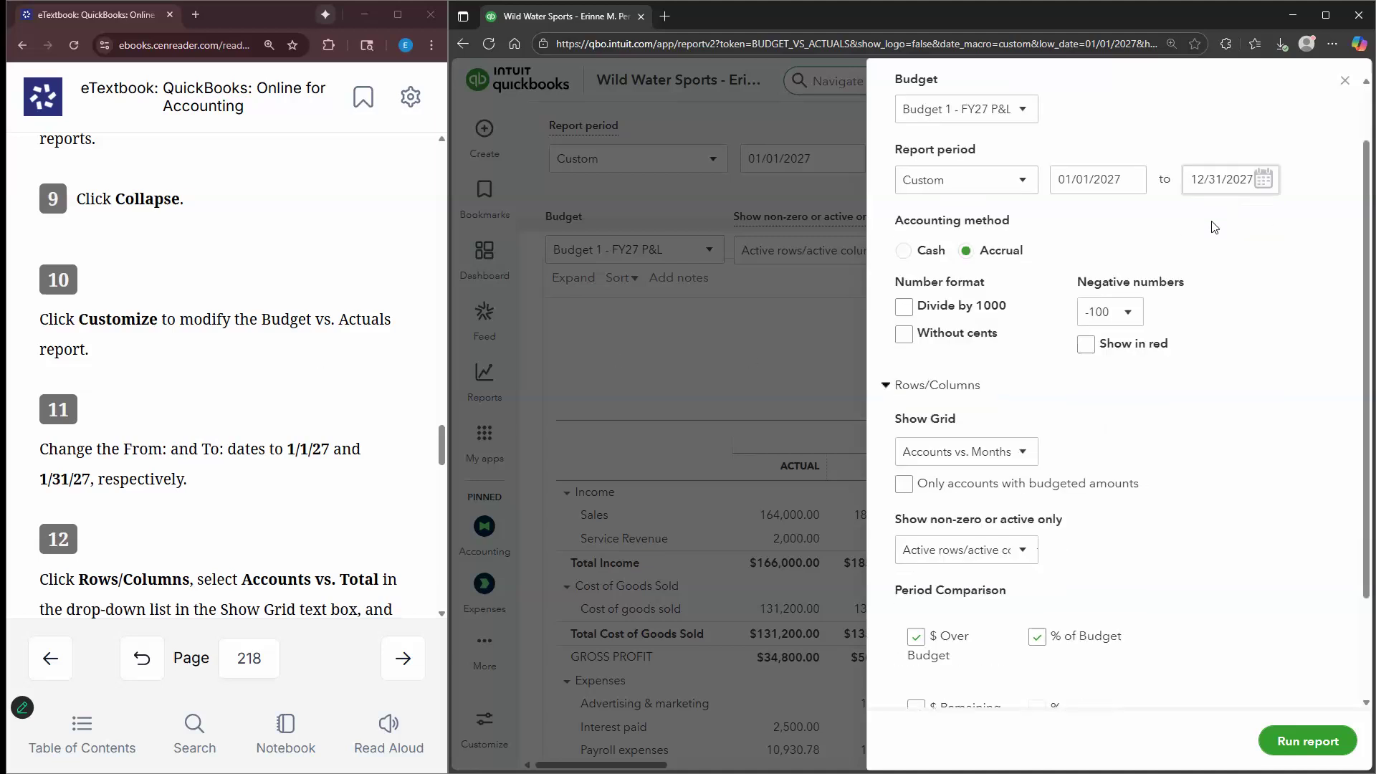
{"action": "left_click", "coordinate": [1251, 232]}
{"action": "left_click", "coordinate": [1255, 248]}
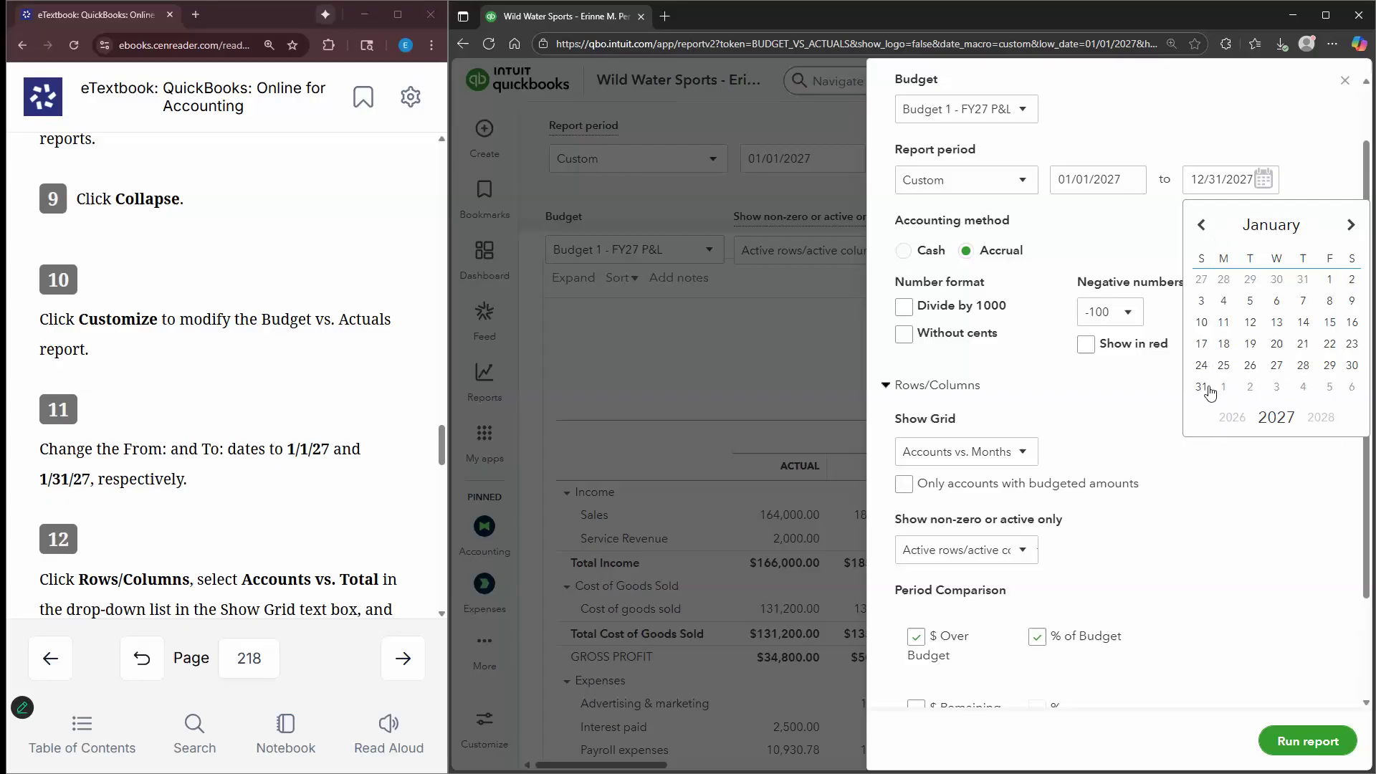
{"action": "left_click", "coordinate": [1201, 387]}
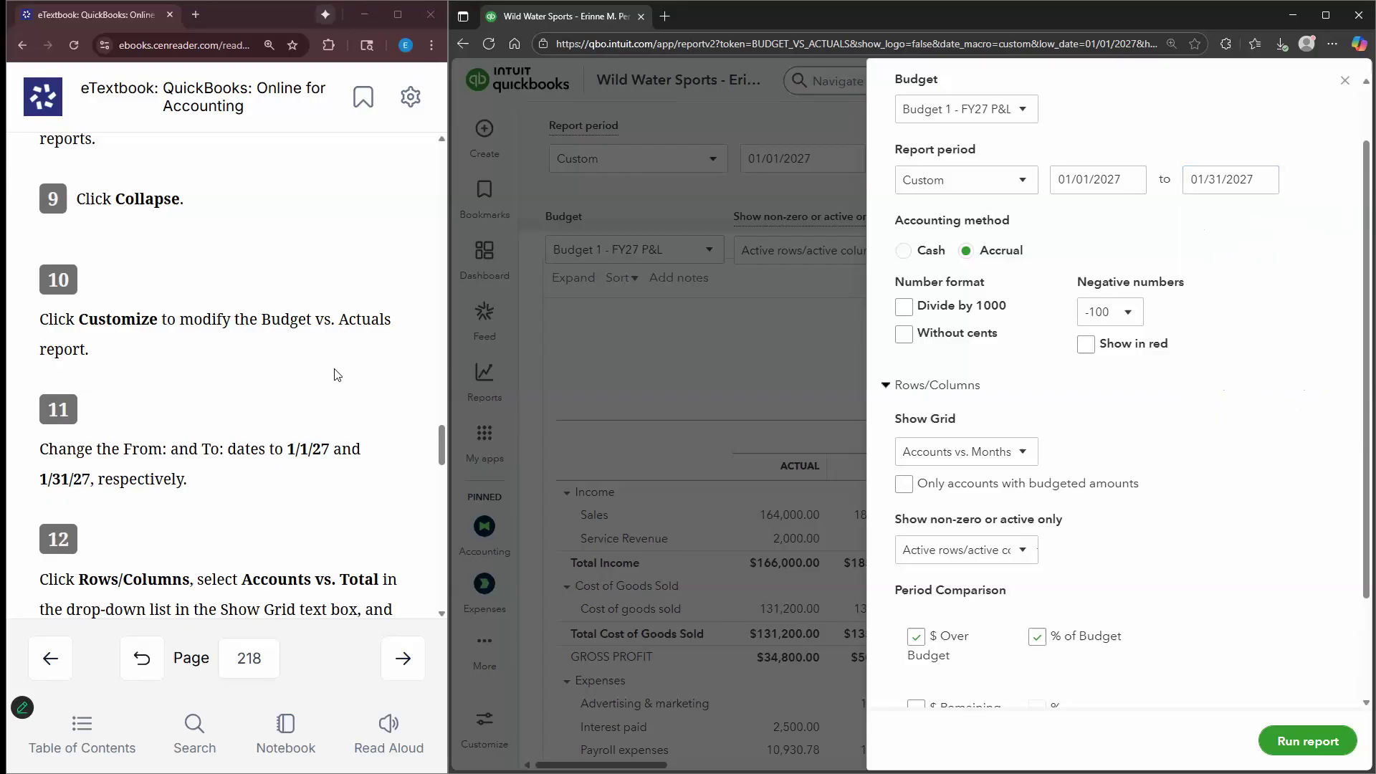
Set the report customization to show amounts without cents and the grid as Accounts vs. Total
{"action": "scroll", "coordinate": [243, 424], "scroll_direction": "down", "scroll_amount": 4}
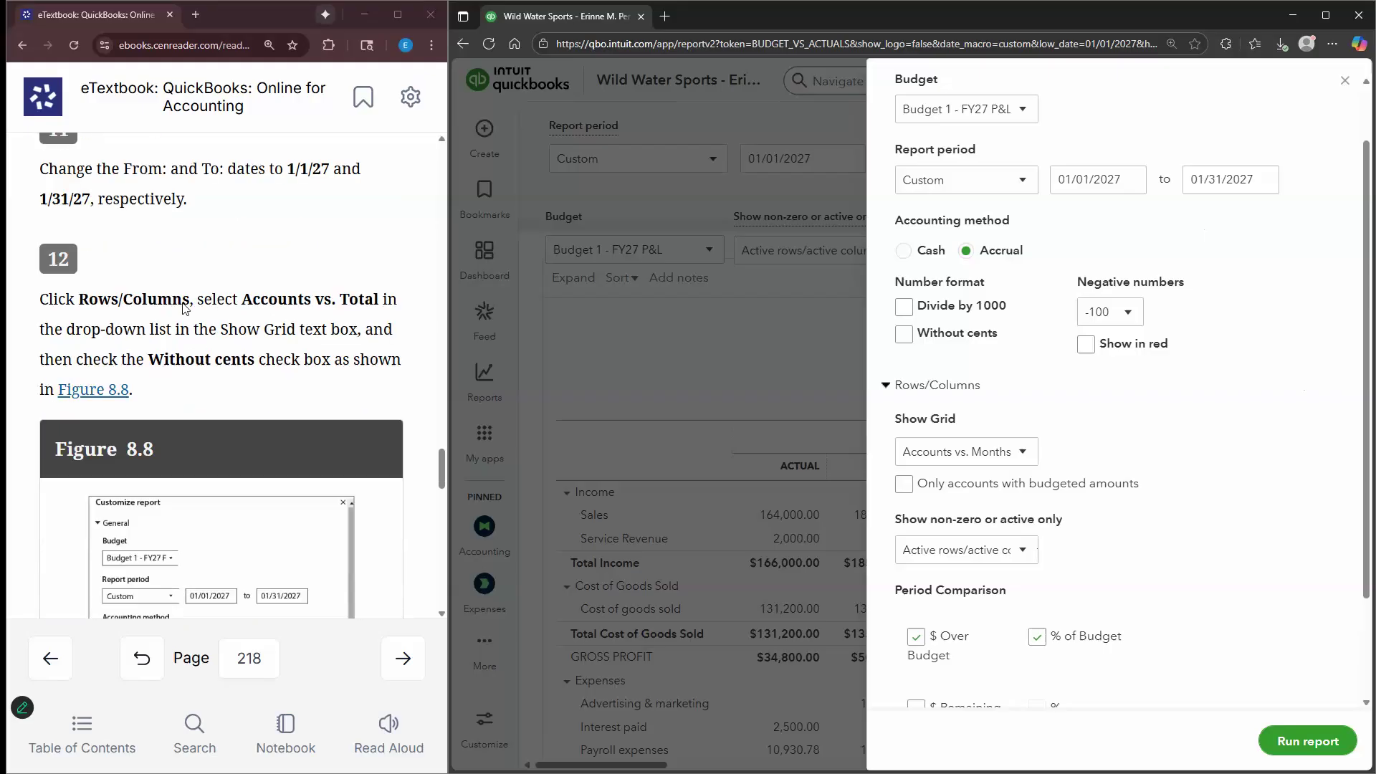
{"action": "left_click", "coordinate": [901, 387]}
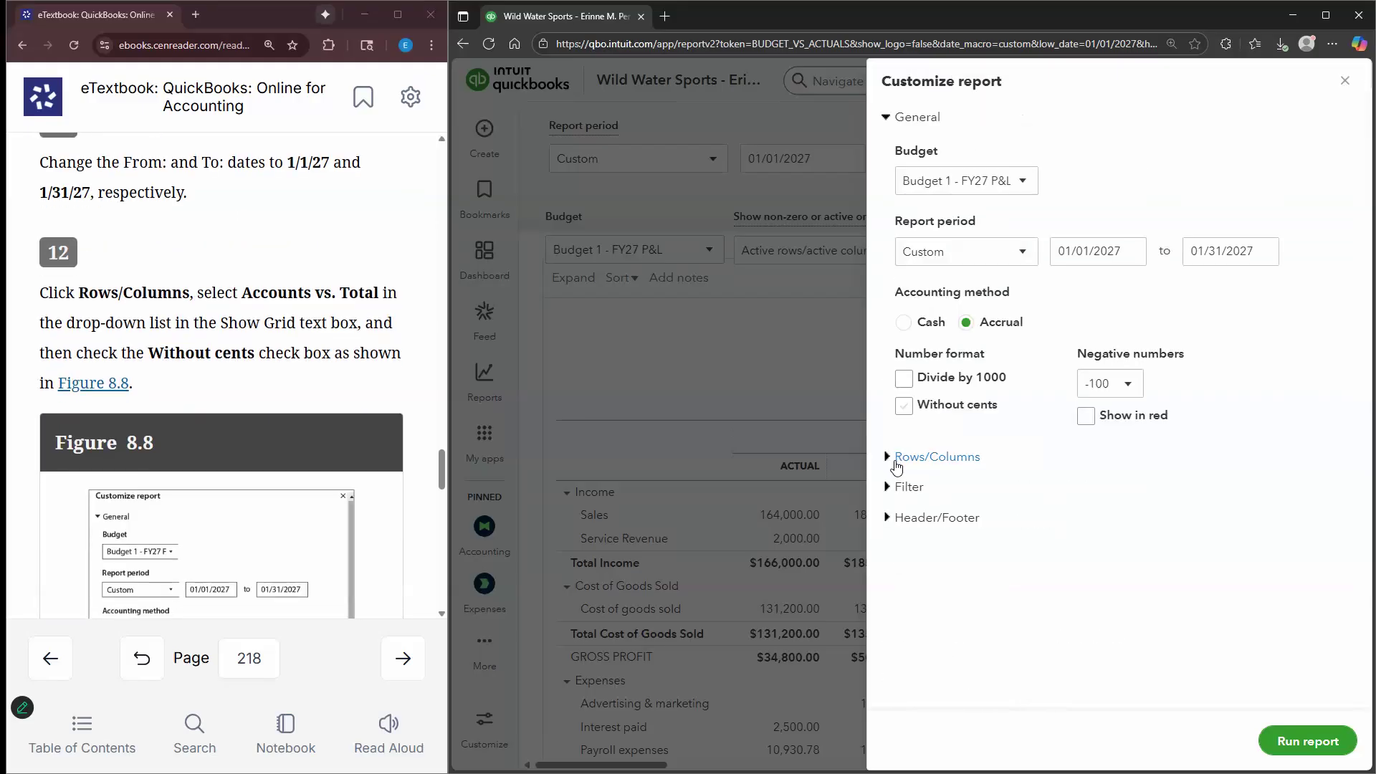
{"action": "left_click", "coordinate": [939, 456]}
{"action": "scroll", "coordinate": [974, 466], "scroll_direction": "down", "scroll_amount": 1}
{"action": "left_click", "coordinate": [964, 452]}
{"action": "key", "text": "Down"}
{"action": "key", "text": "Down"}
{"action": "key", "text": "Return"}
{"action": "scroll", "coordinate": [283, 316], "scroll_direction": "down", "scroll_amount": 1}
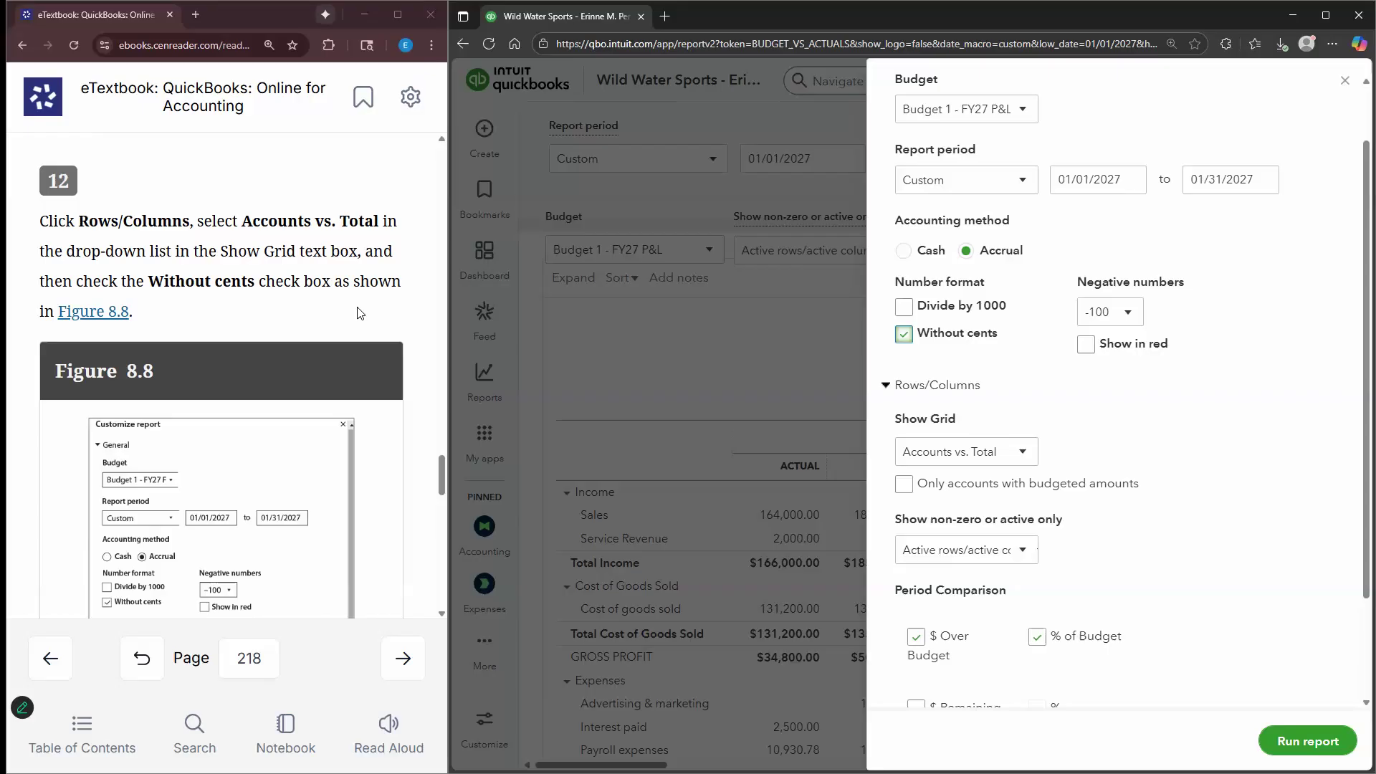
Check the customization settings against Figure 8.8, run the Budget vs. Actuals report, and bring up Figure 8.9 for comparison
{"action": "scroll", "coordinate": [359, 313], "scroll_direction": "down", "scroll_amount": 2}
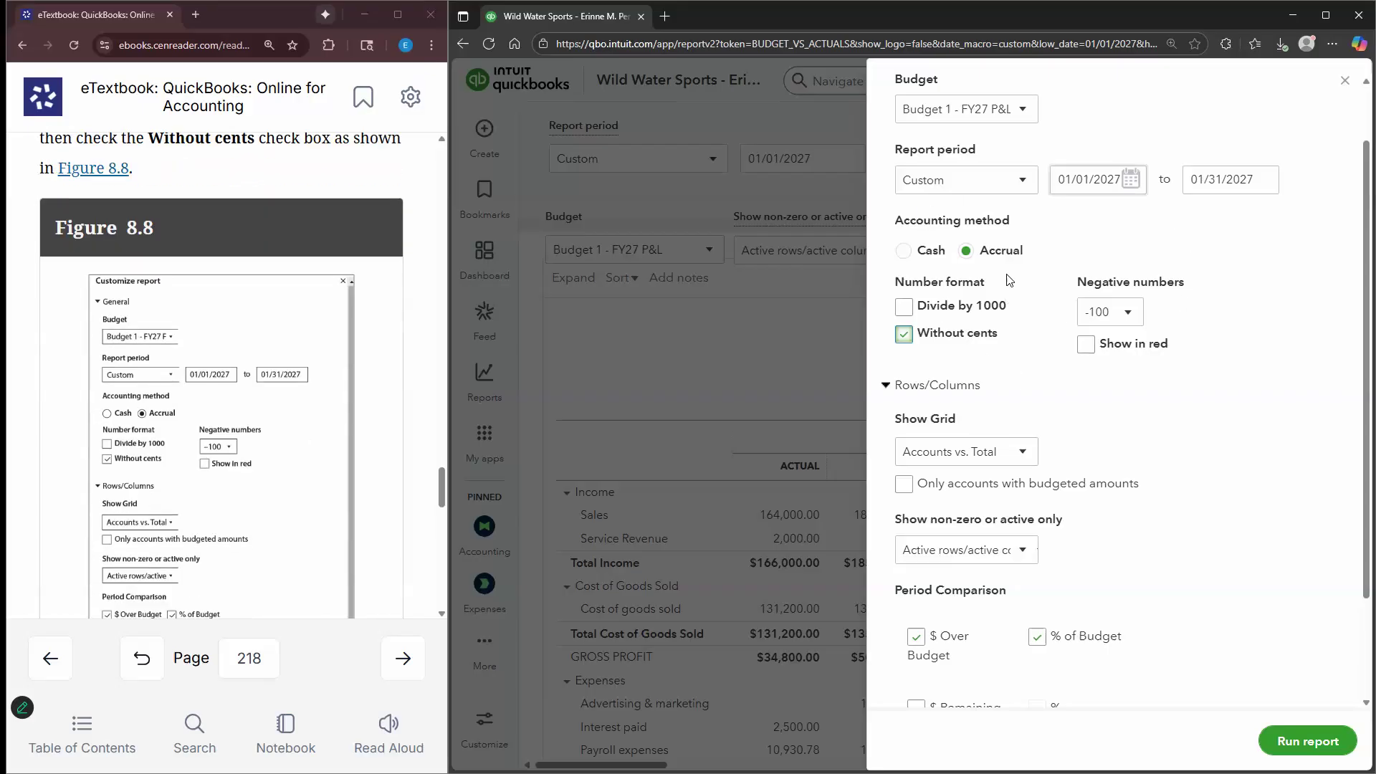
{"action": "scroll", "coordinate": [393, 392], "scroll_direction": "down", "scroll_amount": 7}
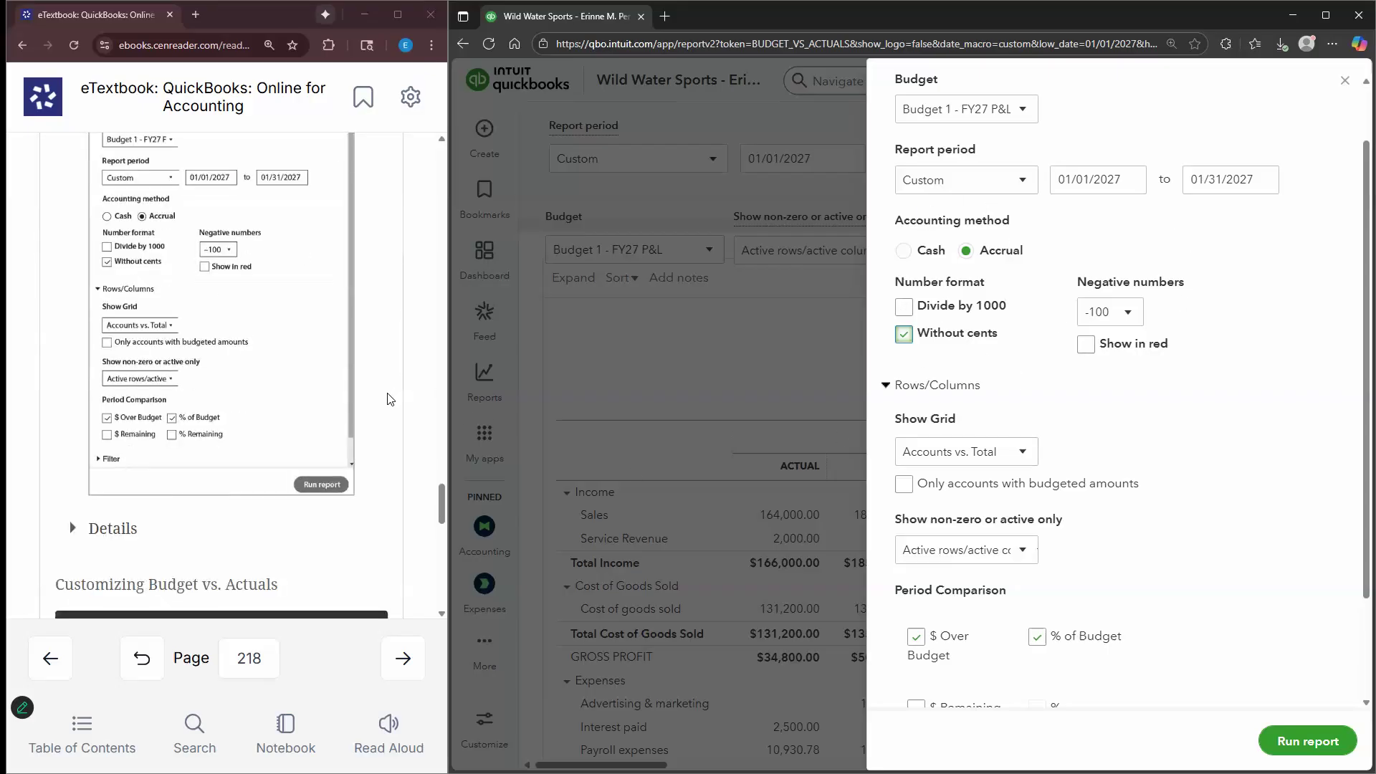
{"action": "left_click", "coordinate": [1308, 741]}
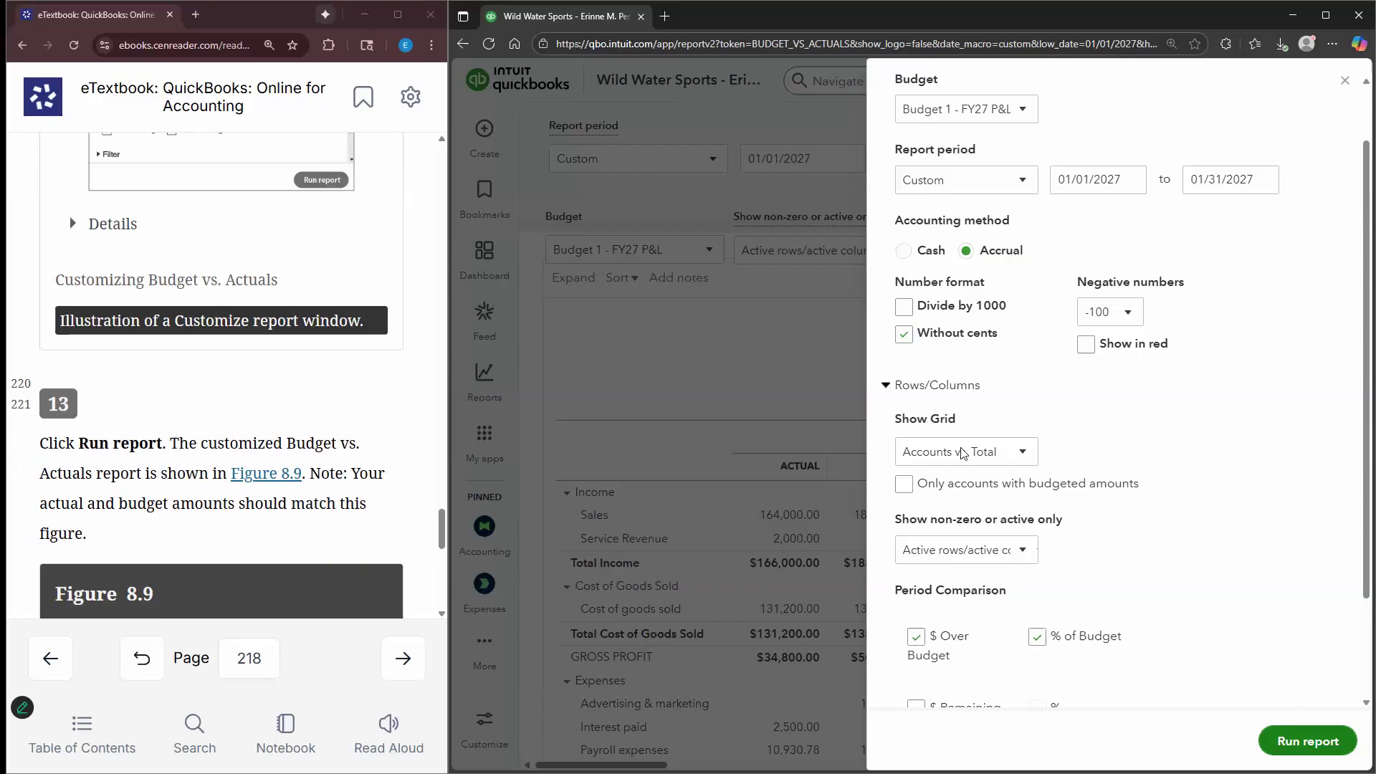
{"action": "scroll", "coordinate": [793, 411], "scroll_direction": "down", "scroll_amount": 2}
{"action": "scroll", "coordinate": [324, 327], "scroll_direction": "down", "scroll_amount": 4}
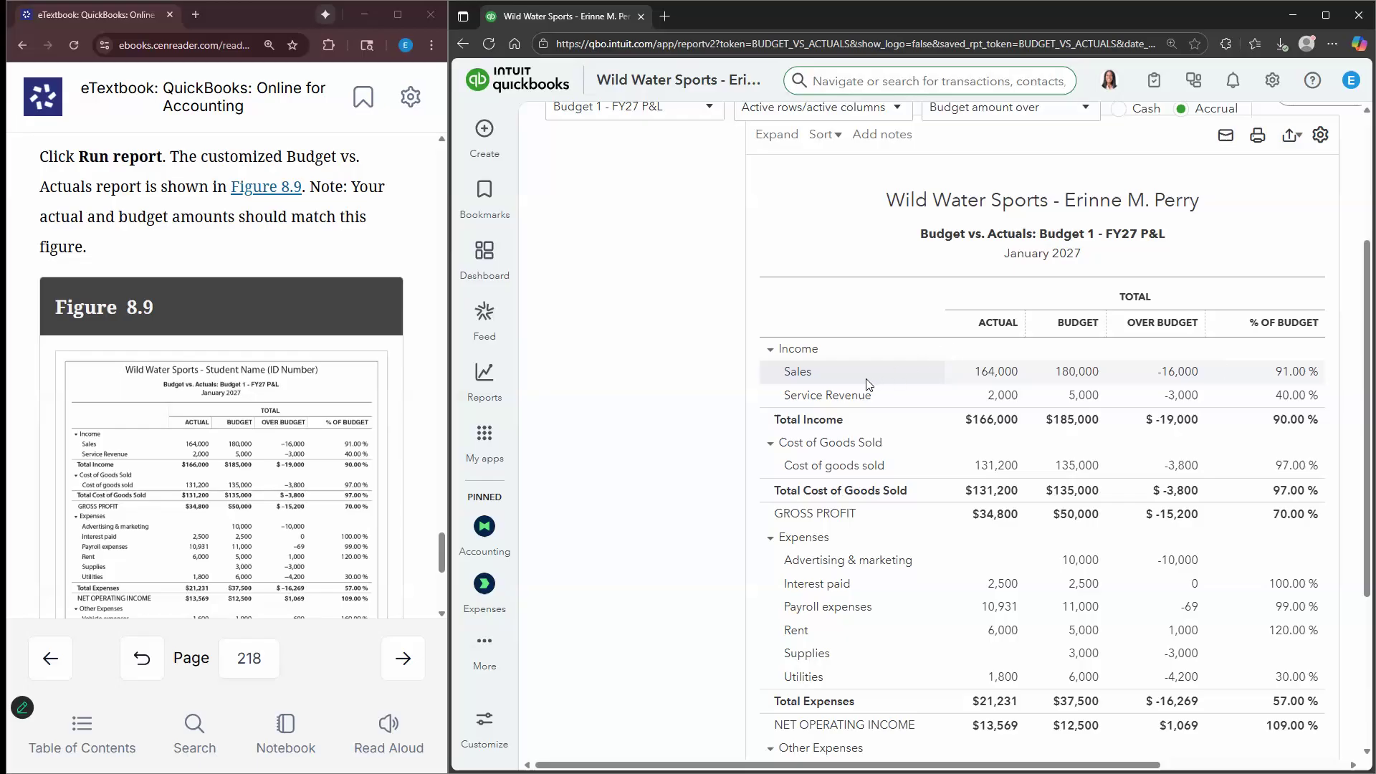
Compare the Budget vs. Actuals report for January 2027 line by line with the enlarged Figure 8.9
{"action": "scroll", "coordinate": [672, 424], "scroll_direction": "down", "scroll_amount": 2}
{"action": "scroll", "coordinate": [1274, 433], "scroll_direction": "up", "scroll_amount": 1}
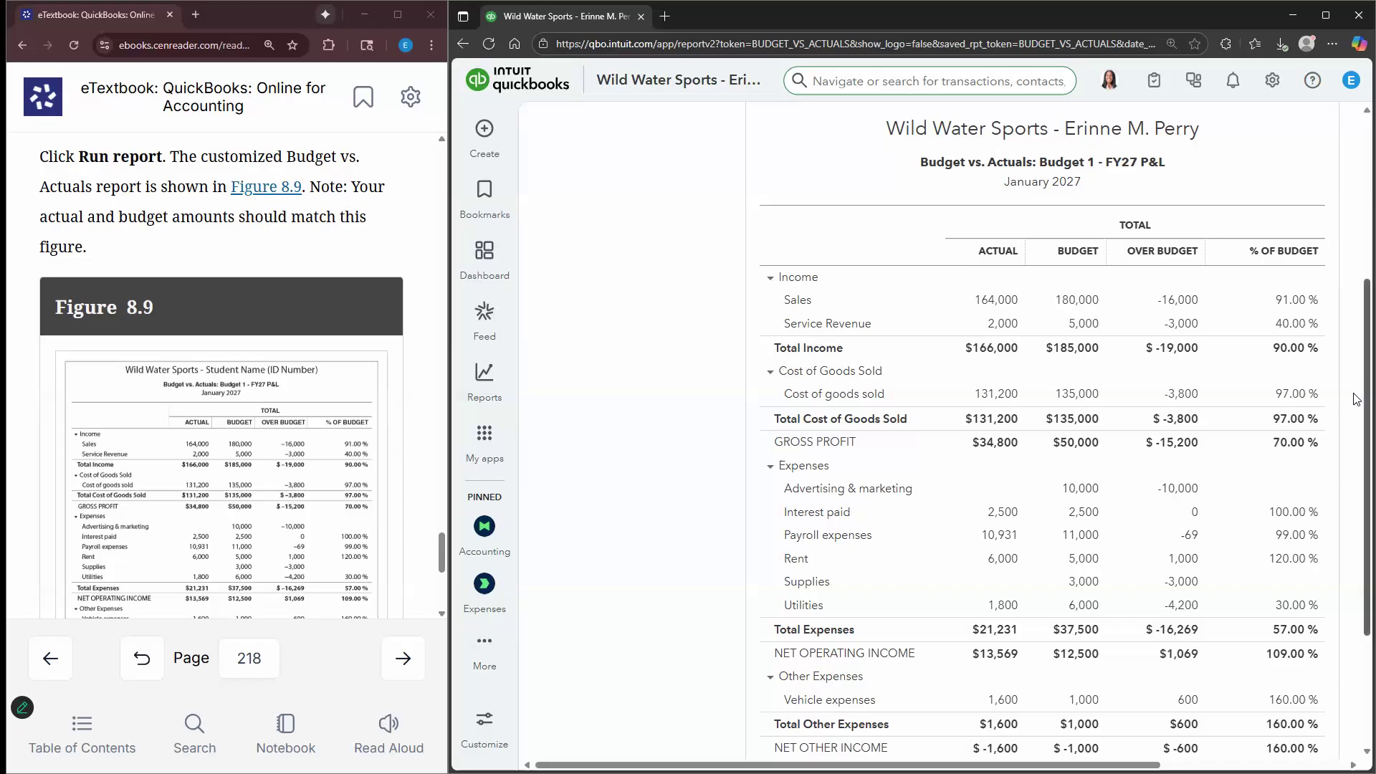
{"action": "scroll", "coordinate": [1357, 400], "scroll_direction": "down", "scroll_amount": 1}
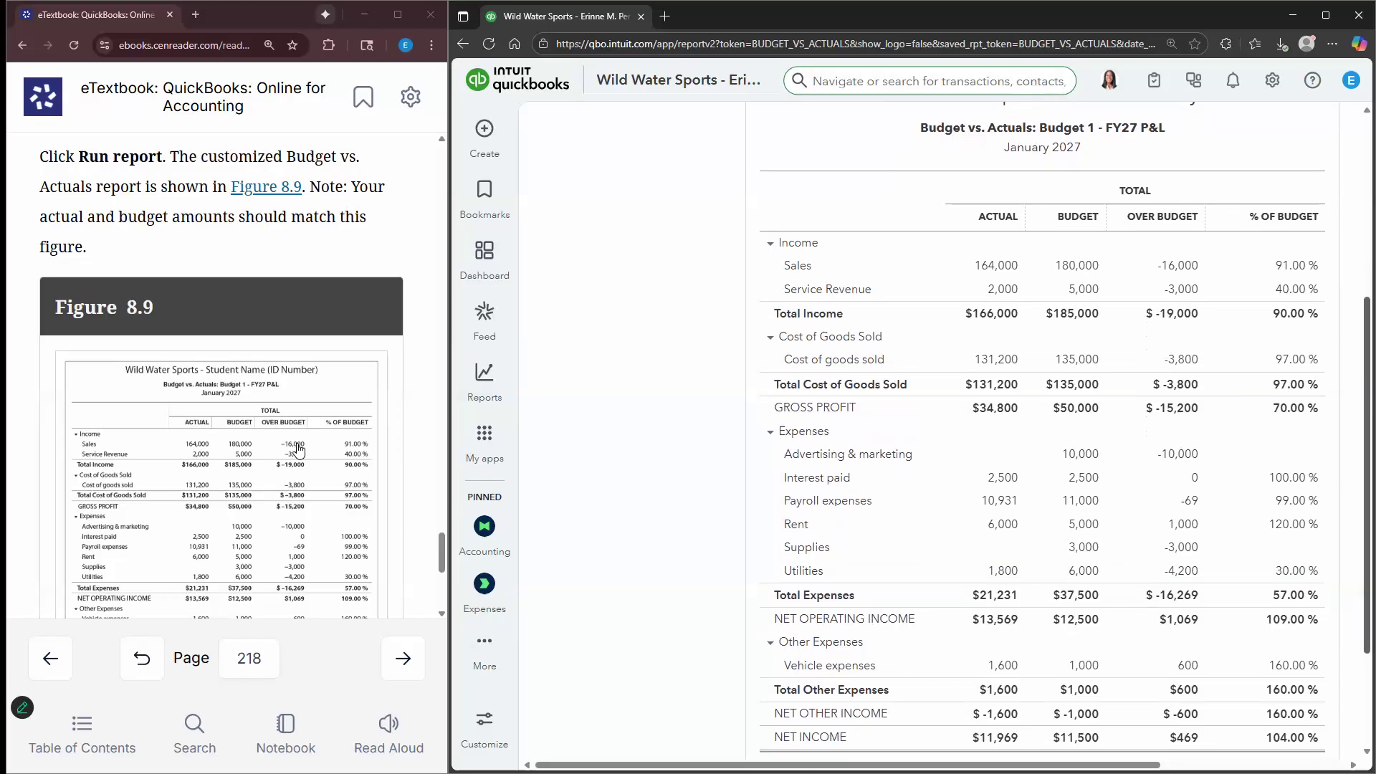
{"action": "scroll", "coordinate": [358, 488], "scroll_direction": "down", "scroll_amount": 2}
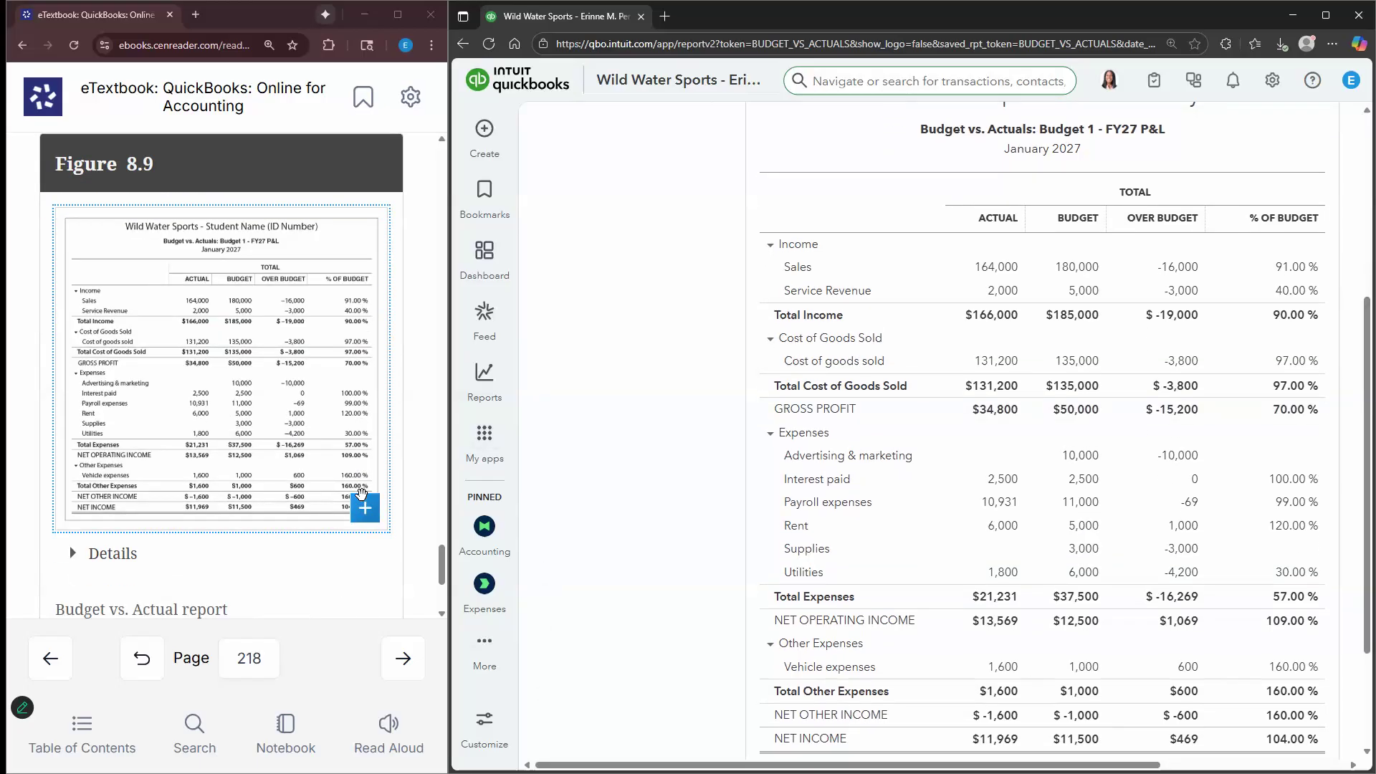
{"action": "left_click", "coordinate": [364, 501]}
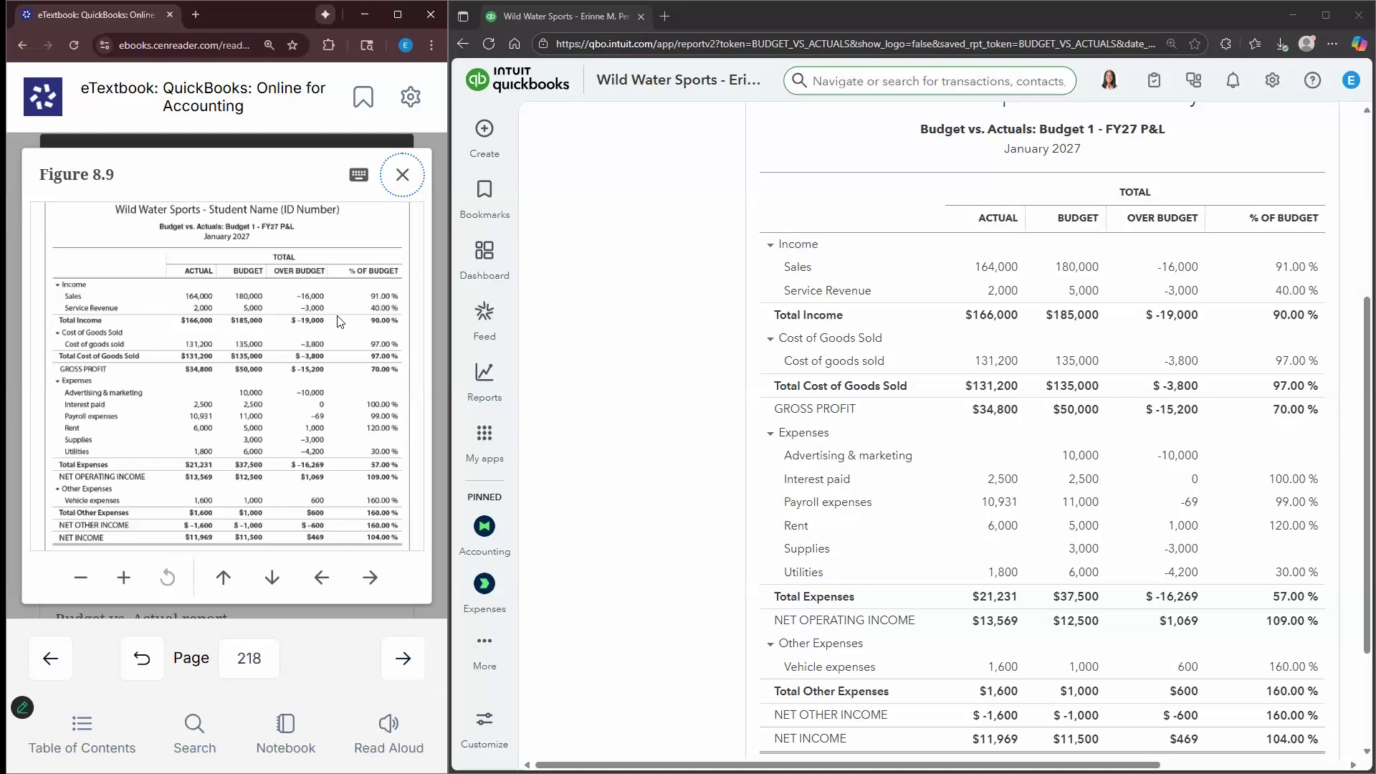
{"action": "left_click", "coordinate": [402, 174]}
Save the report customization under the custom report name "Budget vs. Actuals", as instructed in textbook step 14
{"action": "scroll", "coordinate": [192, 505], "scroll_direction": "down", "scroll_amount": 2}
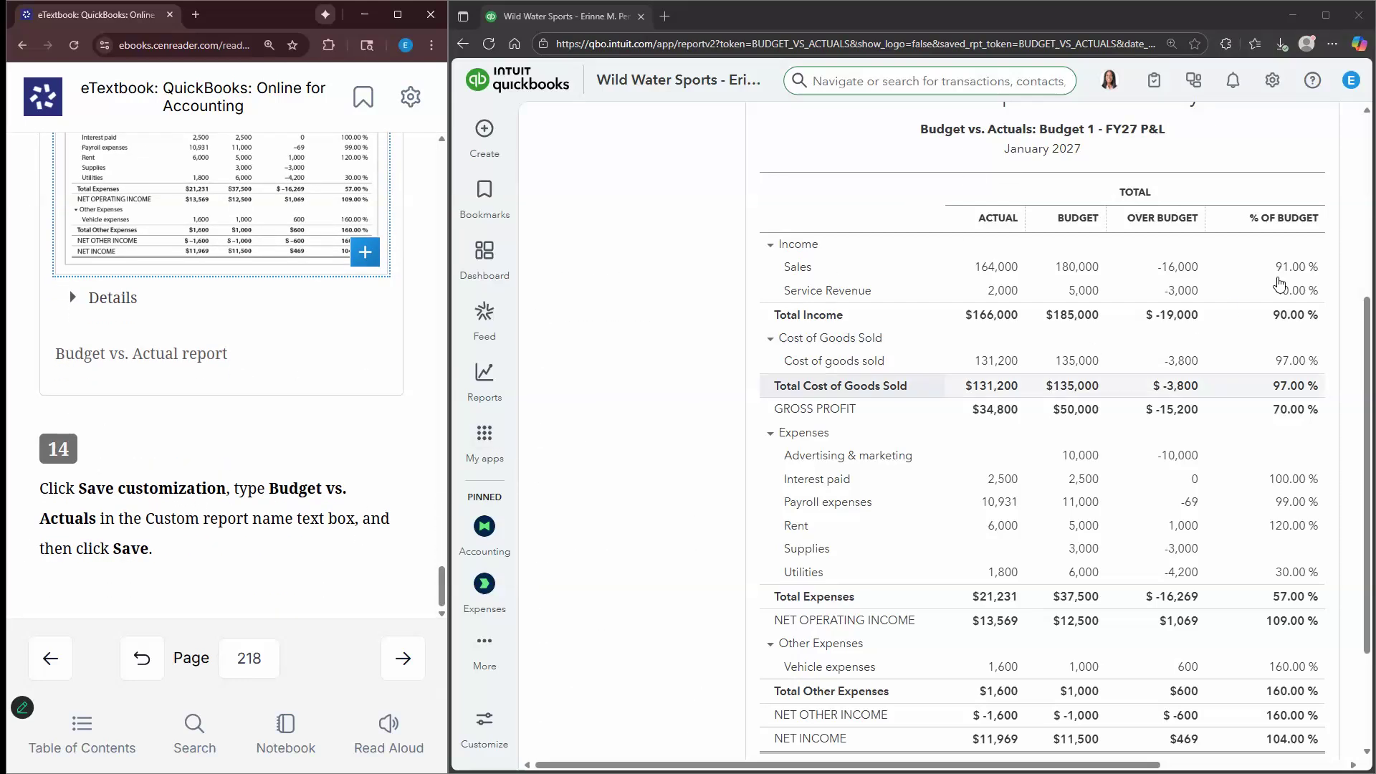
{"action": "scroll", "coordinate": [1315, 244], "scroll_direction": "up", "scroll_amount": 3}
{"action": "scroll", "coordinate": [1314, 255], "scroll_direction": "up", "scroll_amount": 2}
{"action": "left_click", "coordinate": [1317, 249]}
{"action": "left_click", "coordinate": [1137, 324]}
{"action": "key", "text": "ctrl+shift+Right"}
{"action": "key", "text": "ctrl+shift+Right"}
{"action": "key", "text": "shift+End"}
{"action": "key", "text": "Delete"}
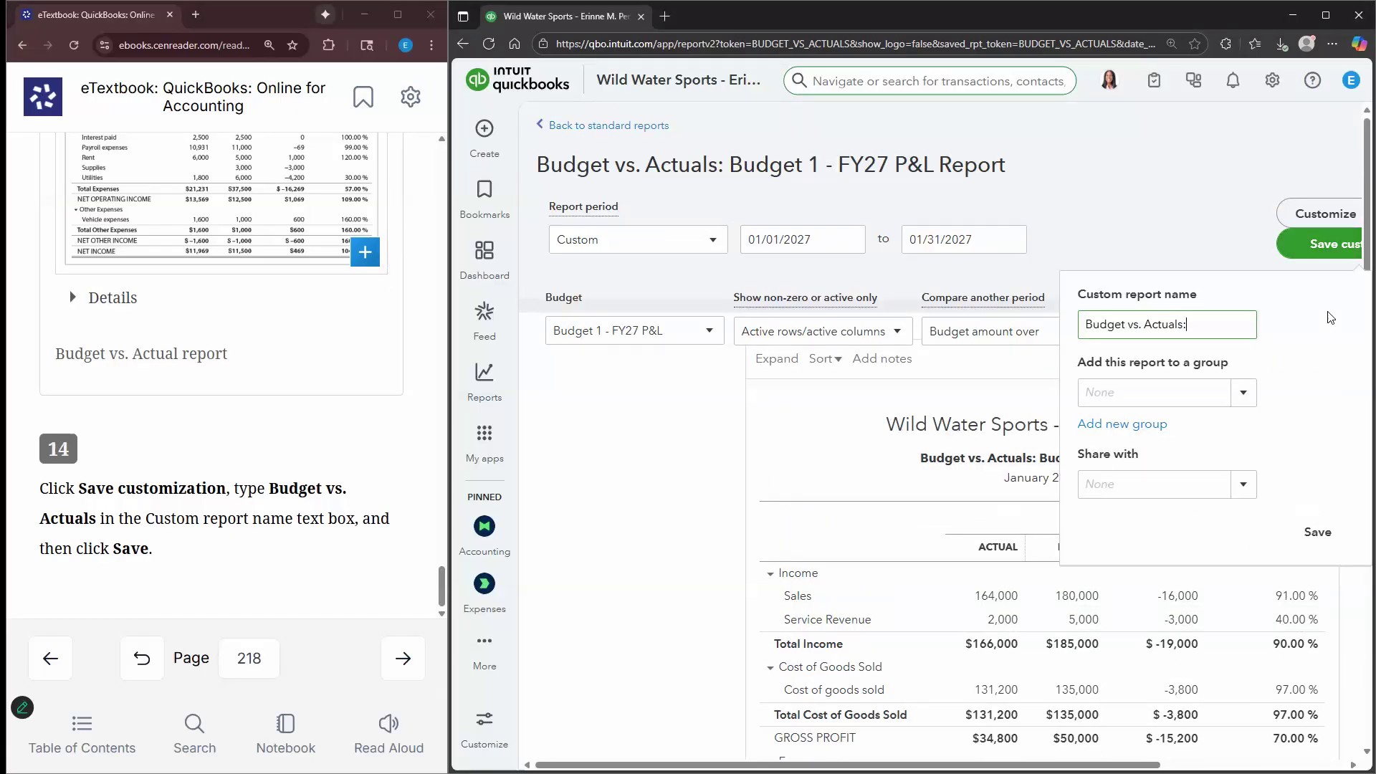
{"action": "left_click", "coordinate": [1318, 532]}
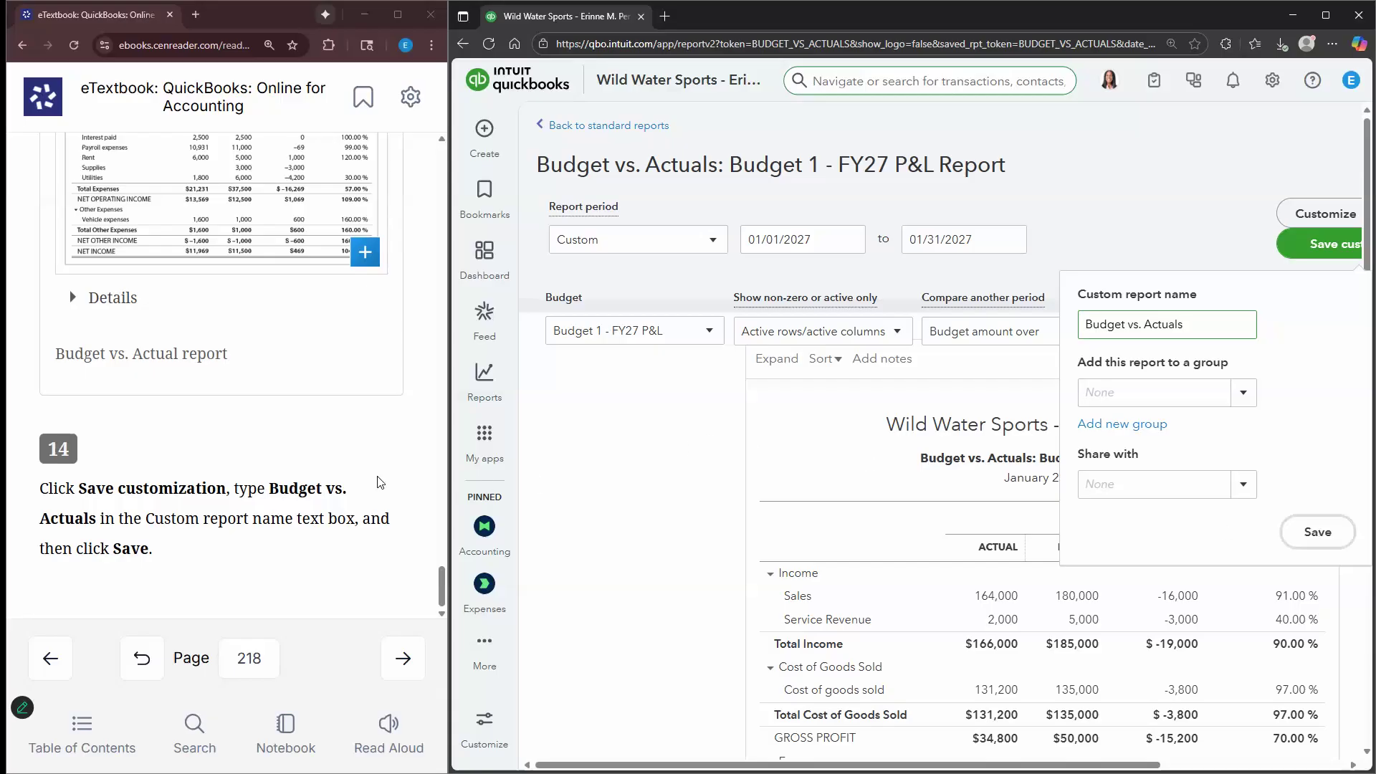
Advance the textbook to the Bank Reconciliation section and read its introduction and the first three reconciliation instructions
{"action": "left_click", "coordinate": [403, 658]}
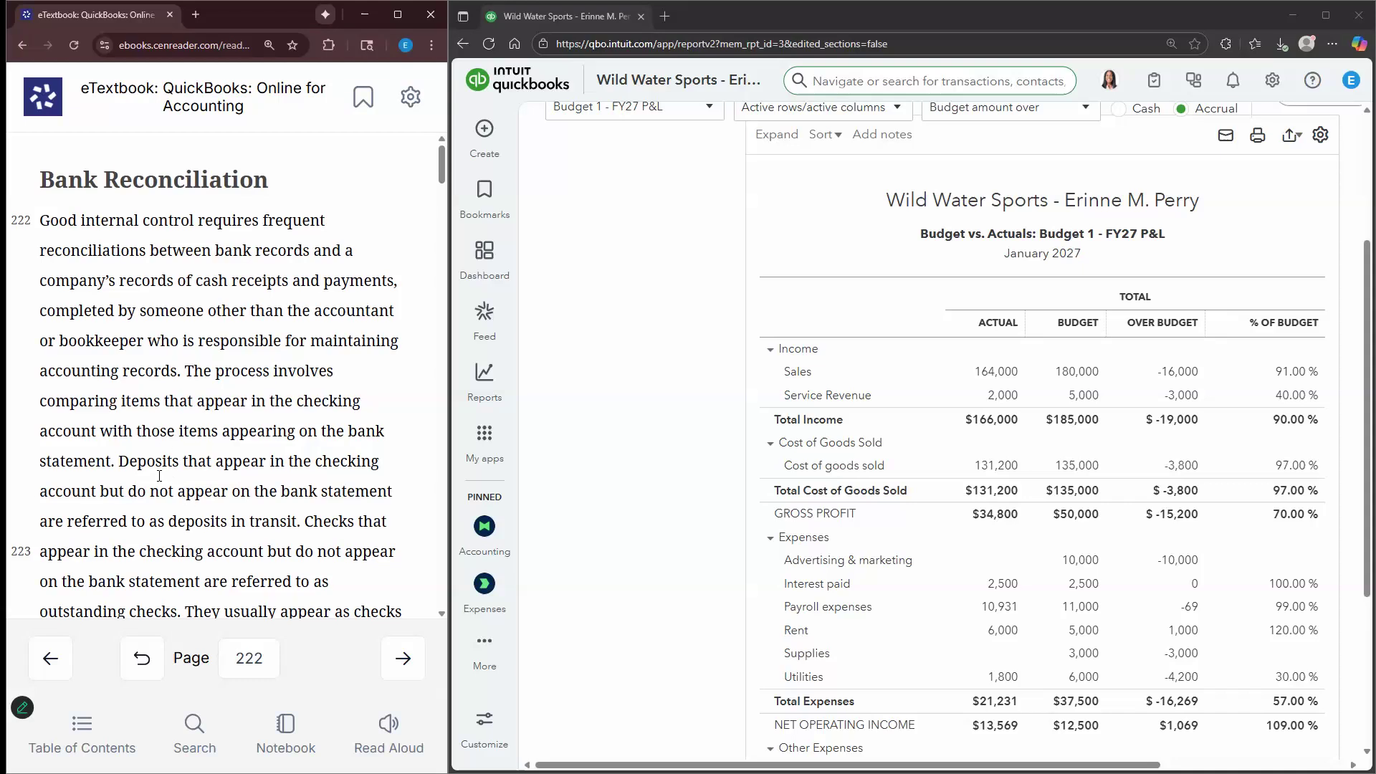
{"action": "scroll", "coordinate": [158, 481], "scroll_direction": "down", "scroll_amount": 2}
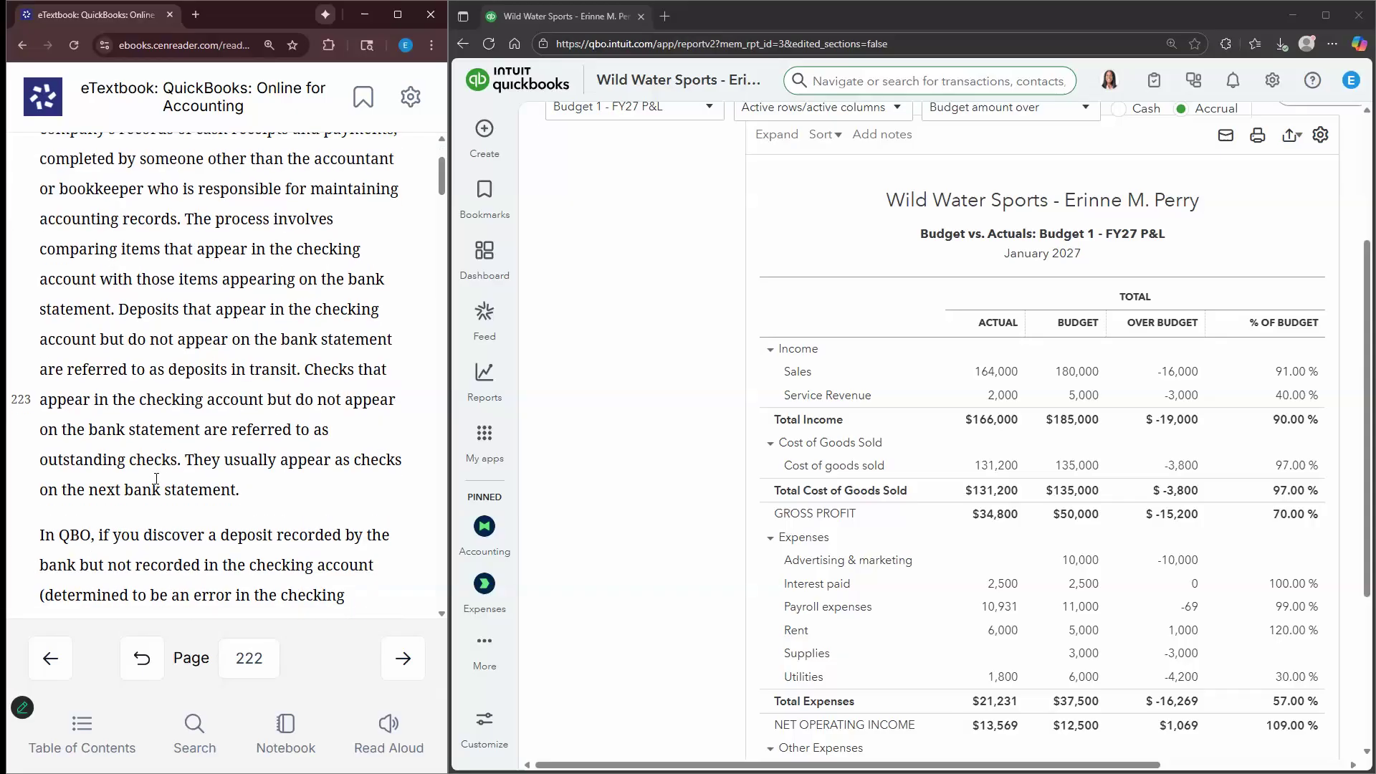
{"action": "scroll", "coordinate": [156, 479], "scroll_direction": "down", "scroll_amount": 1}
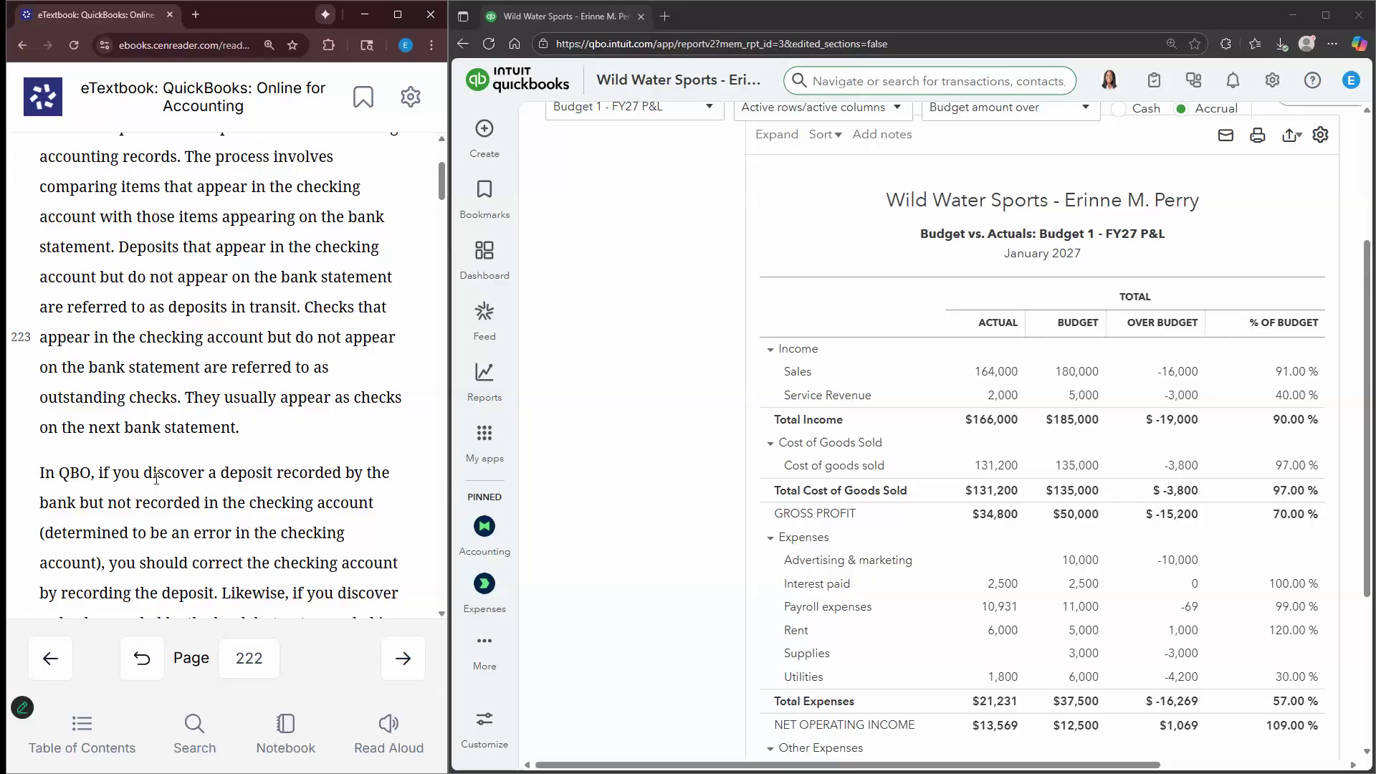
{"action": "scroll", "coordinate": [338, 506], "scroll_direction": "down", "scroll_amount": 1}
{"action": "scroll", "coordinate": [338, 506], "scroll_direction": "down", "scroll_amount": 4}
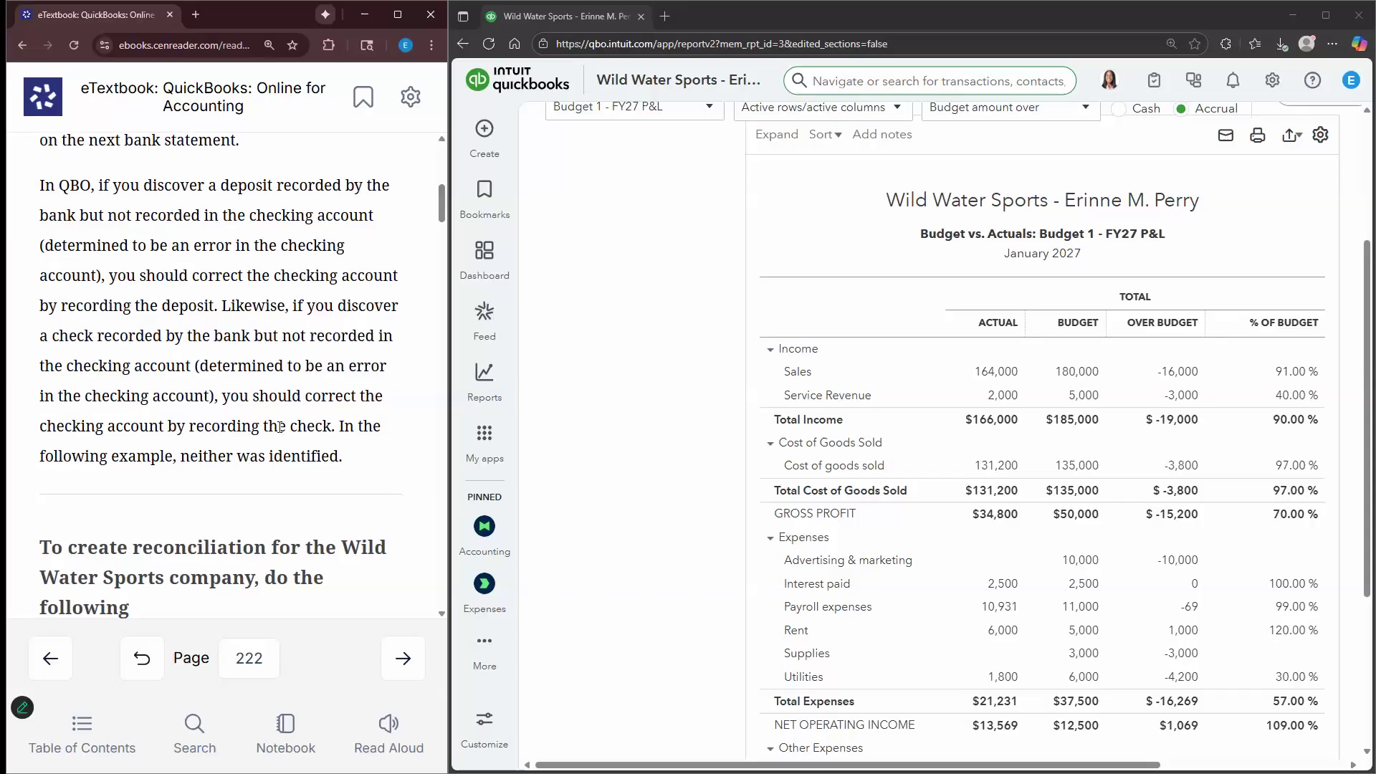
{"action": "scroll", "coordinate": [280, 427], "scroll_direction": "down", "scroll_amount": 2}
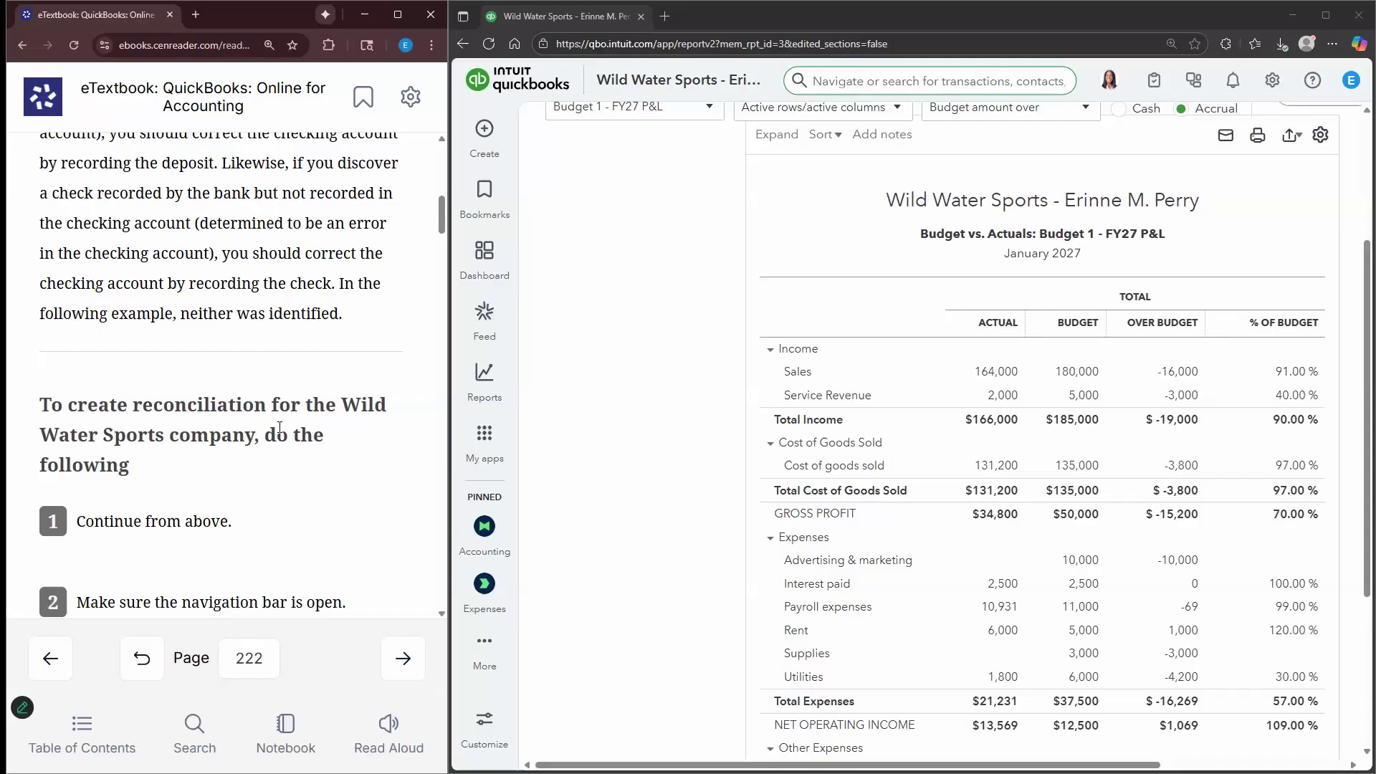
{"action": "scroll", "coordinate": [279, 430], "scroll_direction": "down", "scroll_amount": 1}
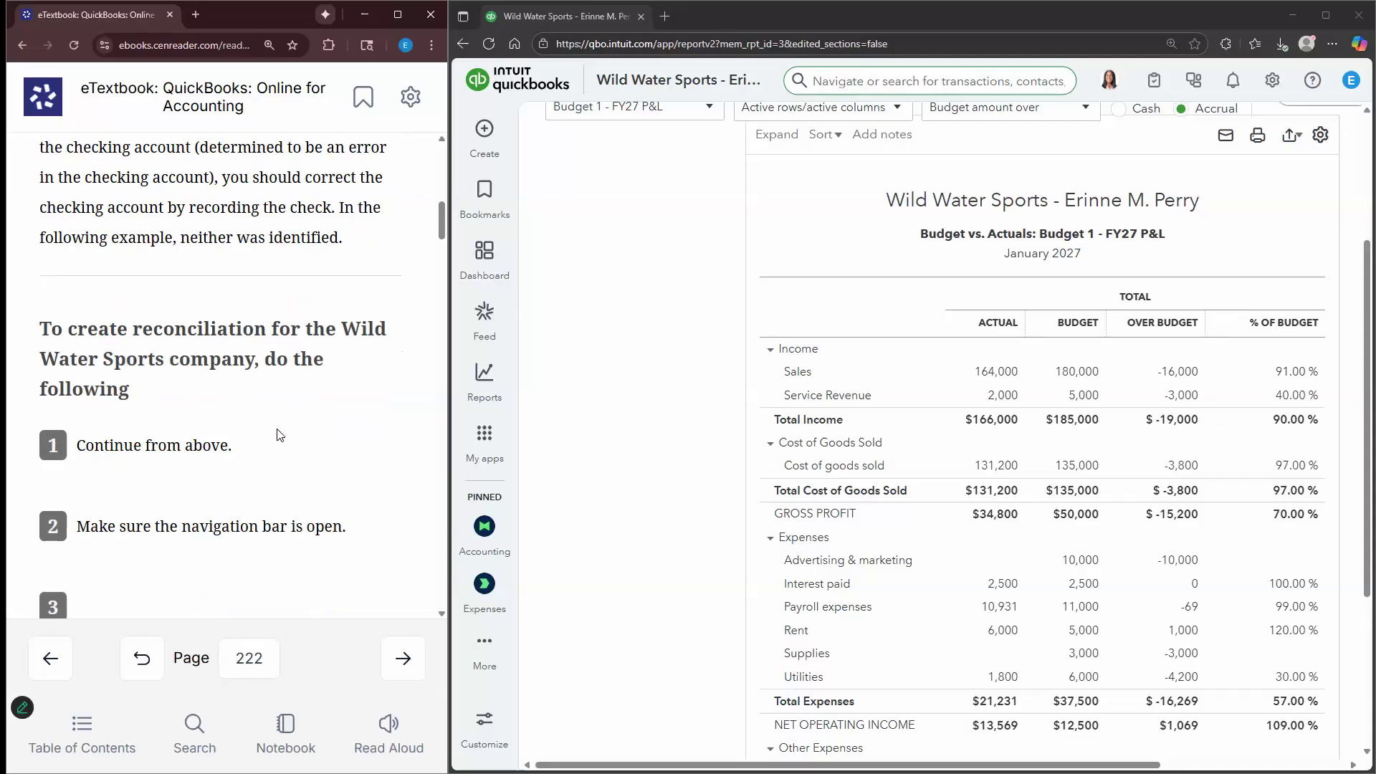
{"action": "scroll", "coordinate": [280, 435], "scroll_direction": "down", "scroll_amount": 1}
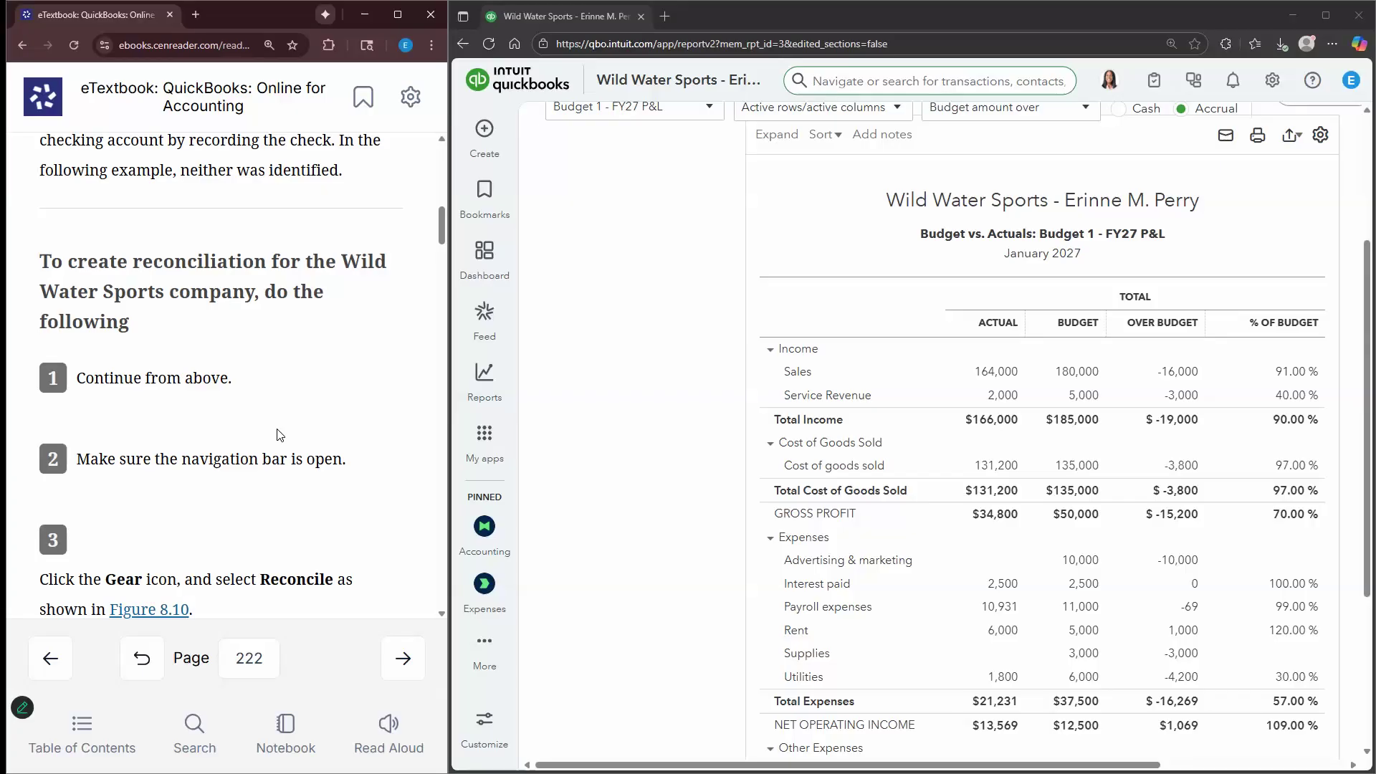
{"action": "scroll", "coordinate": [247, 347], "scroll_direction": "down", "scroll_amount": 1}
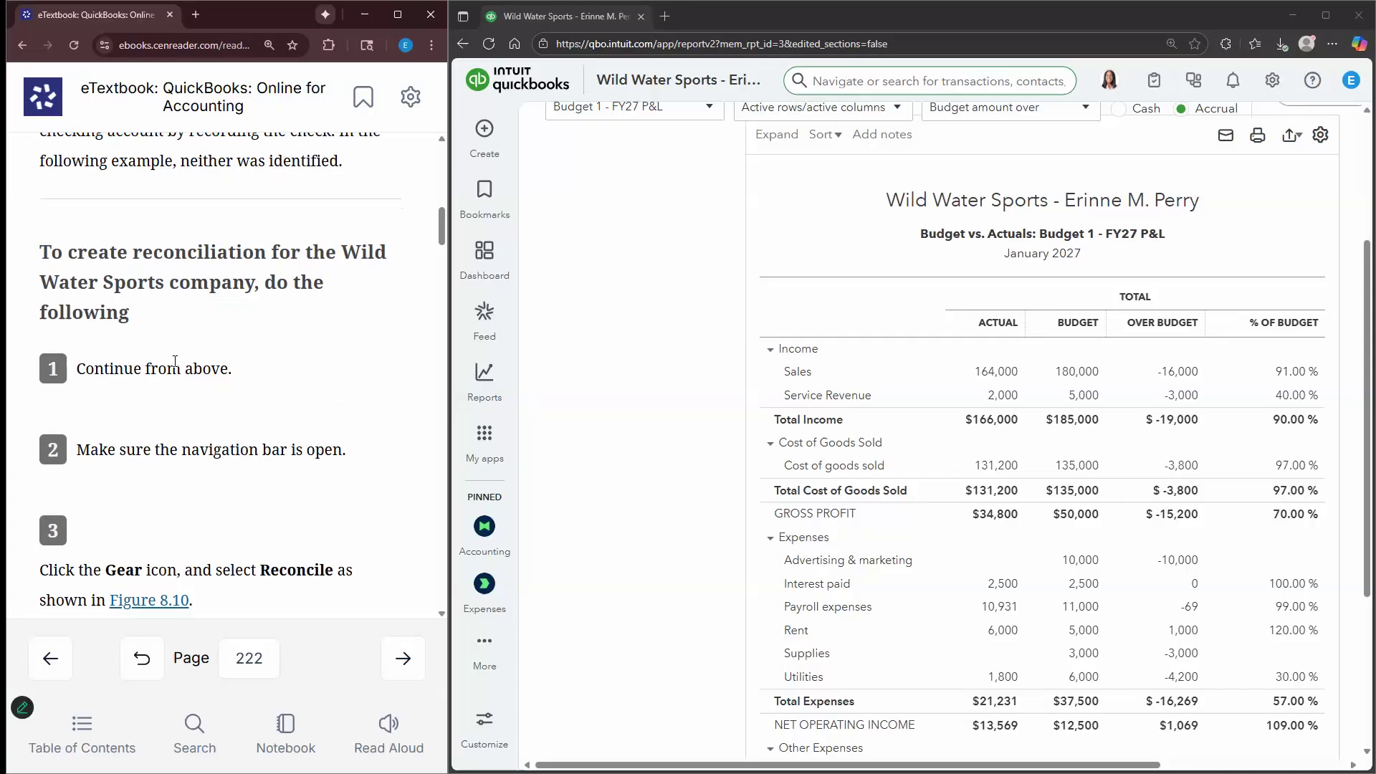
{"action": "scroll", "coordinate": [346, 323], "scroll_direction": "down", "scroll_amount": 2}
{"action": "scroll", "coordinate": [252, 265], "scroll_direction": "down", "scroll_amount": 1}
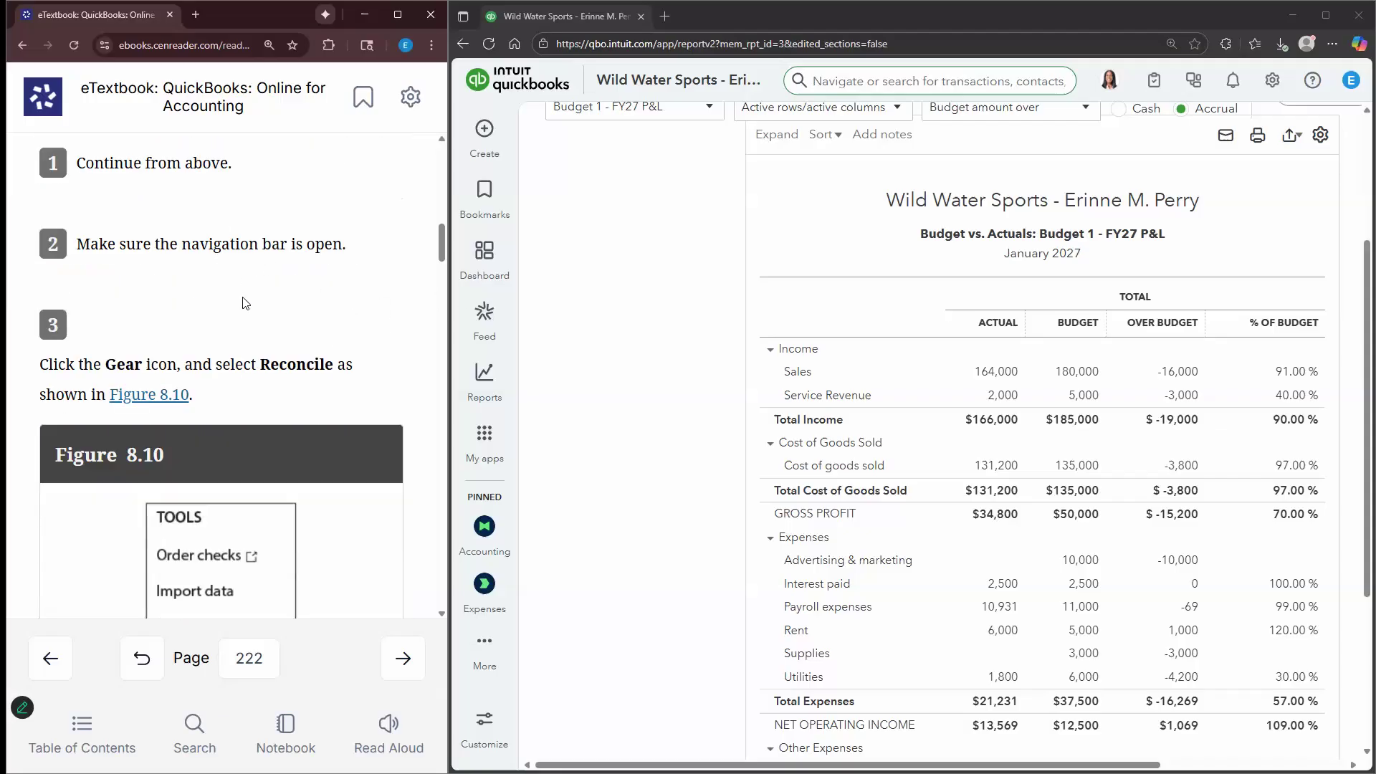
Open the Reconcile tool, dismiss its introduction with Let's get reconciled, and open Reconcile again
{"action": "left_click", "coordinate": [1272, 81]}
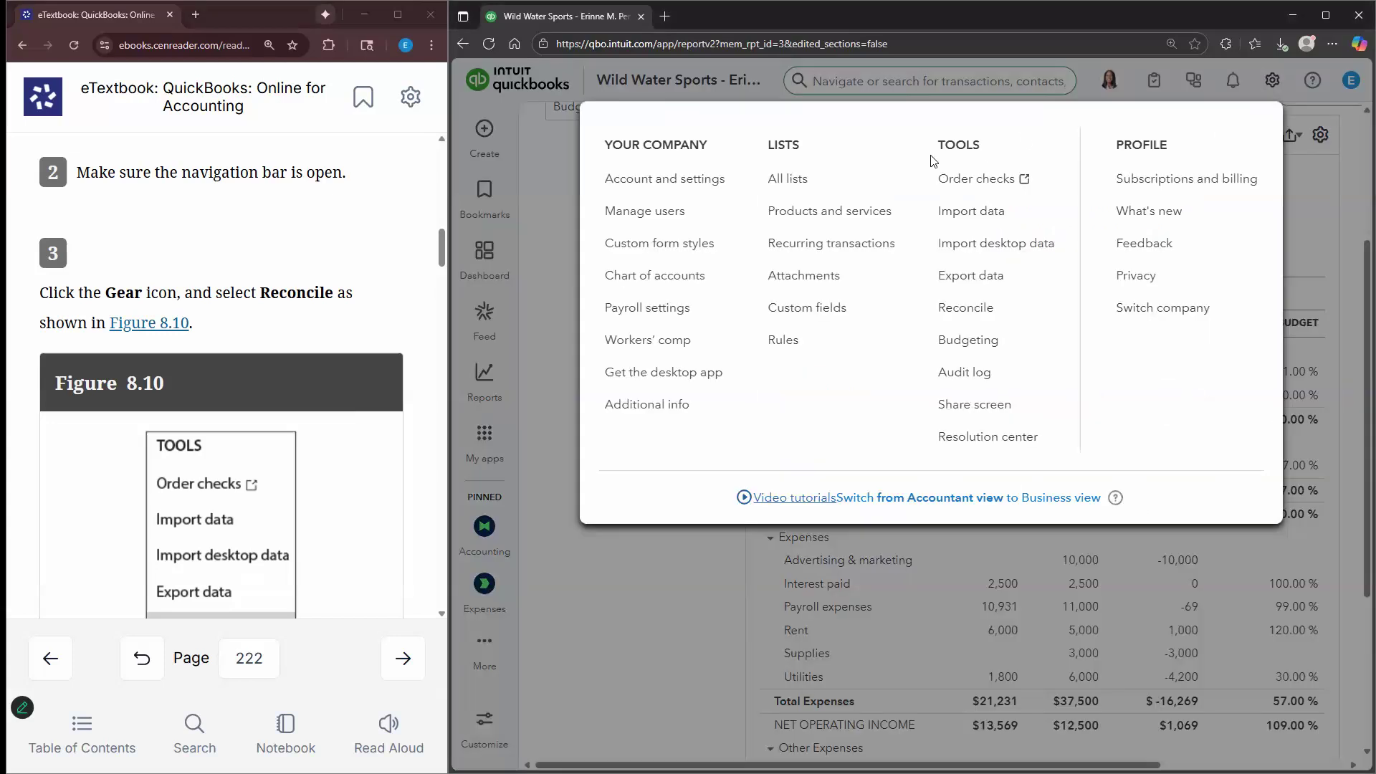
{"action": "left_click", "coordinate": [961, 316]}
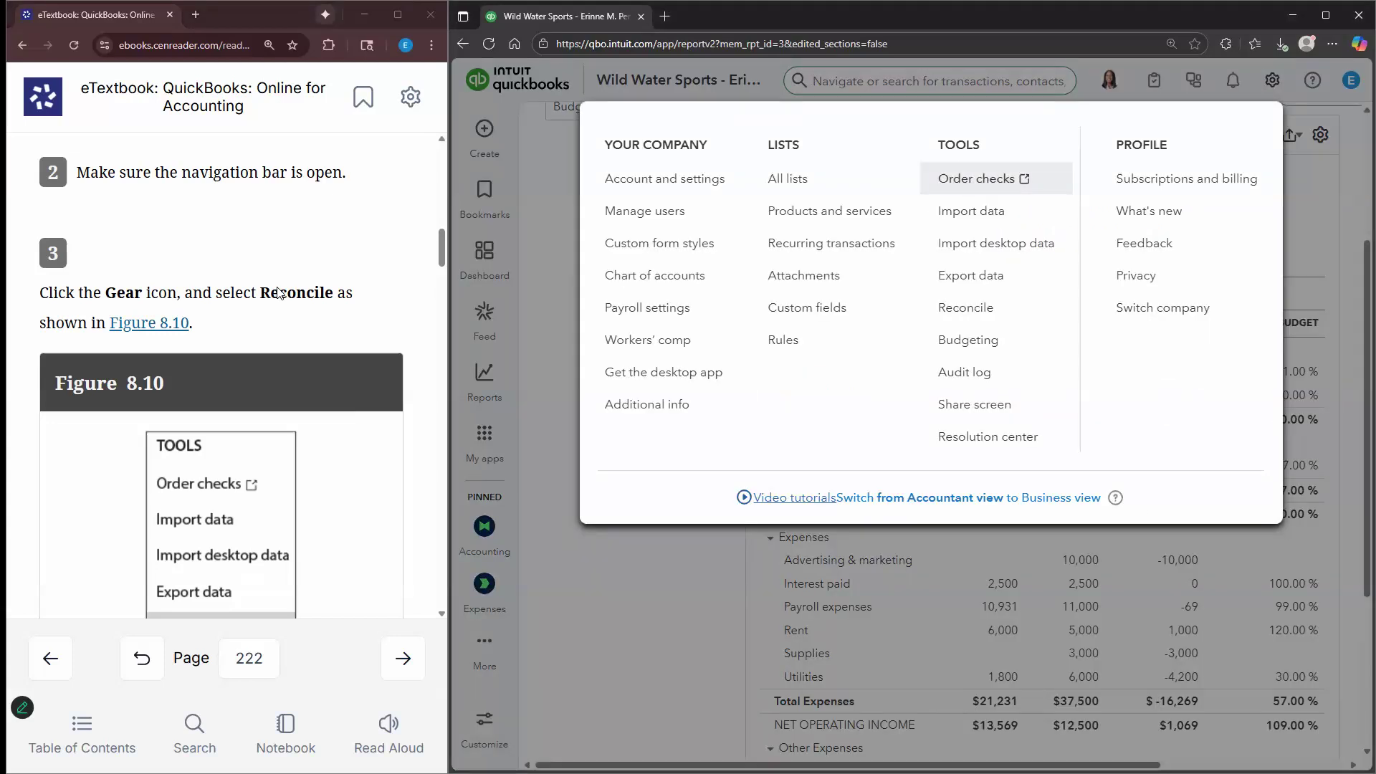
{"action": "scroll", "coordinate": [282, 296], "scroll_direction": "down", "scroll_amount": 3}
{"action": "scroll", "coordinate": [136, 380], "scroll_direction": "down", "scroll_amount": 4}
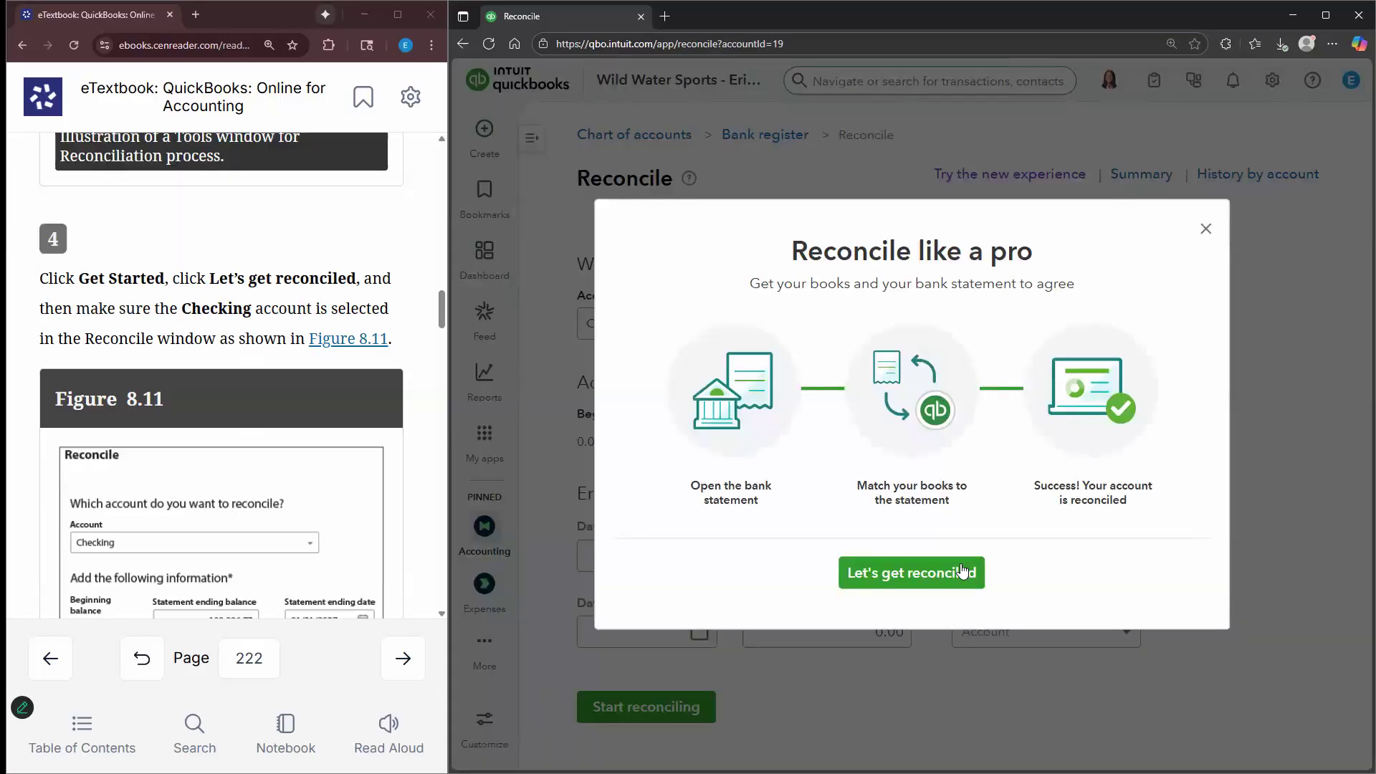
{"action": "left_click", "coordinate": [963, 572]}
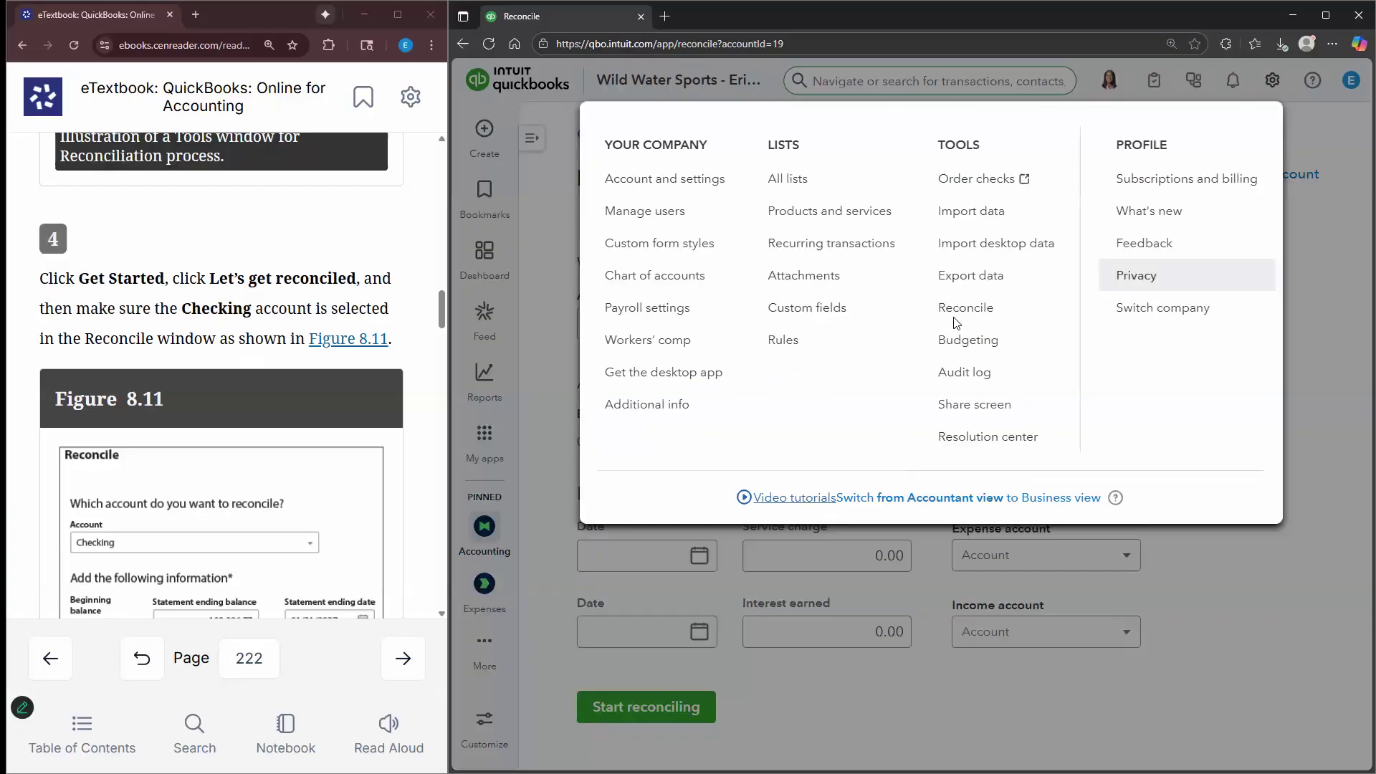
{"action": "left_click", "coordinate": [960, 315]}
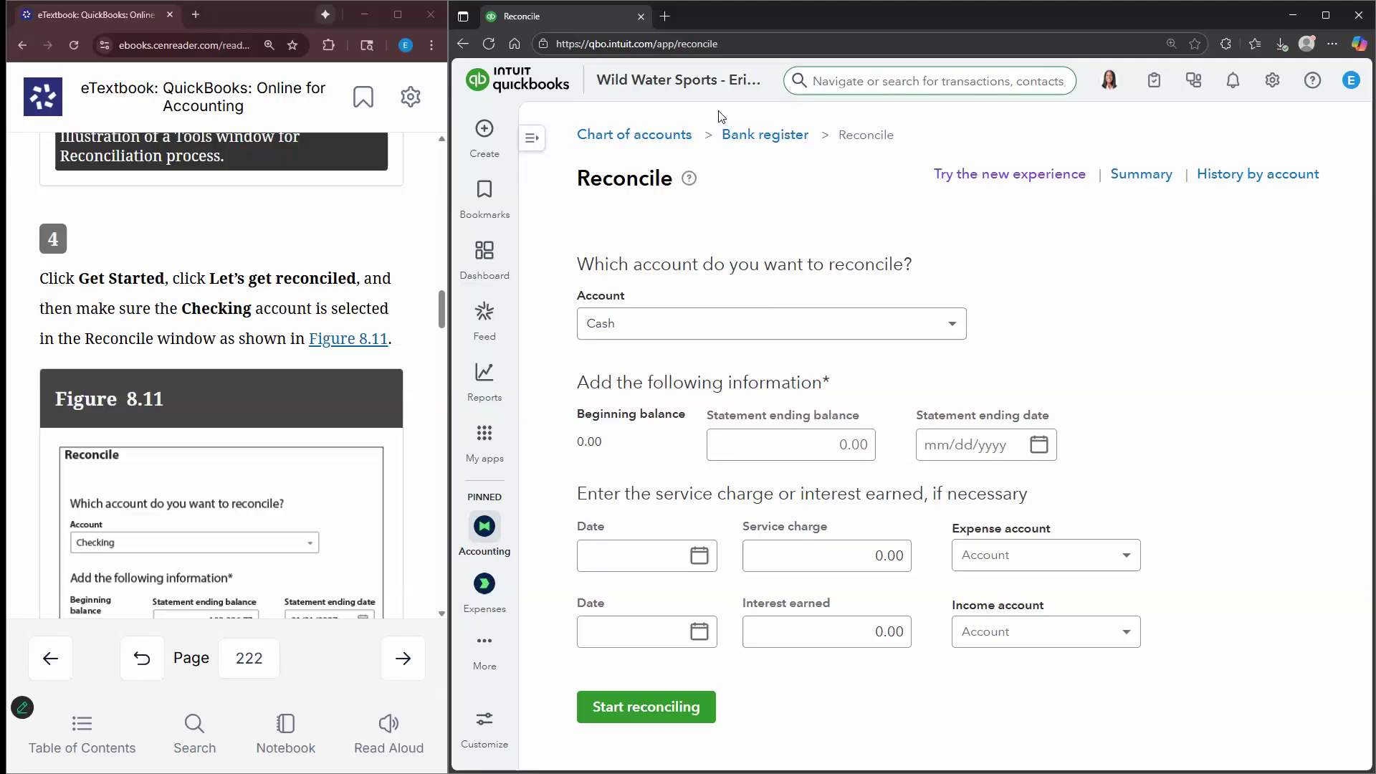
Choose Checking as the account to reconcile and compare the form with Figure 8.11
{"action": "left_click", "coordinate": [695, 324]}
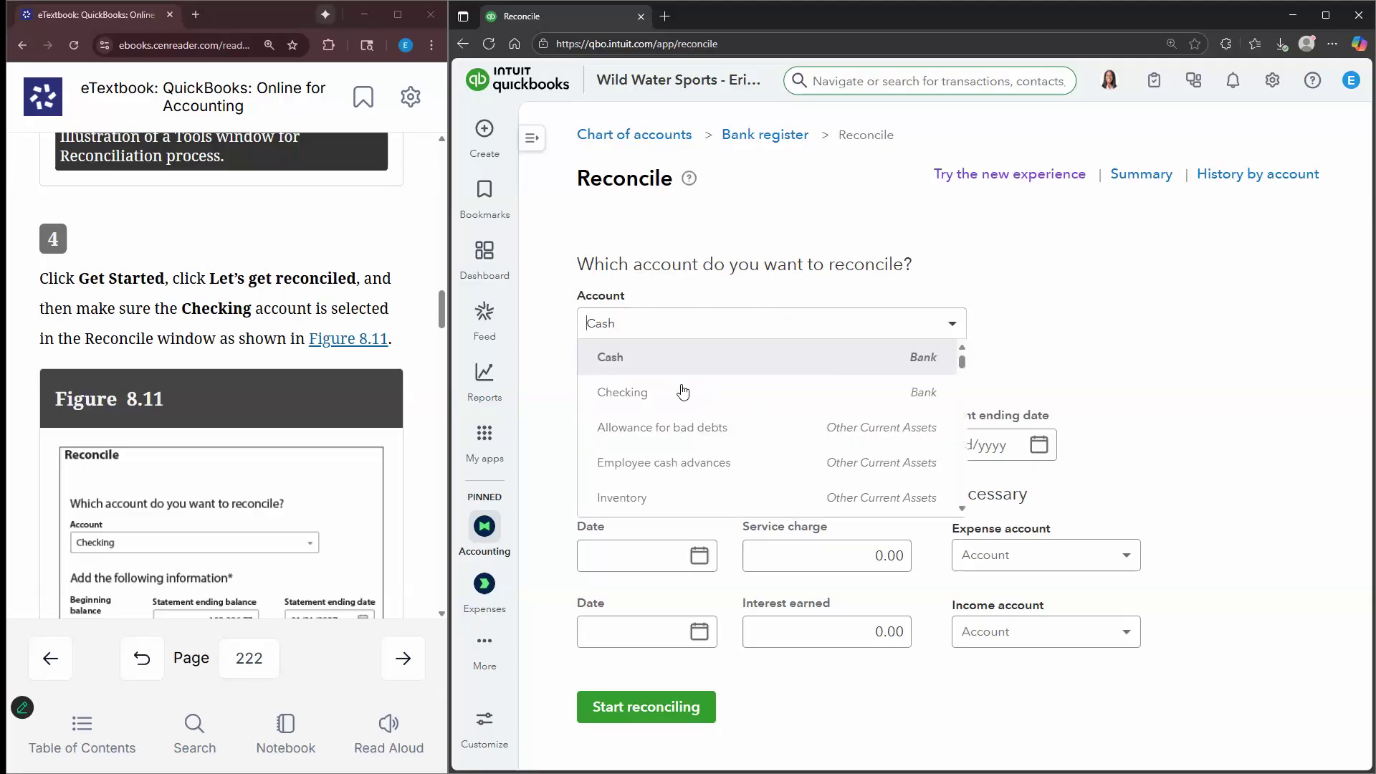
{"action": "left_click", "coordinate": [681, 391]}
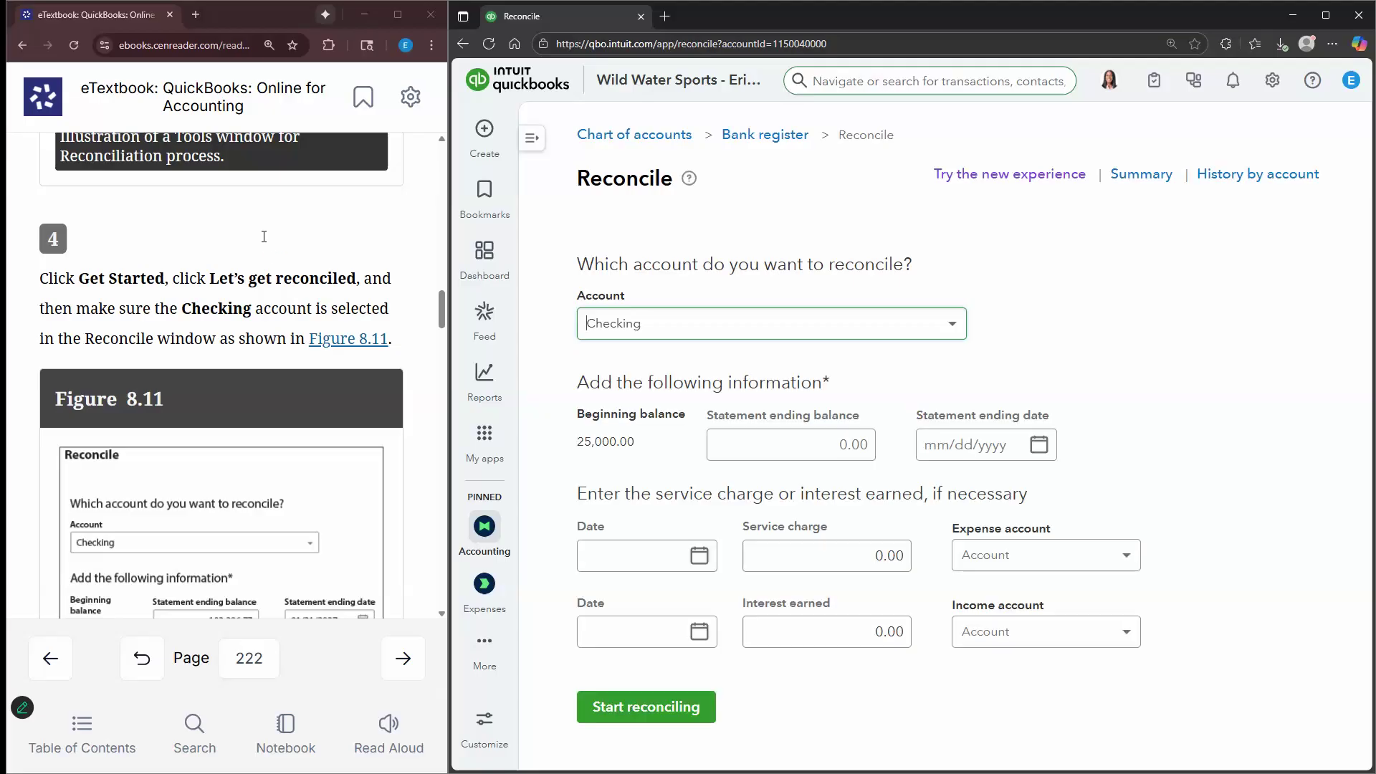
{"action": "scroll", "coordinate": [250, 259], "scroll_direction": "down", "scroll_amount": 1}
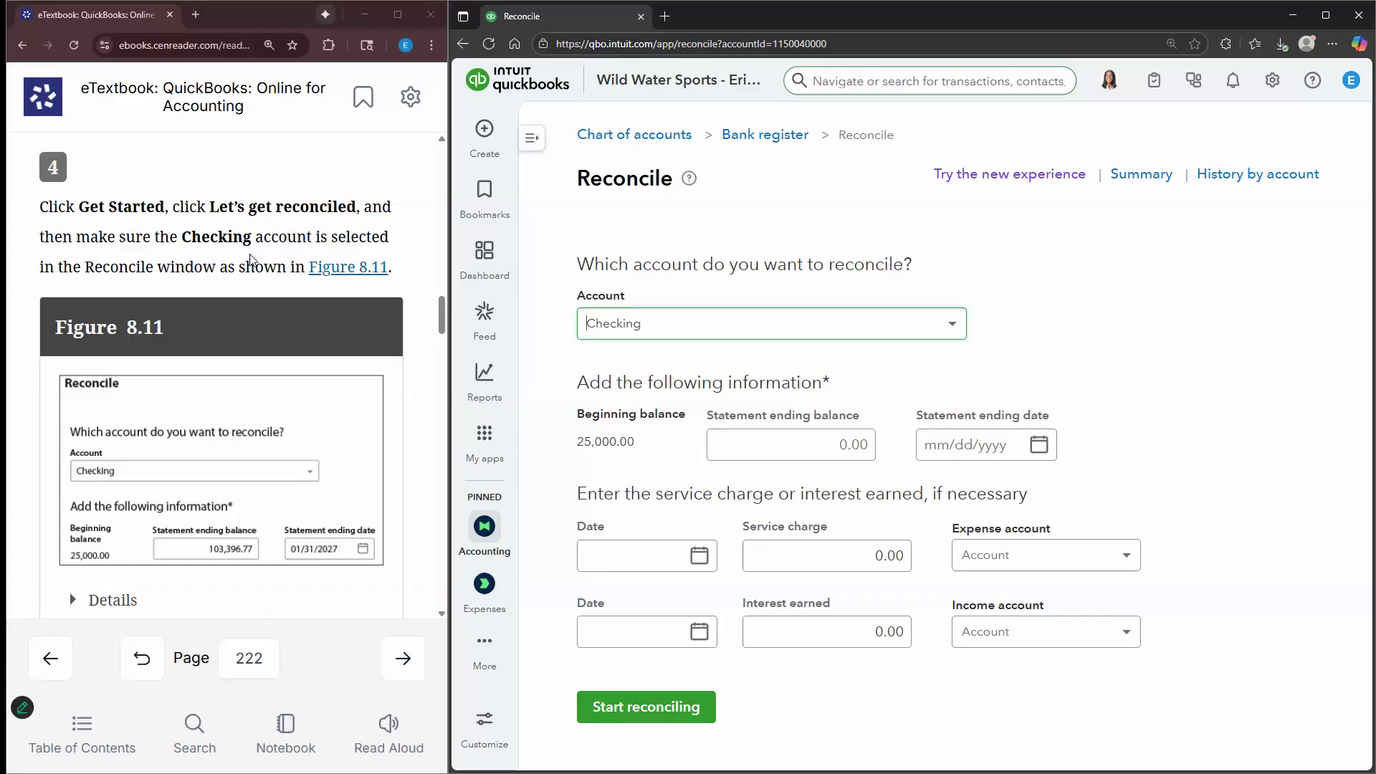
{"action": "scroll", "coordinate": [198, 410], "scroll_direction": "down", "scroll_amount": 1}
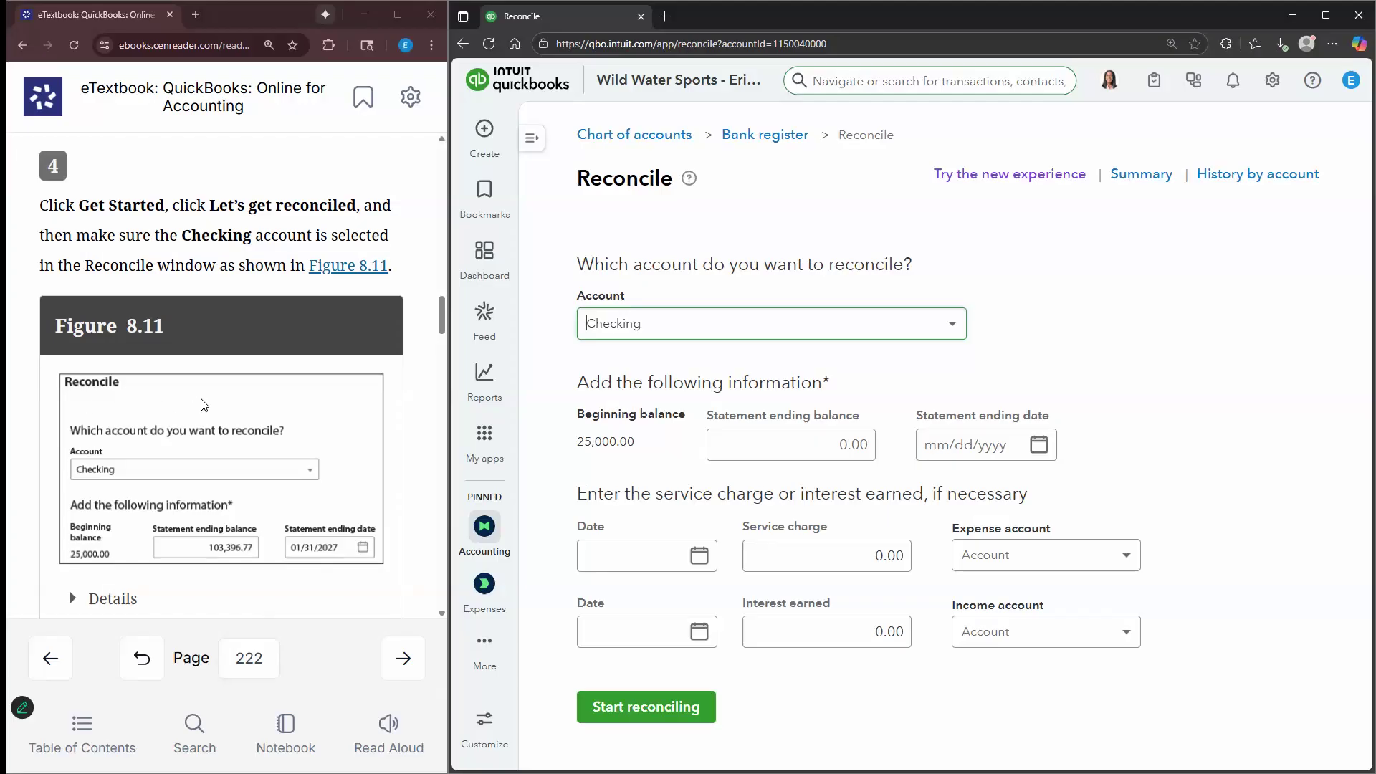
{"action": "scroll", "coordinate": [193, 405], "scroll_direction": "down", "scroll_amount": 2}
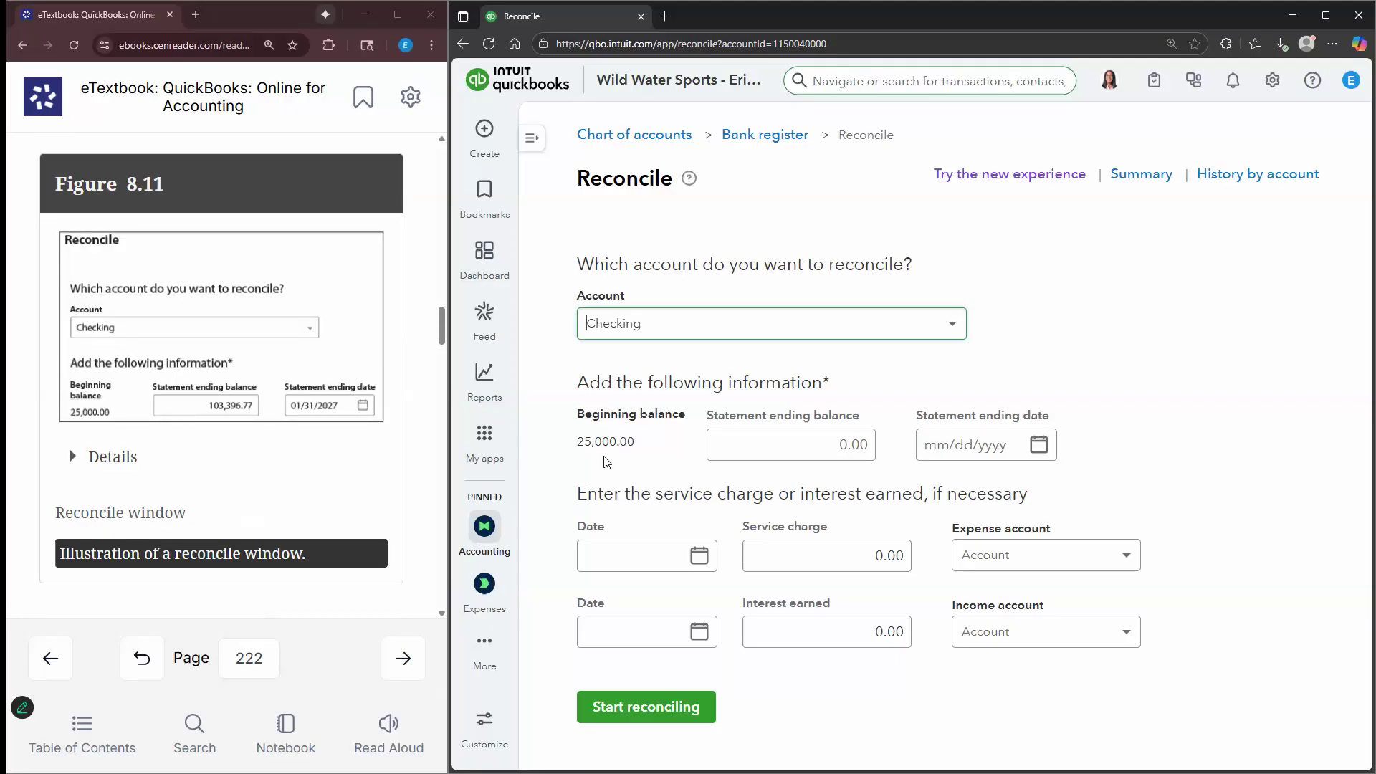
Set the statement ending balance to 103,396.77 and the statement ending date to 01/31/2027, and start reconciling
{"action": "left_click", "coordinate": [762, 452]}
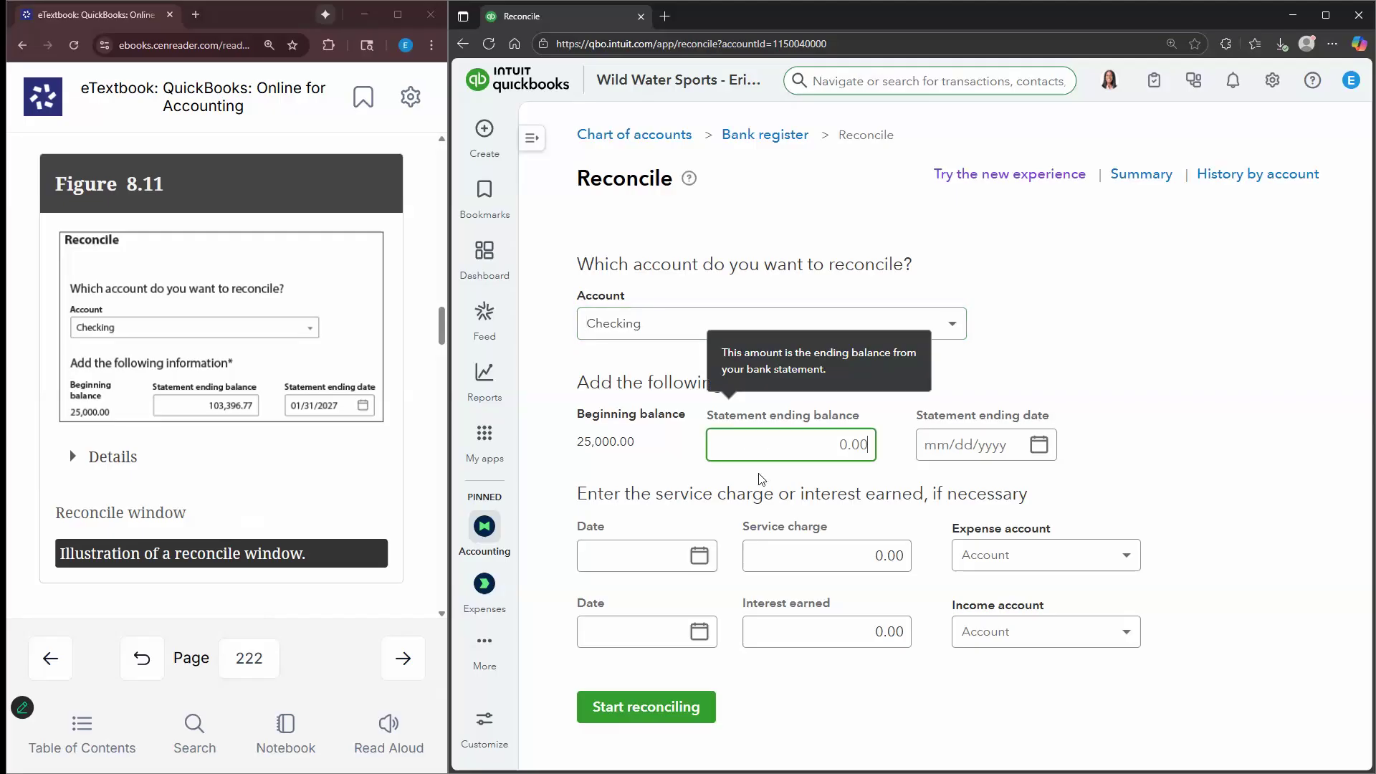
{"action": "type", "text": "103,"}
{"action": "type", "text": "396"}
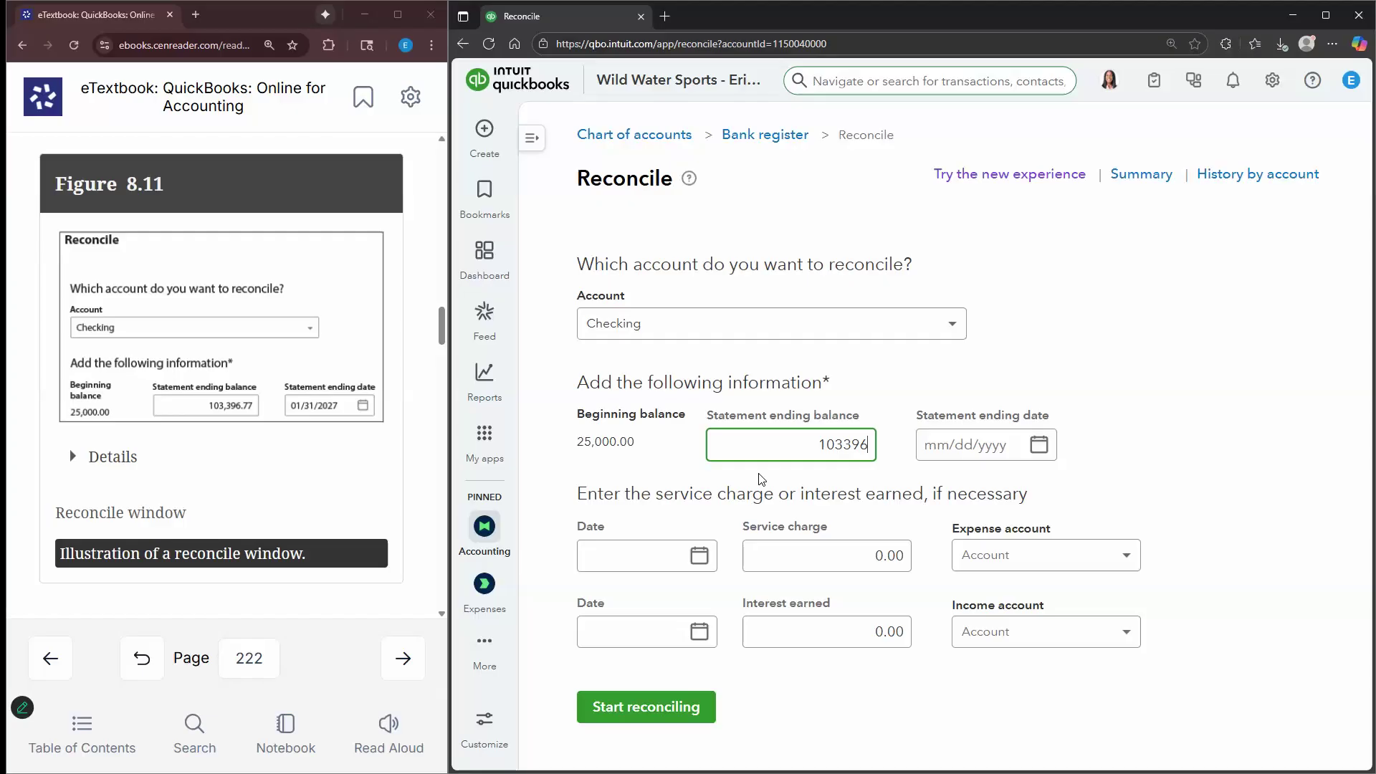
{"action": "type", "text": ".77"}
{"action": "left_click", "coordinate": [922, 448]}
{"action": "type", "text": "01"}
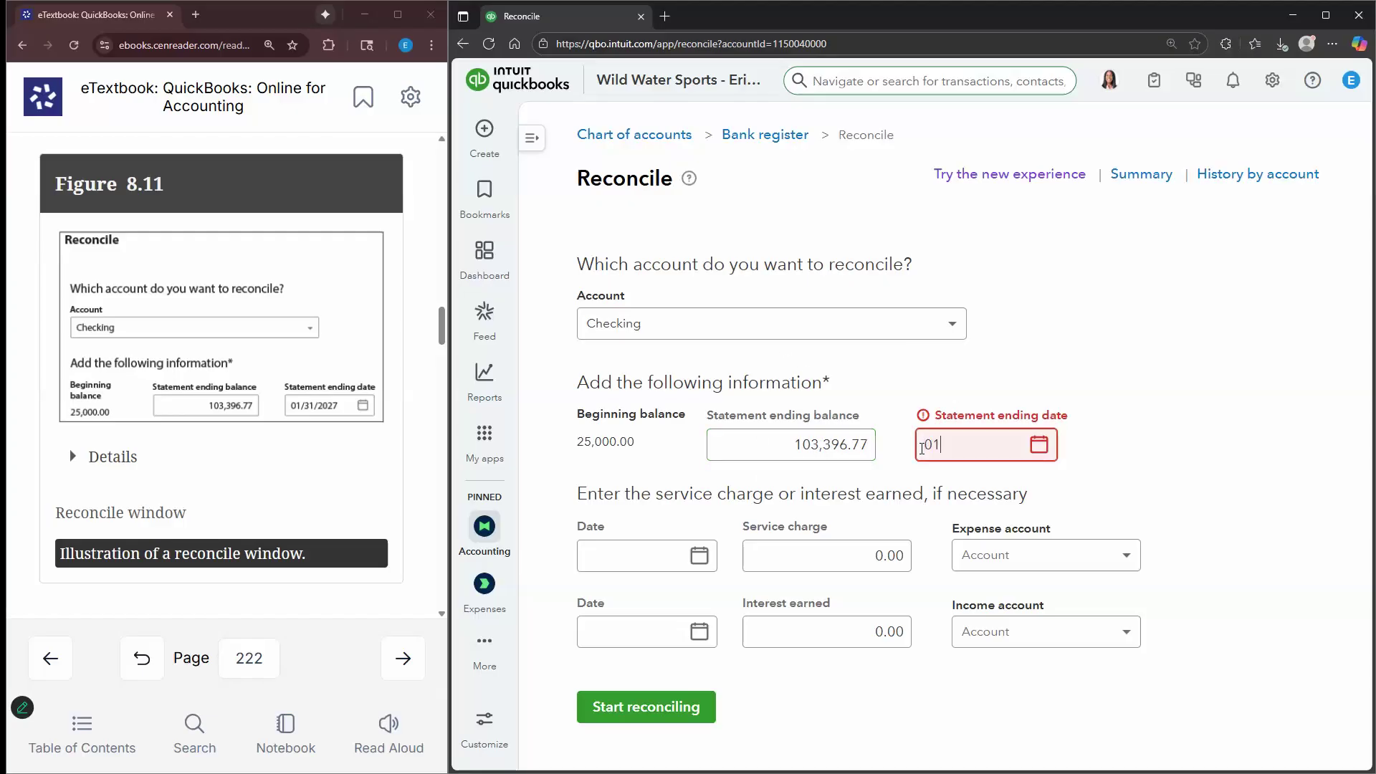
{"action": "type", "text": "/31/2027"}
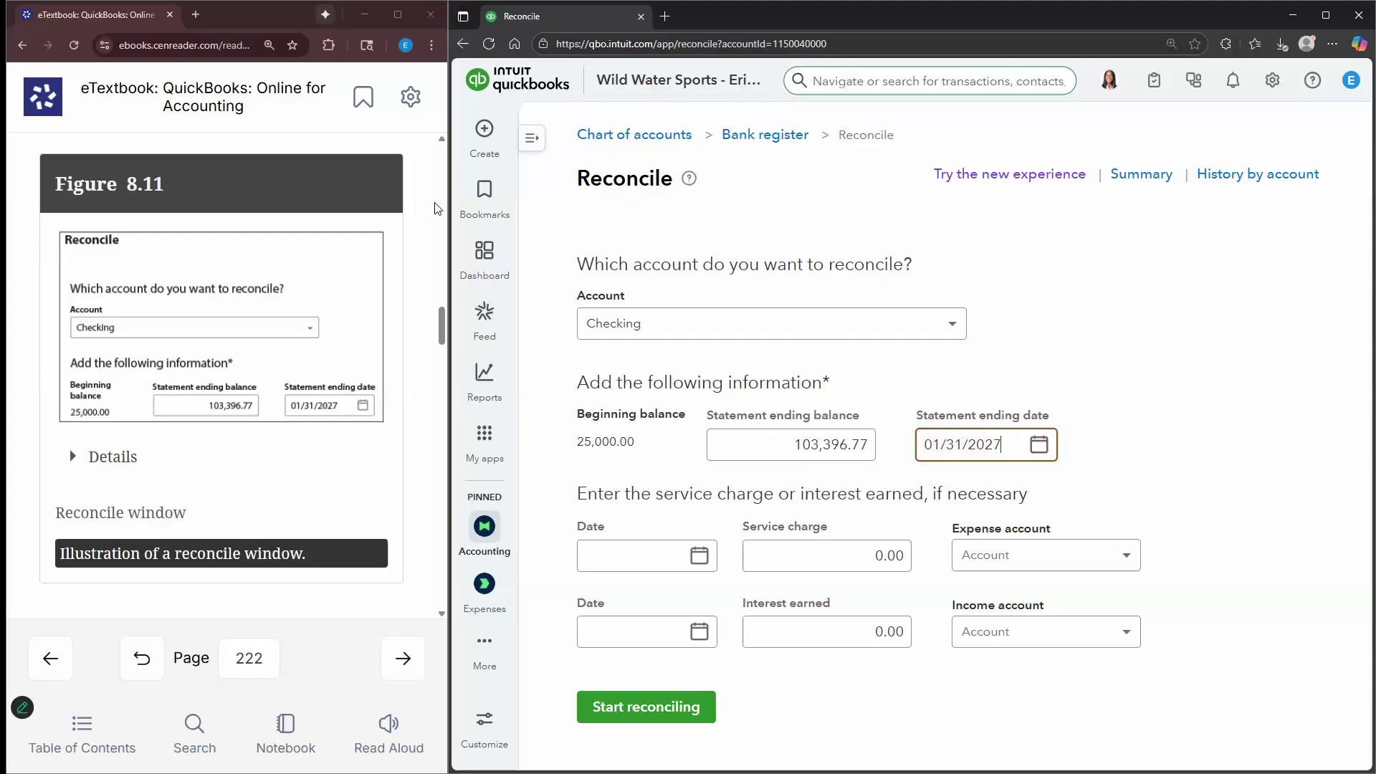
{"action": "scroll", "coordinate": [330, 341], "scroll_direction": "down", "scroll_amount": 3}
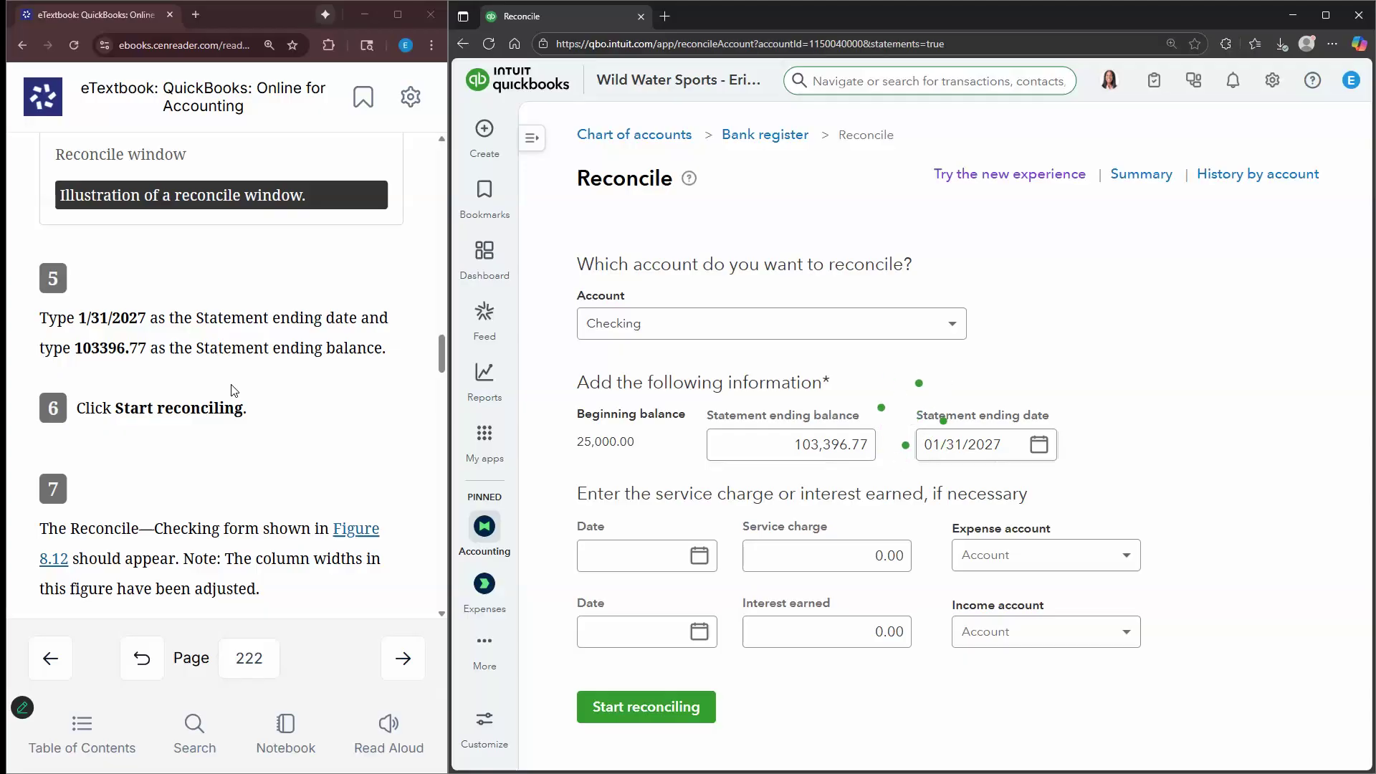
Compare the Checking reconciliation's transaction list with the enlarged Figure 8.12, then read textbook step 8 on clearing payments
{"action": "scroll", "coordinate": [231, 391], "scroll_direction": "down", "scroll_amount": 3}
{"action": "scroll", "coordinate": [231, 391], "scroll_direction": "down", "scroll_amount": 2}
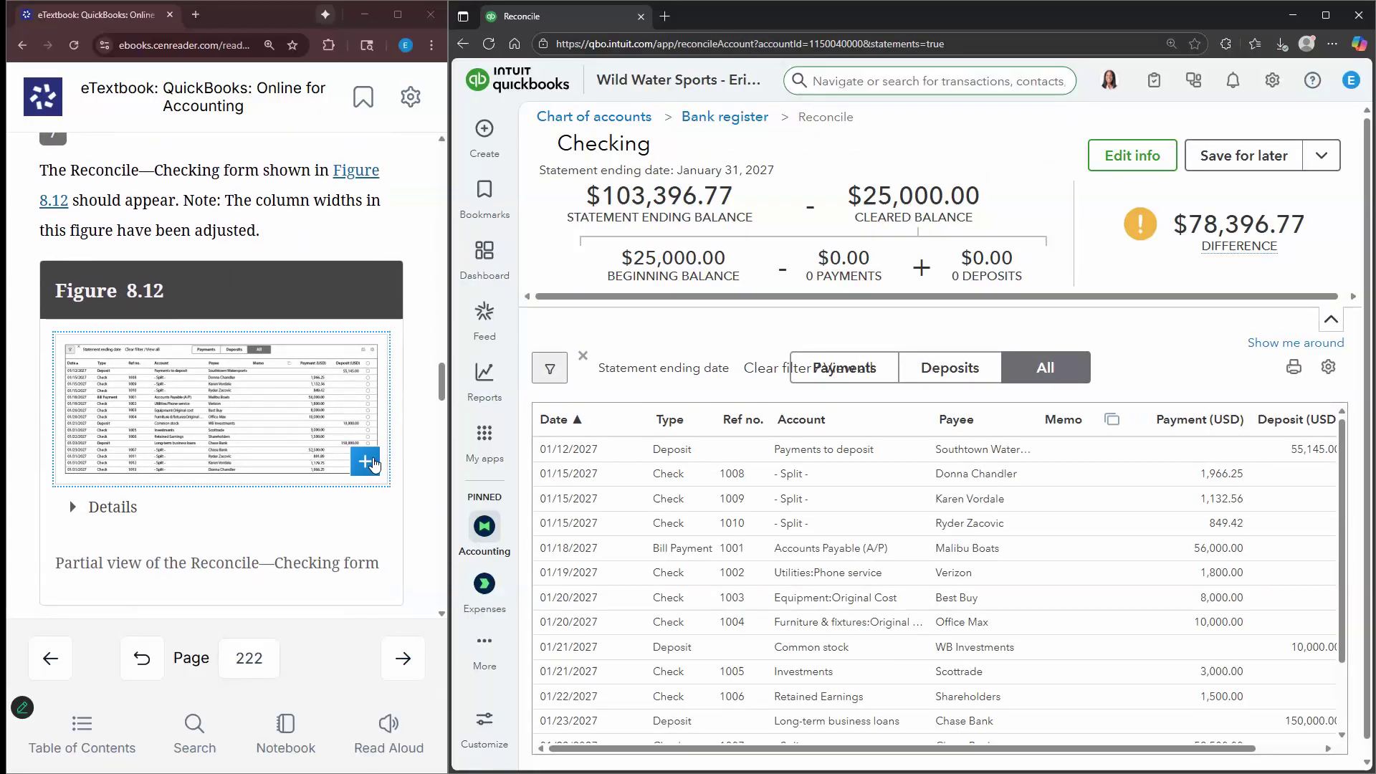
{"action": "left_click", "coordinate": [213, 374]}
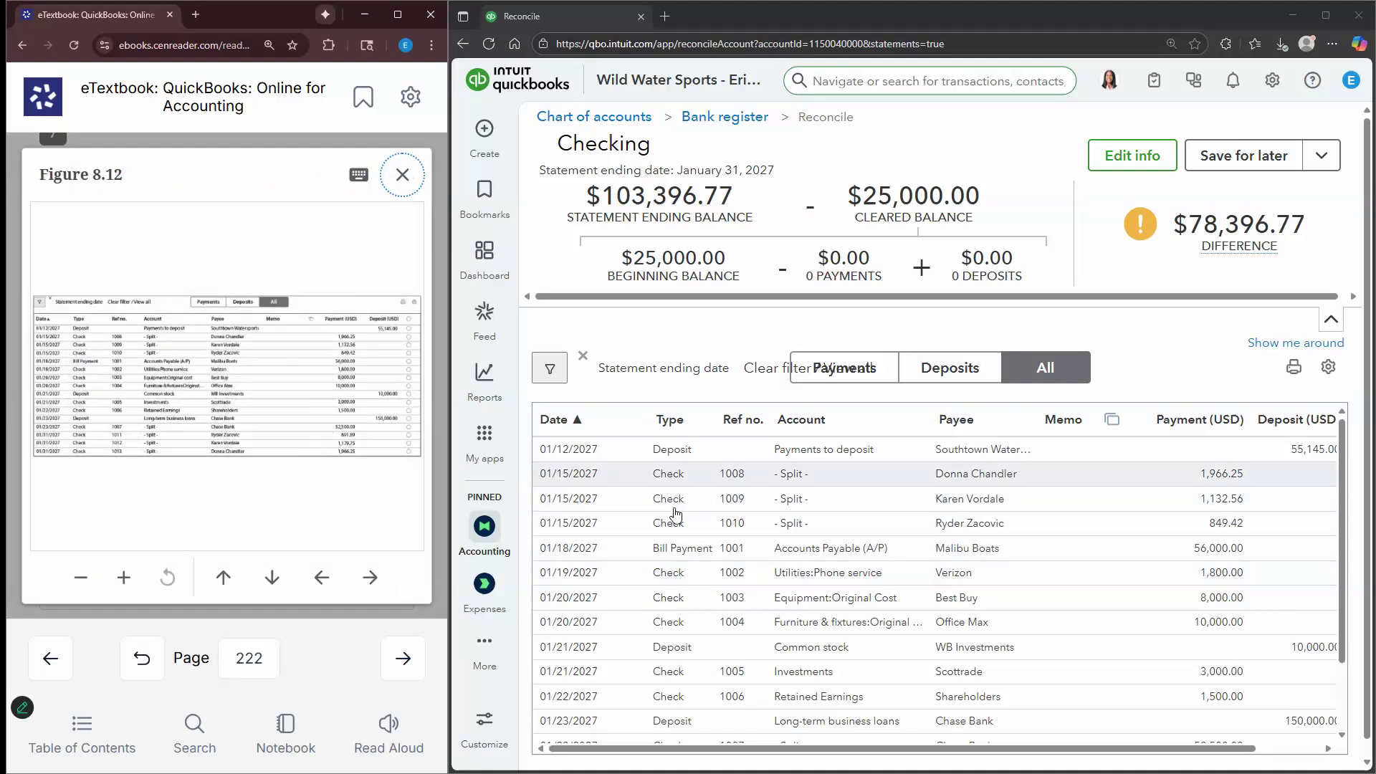
{"action": "scroll", "coordinate": [631, 530], "scroll_direction": "down", "scroll_amount": 3}
{"action": "scroll", "coordinate": [620, 558], "scroll_direction": "down", "scroll_amount": 1}
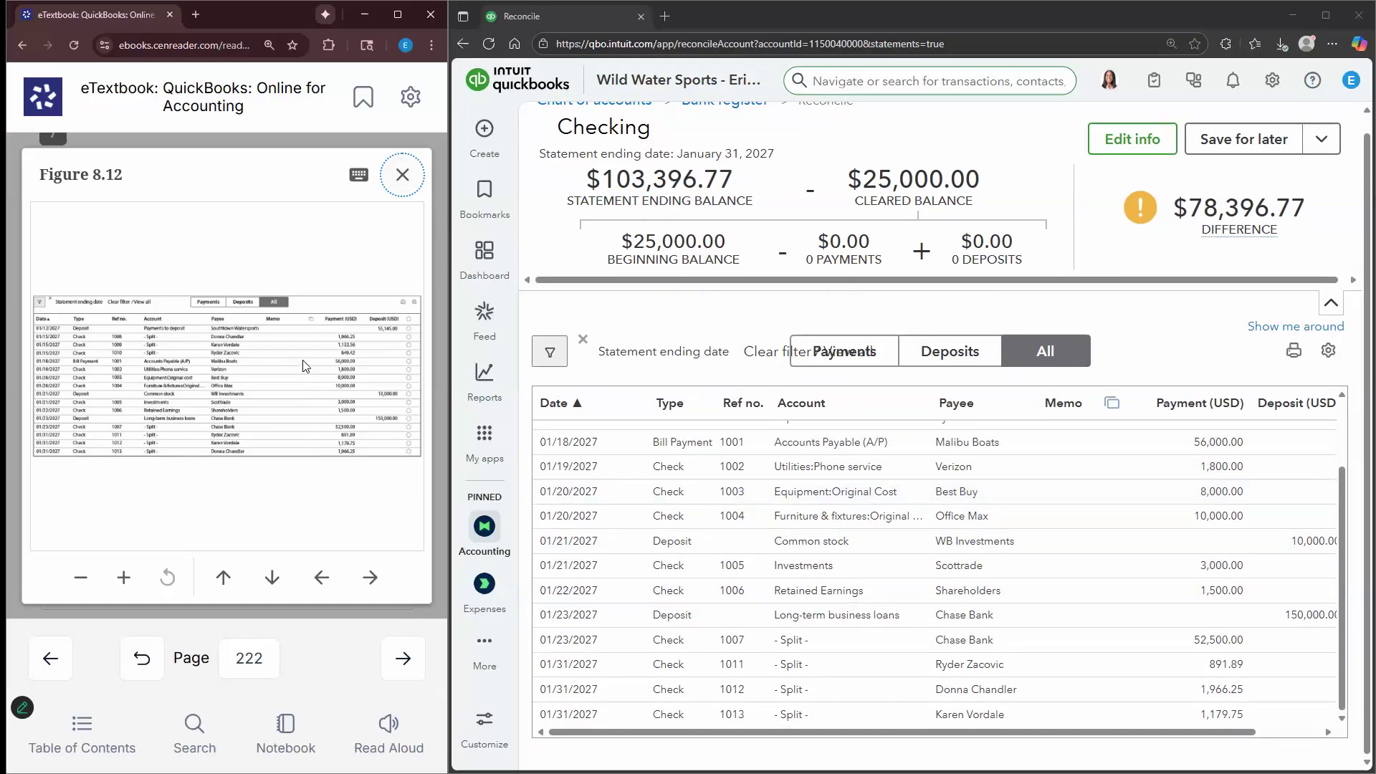
{"action": "key", "text": "Escape"}
{"action": "scroll", "coordinate": [192, 425], "scroll_direction": "down", "scroll_amount": 4}
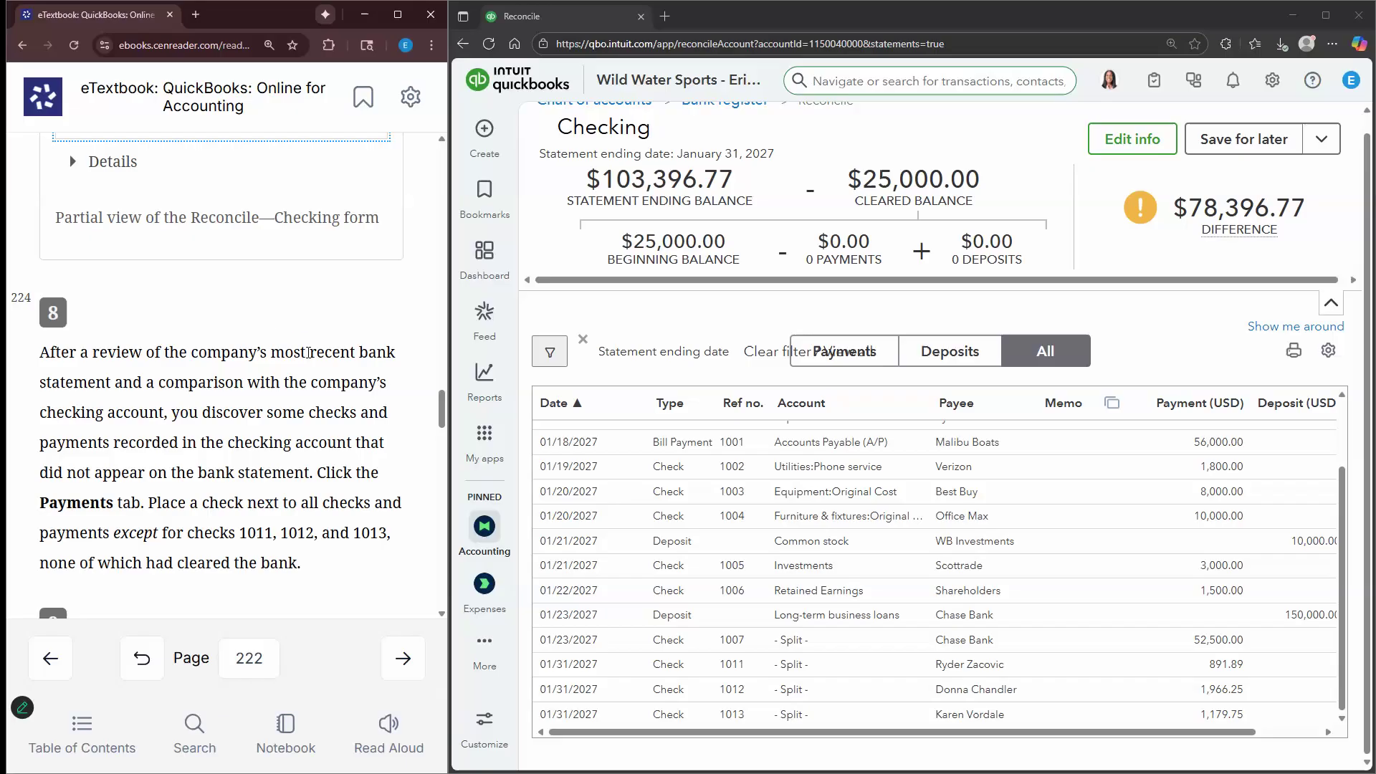
Mark all payments as cleared in the Checking reconciliation except checks 1011, 1012 and 1013
{"action": "scroll", "coordinate": [181, 360], "scroll_direction": "down", "scroll_amount": 1}
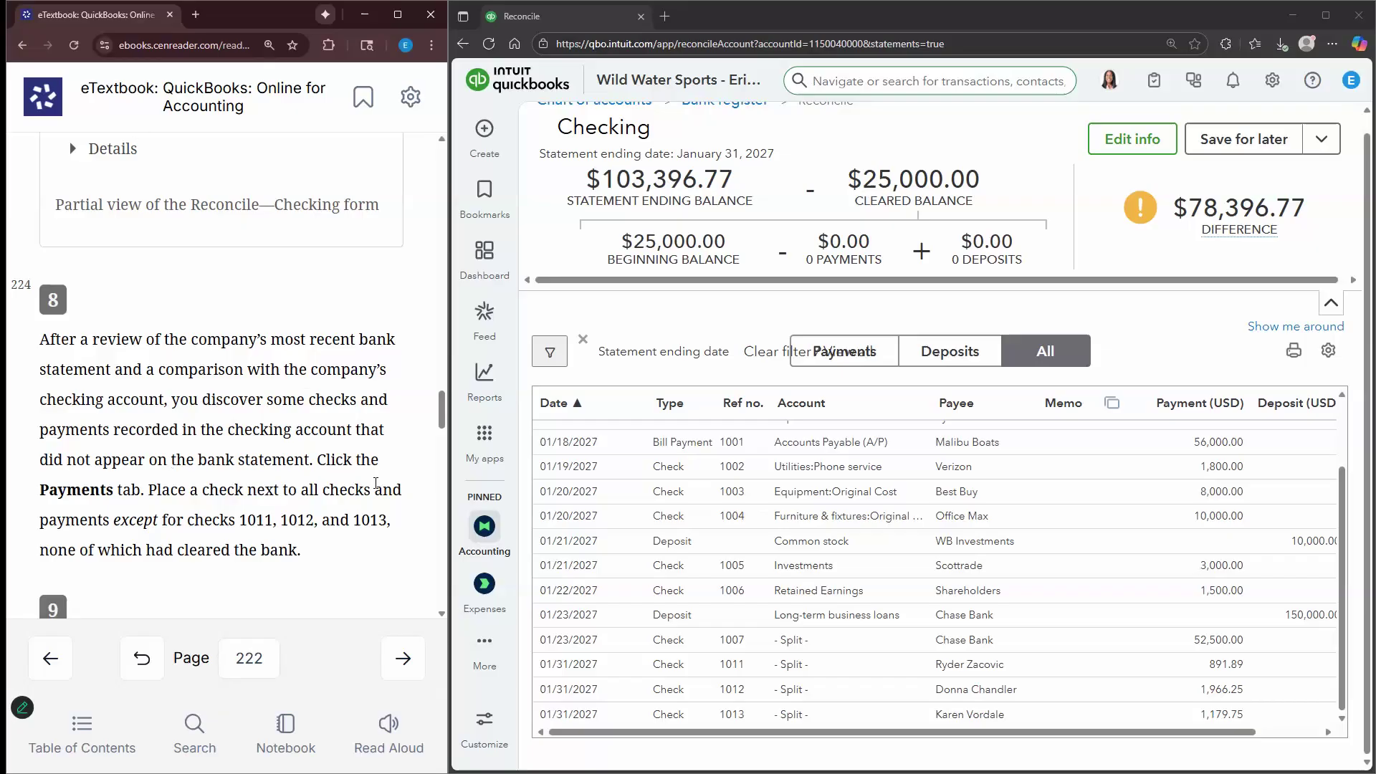
{"action": "left_click", "coordinate": [819, 356]}
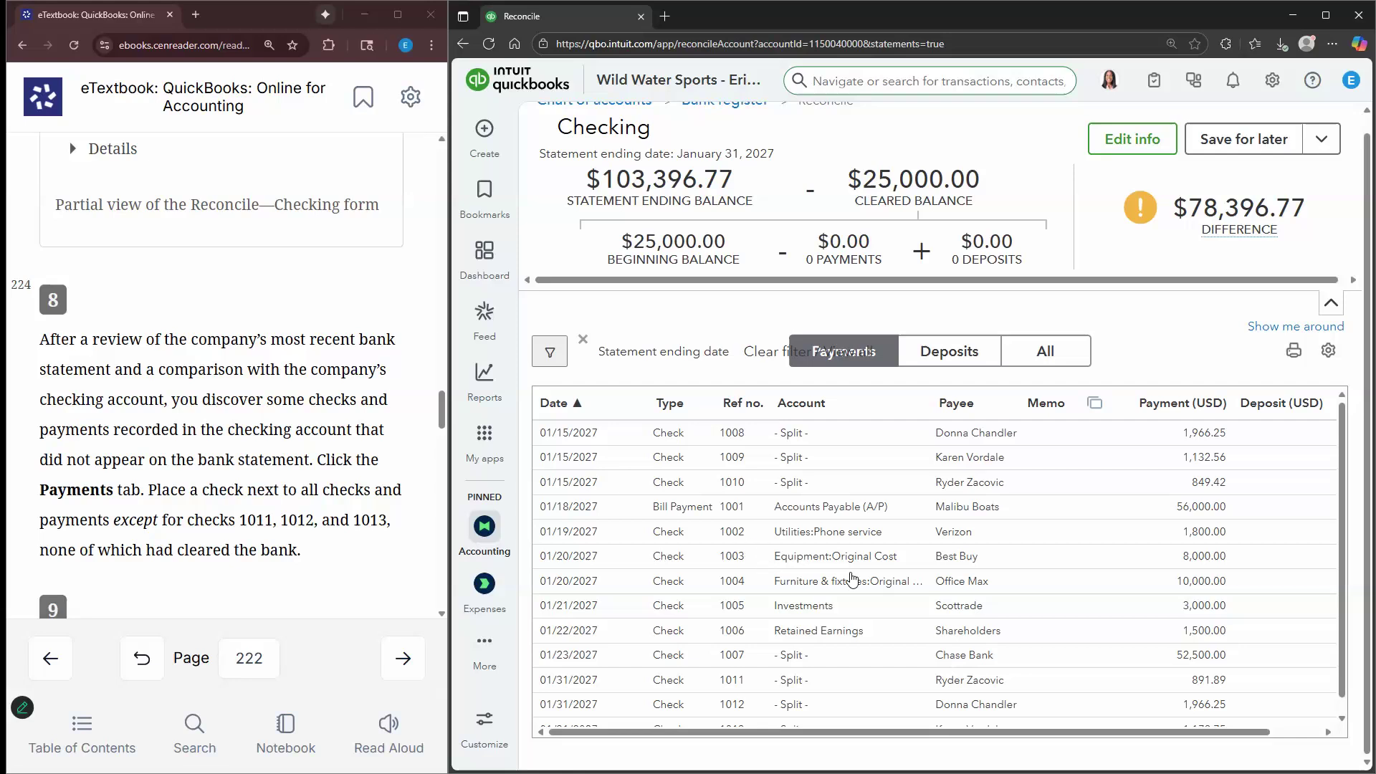
{"action": "scroll", "coordinate": [850, 573], "scroll_direction": "down", "scroll_amount": 1}
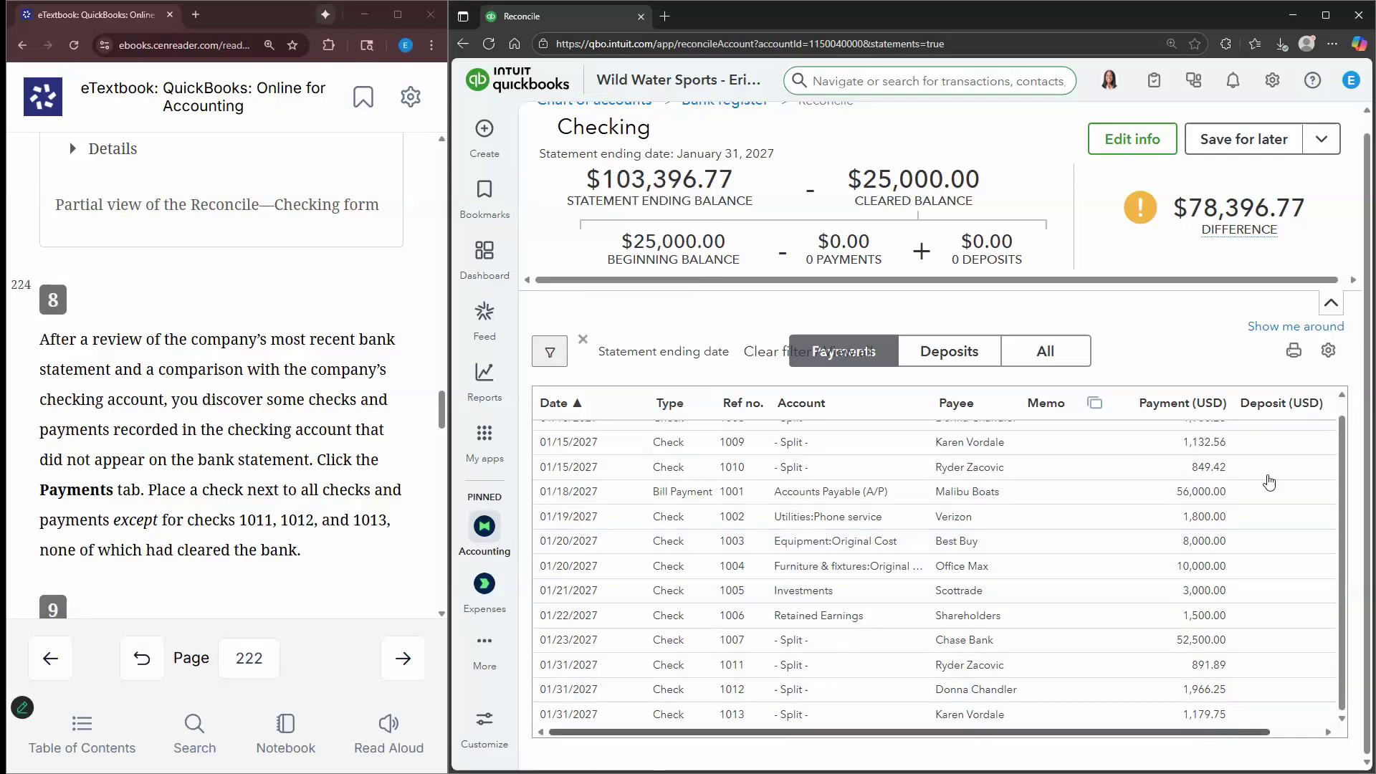
{"action": "scroll", "coordinate": [1283, 445], "scroll_direction": "right", "scroll_amount": 1}
{"action": "left_click", "coordinate": [1302, 404]}
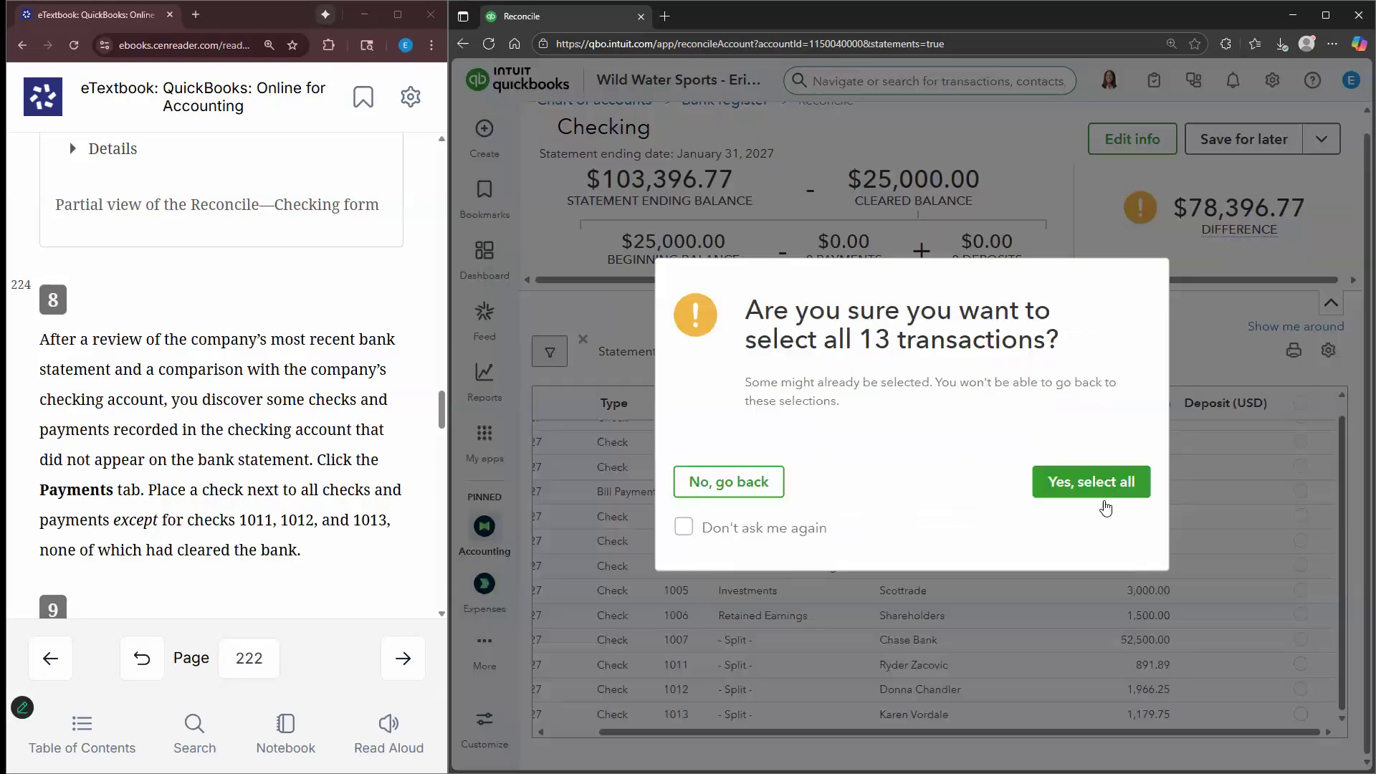
{"action": "key", "text": "Return"}
{"action": "left_click", "coordinate": [1301, 714]}
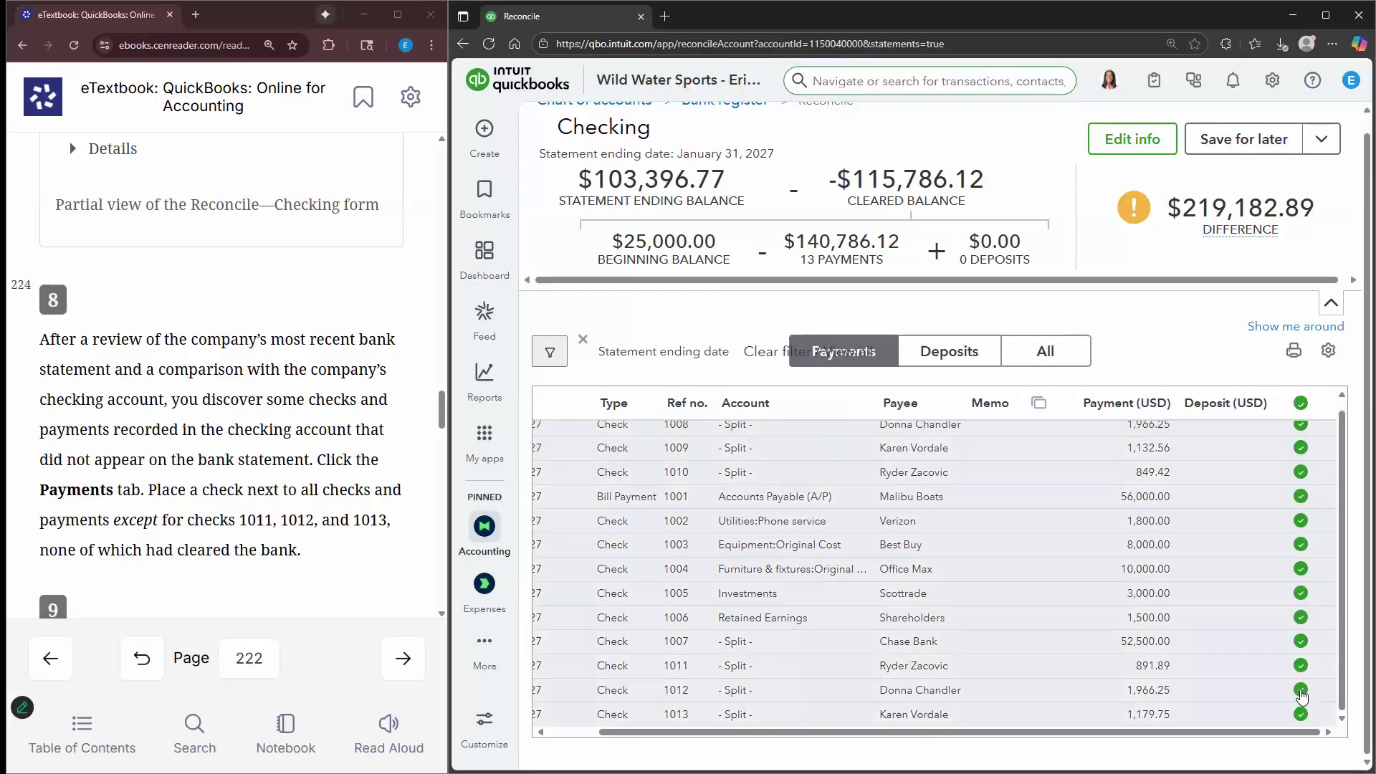
{"action": "left_click", "coordinate": [1301, 689]}
{"action": "left_click", "coordinate": [1301, 665]}
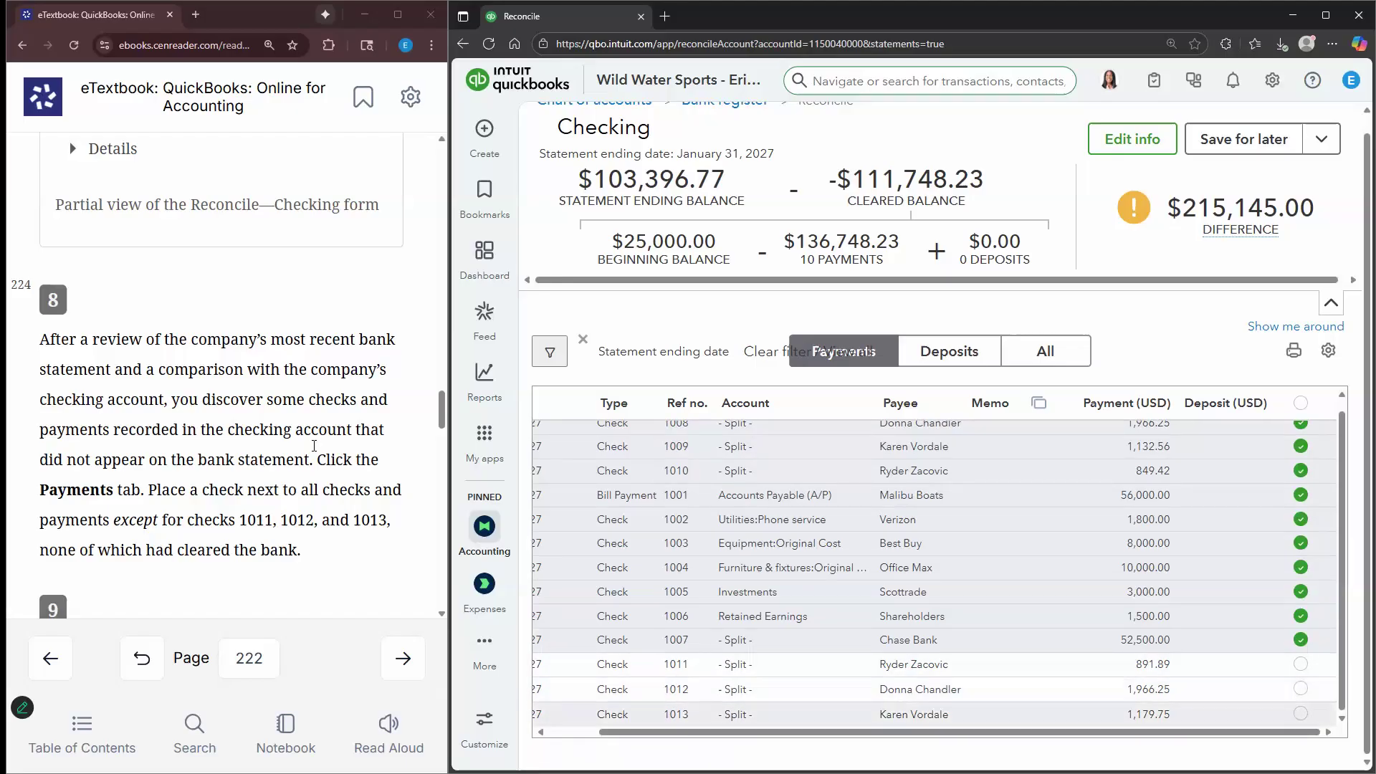
Read textbook step 9 and mark all deposits as cleared in the Checking reconciliation
{"action": "scroll", "coordinate": [312, 435], "scroll_direction": "down", "scroll_amount": 2}
{"action": "scroll", "coordinate": [312, 434], "scroll_direction": "down", "scroll_amount": 2}
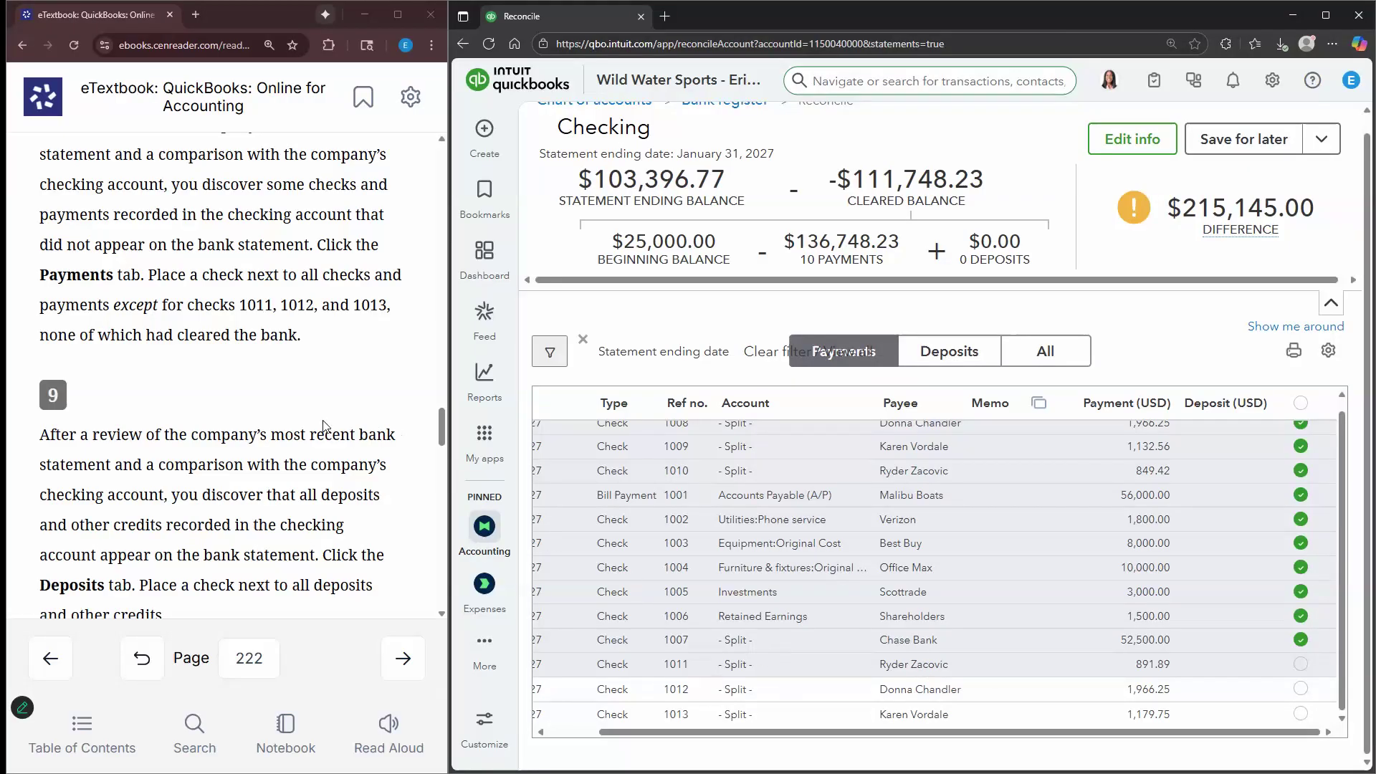
{"action": "scroll", "coordinate": [324, 425], "scroll_direction": "down", "scroll_amount": 3}
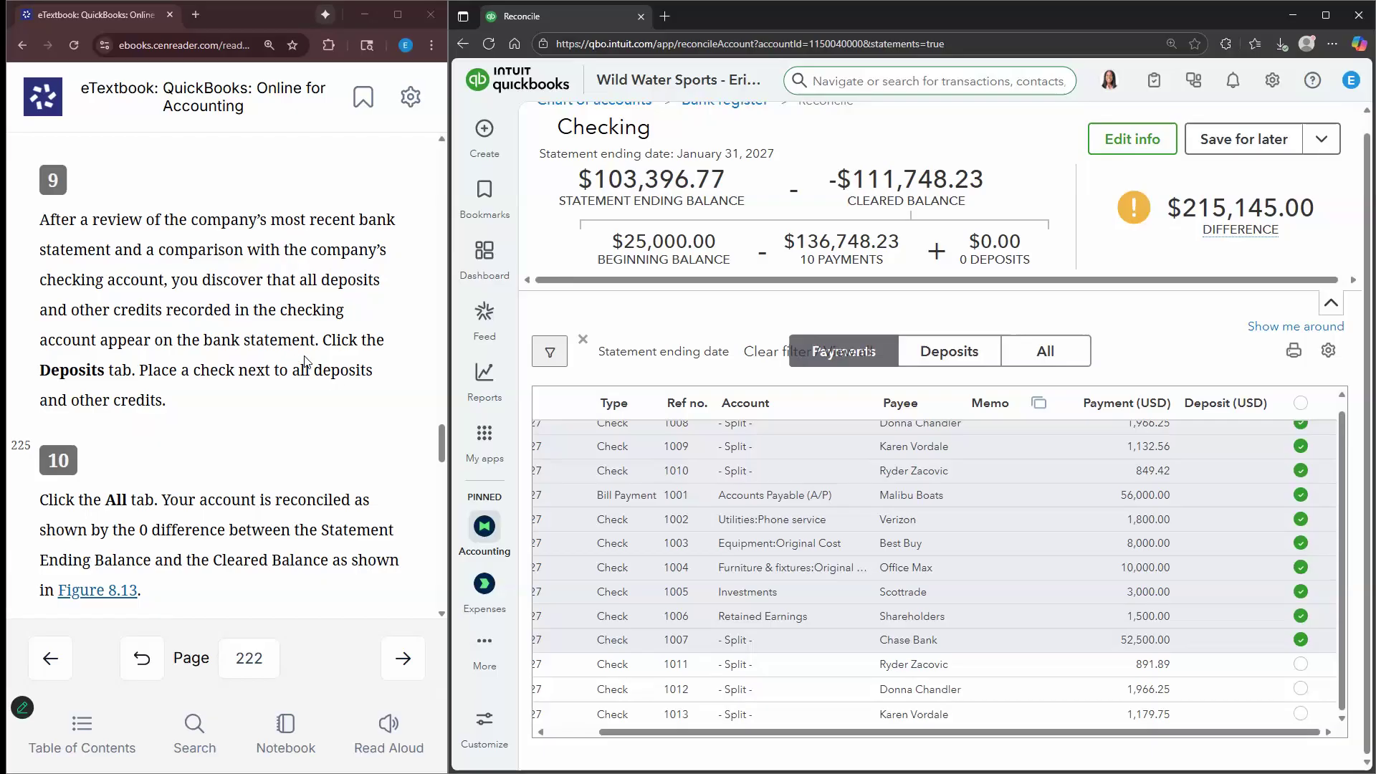
{"action": "left_click", "coordinate": [959, 354]}
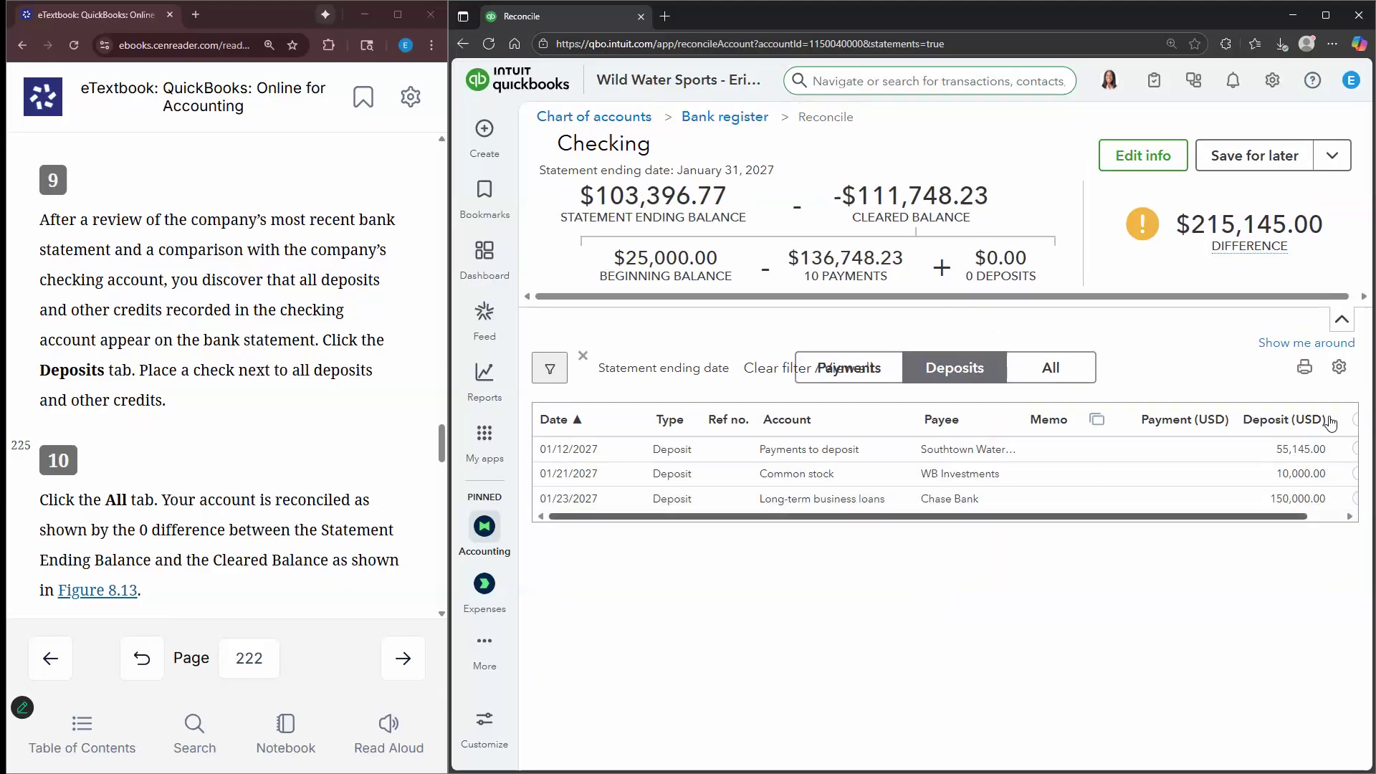
{"action": "left_click", "coordinate": [1325, 420]}
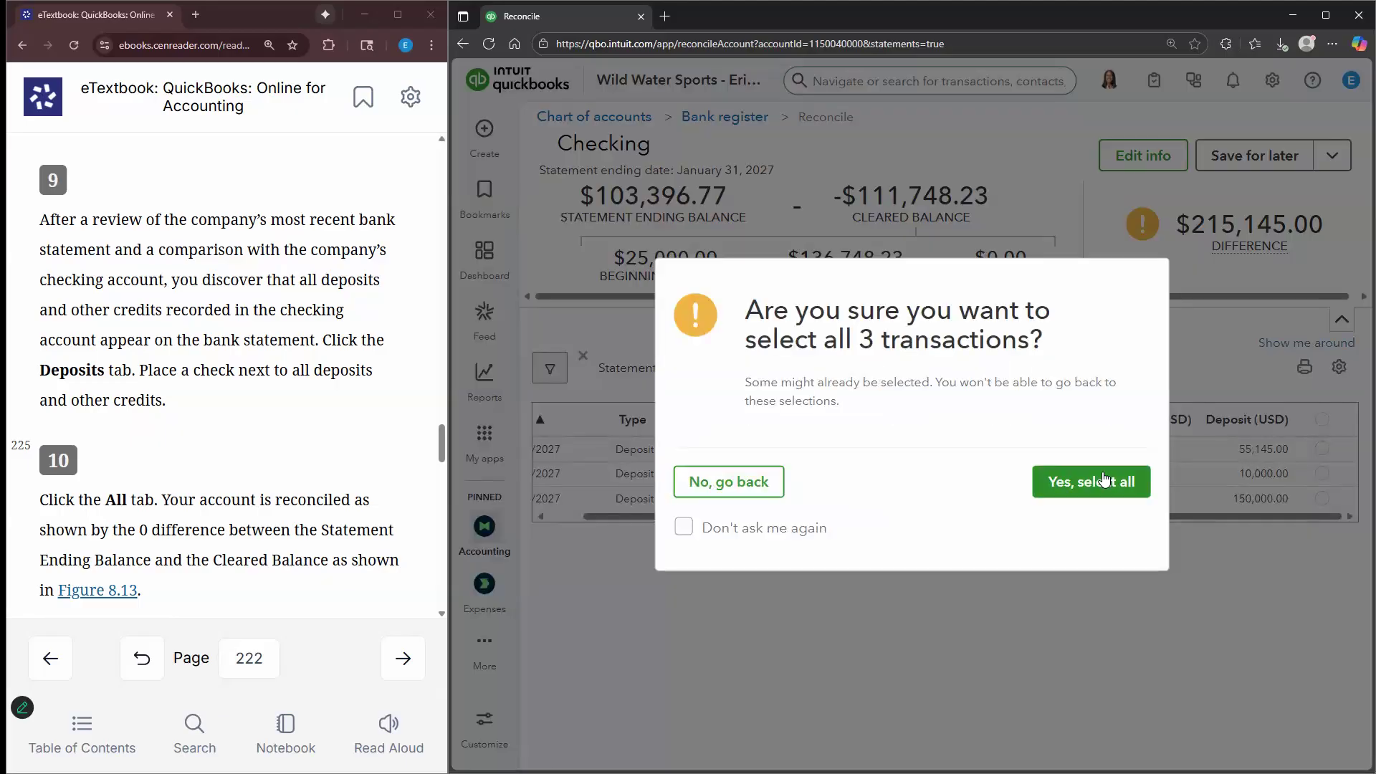
{"action": "left_click", "coordinate": [1104, 479]}
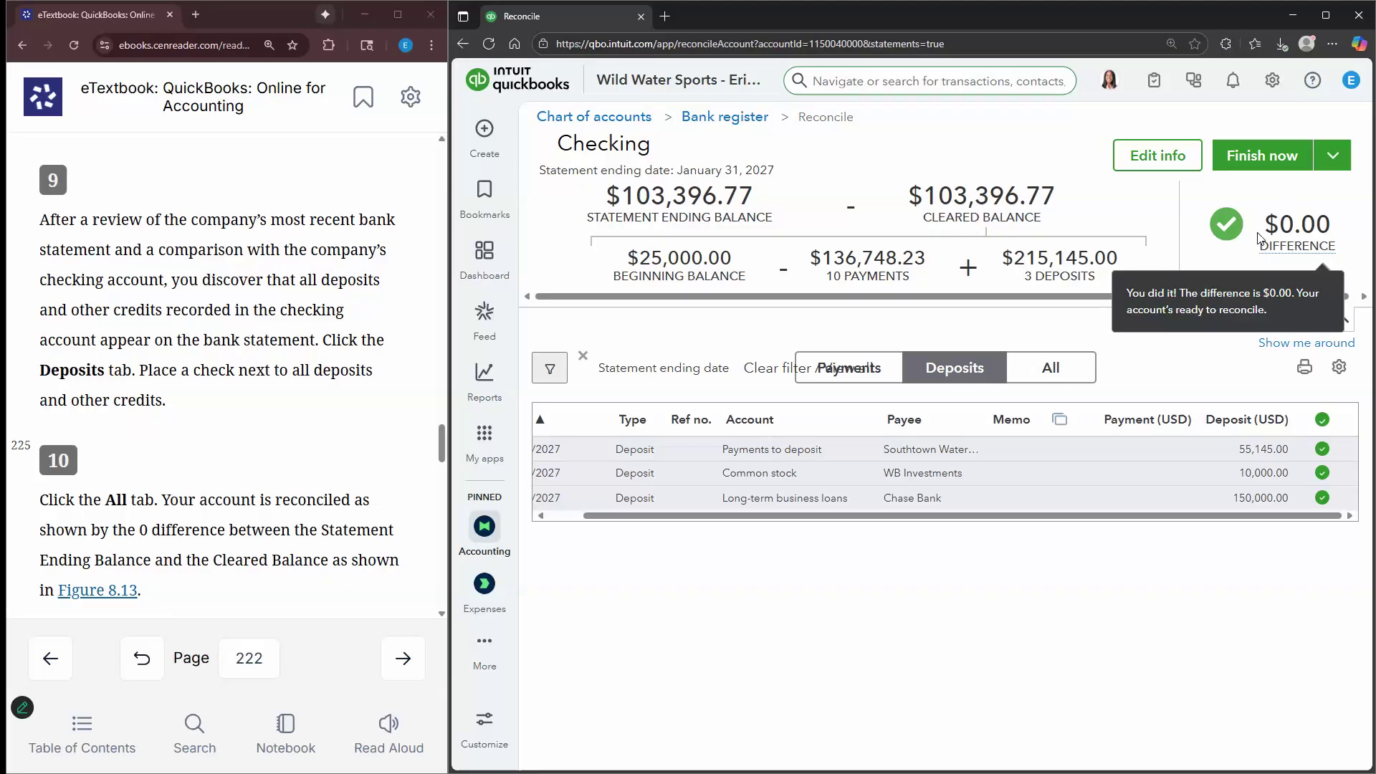
{"action": "mouse_move", "coordinate": [1249, 238]}
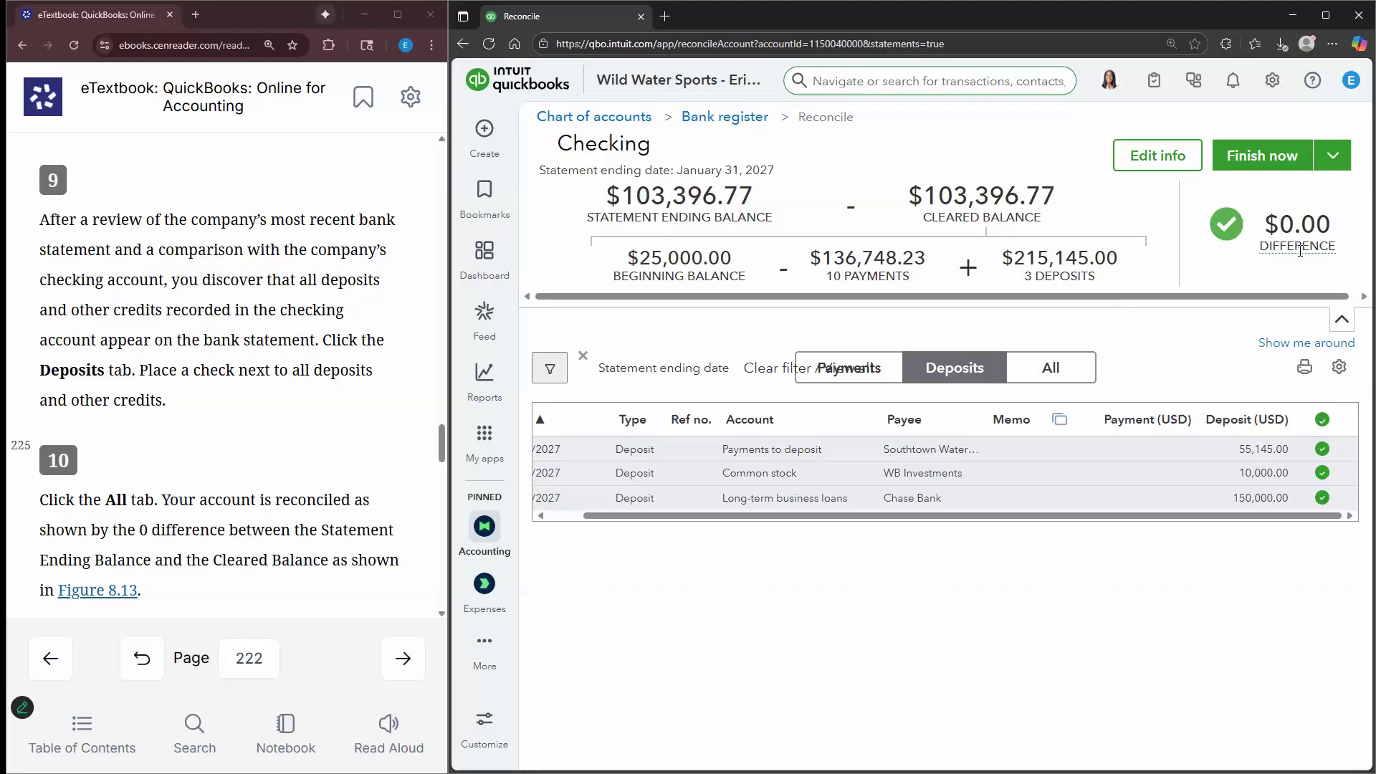
{"action": "mouse_move", "coordinate": [1296, 267]}
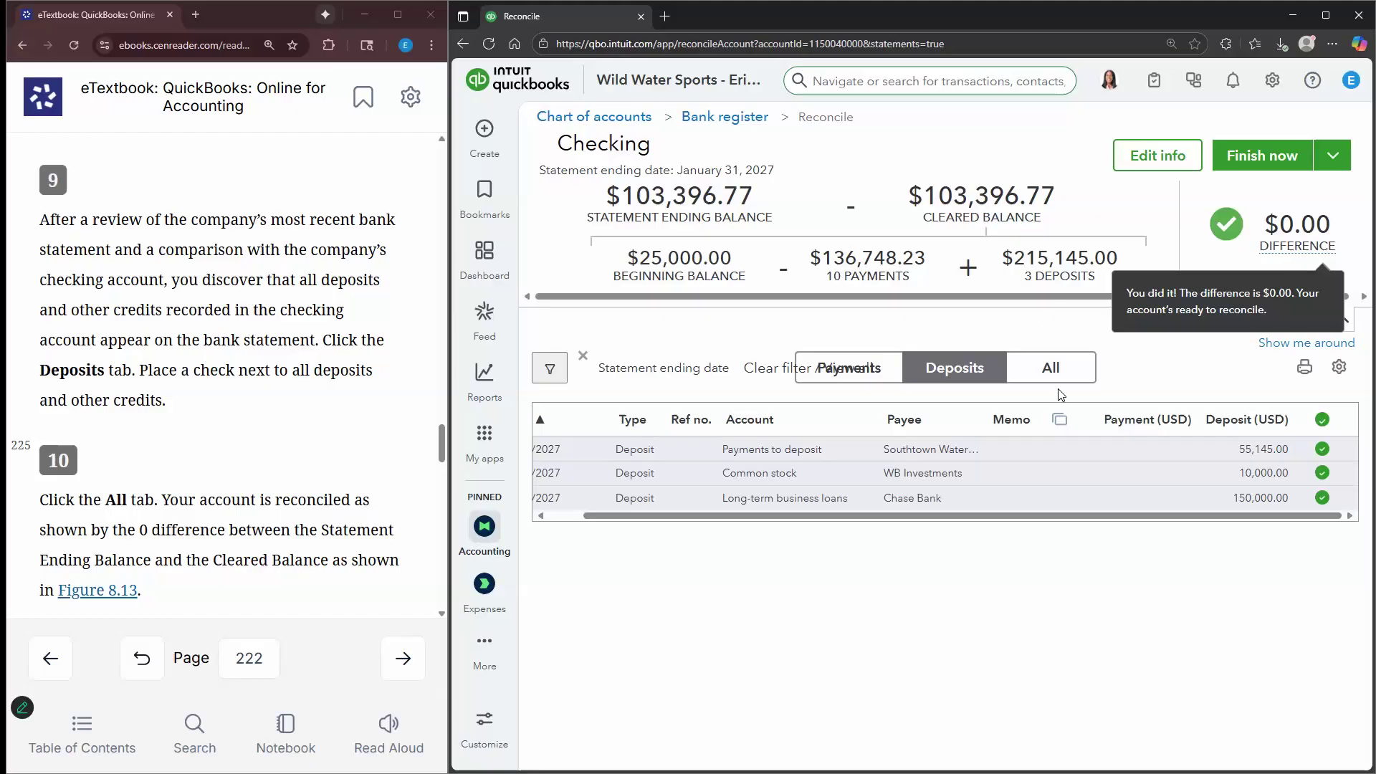
Show all transactions in the Checking reconciliation and compare the form with Figure 8.13
{"action": "left_click", "coordinate": [1067, 369]}
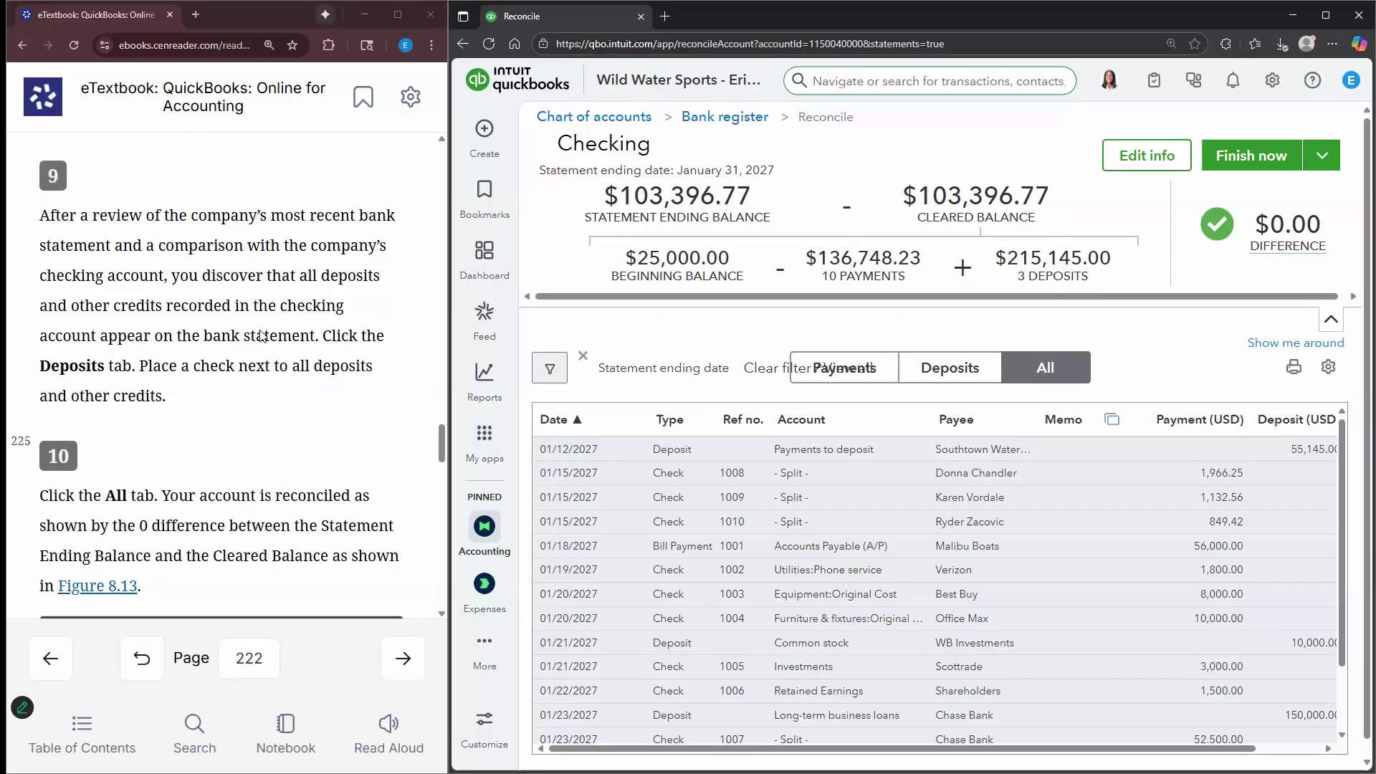
{"action": "scroll", "coordinate": [258, 344], "scroll_direction": "down", "scroll_amount": 3}
{"action": "scroll", "coordinate": [346, 284], "scroll_direction": "down", "scroll_amount": 3}
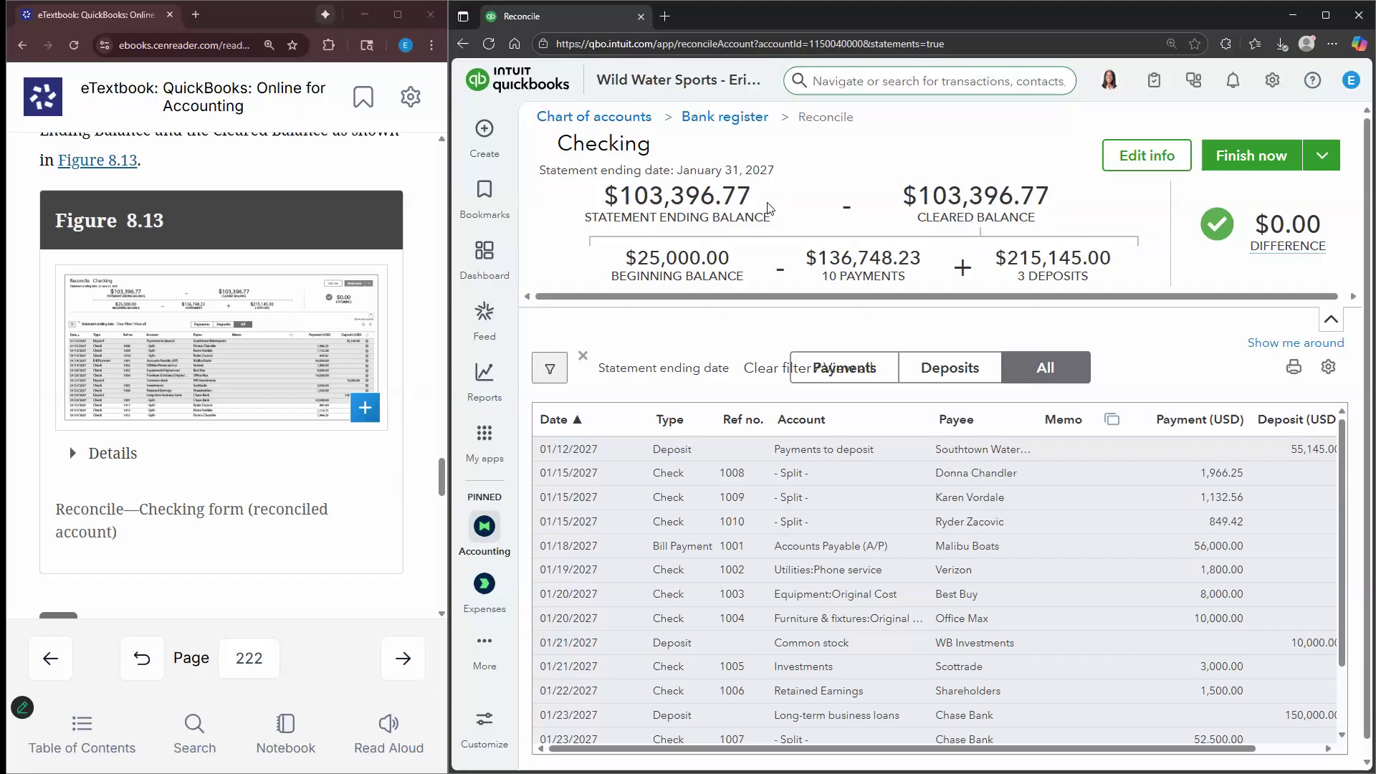
Finish the Checking reconciliation as textbook step 11 directs and decline the AI-powered reconciliation in favor of the existing experience
{"action": "scroll", "coordinate": [303, 373], "scroll_direction": "down", "scroll_amount": 3}
{"action": "scroll", "coordinate": [226, 383], "scroll_direction": "down", "scroll_amount": 1}
{"action": "scroll", "coordinate": [232, 344], "scroll_direction": "down", "scroll_amount": 1}
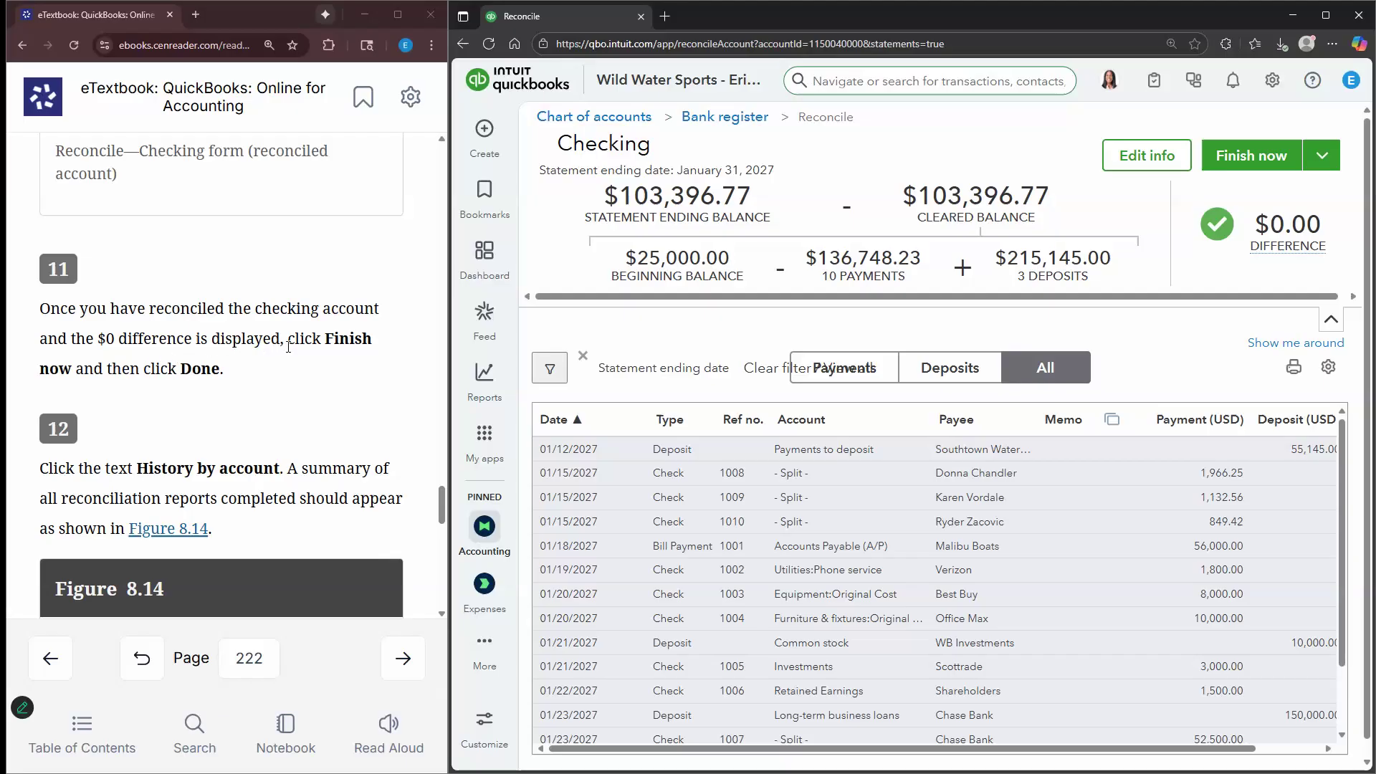
{"action": "left_click", "coordinate": [1259, 158]}
{"action": "left_click", "coordinate": [1116, 552]}
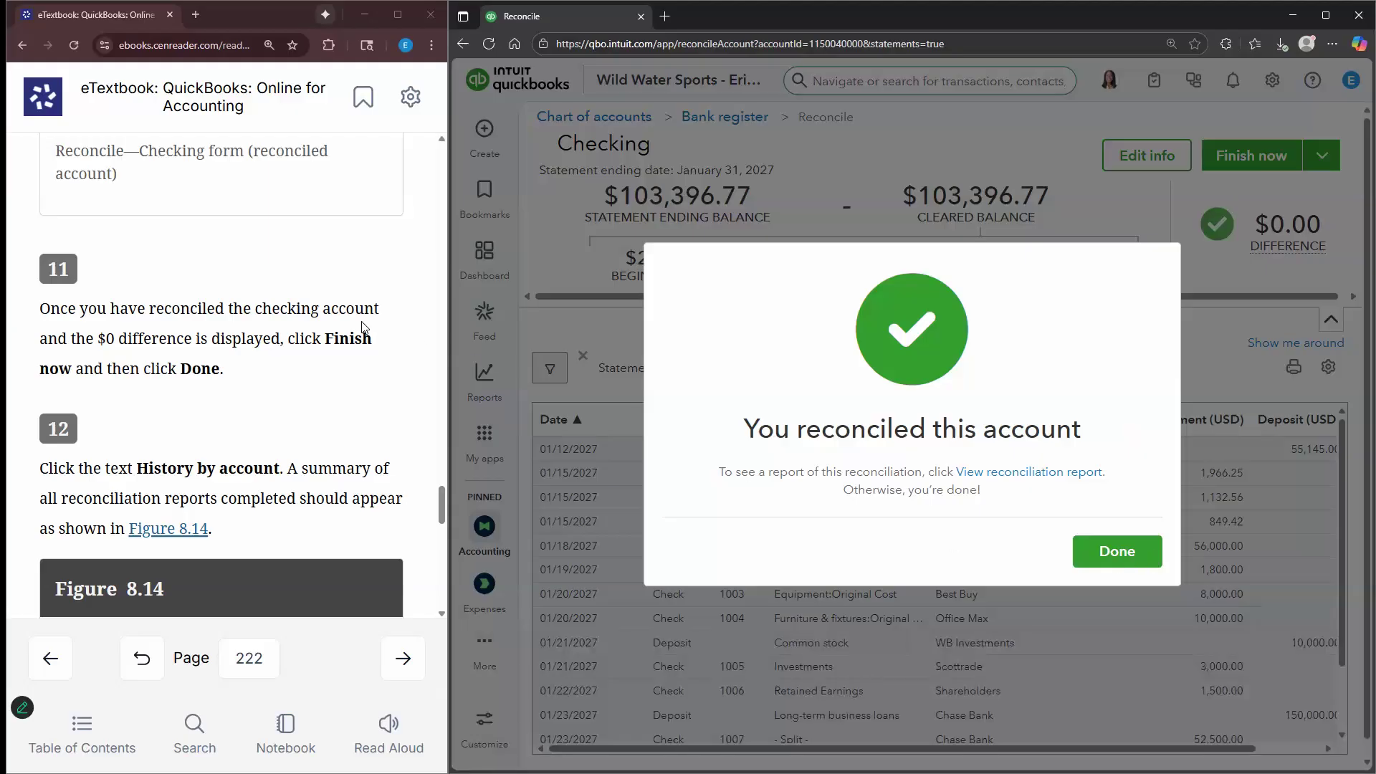
{"action": "scroll", "coordinate": [359, 354], "scroll_direction": "down", "scroll_amount": 1}
{"action": "scroll", "coordinate": [358, 354], "scroll_direction": "down", "scroll_amount": 1}
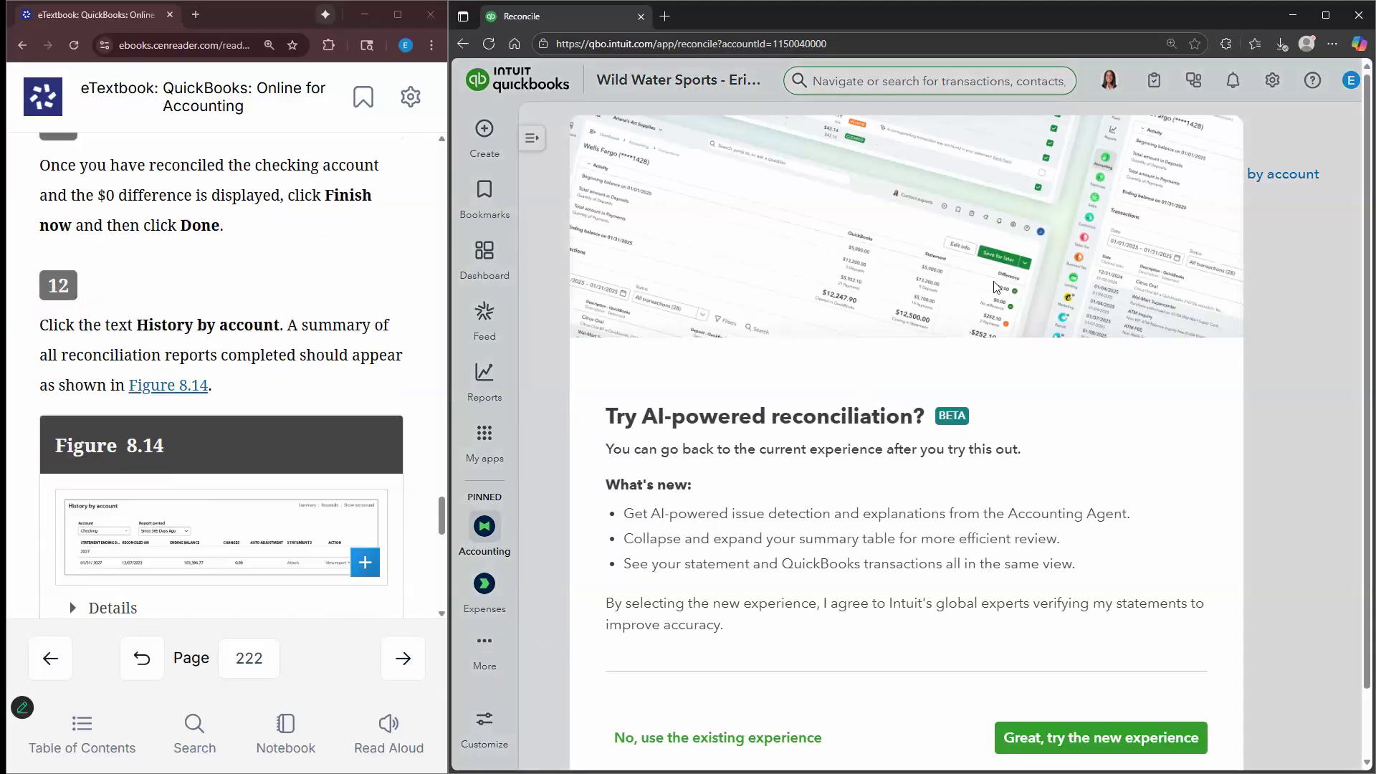
{"action": "left_click", "coordinate": [745, 747]}
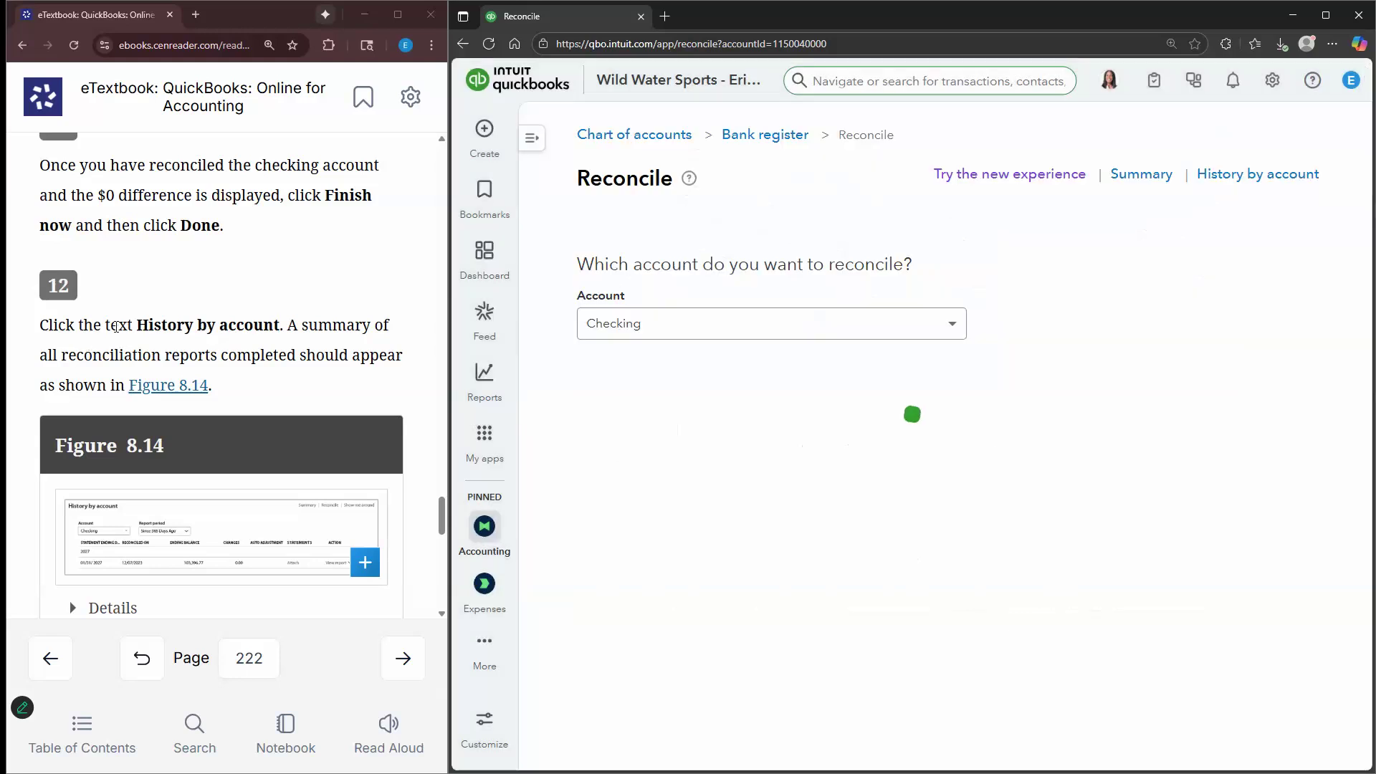
Open the Checking account's reconciliation History by account and set the report period to All Dates
{"action": "left_click", "coordinate": [1280, 186]}
{"action": "left_click", "coordinate": [1149, 177]}
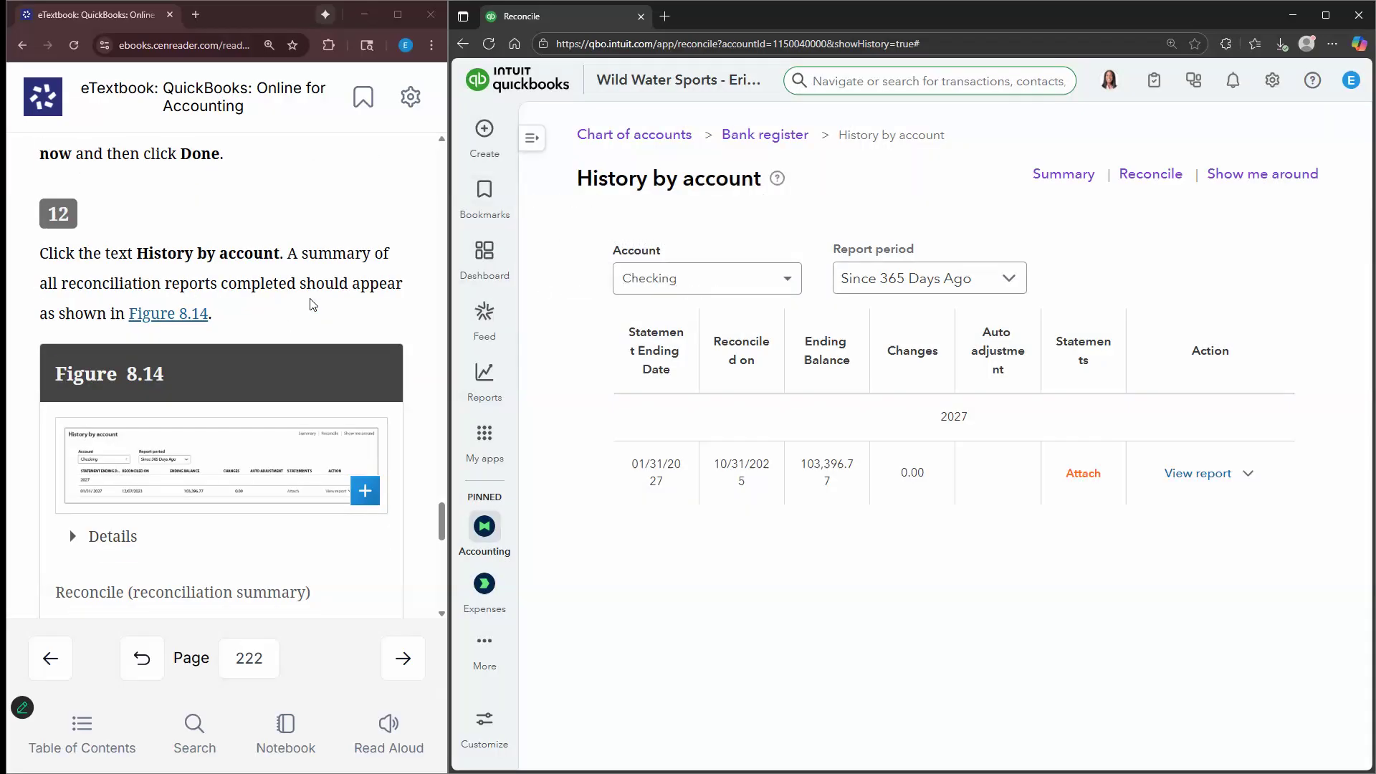
{"action": "scroll", "coordinate": [317, 295], "scroll_direction": "down", "scroll_amount": 1}
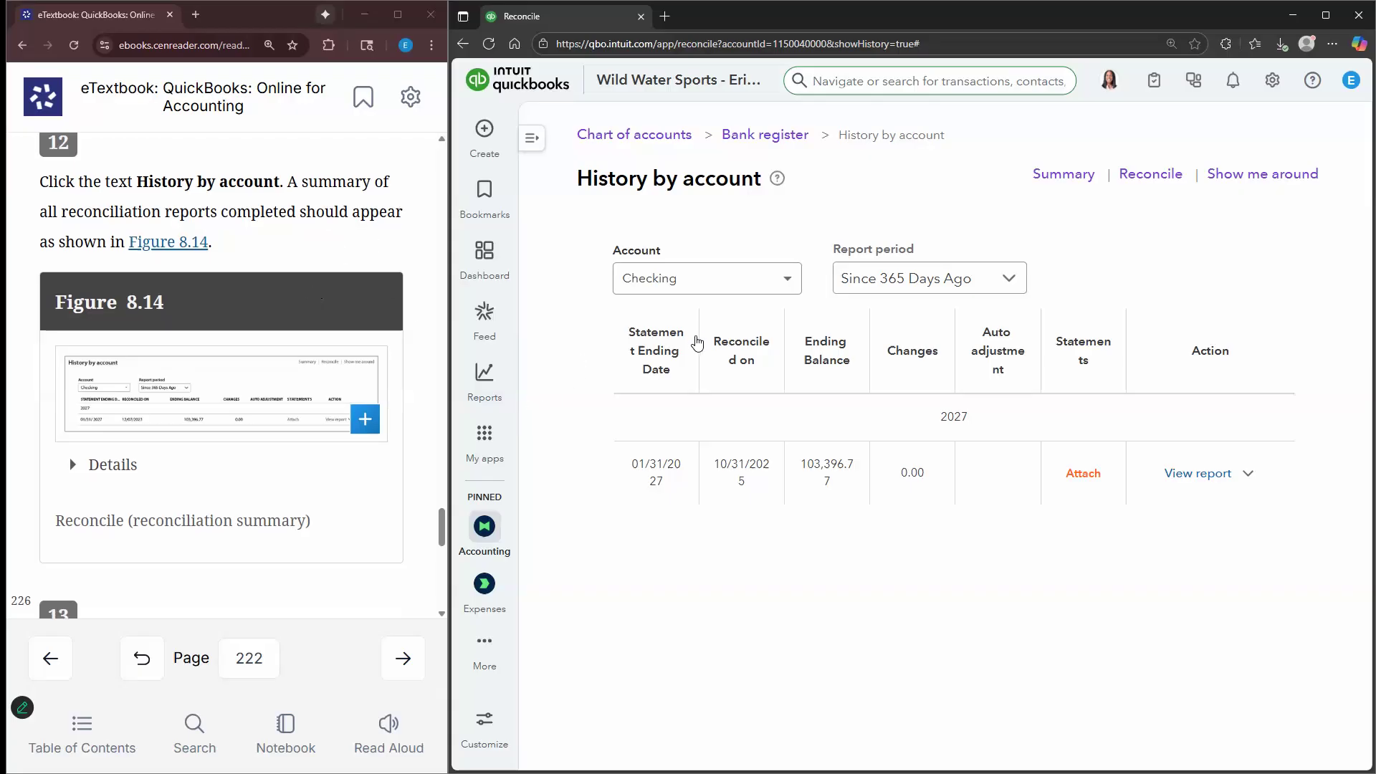
{"action": "left_click_drag", "start_coordinate": [418, 396], "coordinate": [377, 404]}
{"action": "left_click", "coordinate": [850, 283]}
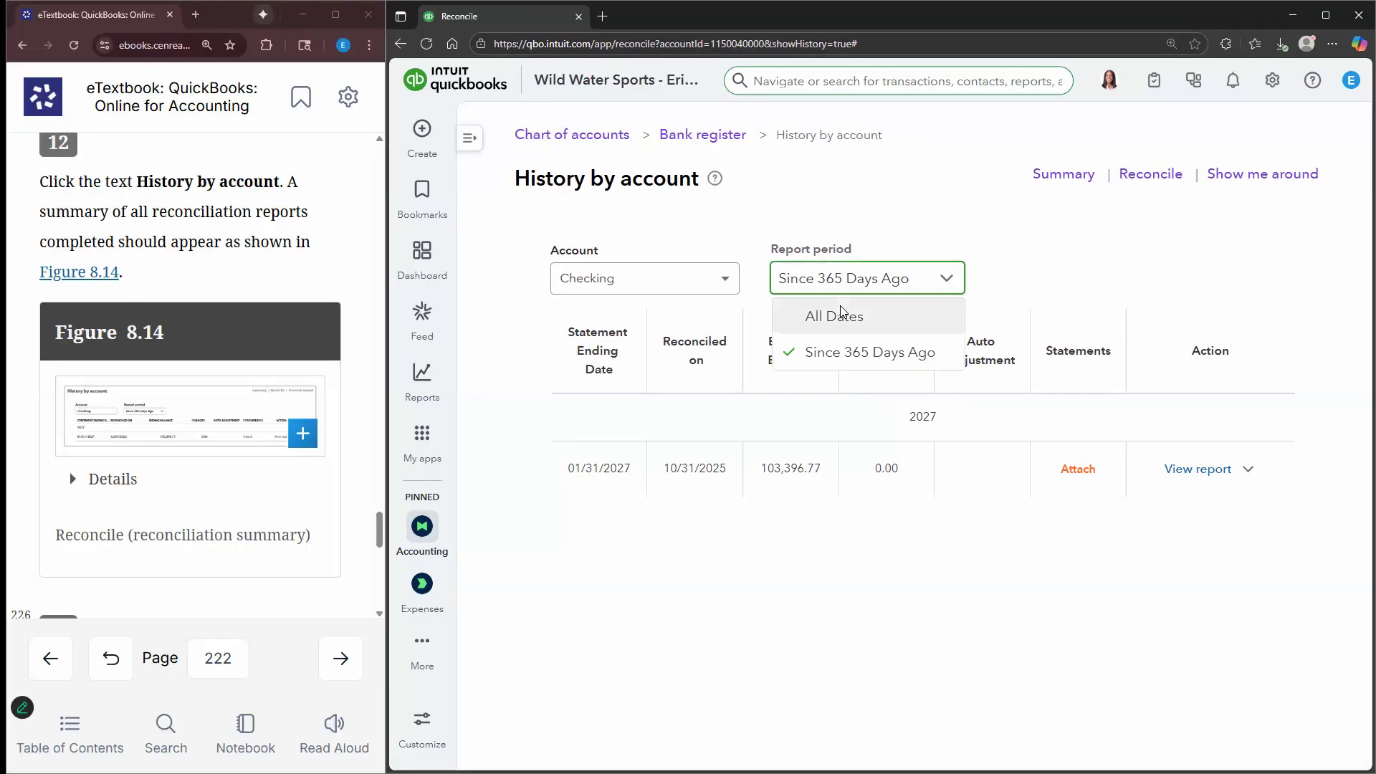
{"action": "left_click", "coordinate": [834, 316]}
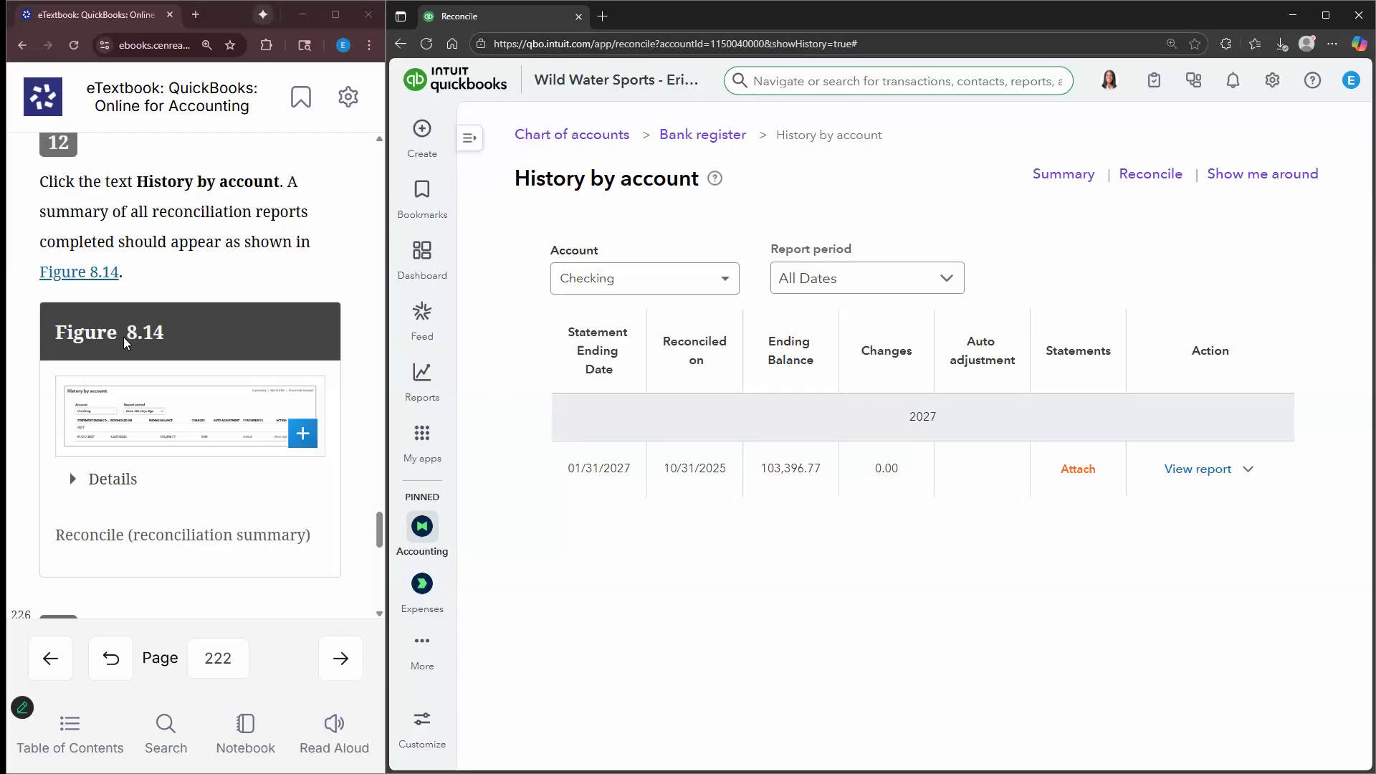
Open the 01/31/2027 reconciliation report for Checking and turn on Hide additional information
{"action": "scroll", "coordinate": [308, 406], "scroll_direction": "down", "scroll_amount": 3}
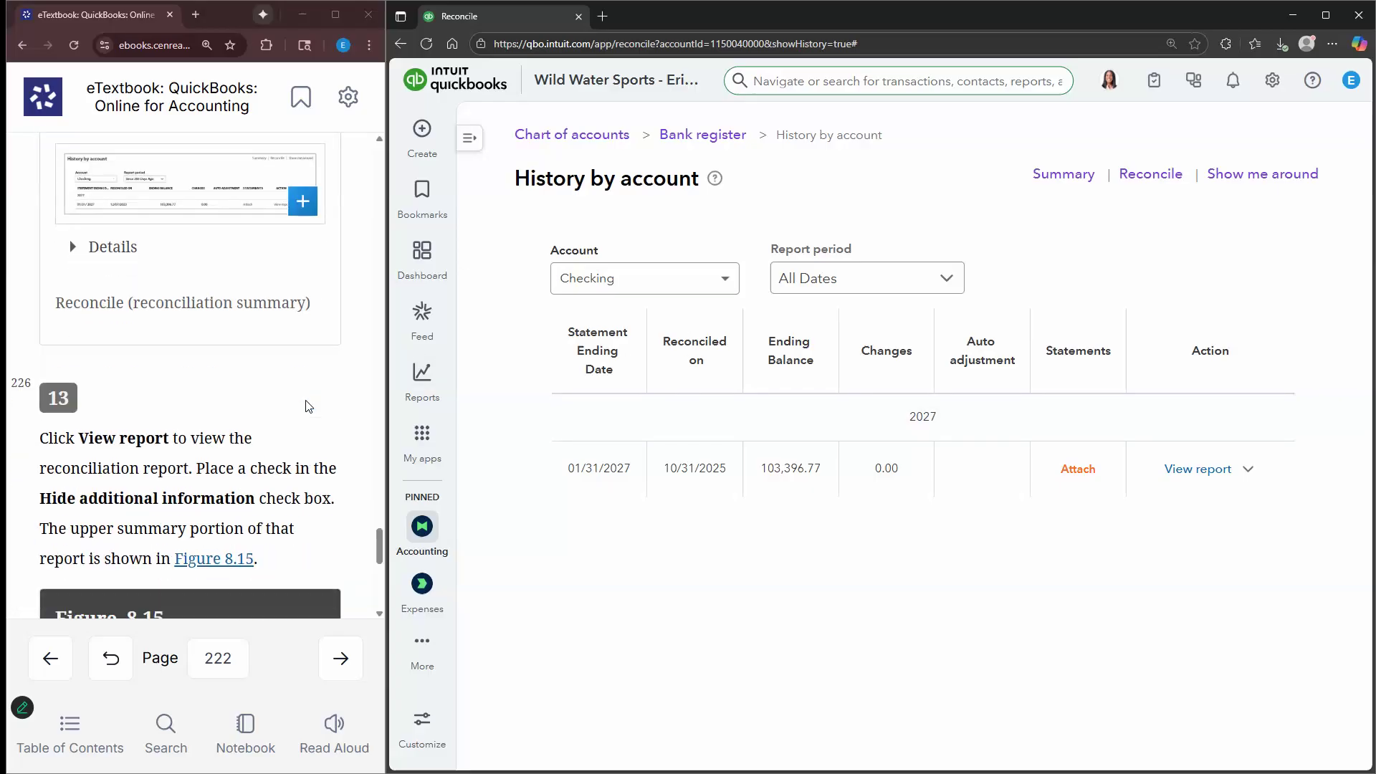
{"action": "scroll", "coordinate": [116, 315], "scroll_direction": "down", "scroll_amount": 1}
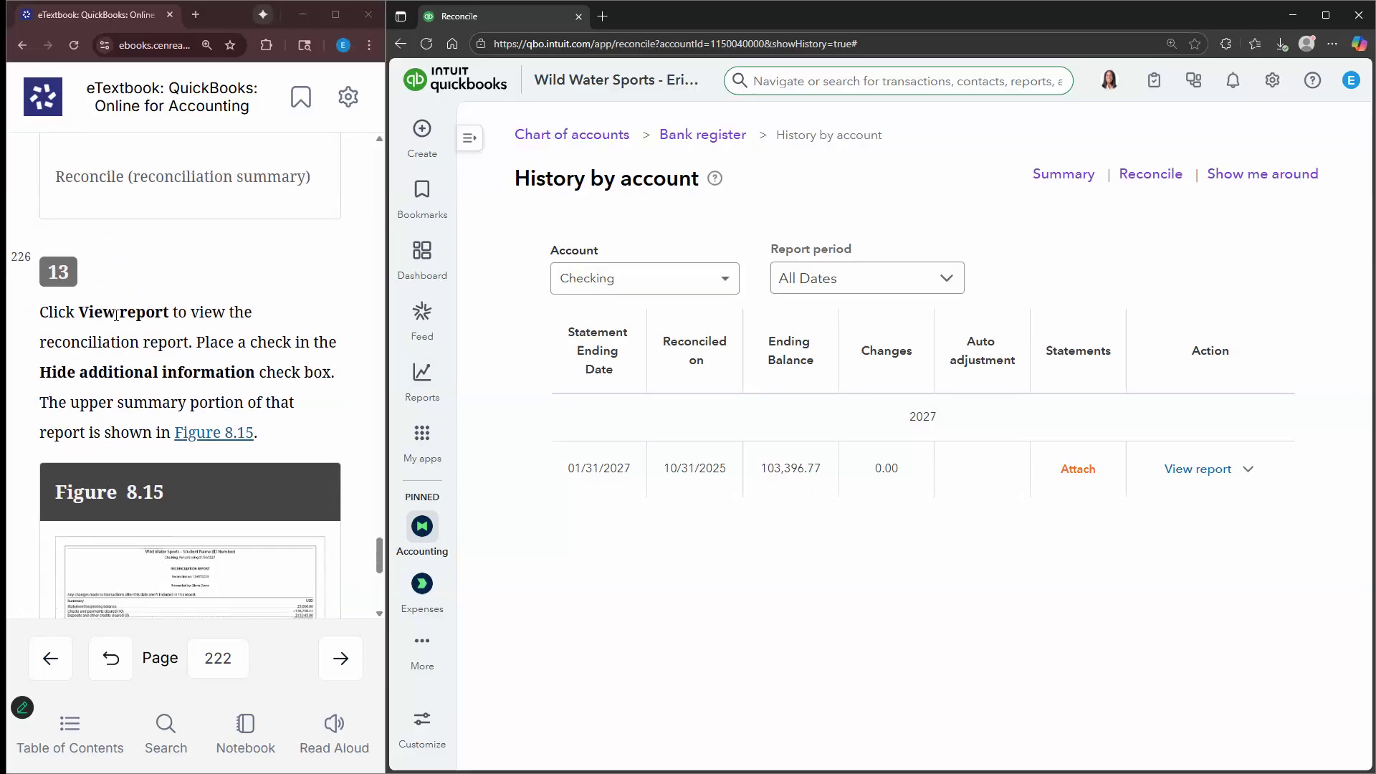
{"action": "left_click", "coordinate": [1222, 478]}
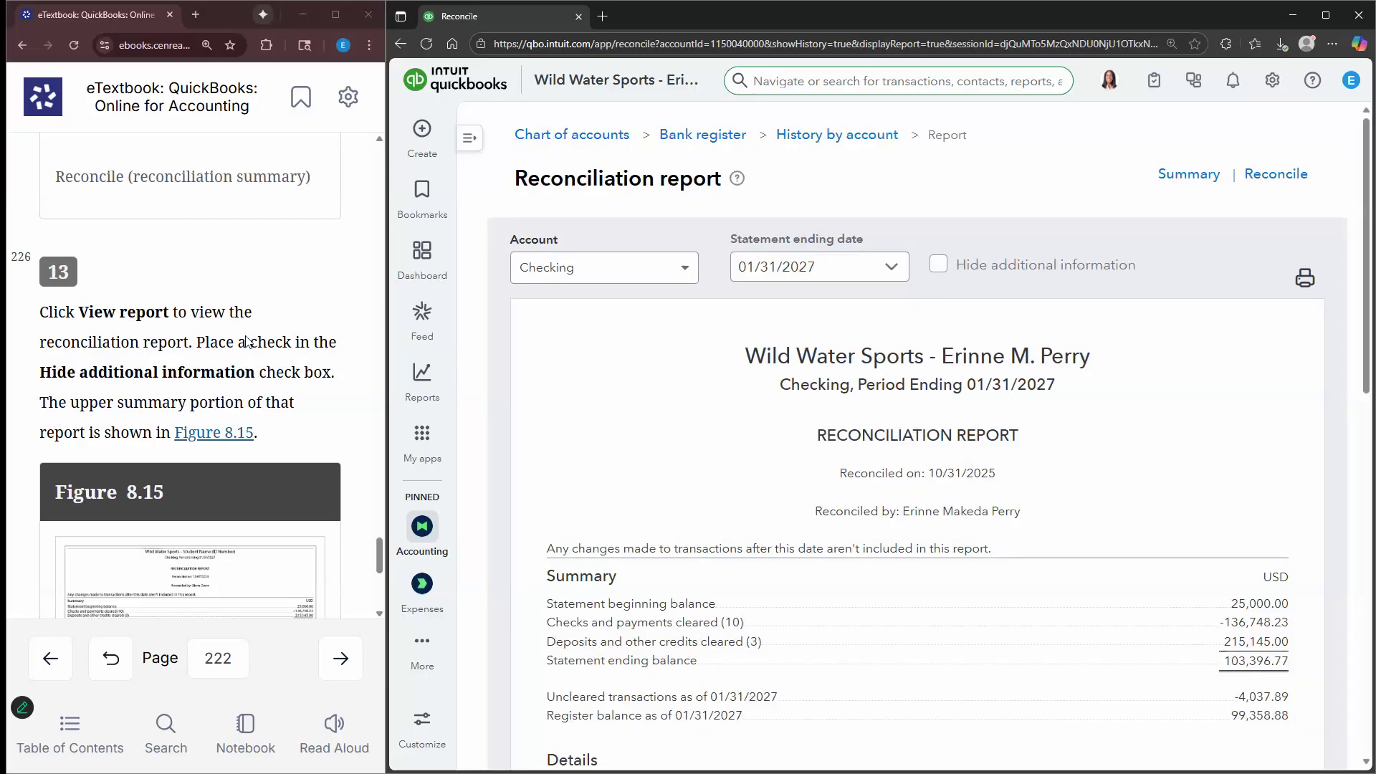
{"action": "scroll", "coordinate": [240, 291], "scroll_direction": "down", "scroll_amount": 1}
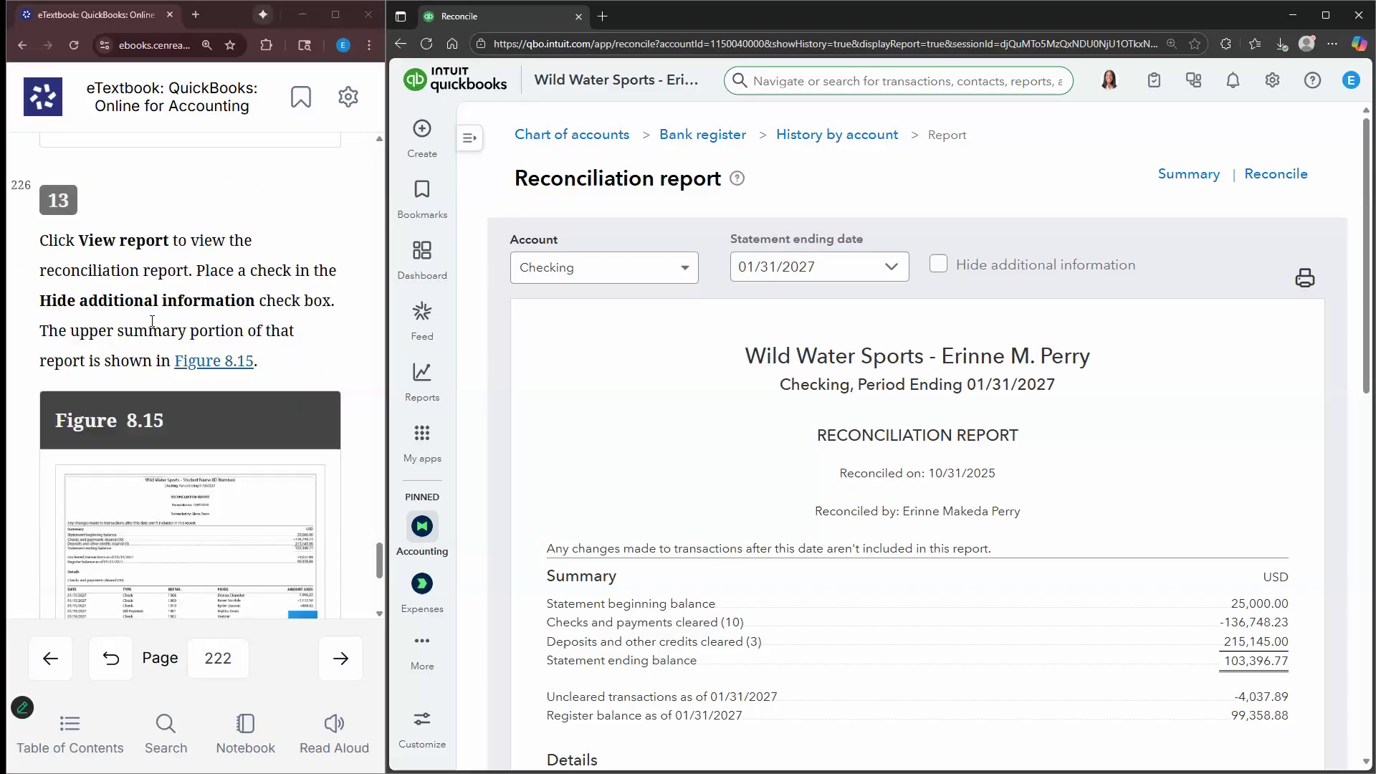
{"action": "left_click", "coordinate": [940, 267]}
Compare the reconciliation report's summary and cleared transactions with the enlarged Figure 8.15, then continue to the textbook's next page
{"action": "scroll", "coordinate": [292, 400], "scroll_direction": "down", "scroll_amount": 3}
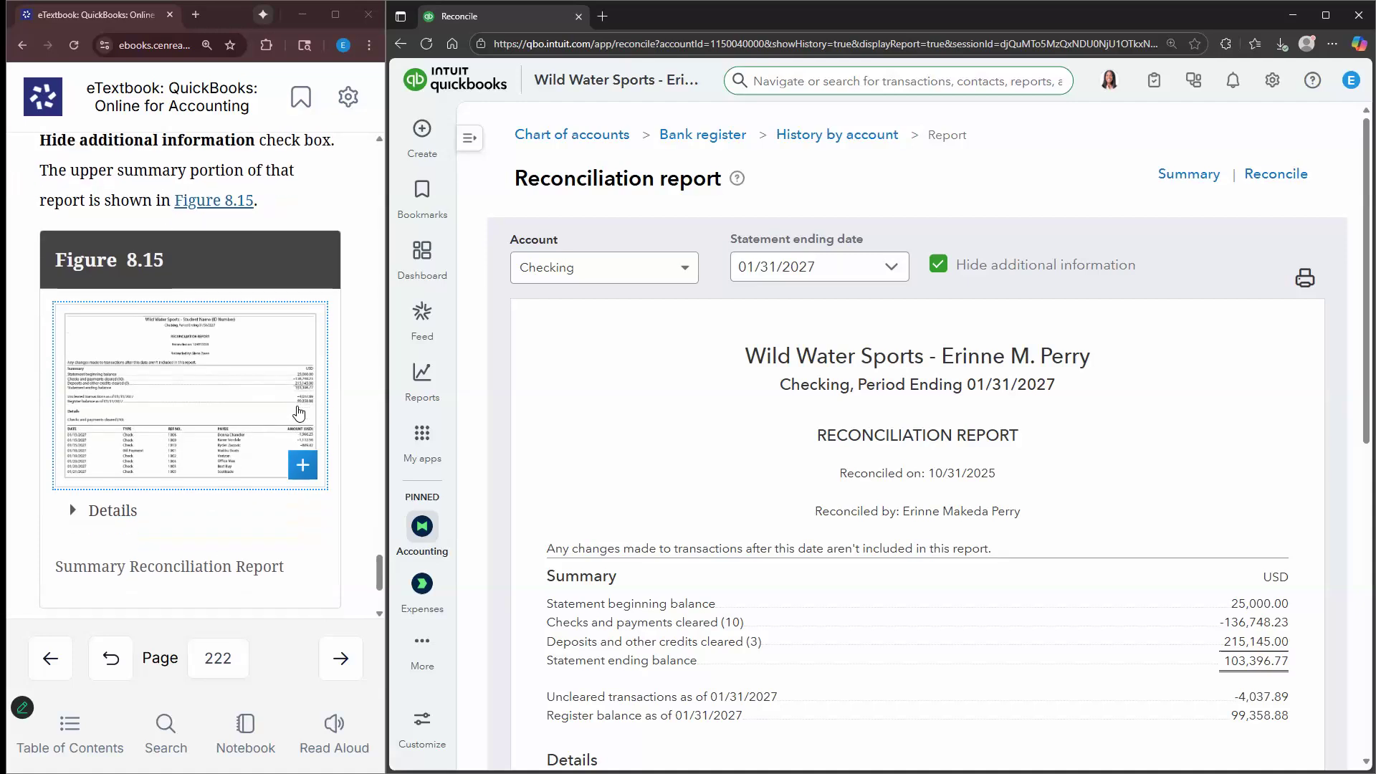
{"action": "scroll", "coordinate": [219, 349], "scroll_direction": "down", "scroll_amount": 1}
{"action": "left_click", "coordinate": [219, 349]}
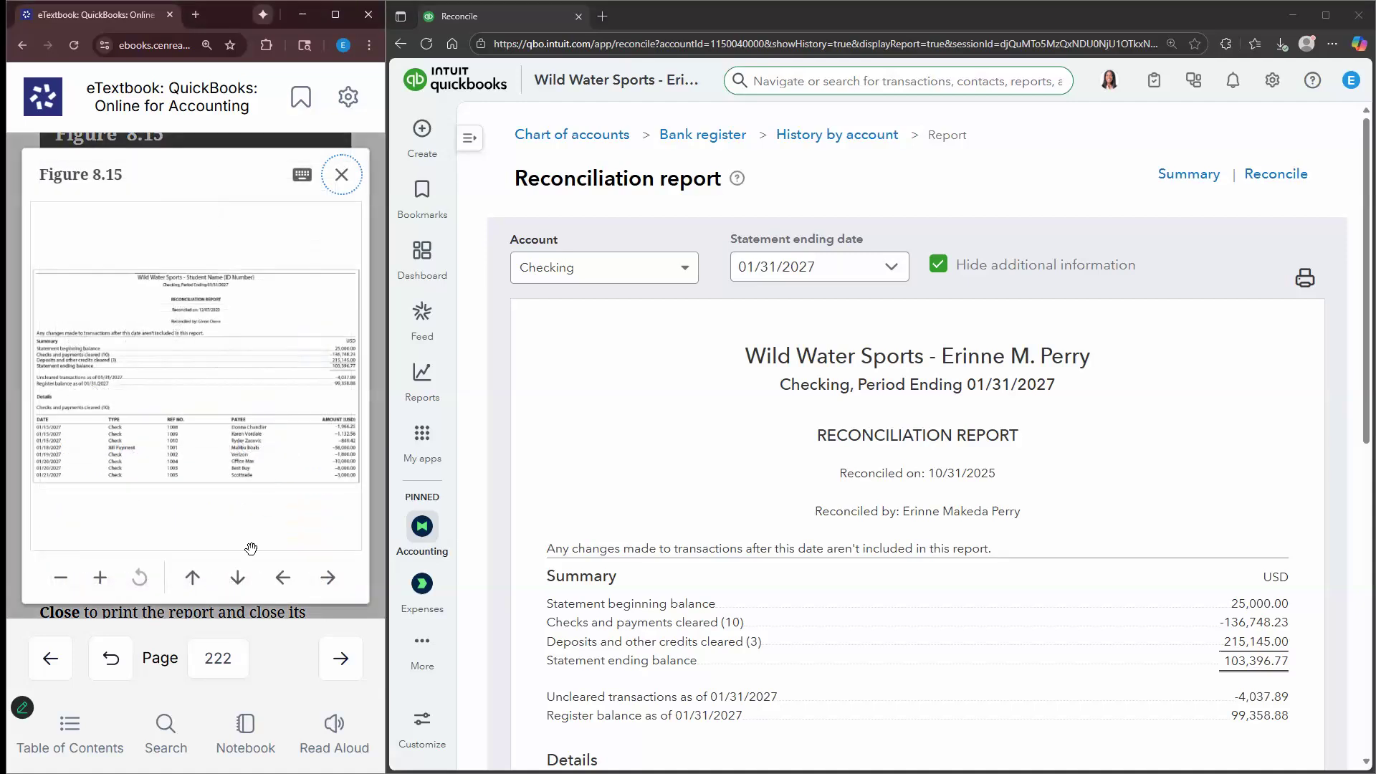
{"action": "left_click", "coordinate": [99, 577]}
{"action": "left_click_drag", "start_coordinate": [158, 450], "coordinate": [101, 451]}
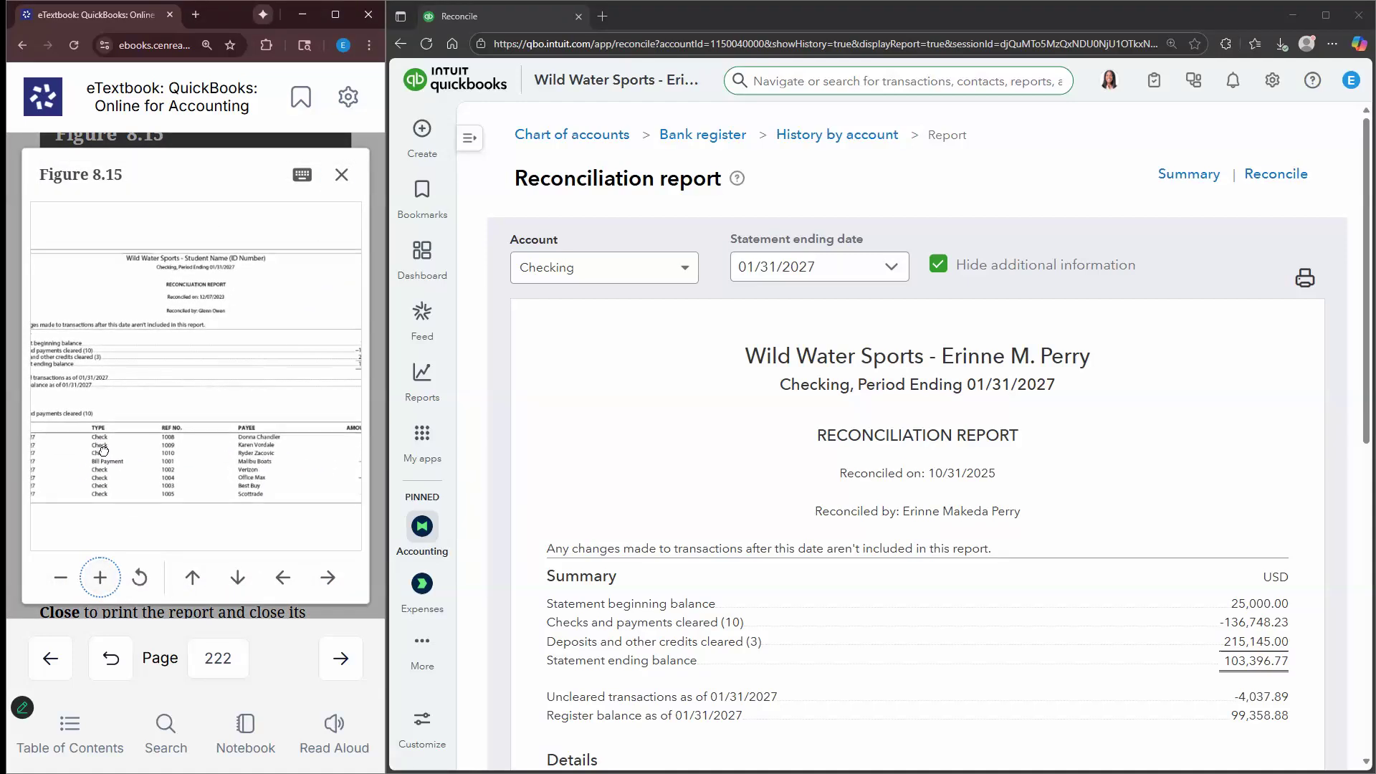
{"action": "scroll", "coordinate": [1084, 497], "scroll_direction": "down", "scroll_amount": 1}
{"action": "scroll", "coordinate": [1085, 496], "scroll_direction": "down", "scroll_amount": 2}
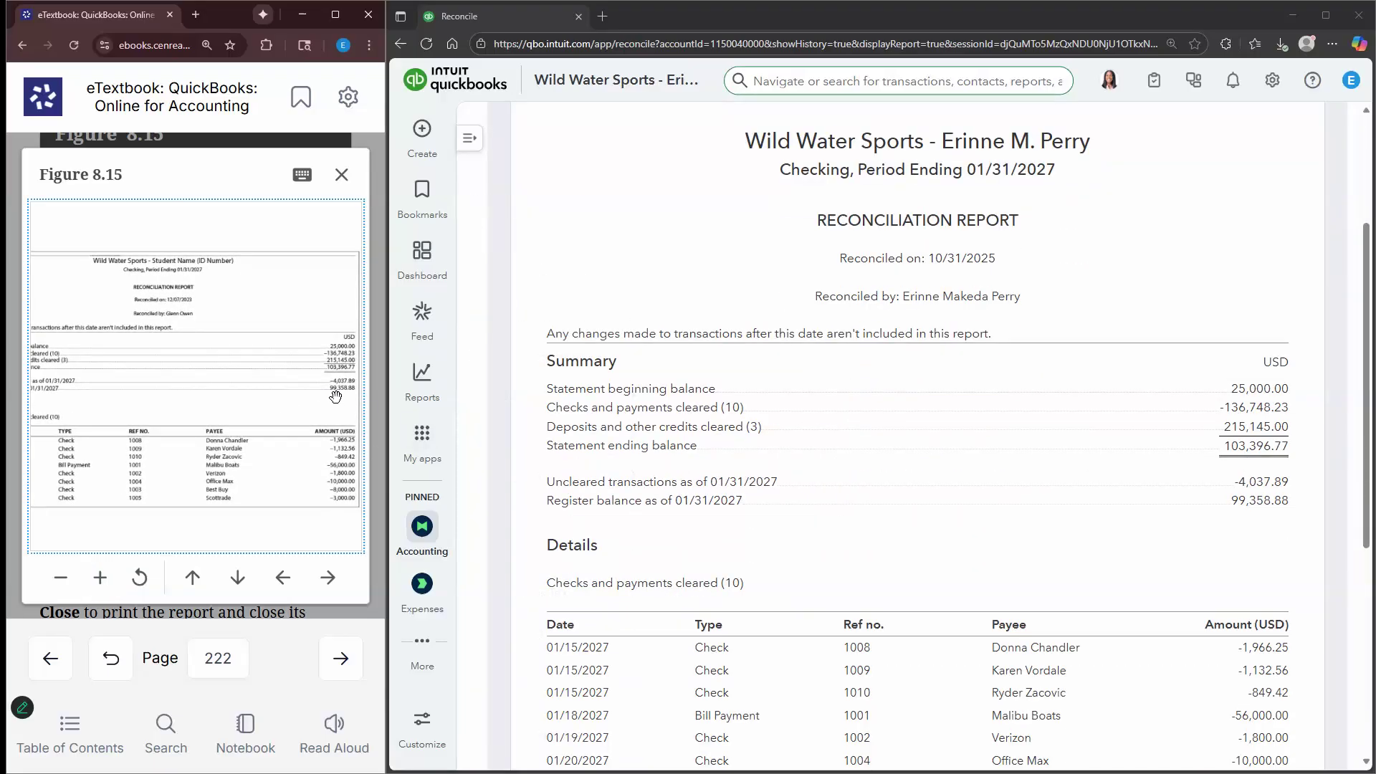
{"action": "left_click_drag", "start_coordinate": [387, 409], "coordinate": [491, 408]}
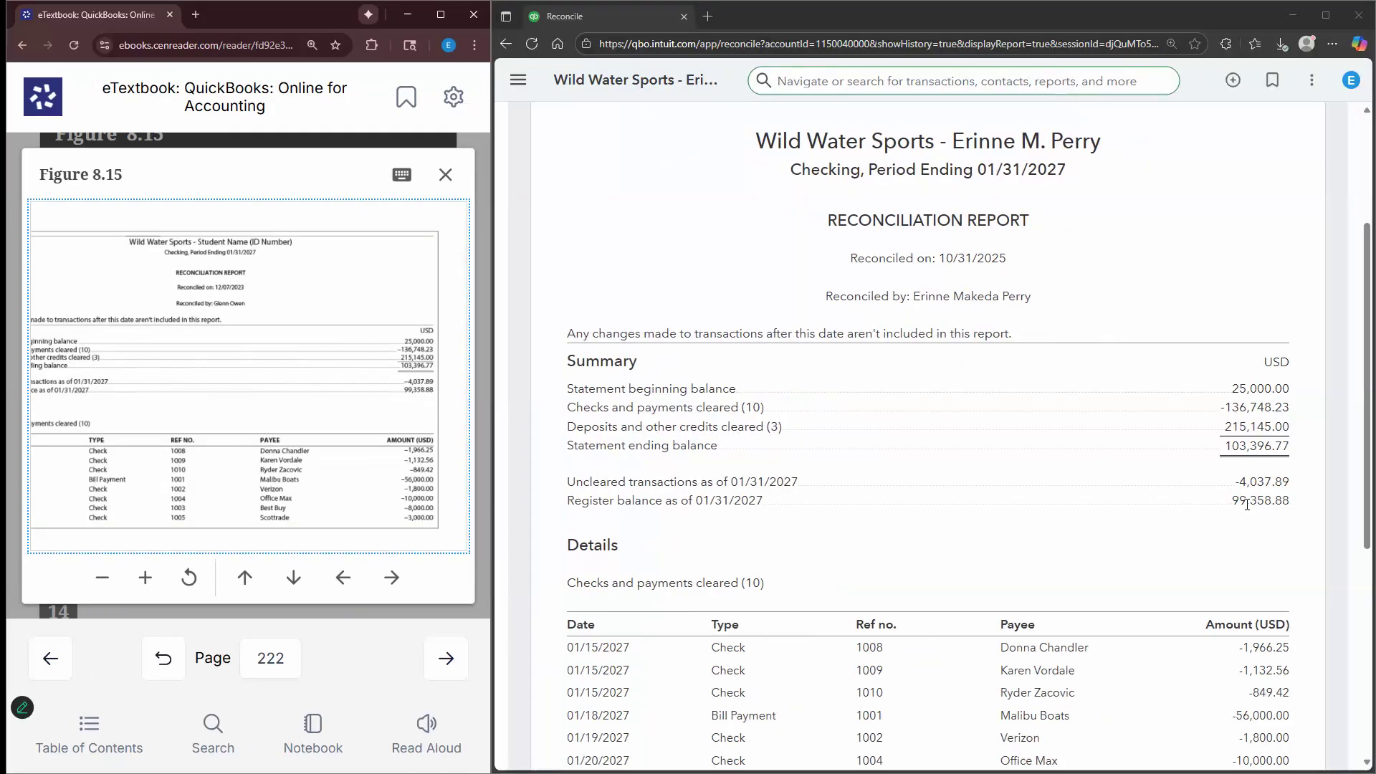
{"action": "scroll", "coordinate": [1261, 512], "scroll_direction": "down", "scroll_amount": 5}
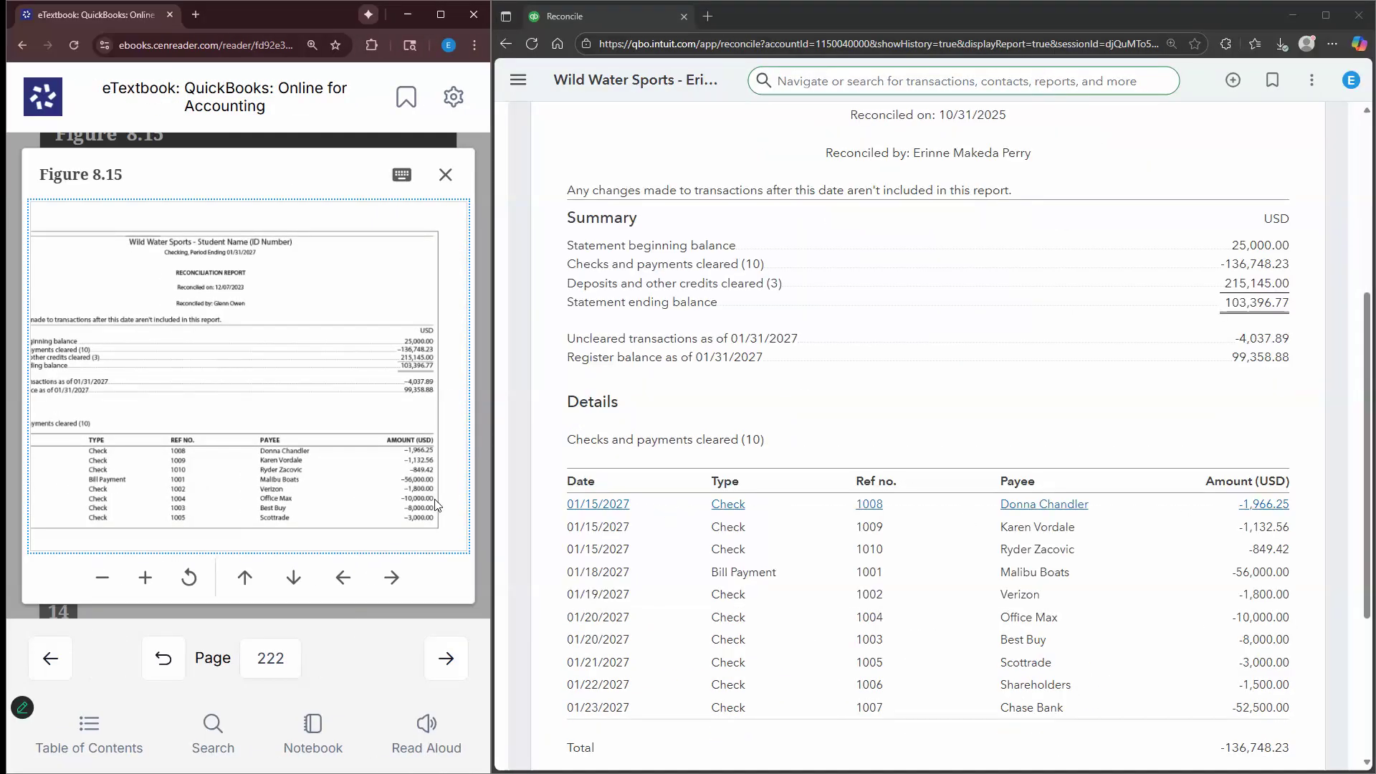
{"action": "left_click", "coordinate": [392, 578]}
{"action": "left_click", "coordinate": [446, 180]}
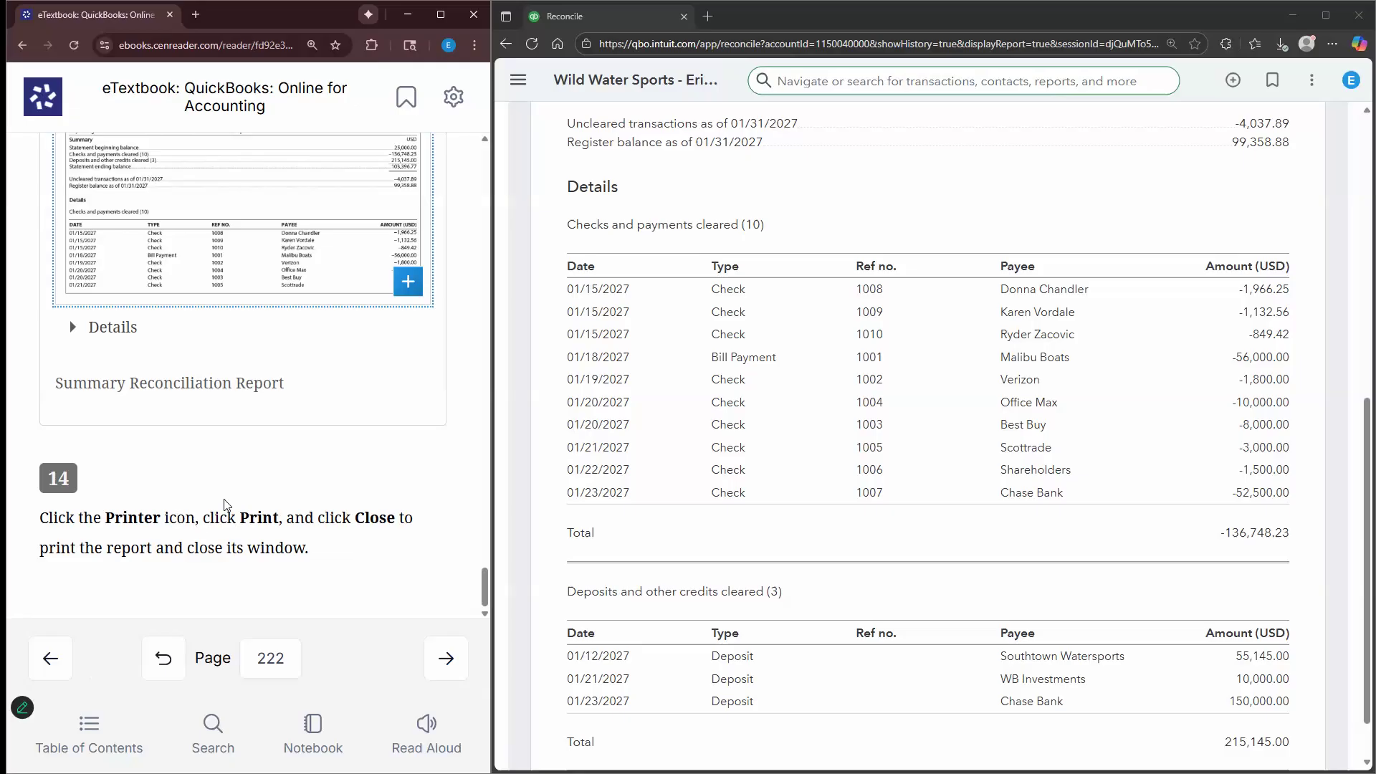
{"action": "left_click", "coordinate": [442, 674]}
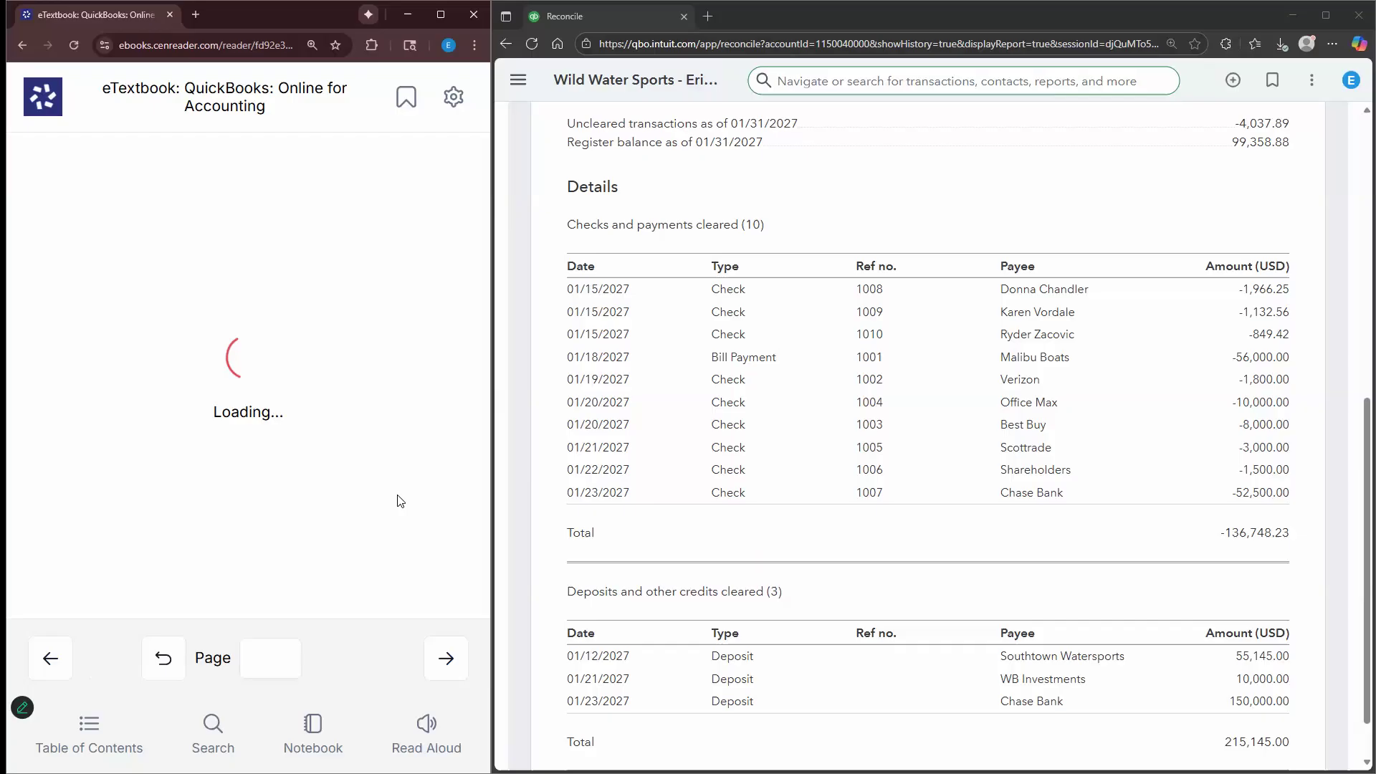